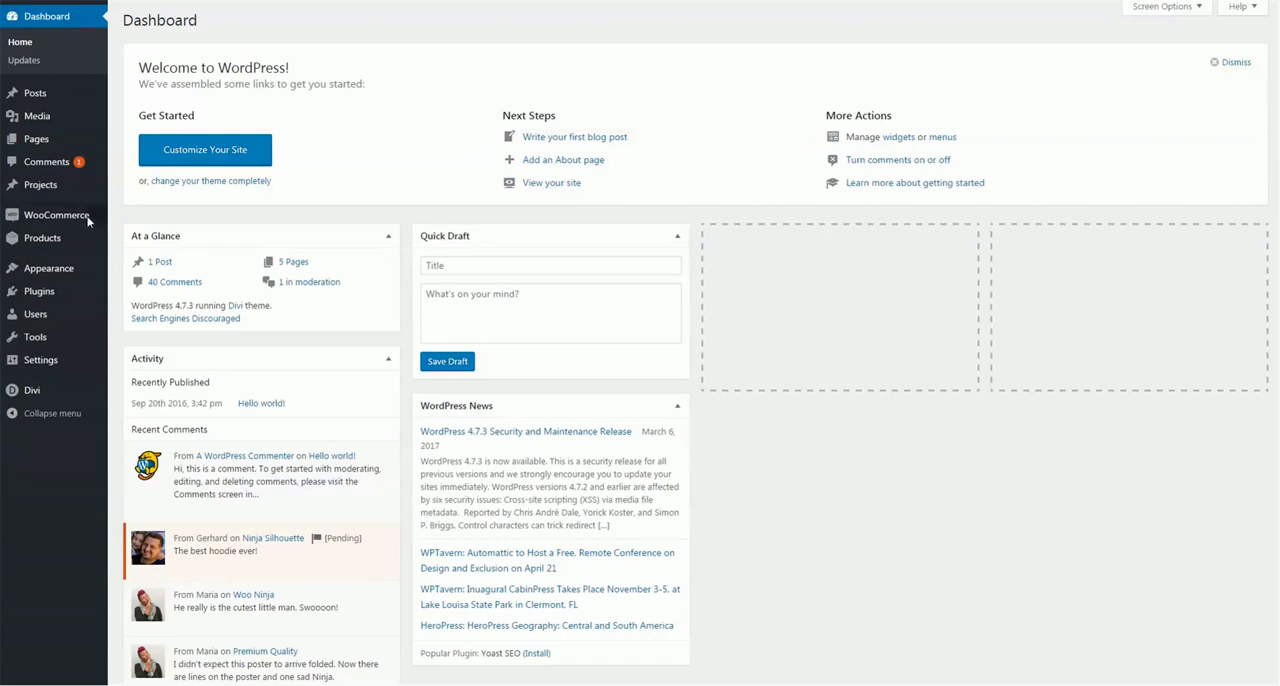
Open the form for uploading a plugin in .zip format on the Add Plugins page
mouse_move(66, 217)
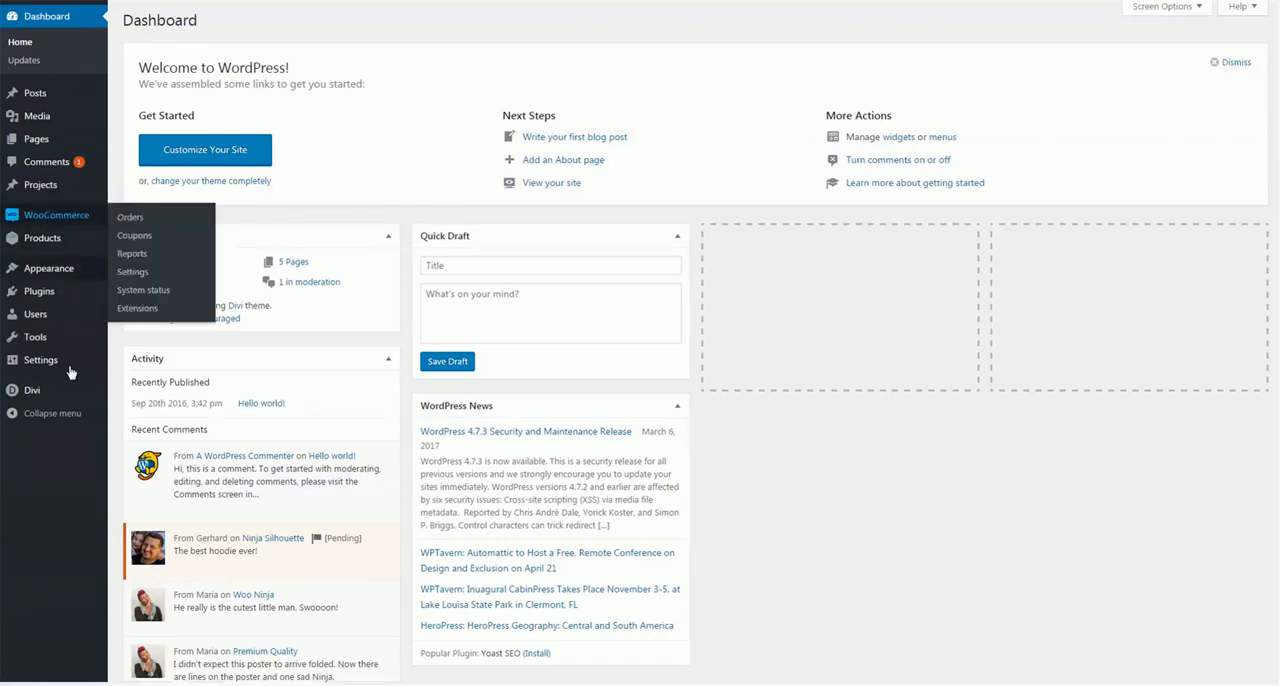
mouse_move(60, 390)
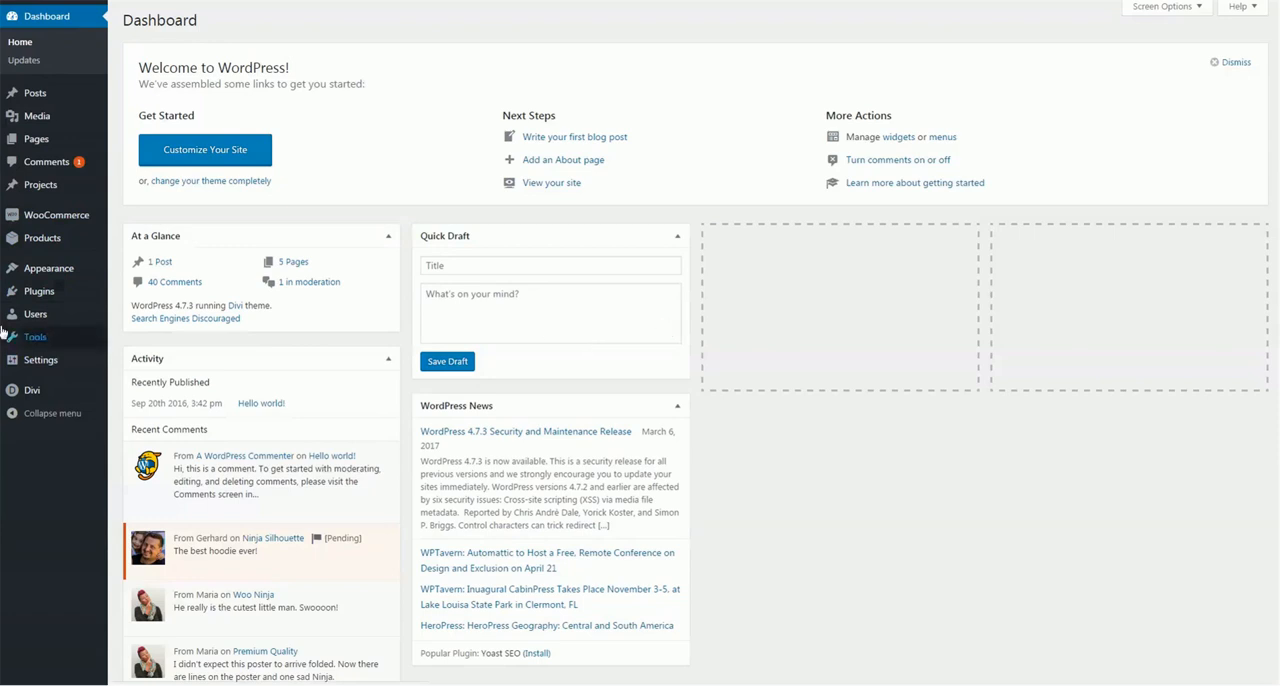
mouse_move(57, 289)
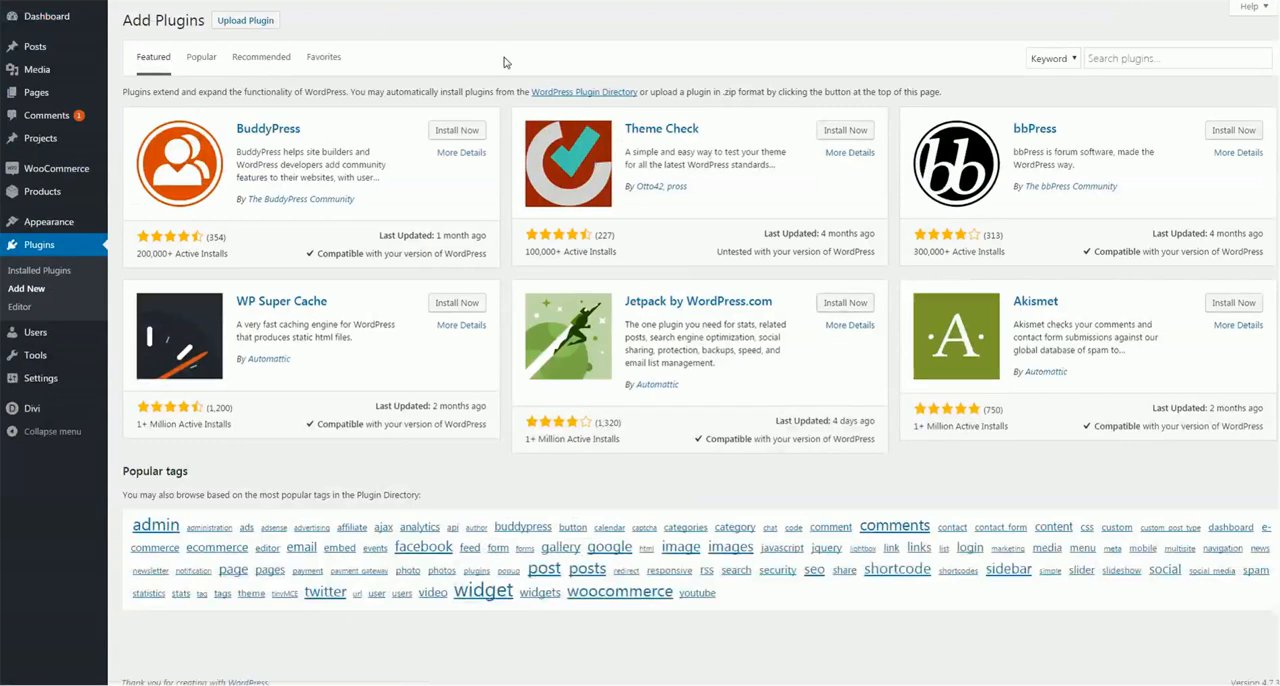
click(245, 20)
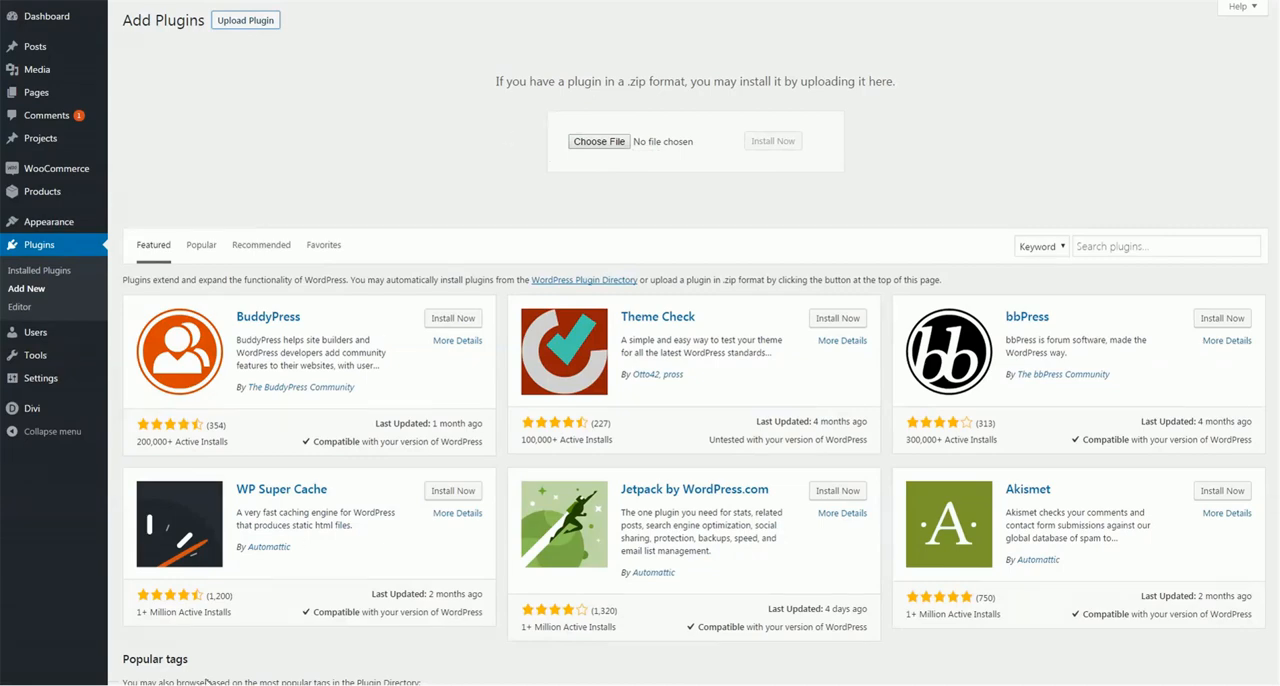
Switch to File Explorer and open the Upload folder inside the WooCommerce Product Builder For Divi folder
mouse_move(205, 684)
click(167, 640)
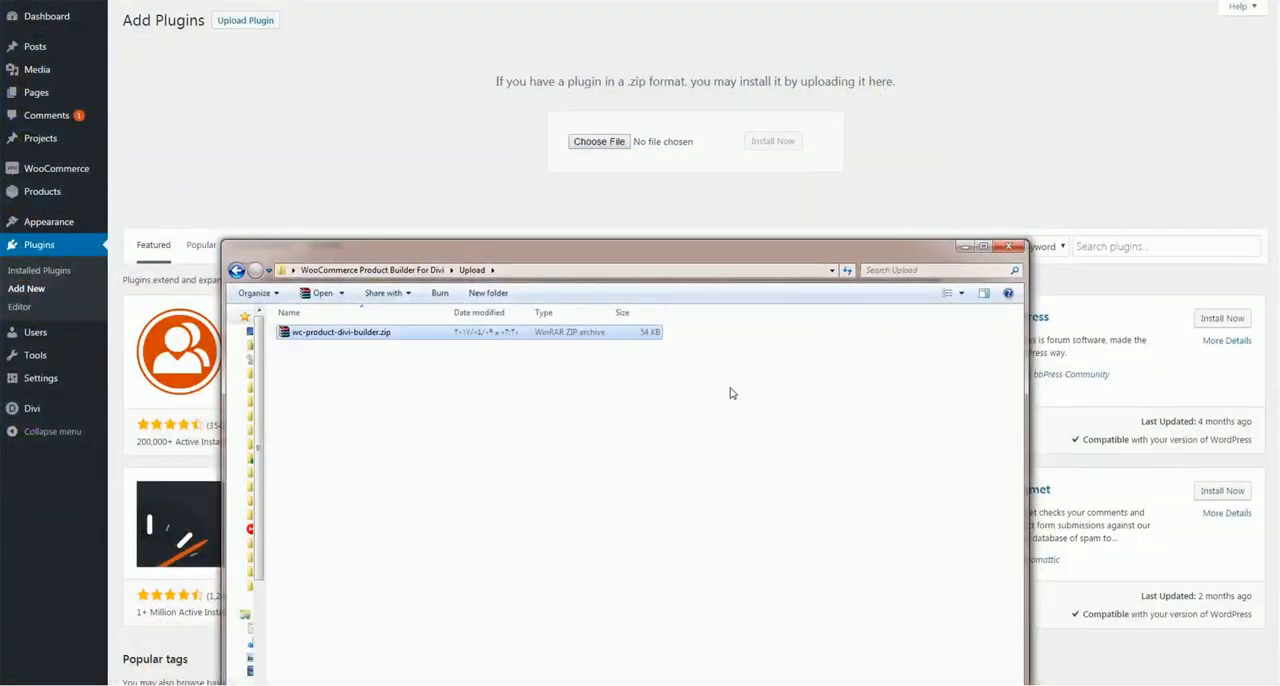
drag(744, 253, 892, 112)
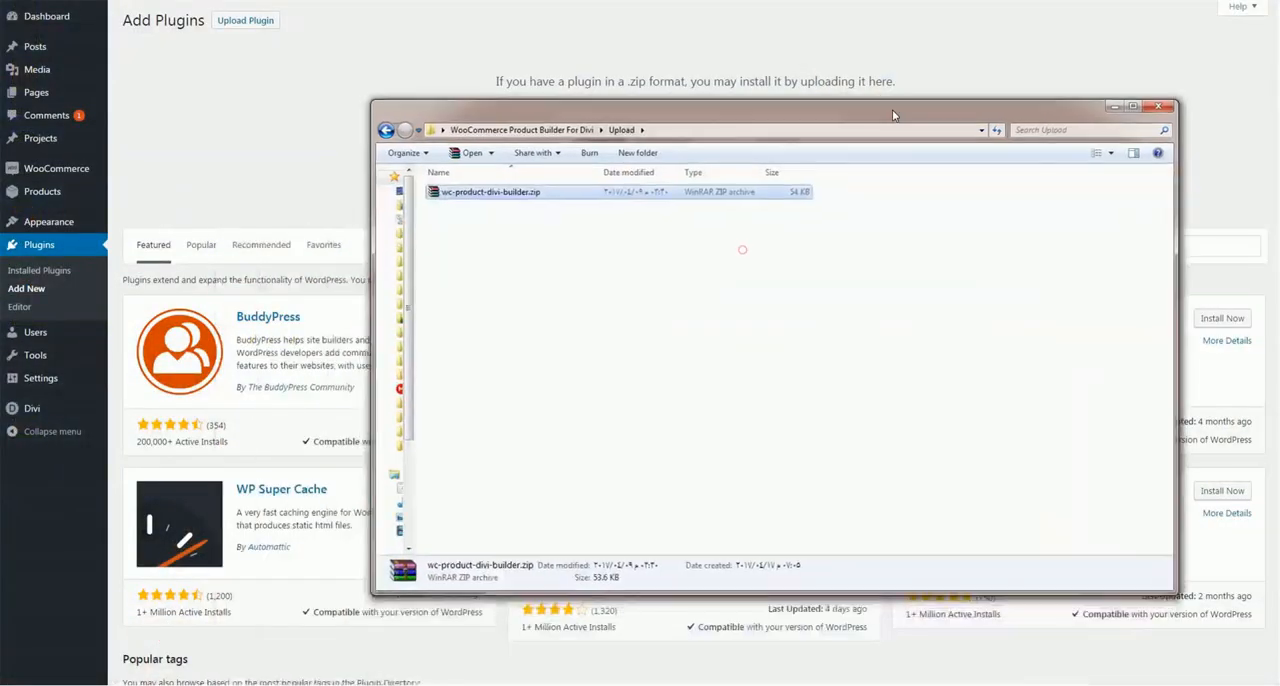
click(530, 134)
click(490, 263)
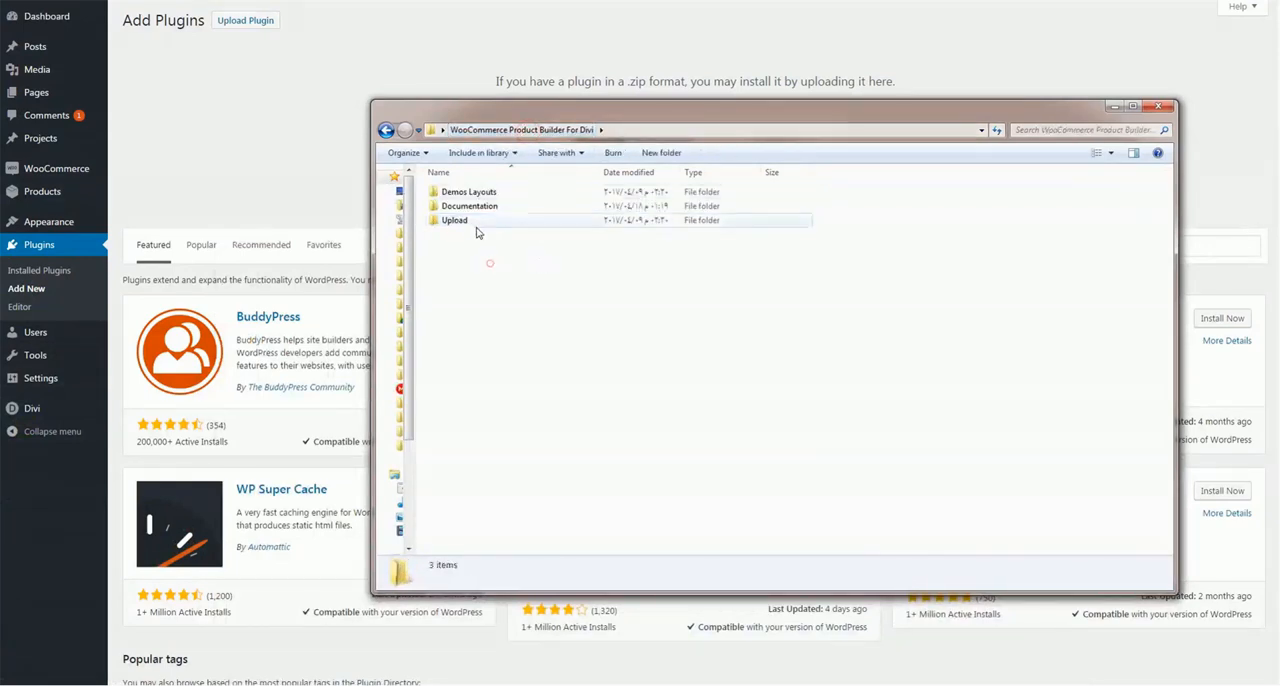
double_click(470, 222)
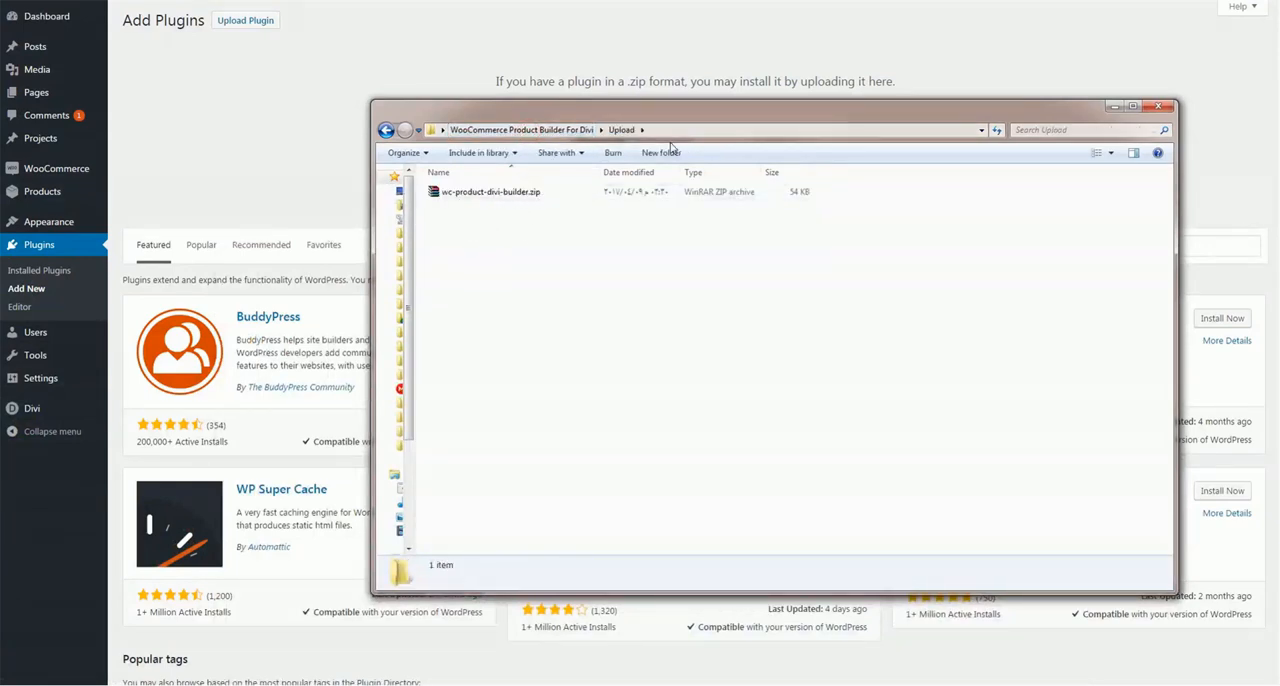
Upload wc-product-divi-builder.zip from the Upload folder, then install and activate the plugin
drag(678, 115, 641, 251)
click(479, 328)
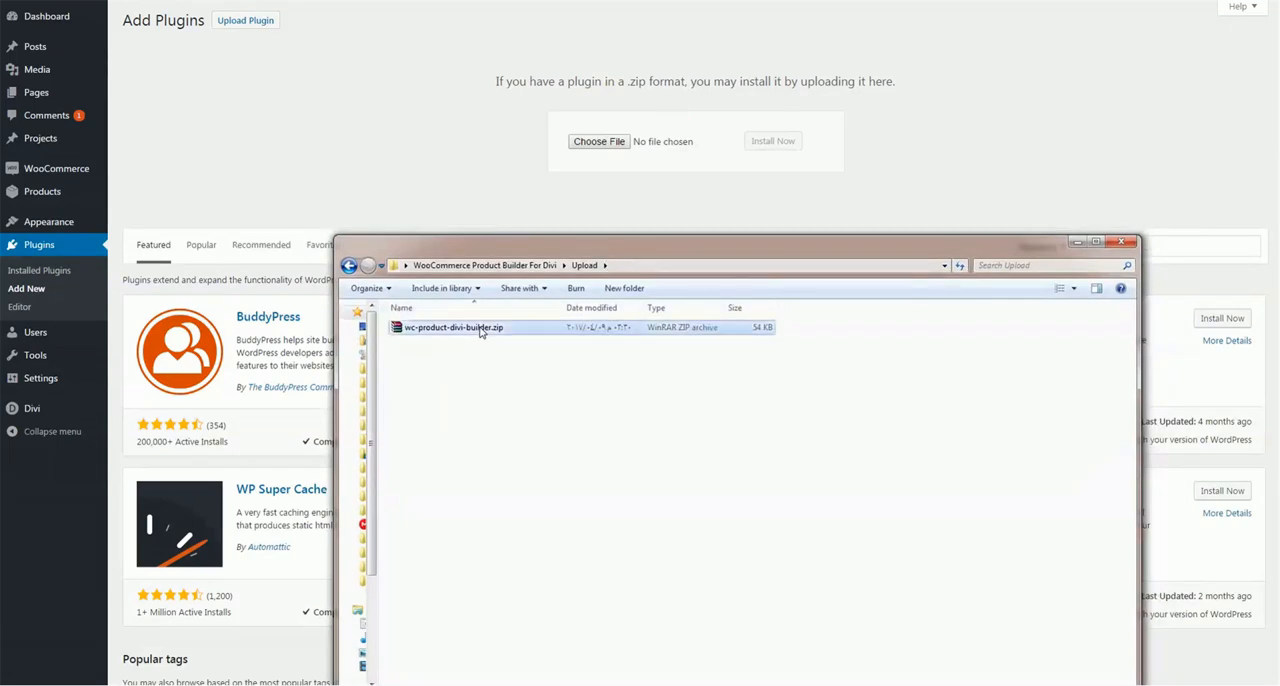
drag(479, 328, 620, 143)
click(772, 141)
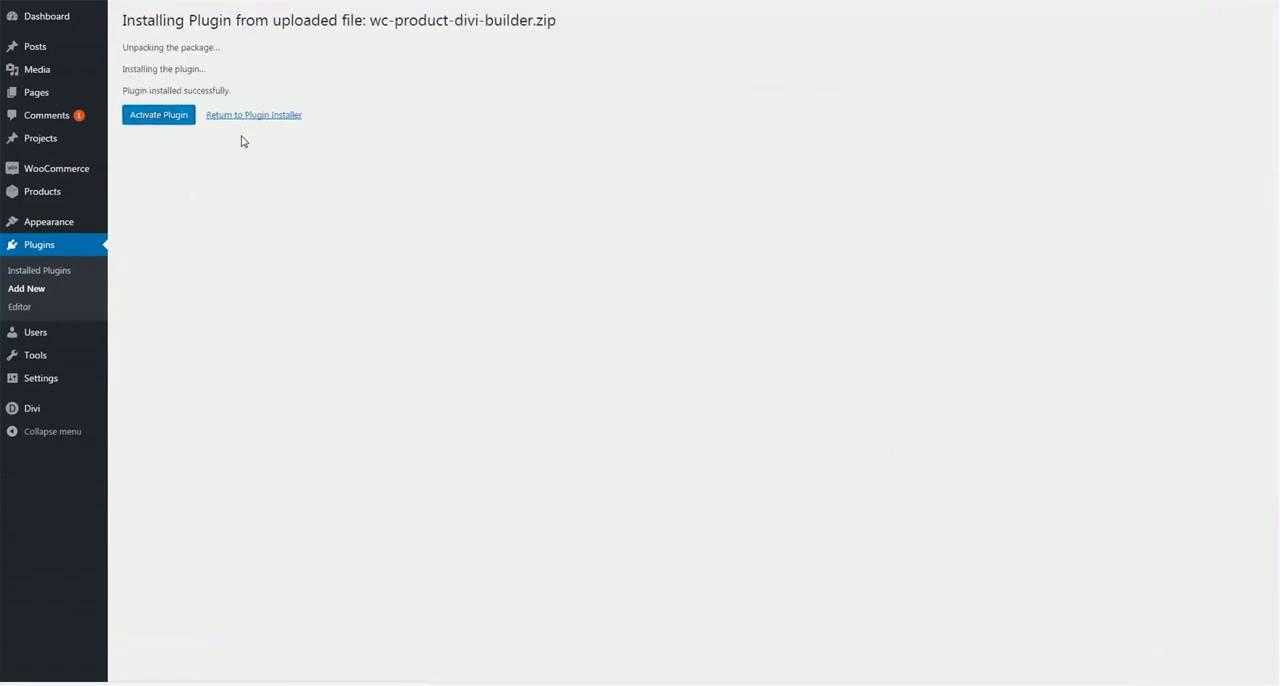
click(175, 119)
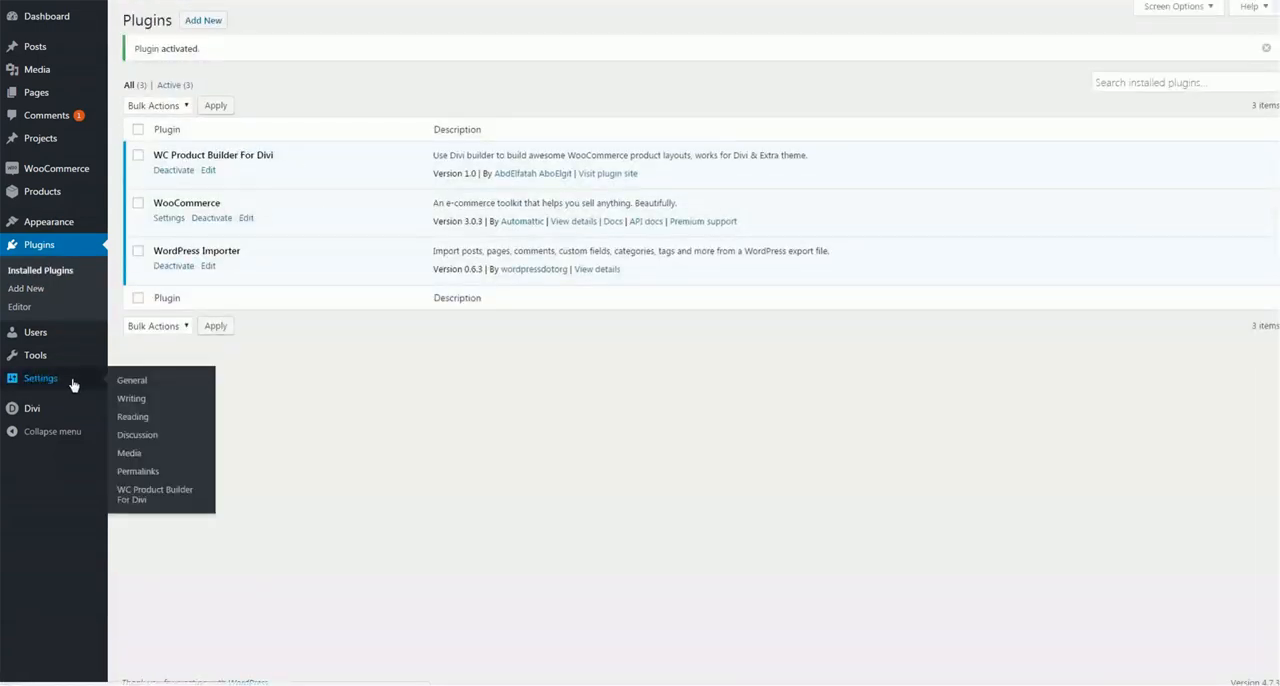
Open the WC Product Builder For Divi settings and check the options for the default product page layout
click(181, 494)
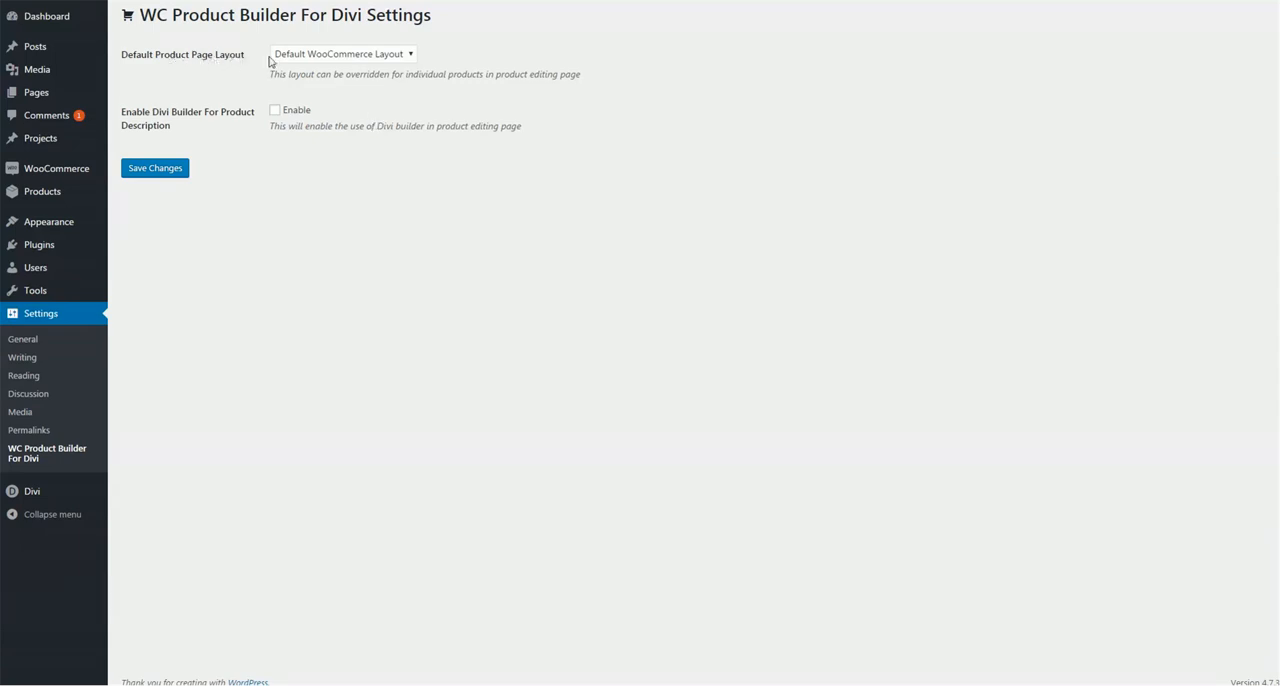
click(302, 57)
click(337, 70)
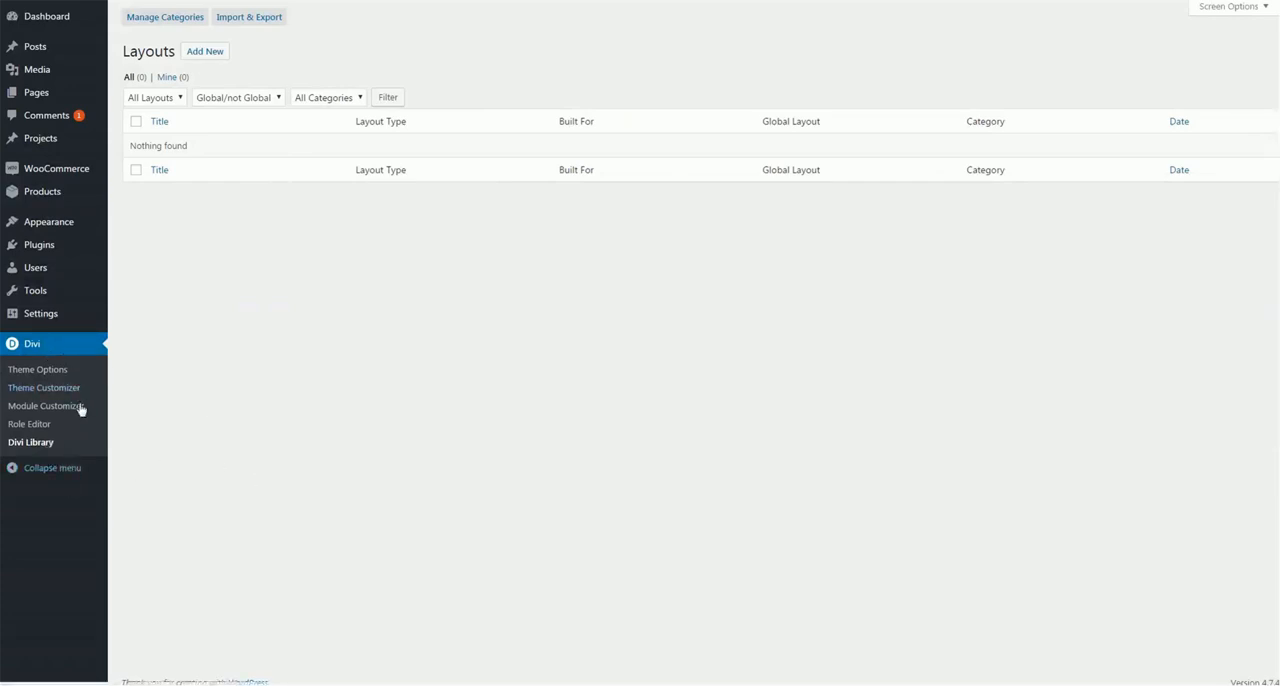
Open the import form for Divi Builder layouts in the Divi Library
click(280, 17)
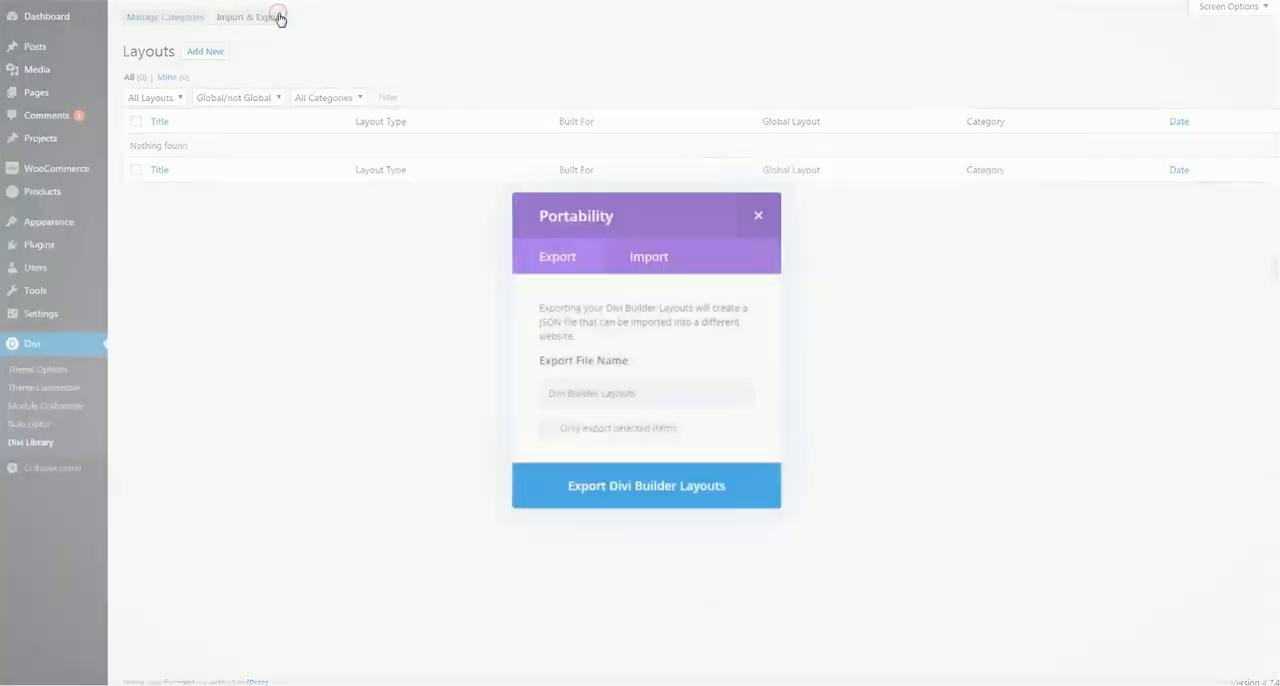
click(648, 258)
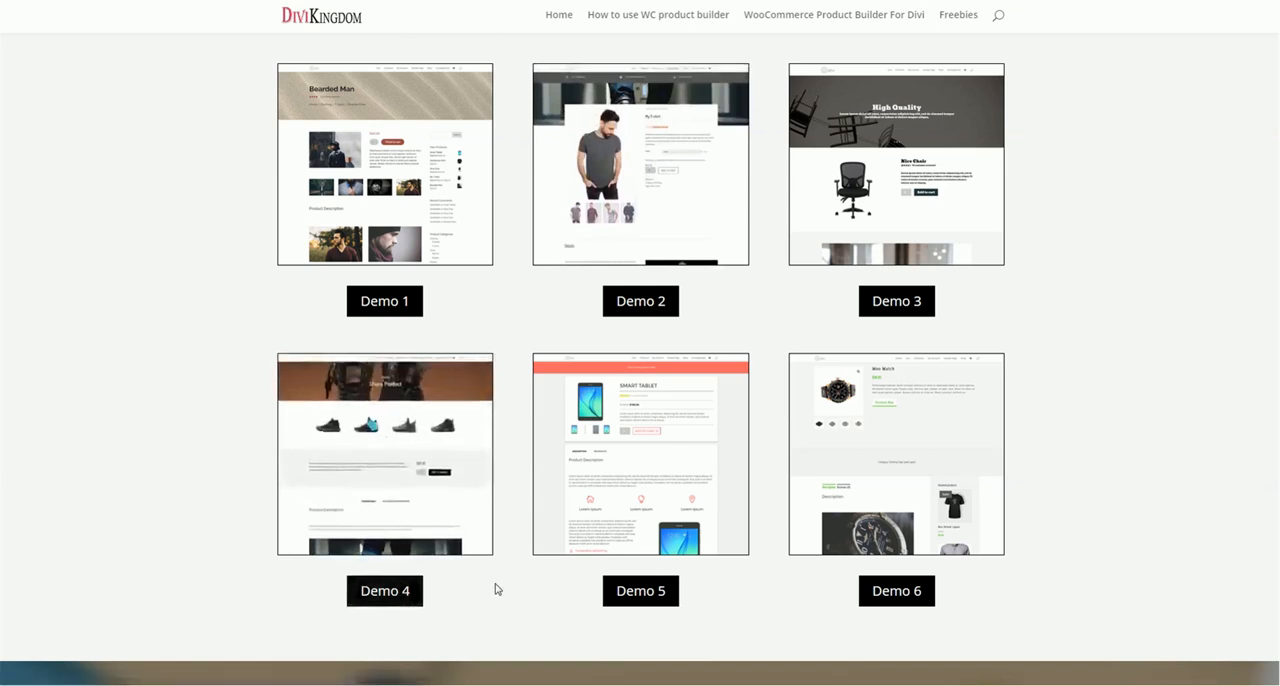
Open the Demos Layouts folder in File Explorer and look over its JSON files against the demo designs
click(230, 683)
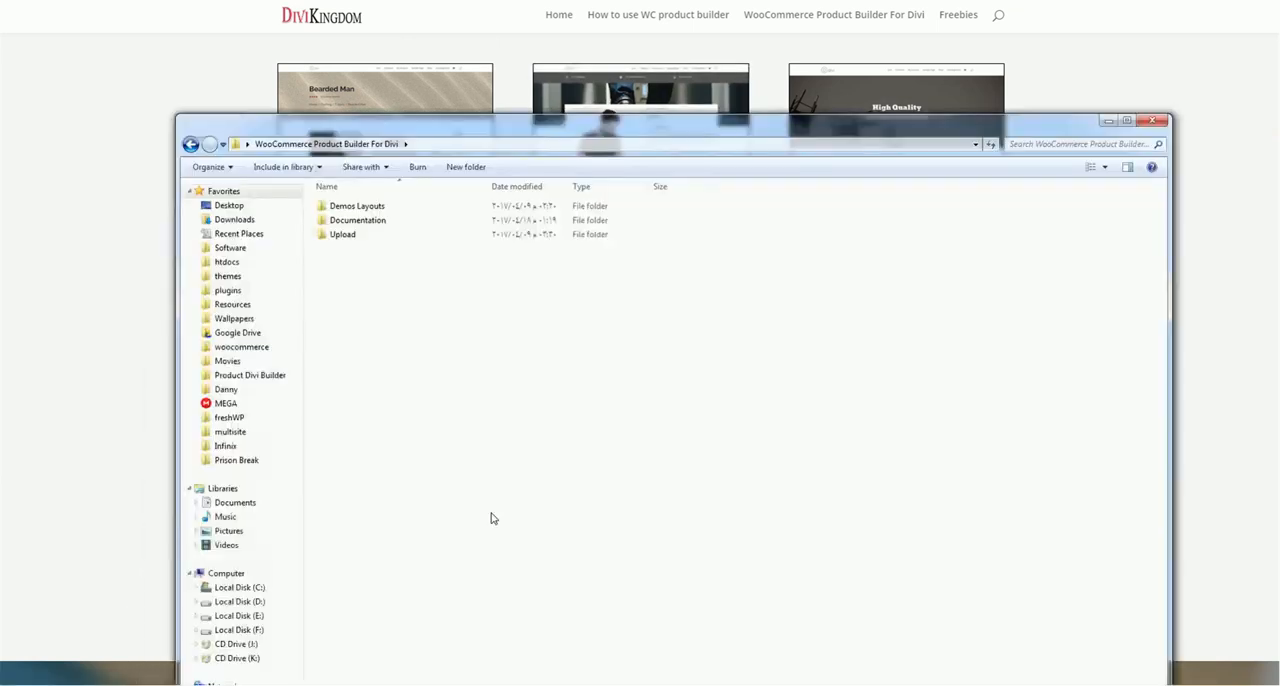
double_click(357, 206)
click(340, 249)
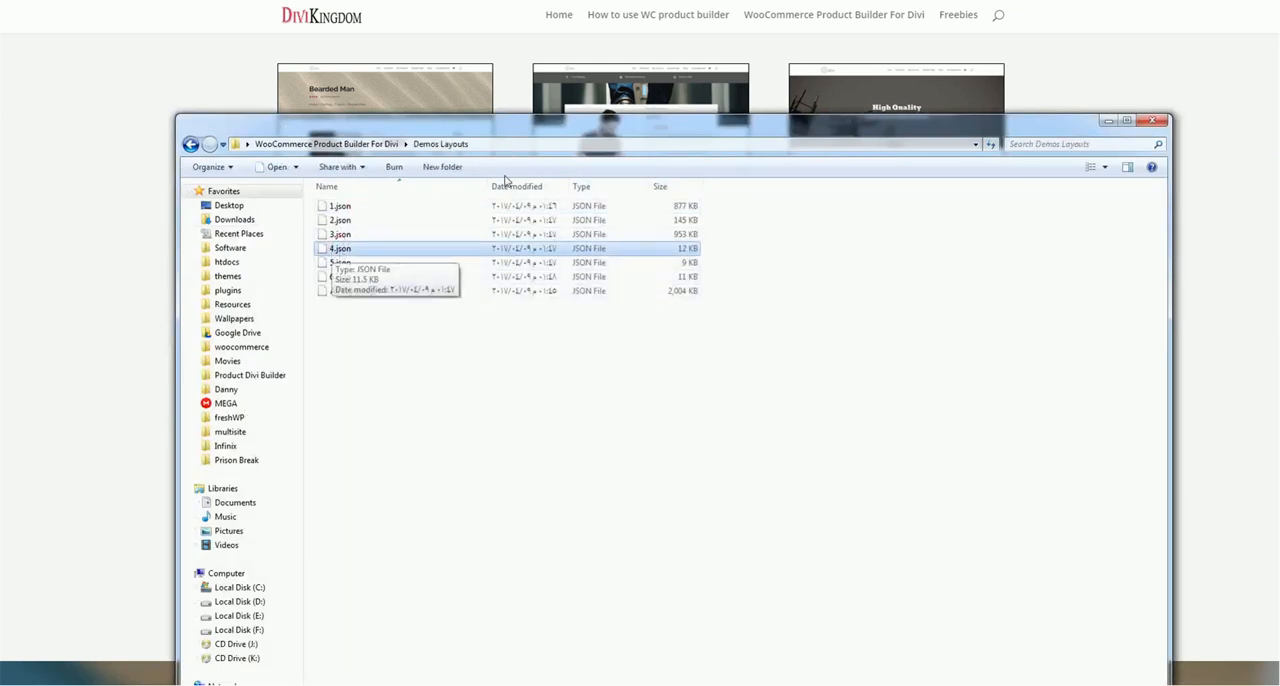
drag(575, 133, 585, 282)
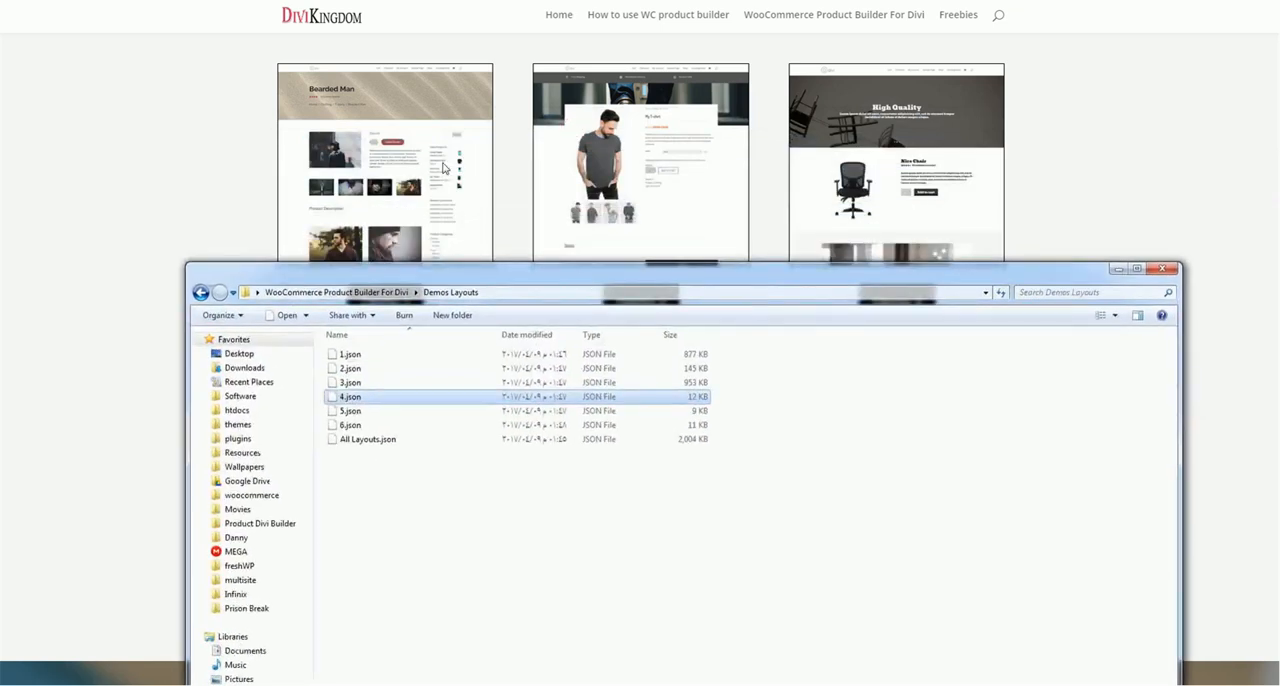
click(350, 355)
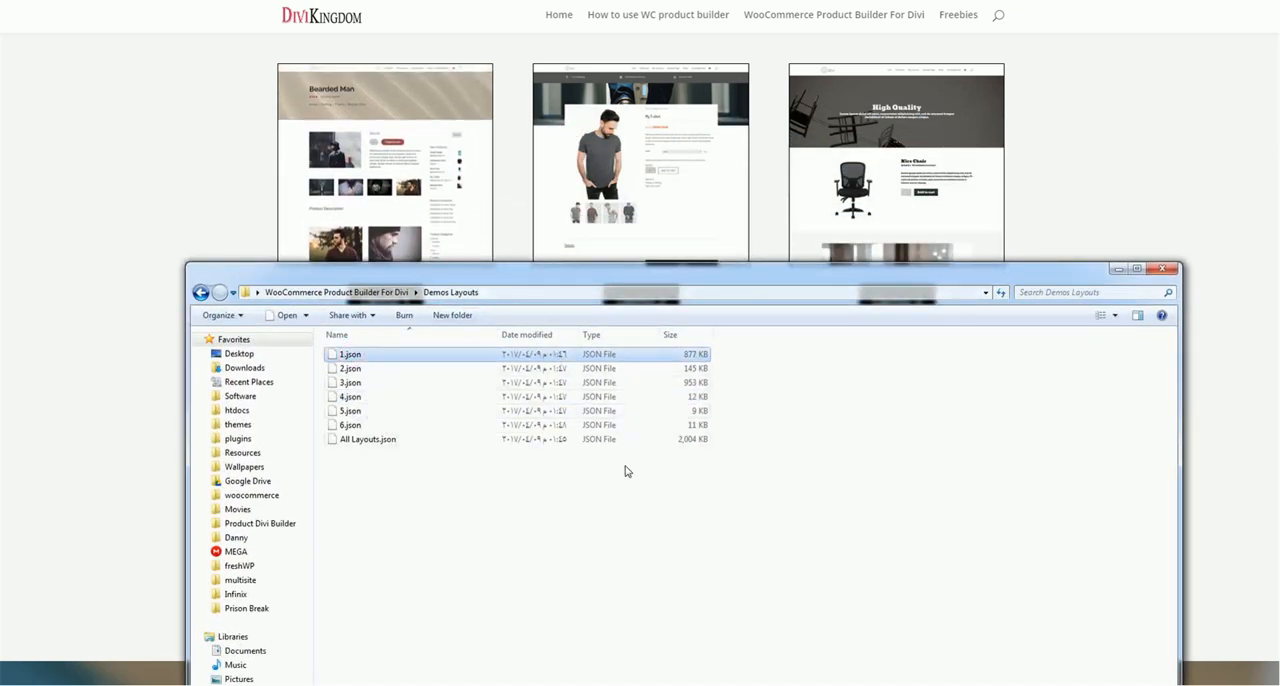
click(374, 443)
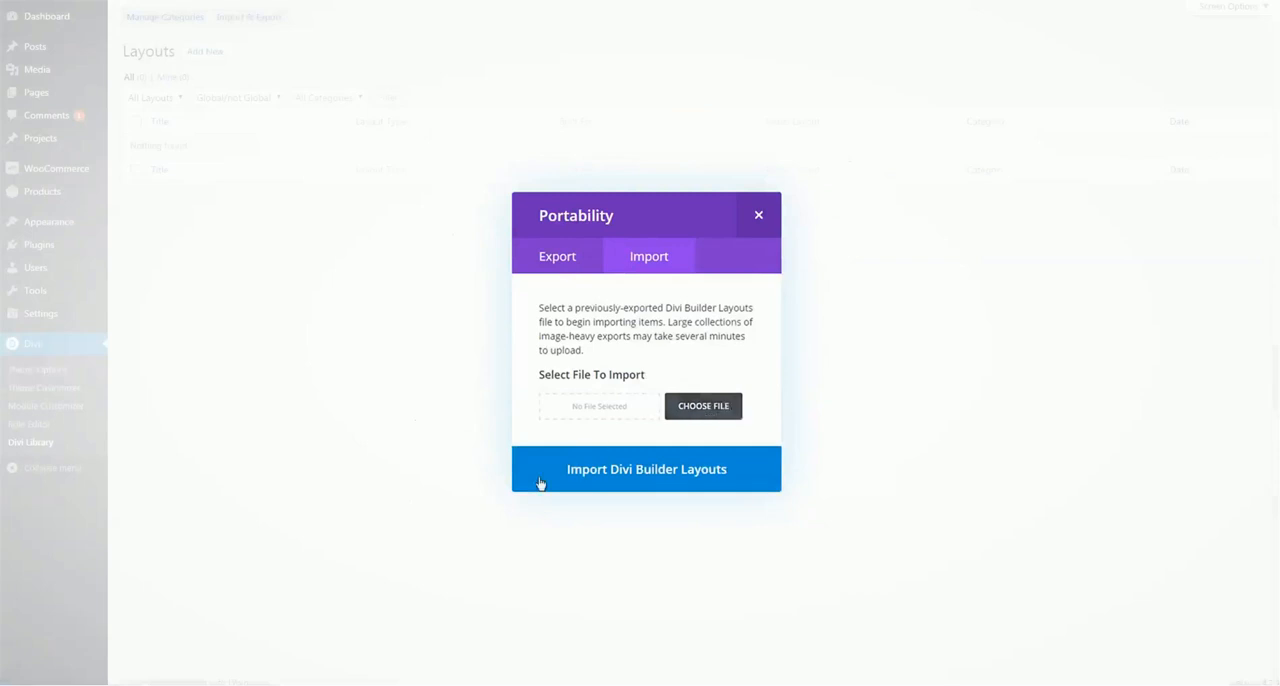
Import the 4.json layout file from the Demos Layouts folder into the Divi Library
key(alt+Tab)
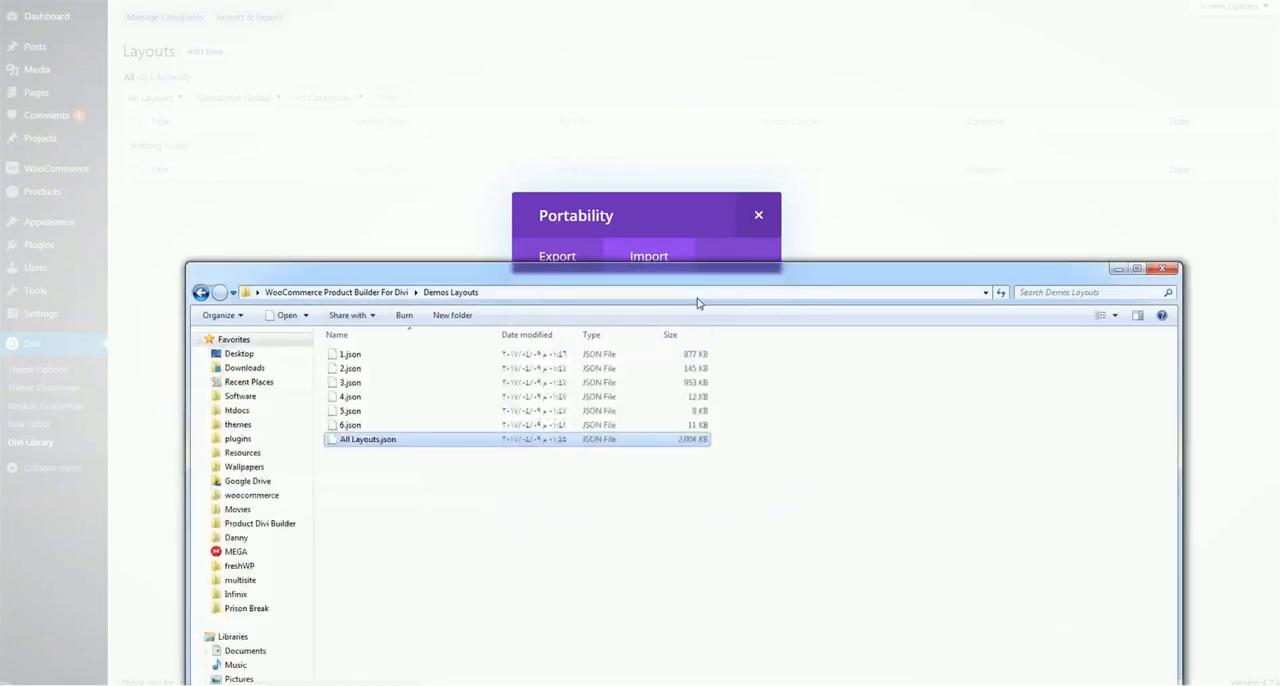
drag(700, 276, 768, 487)
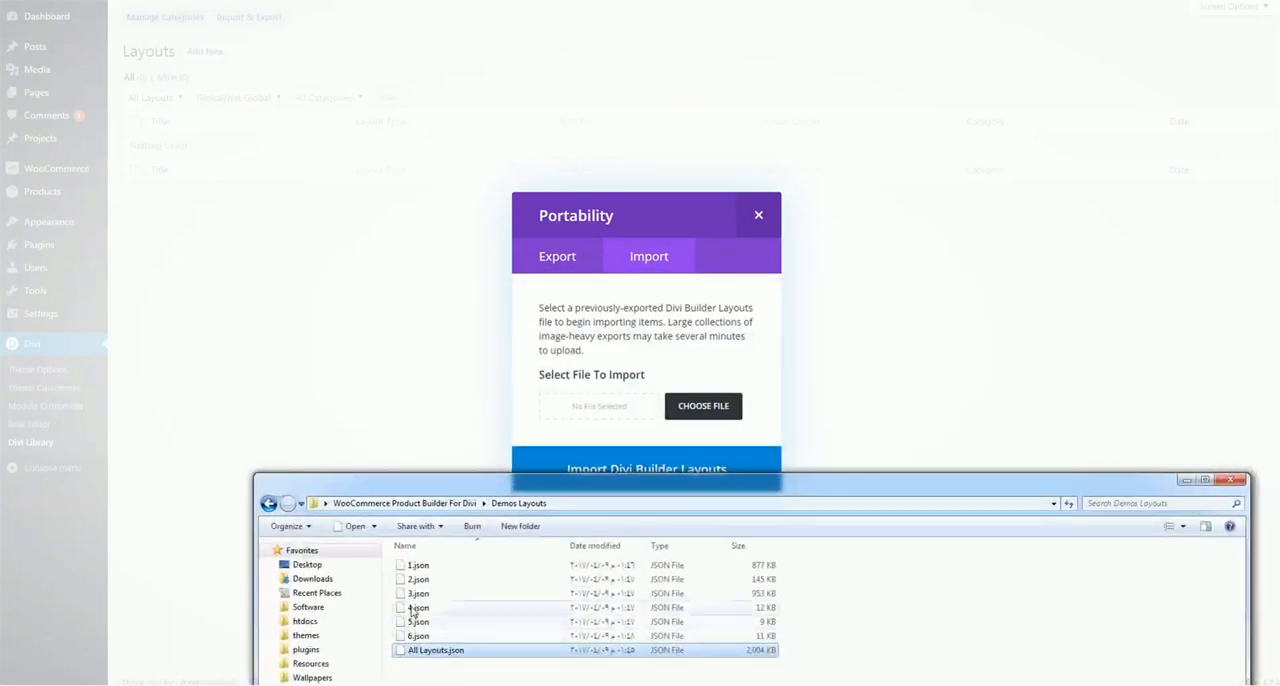
drag(413, 612, 626, 418)
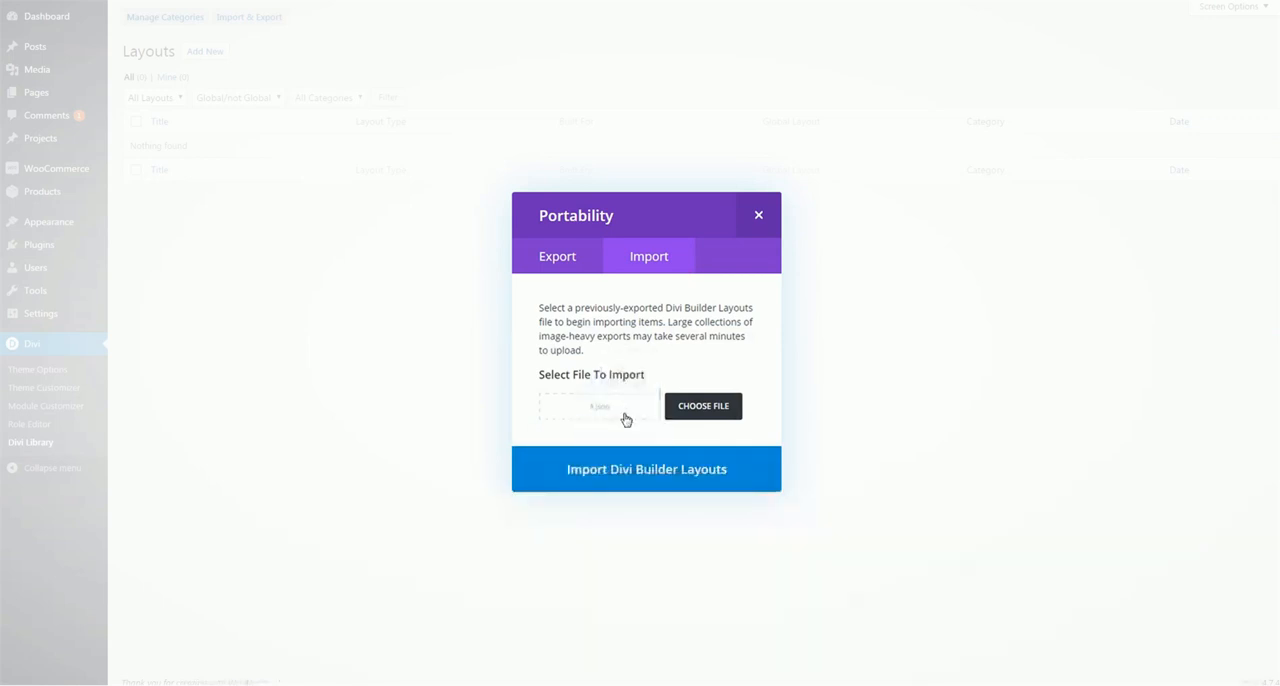
click(639, 479)
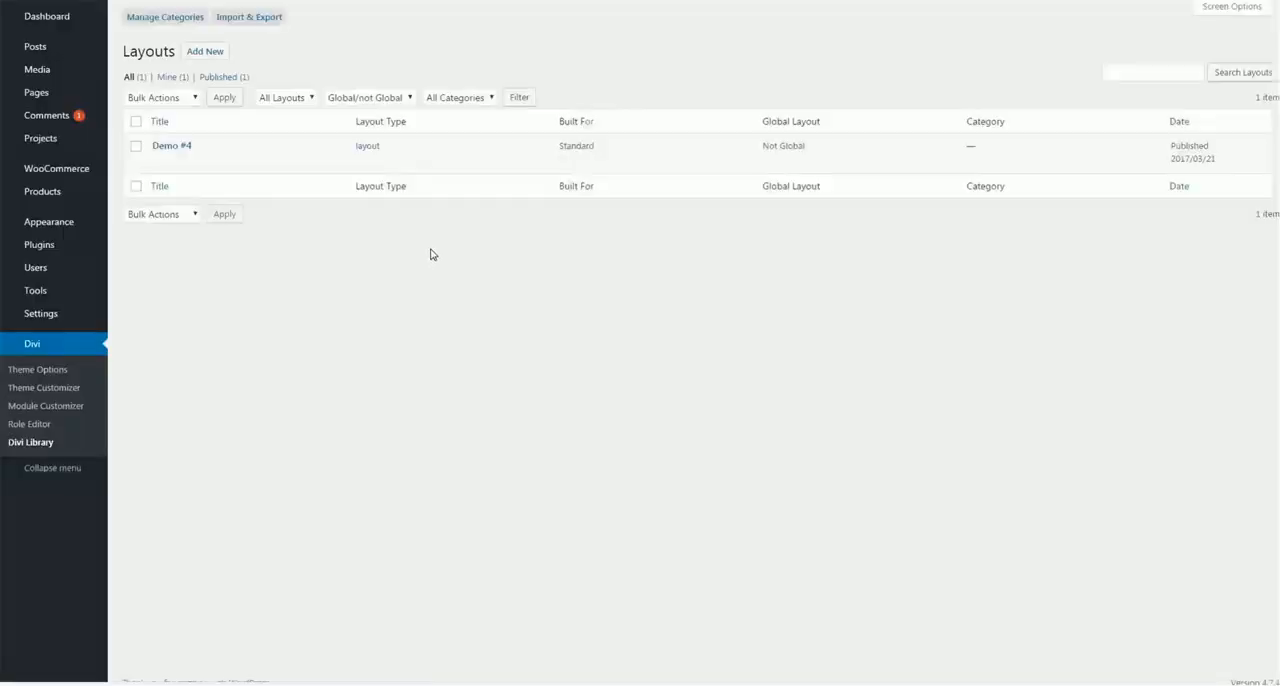
mouse_move(180, 160)
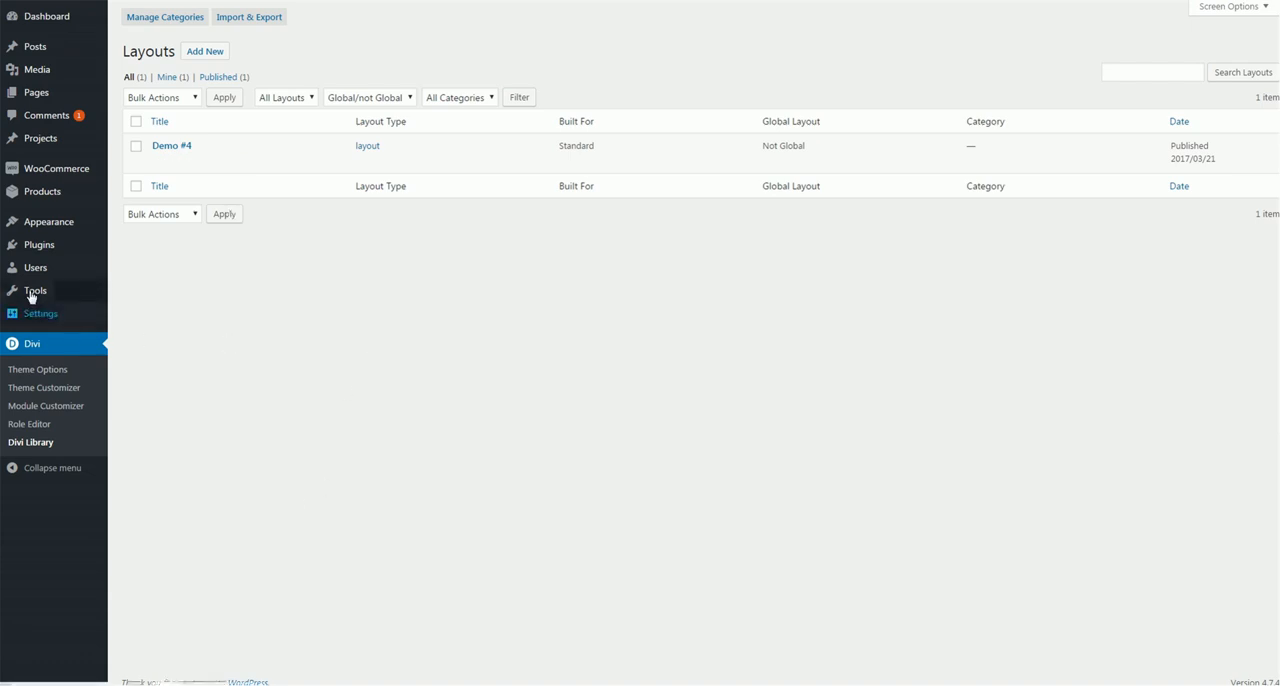
Set the default product page layout to Demo #4 in the WC Product Builder For Divi settings and save
mouse_move(63, 318)
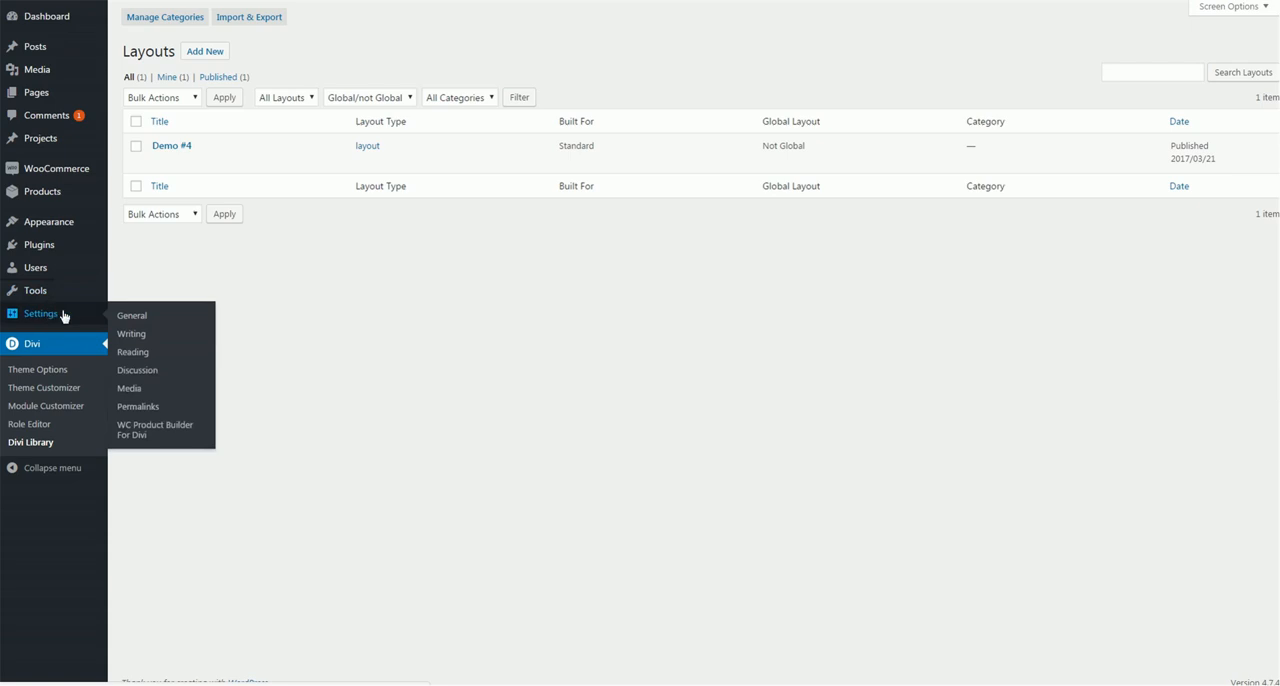
click(185, 428)
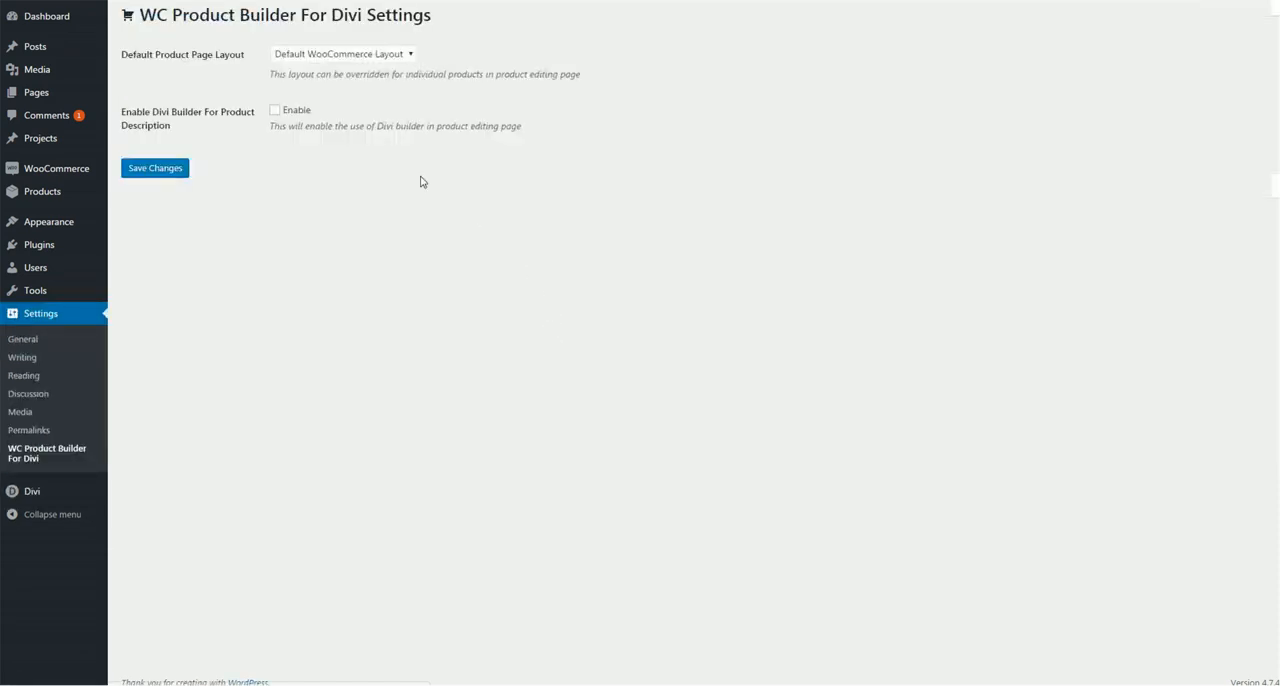
click(299, 55)
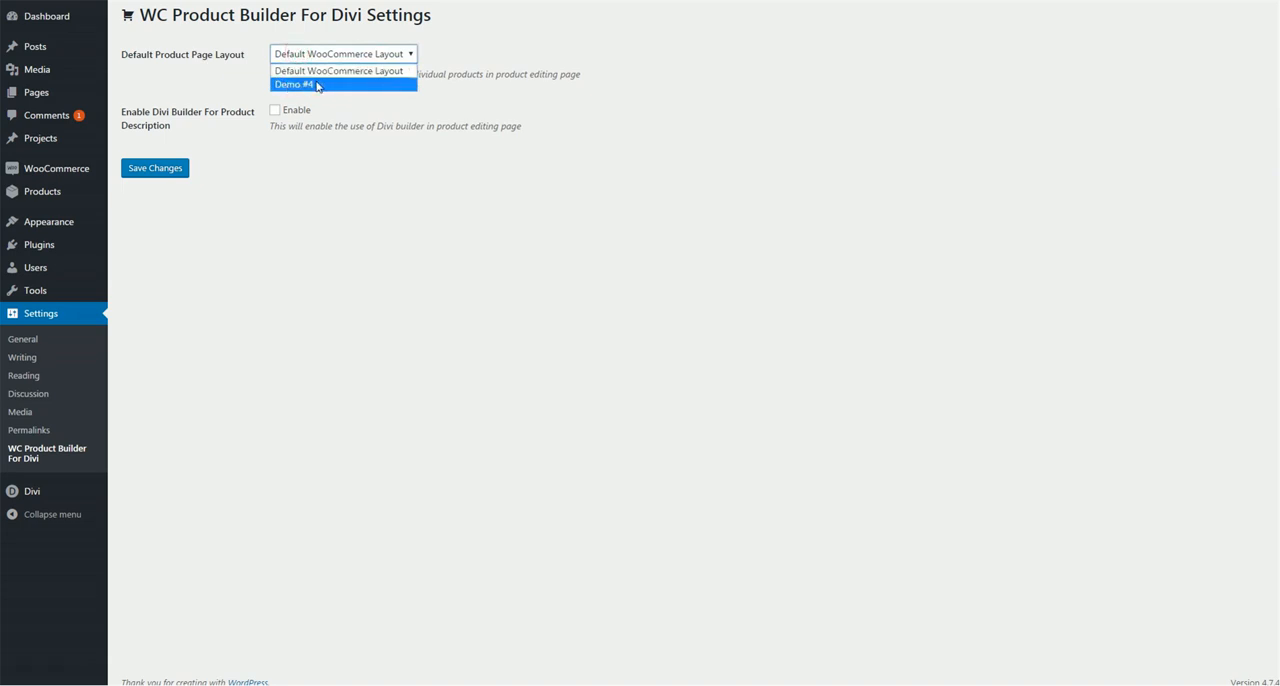
click(317, 85)
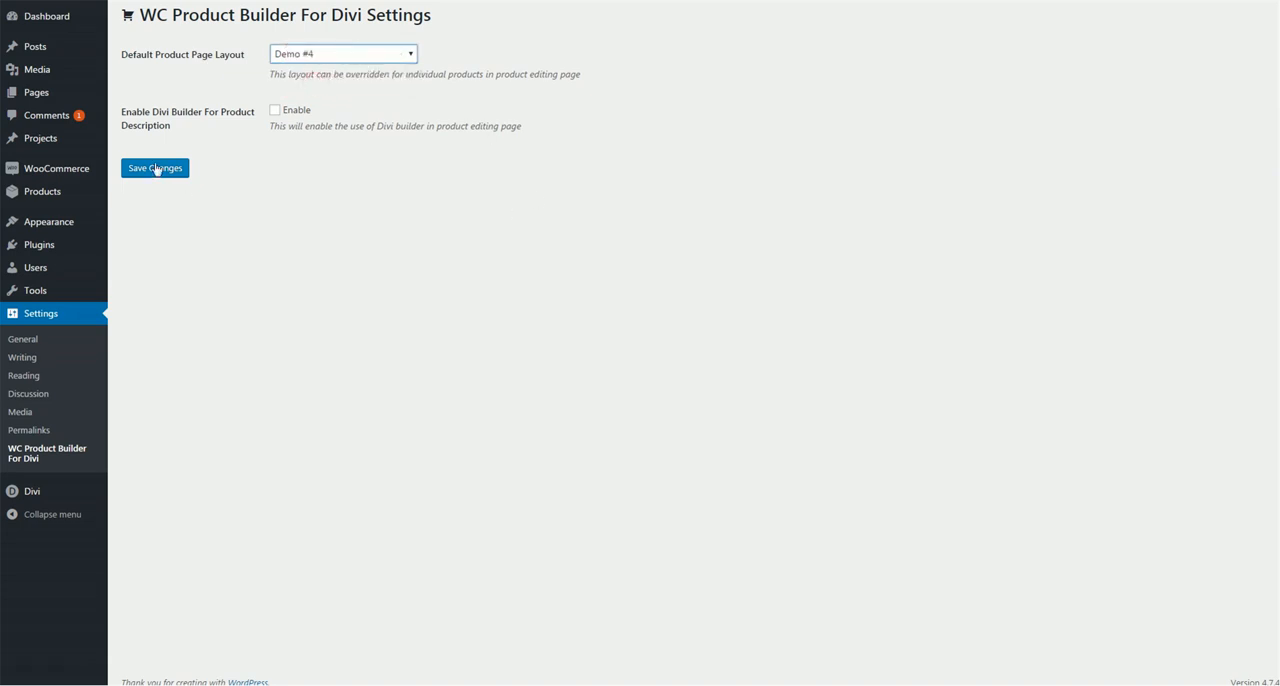
click(157, 169)
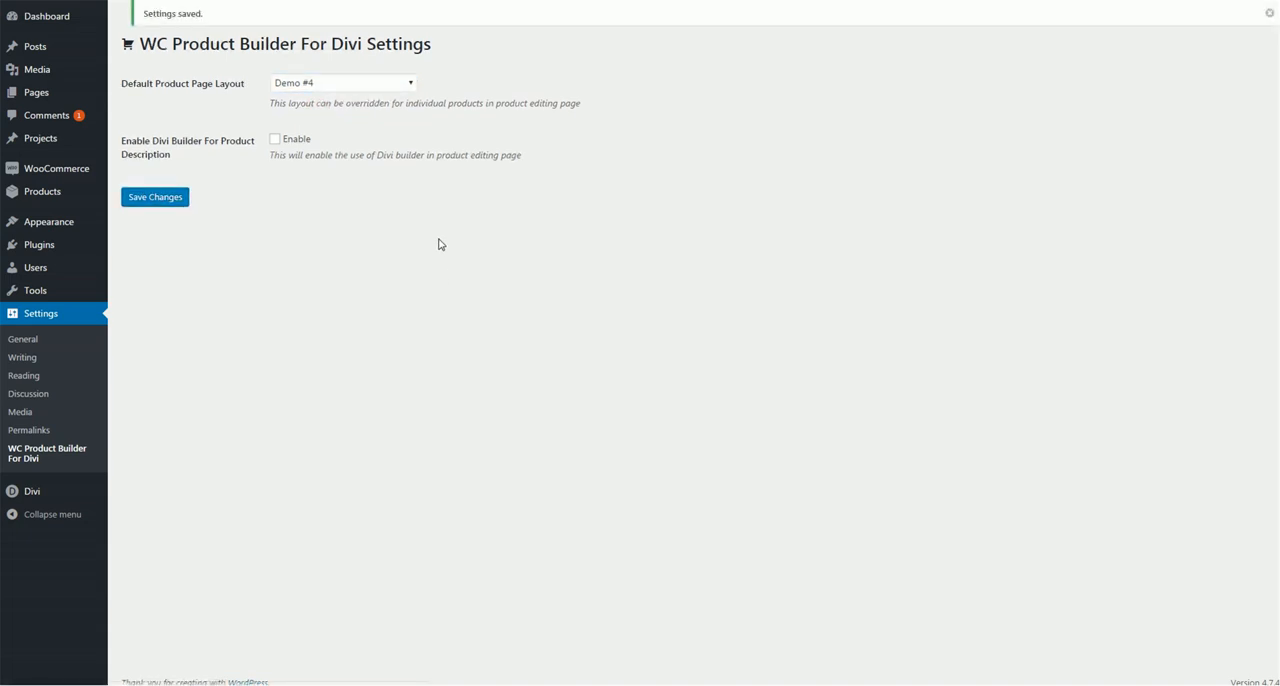
Open the store in a new browser tab and examine the layout of the Flying Ninja product page
mouse_move(104, 14)
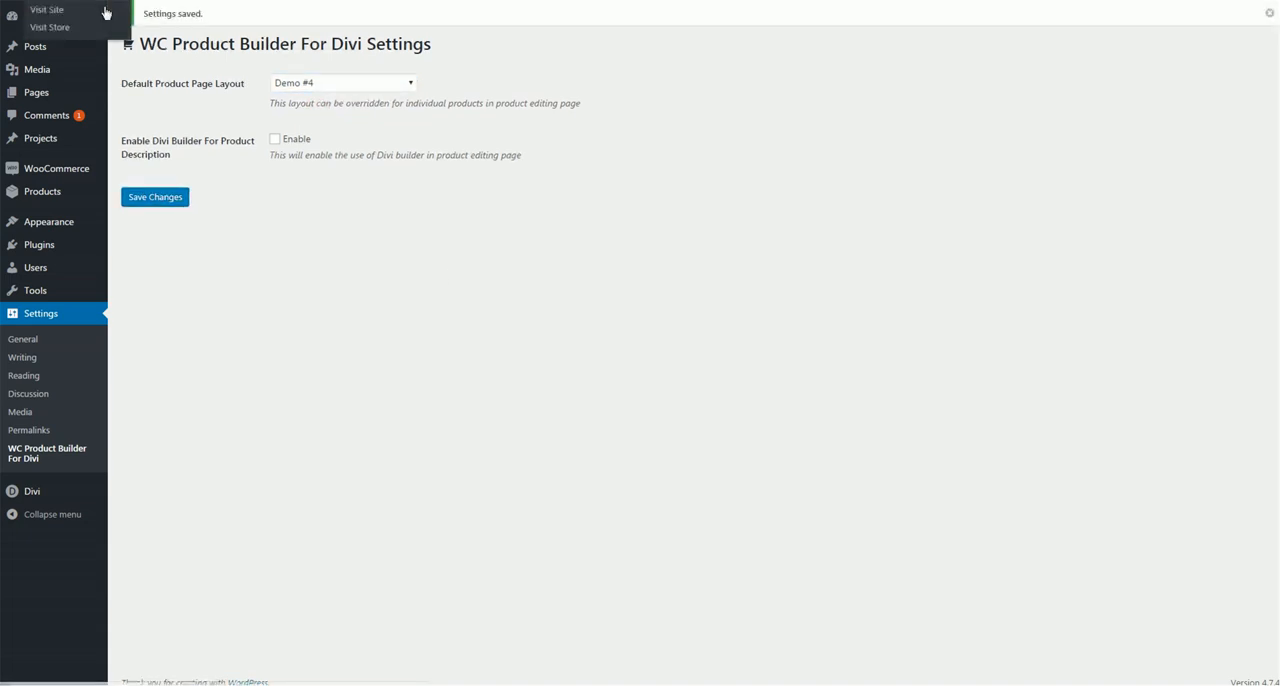
right_click(59, 34)
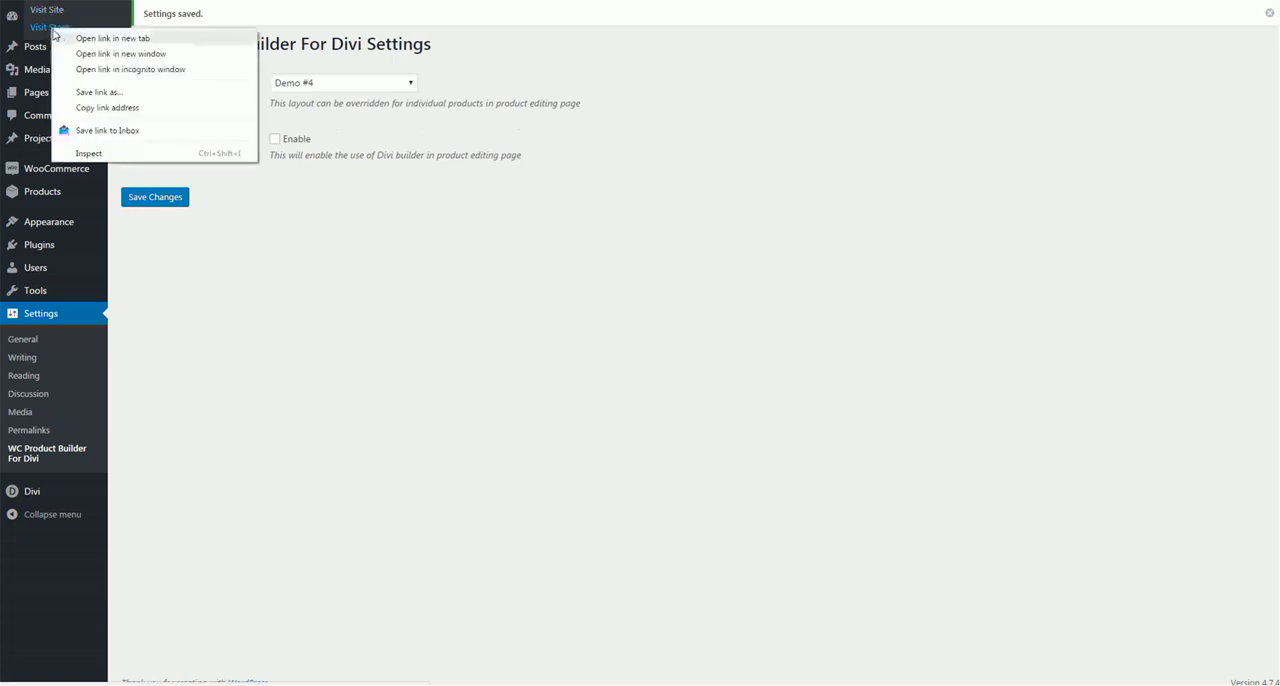
click(90, 38)
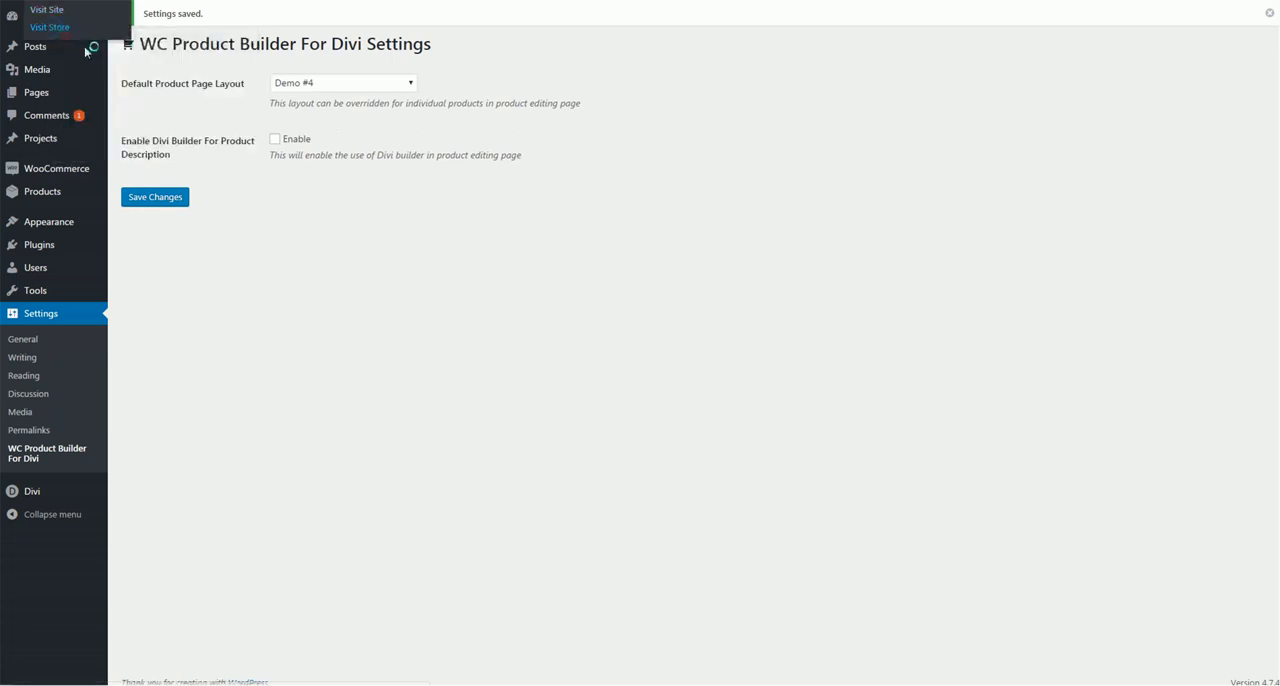
click(552, 3)
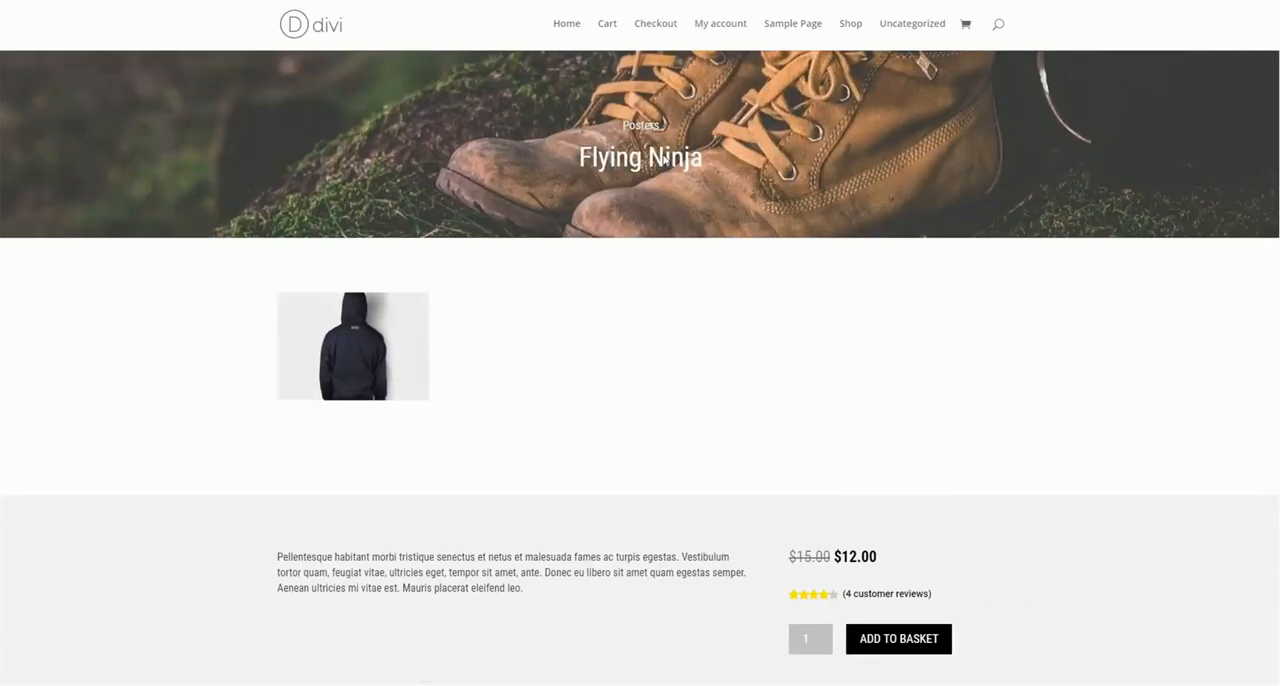
scroll(249, 165, down, 10)
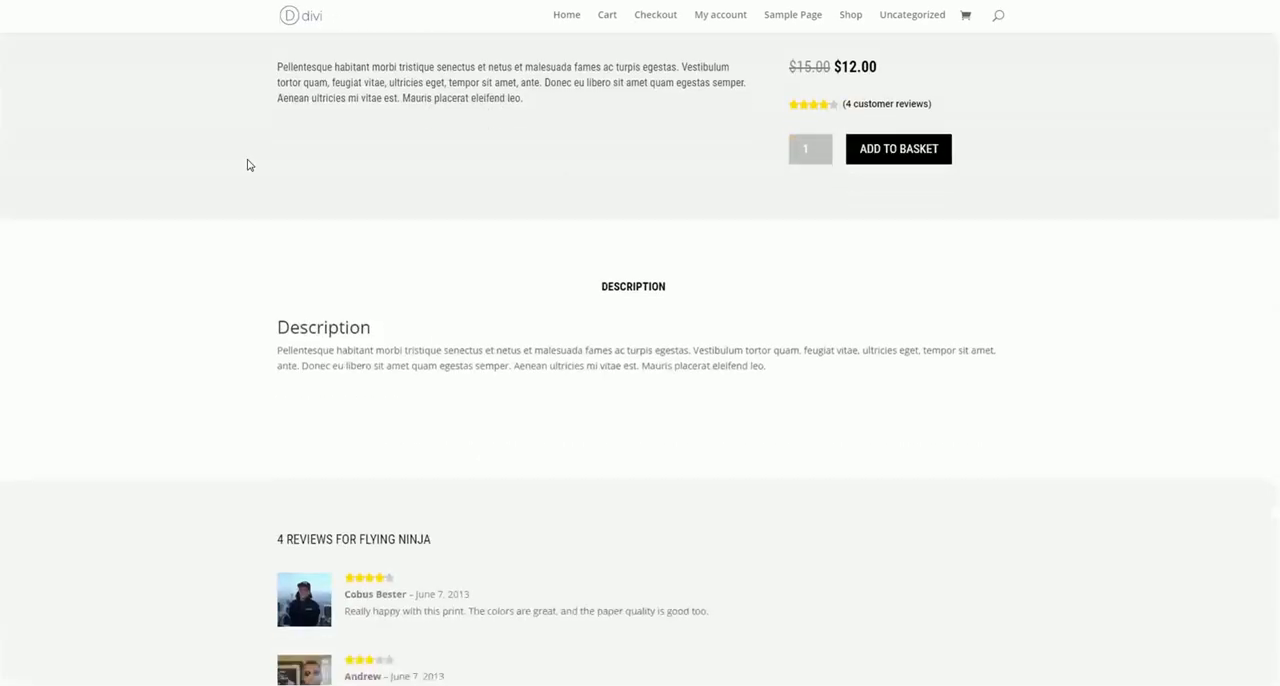
Examine the Flying Ninja product page from the product image and price down to the description, reviews and related products
scroll(249, 165, down, 3)
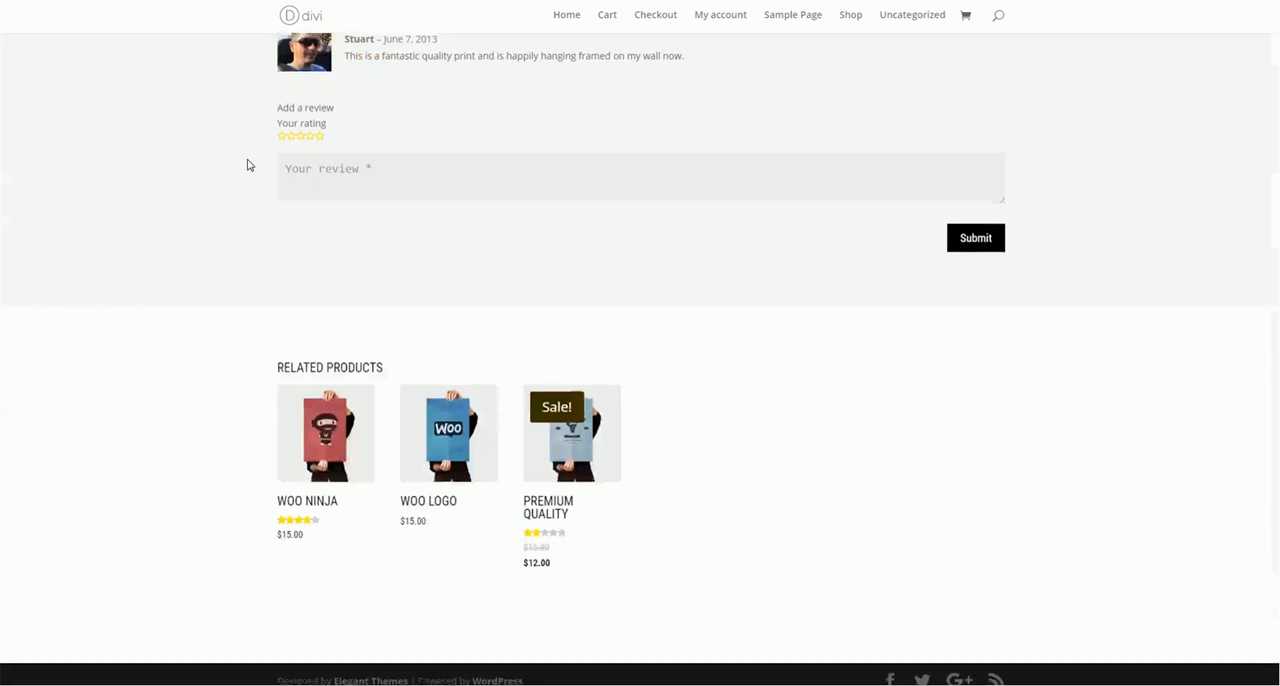
scroll(249, 165, up, 15)
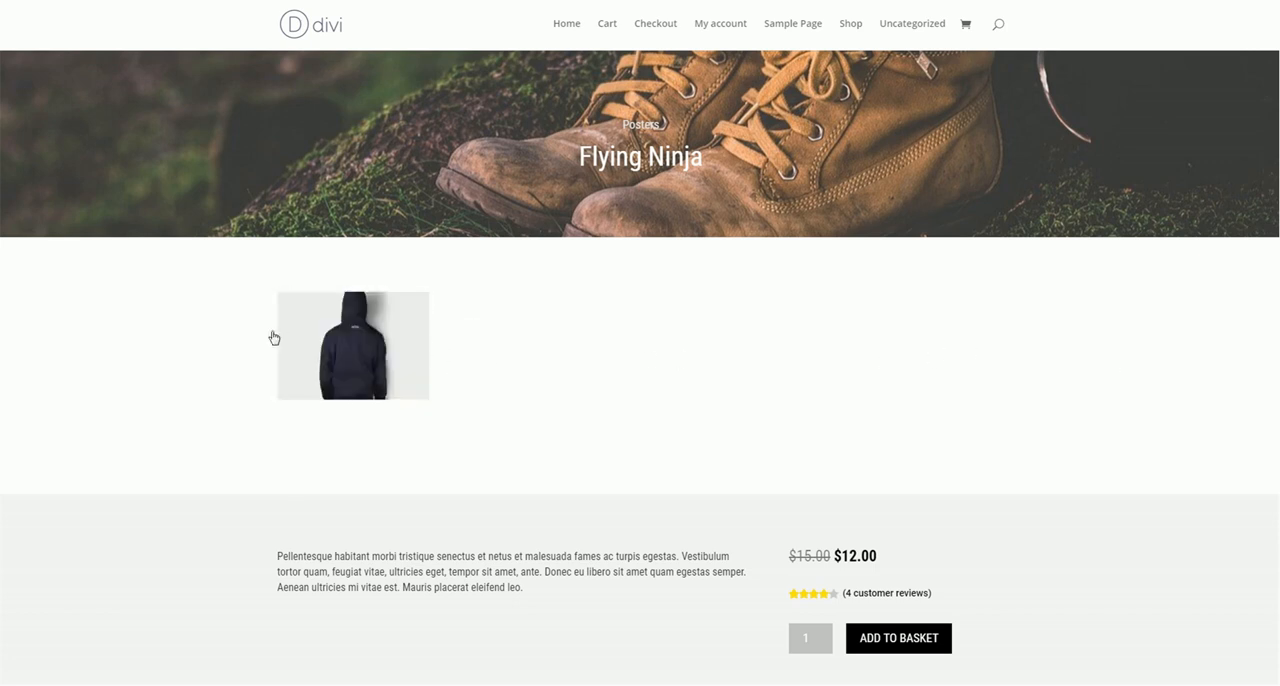
scroll(525, 361, down, 3)
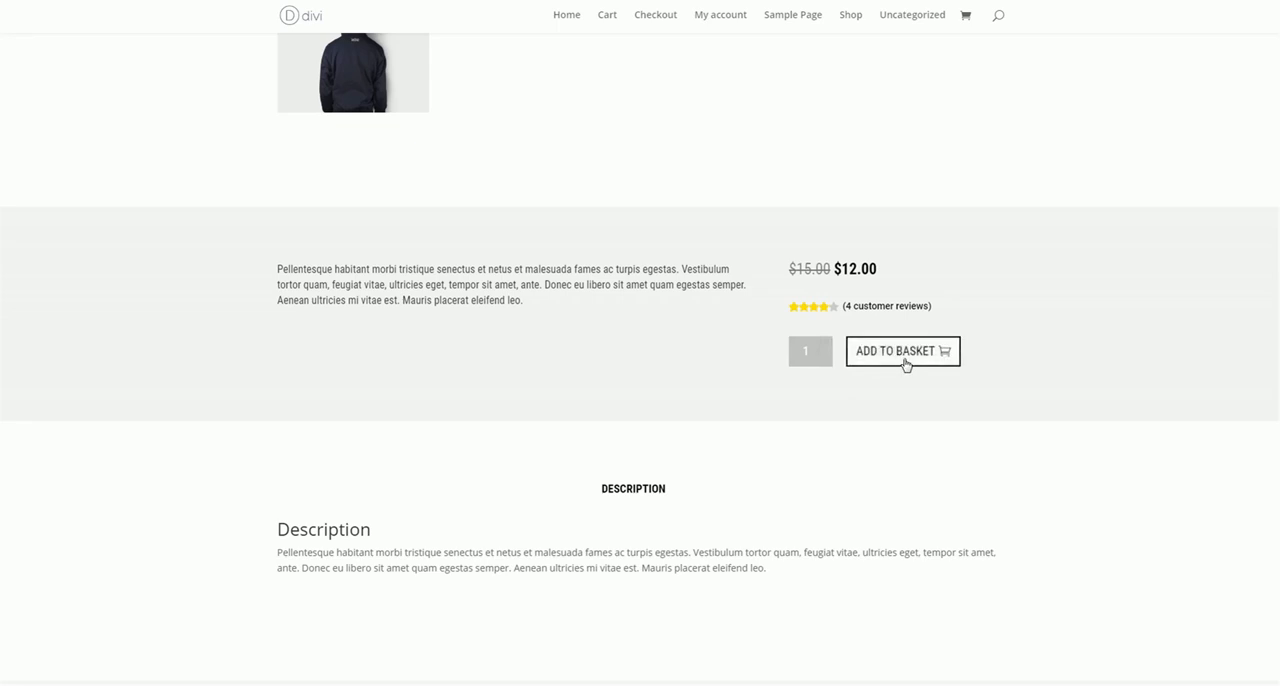
scroll(905, 364, down, 1)
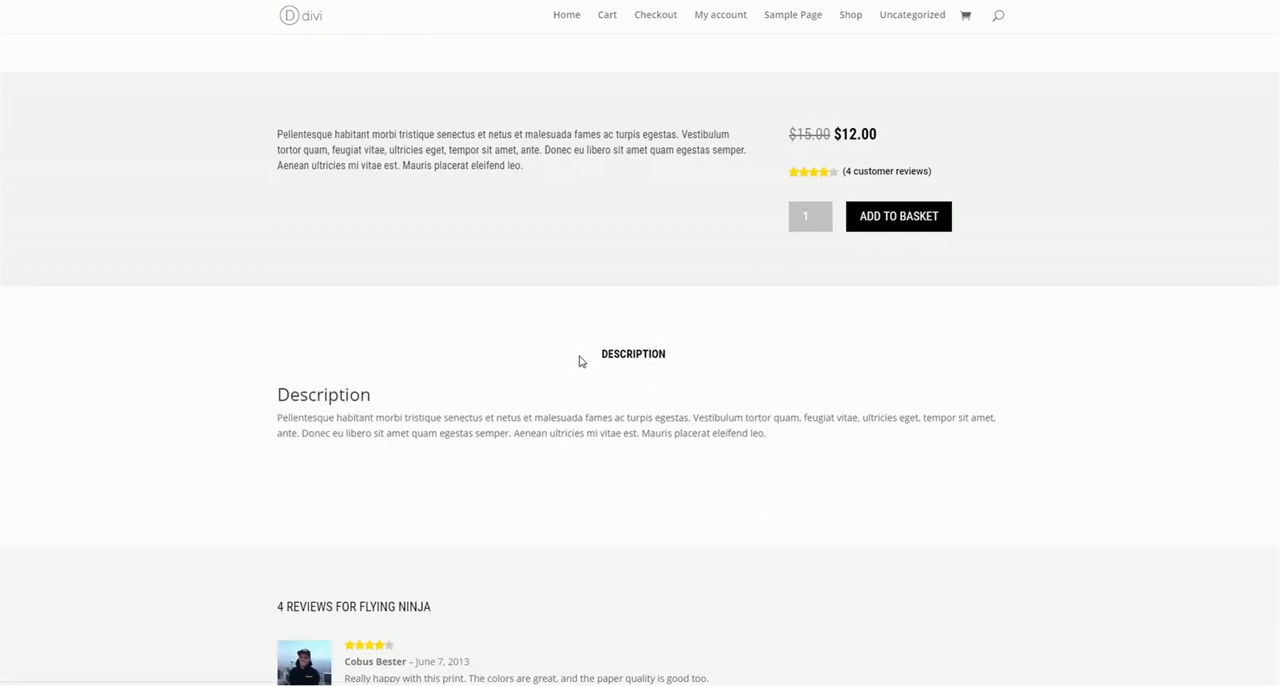
scroll(580, 361, down, 4)
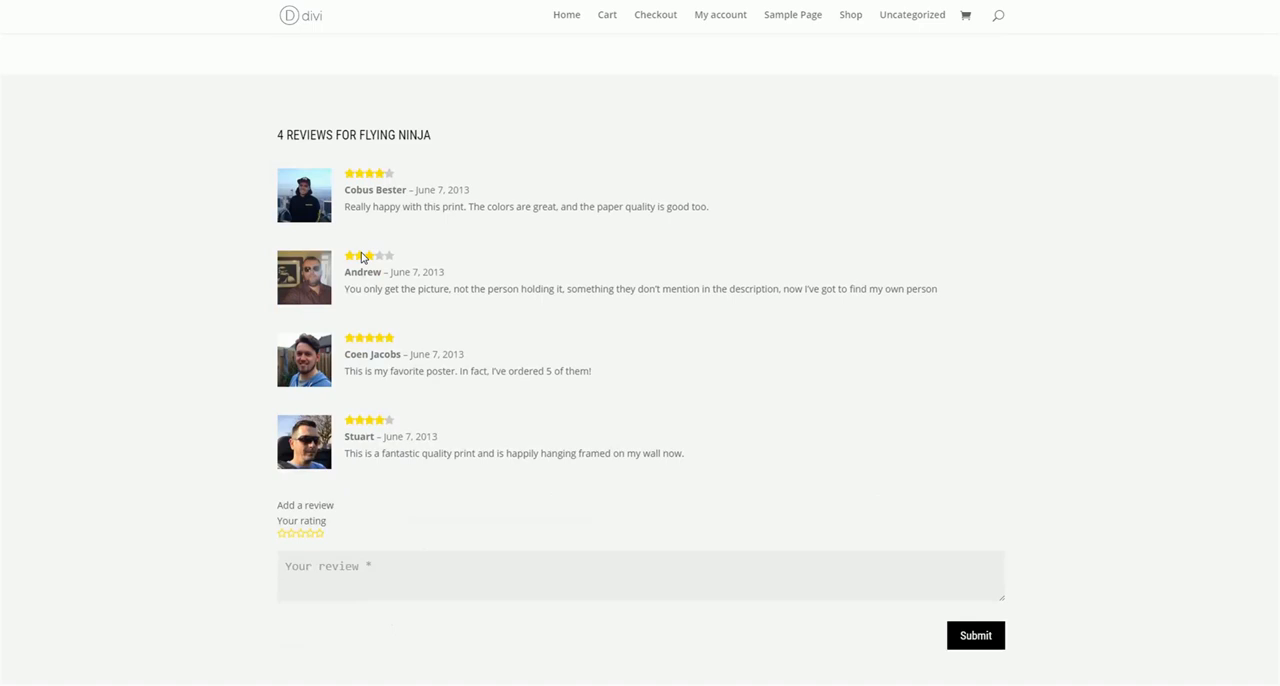
scroll(763, 169, down, 4)
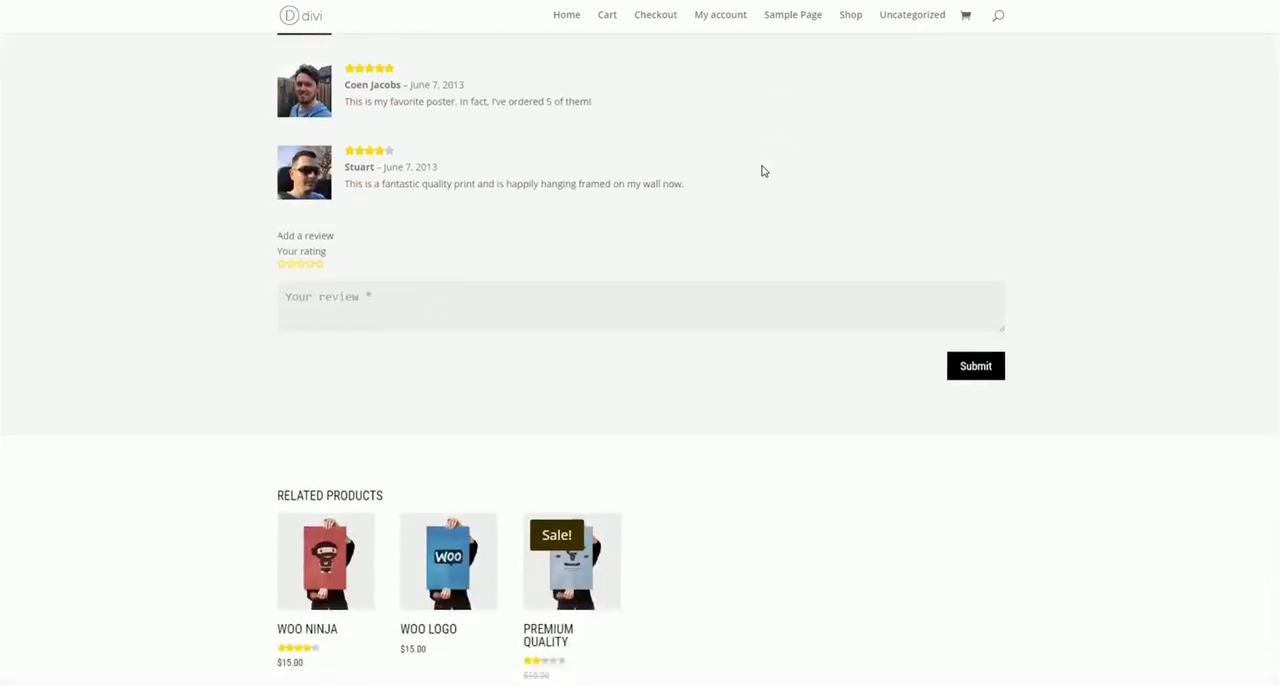
scroll(762, 171, up, 10)
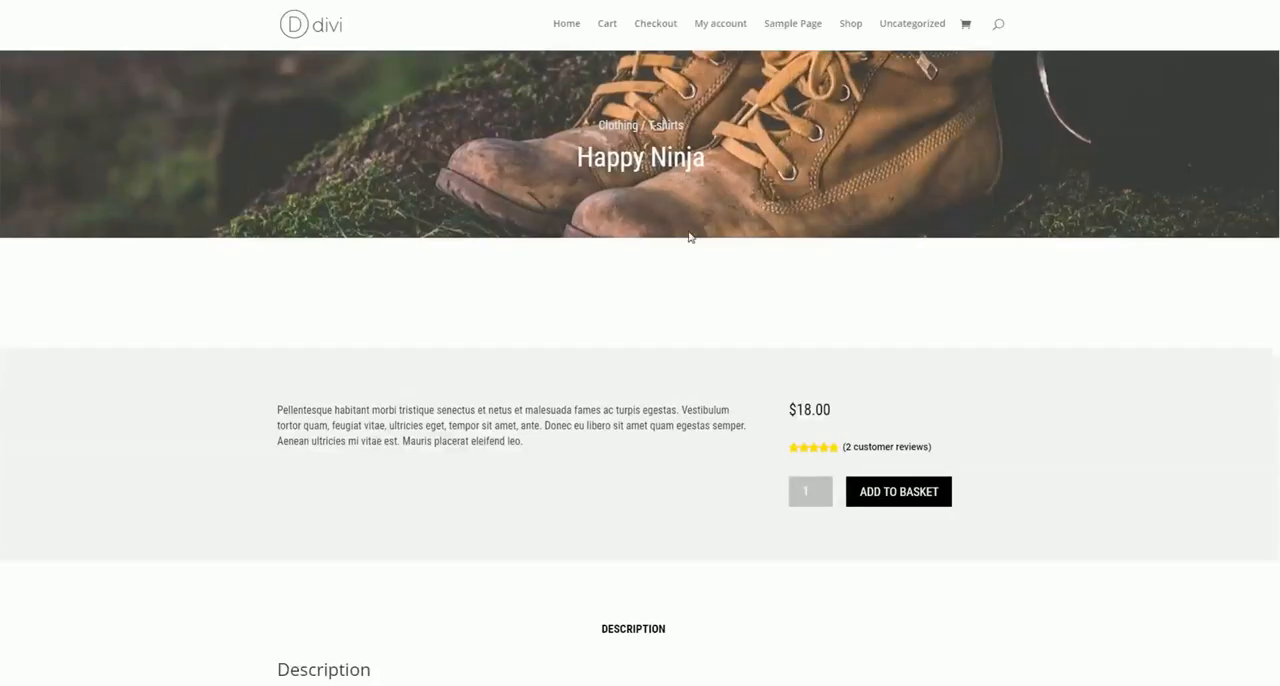
Look over the Happy Ninja product page and check the default product page layout choices in the plugin settings
scroll(734, 220, down, 5)
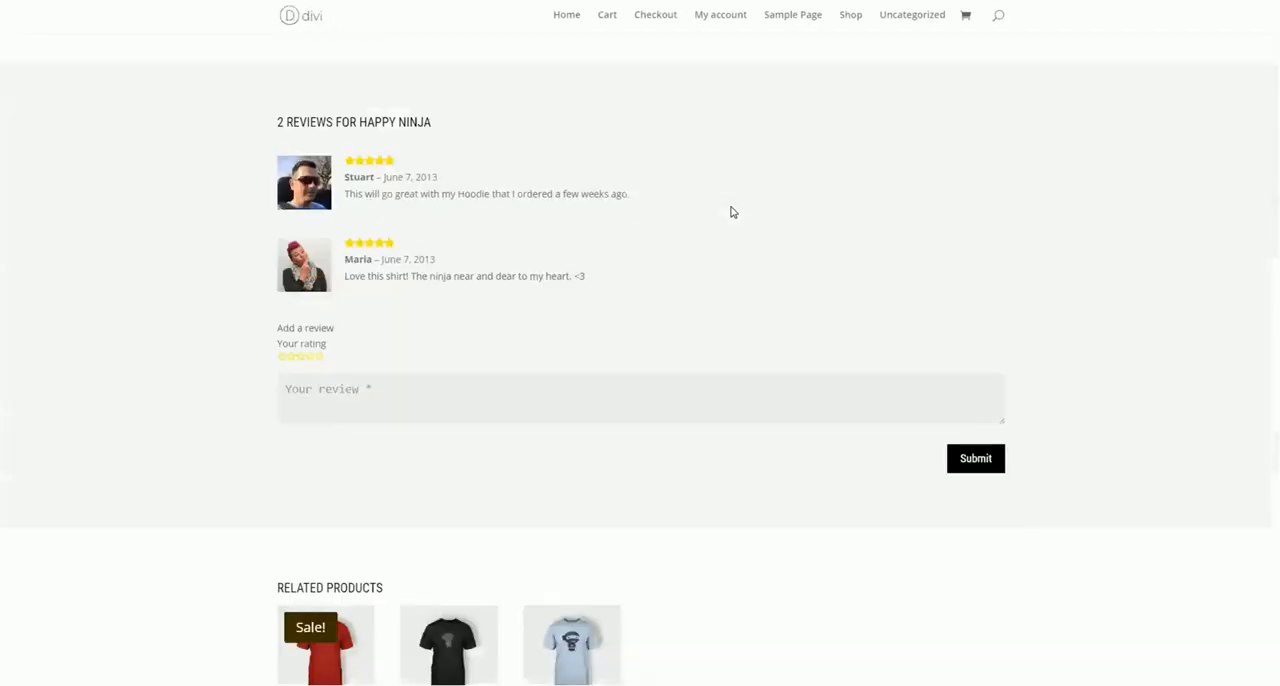
scroll(731, 212, down, 2)
scroll(731, 212, up, 10)
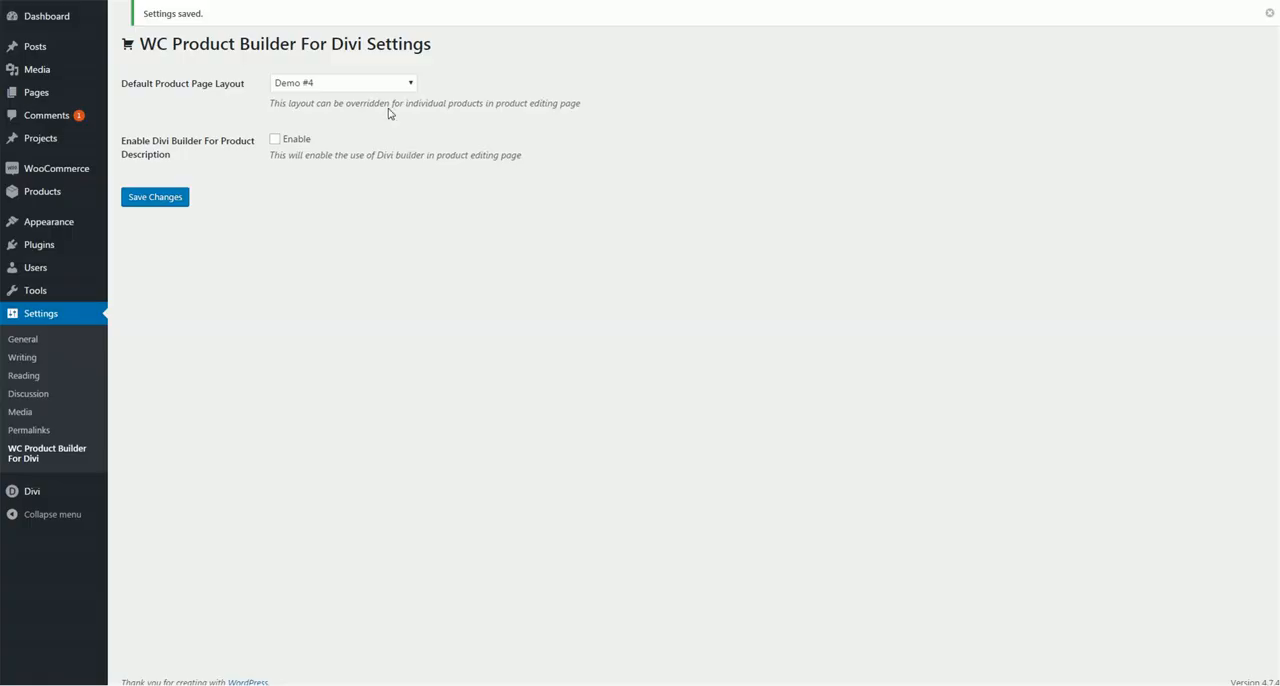
click(302, 86)
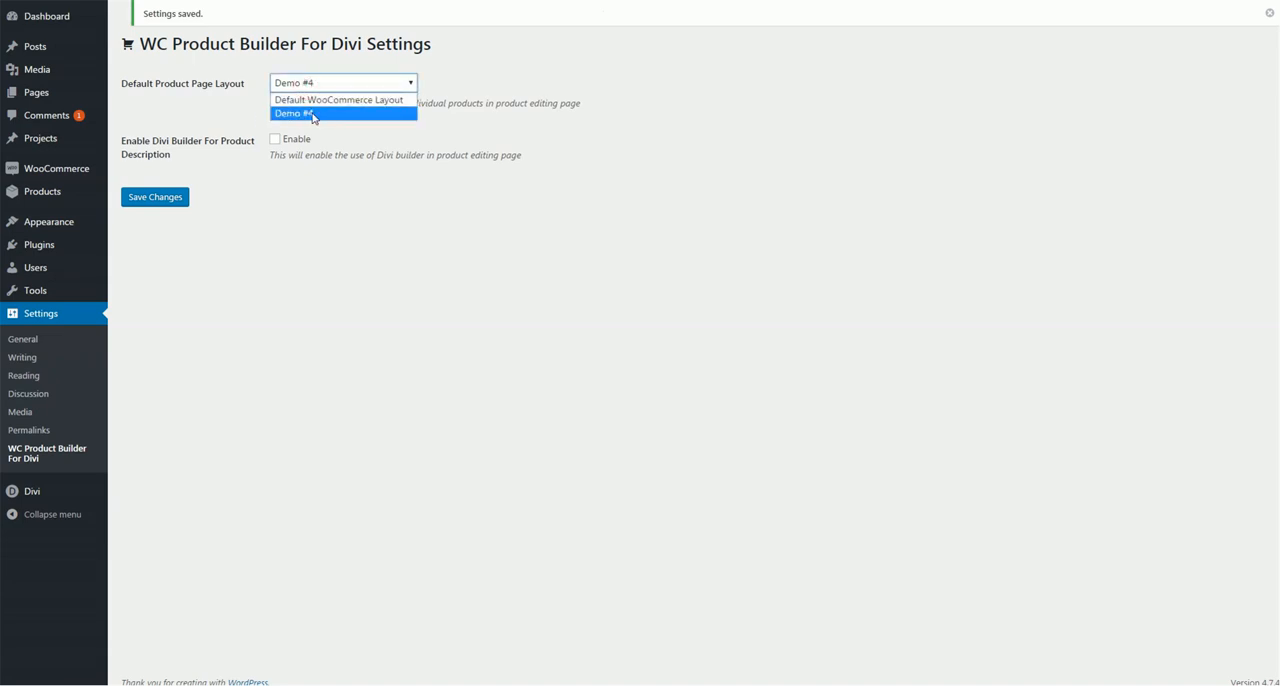
click(775, 105)
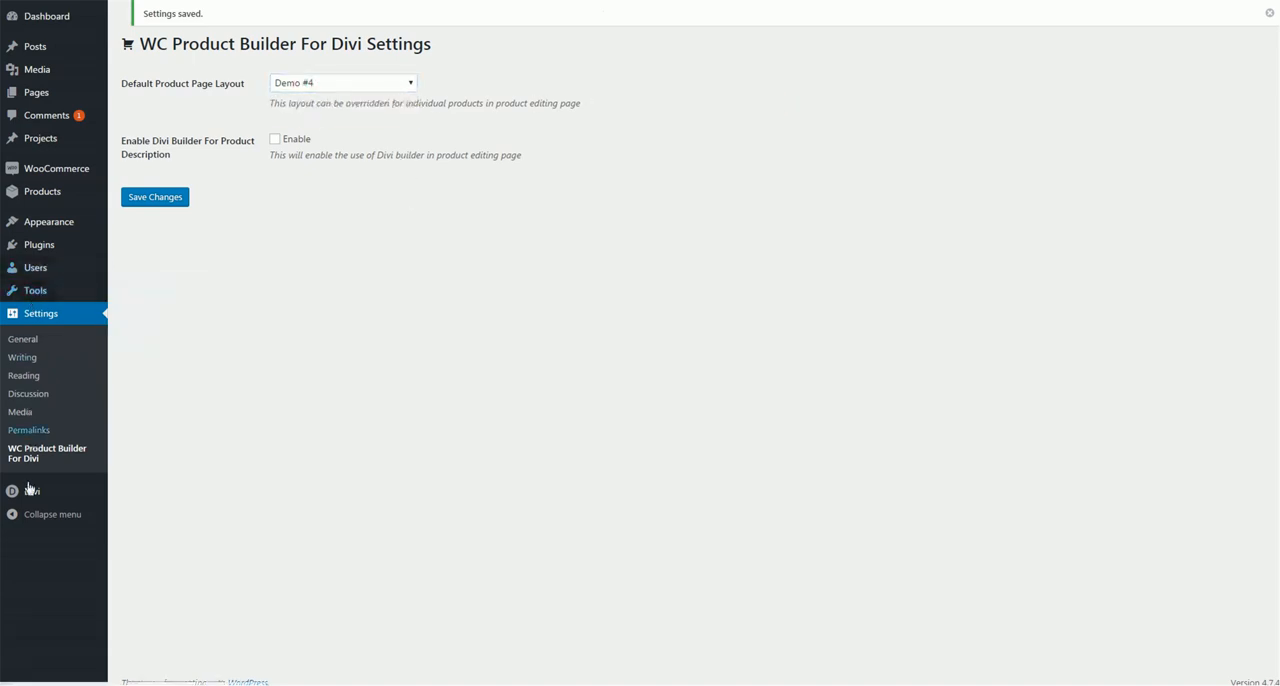
Import the 5.json layout file from the Demos Layouts folder into the Divi Library
mouse_move(30, 491)
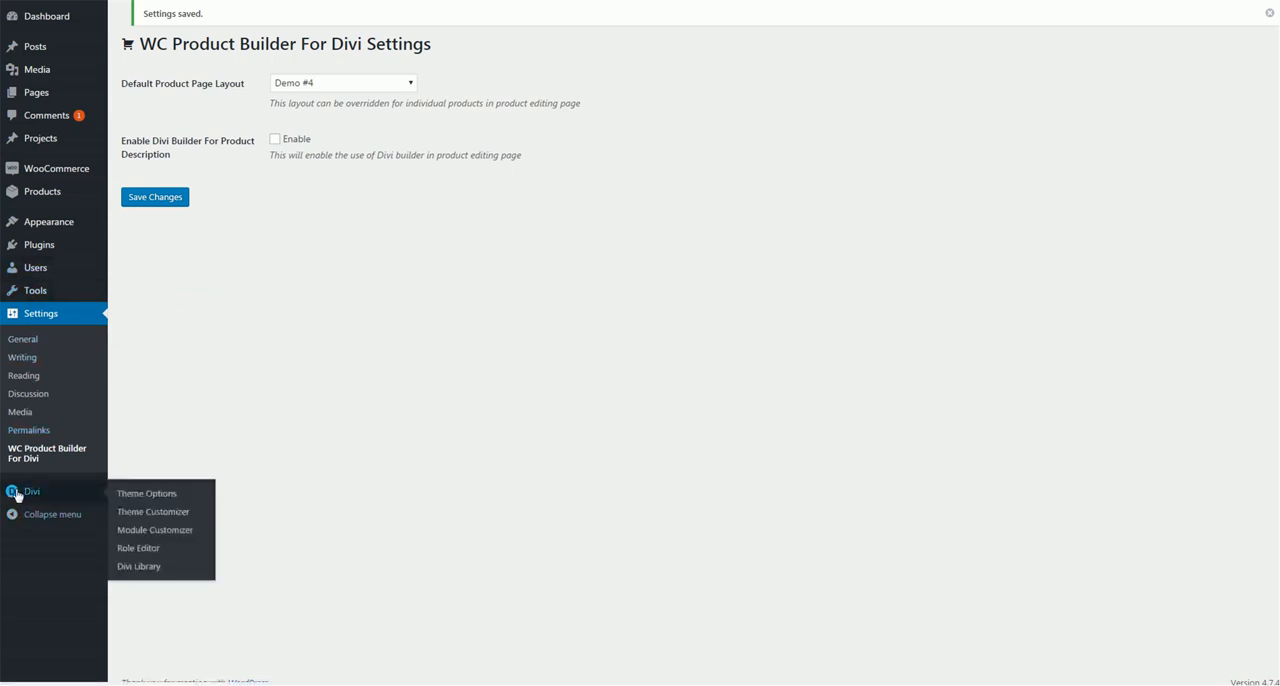
click(163, 568)
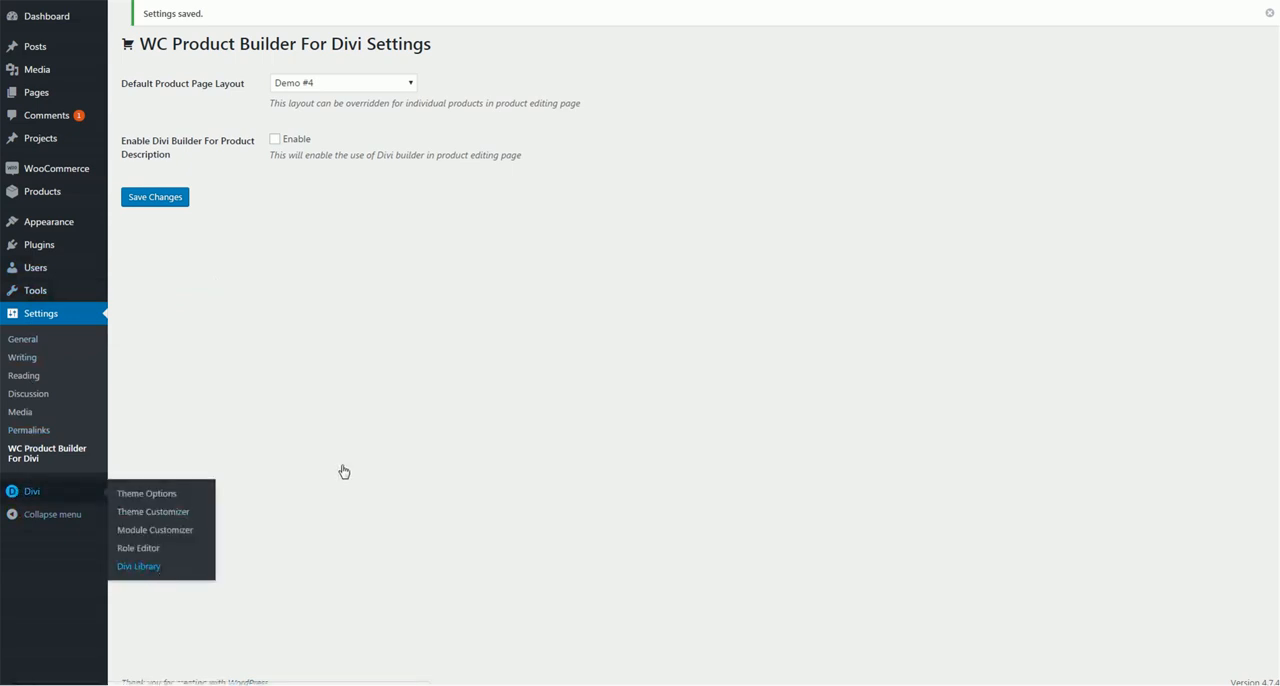
click(248, 22)
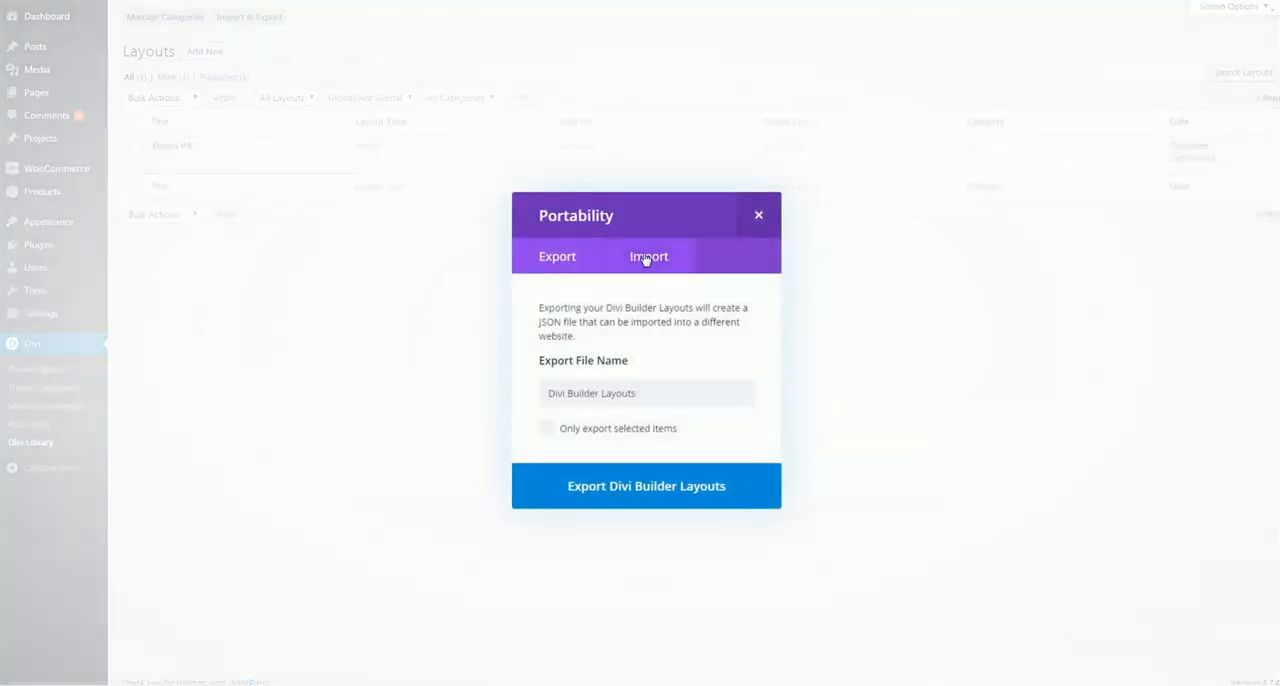
click(648, 257)
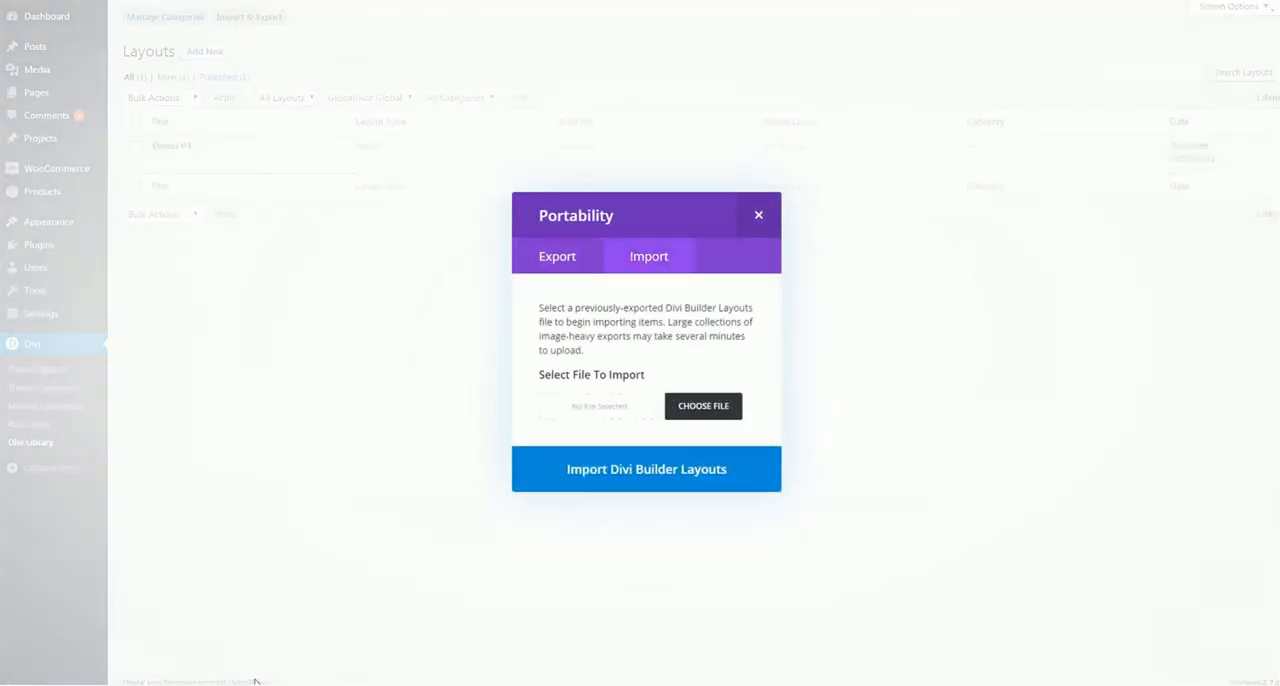
click(615, 399)
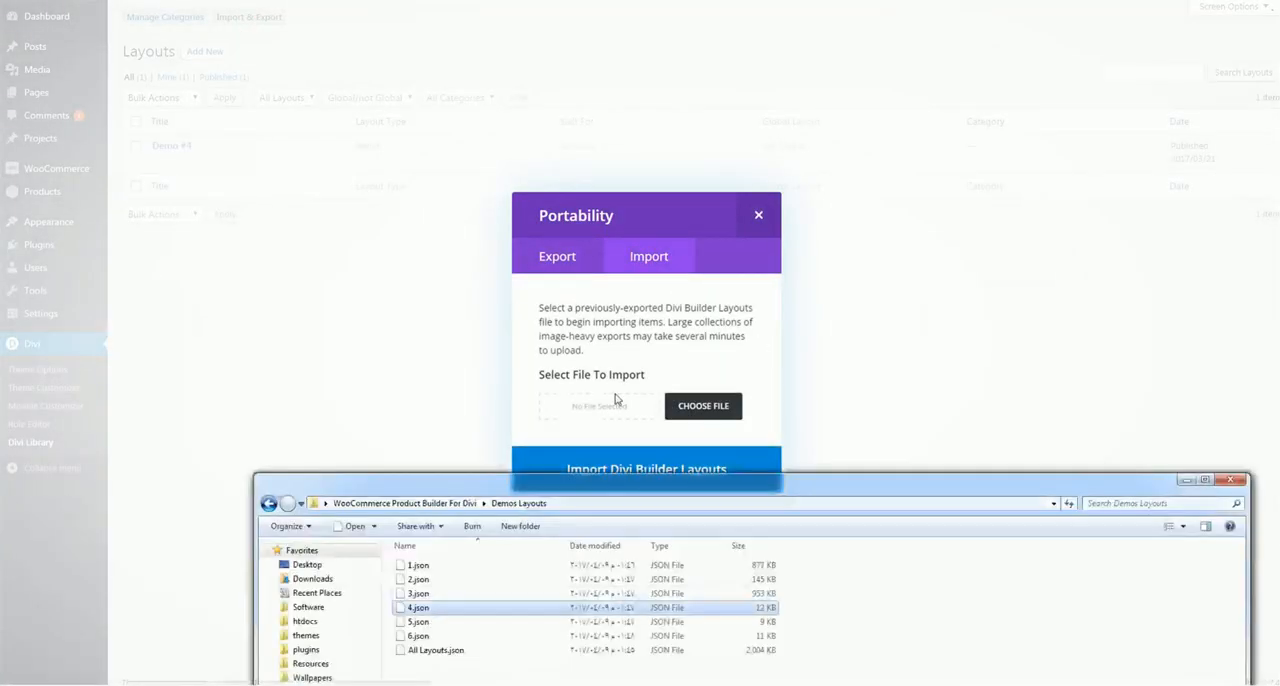
click(415, 623)
drag(415, 624, 605, 405)
click(619, 473)
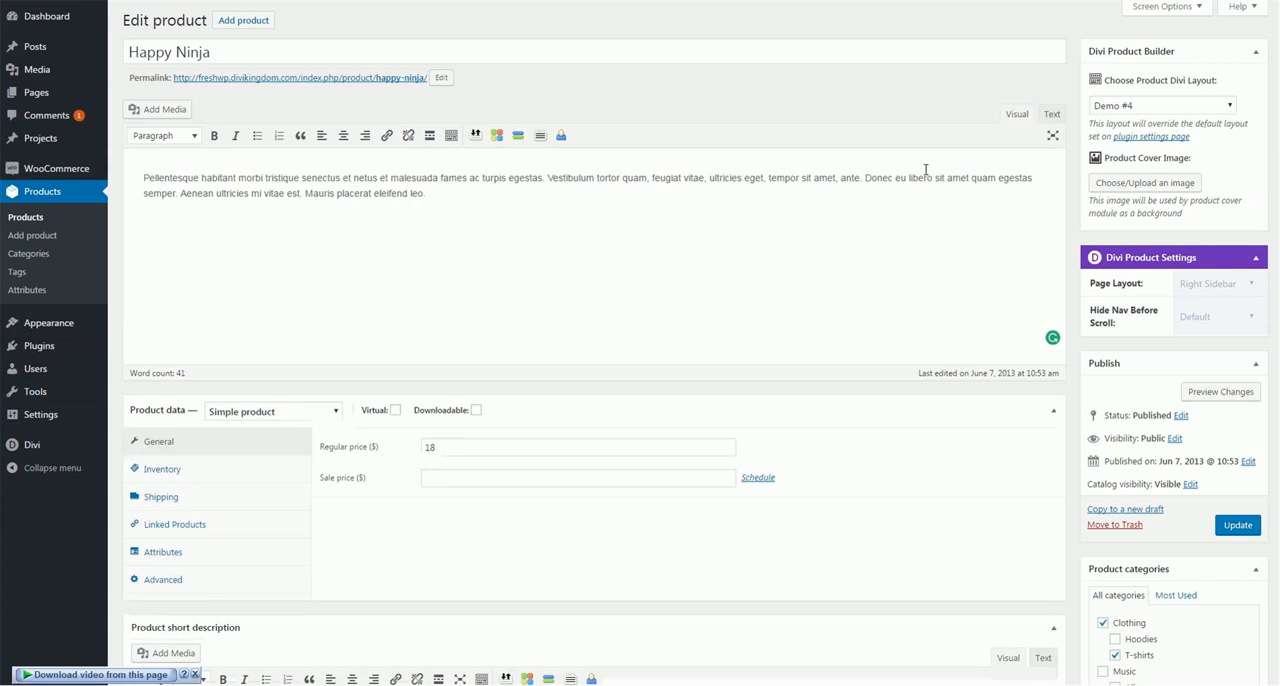
Set the Happy Ninja product's Divi layout to Demo #5 and update the product
click(1173, 106)
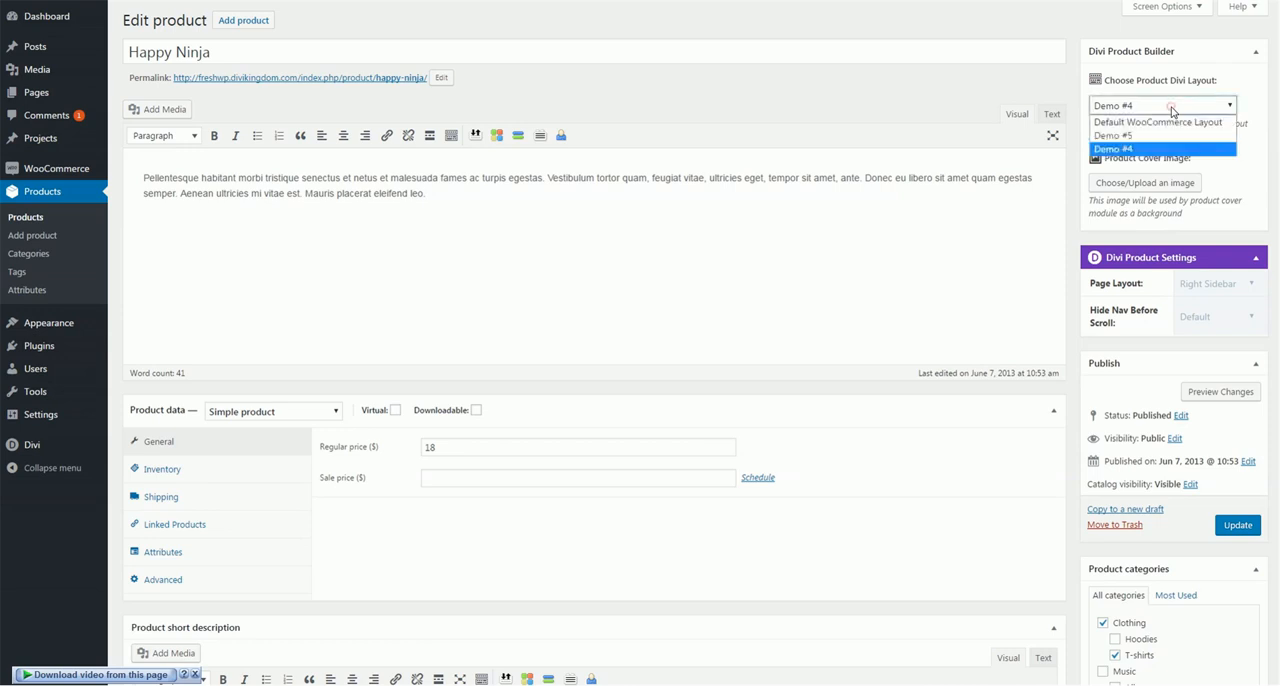
click(1127, 137)
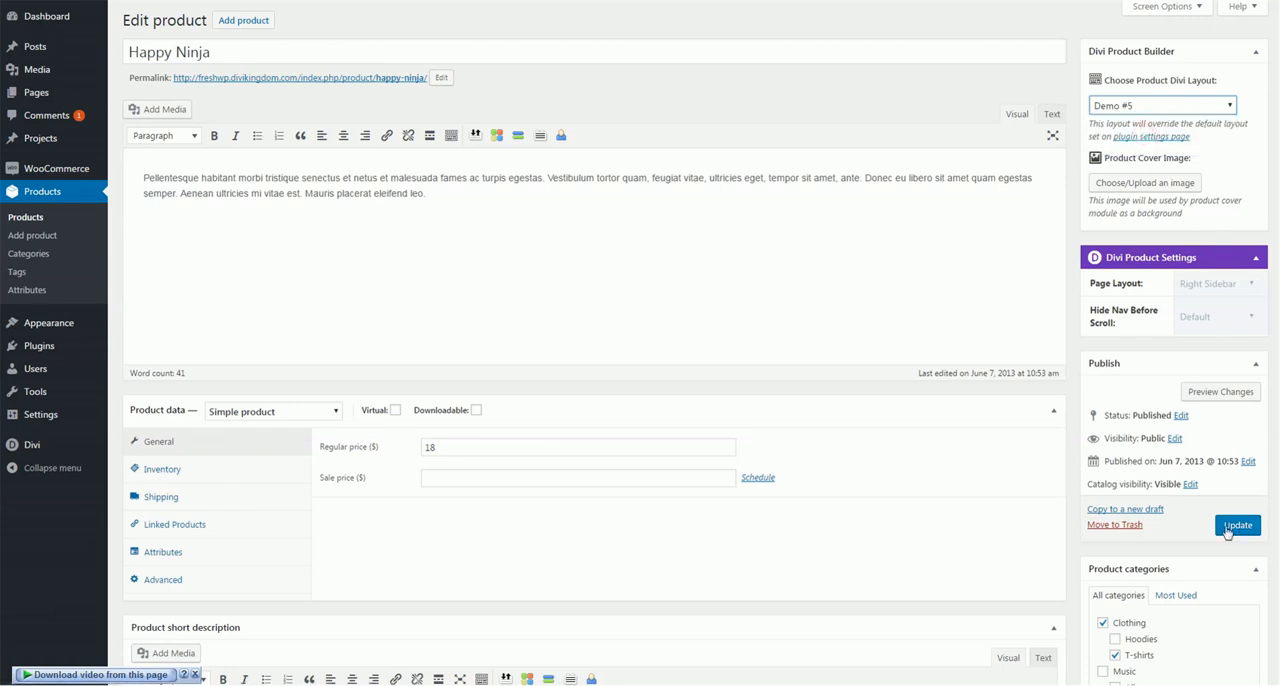
click(1236, 525)
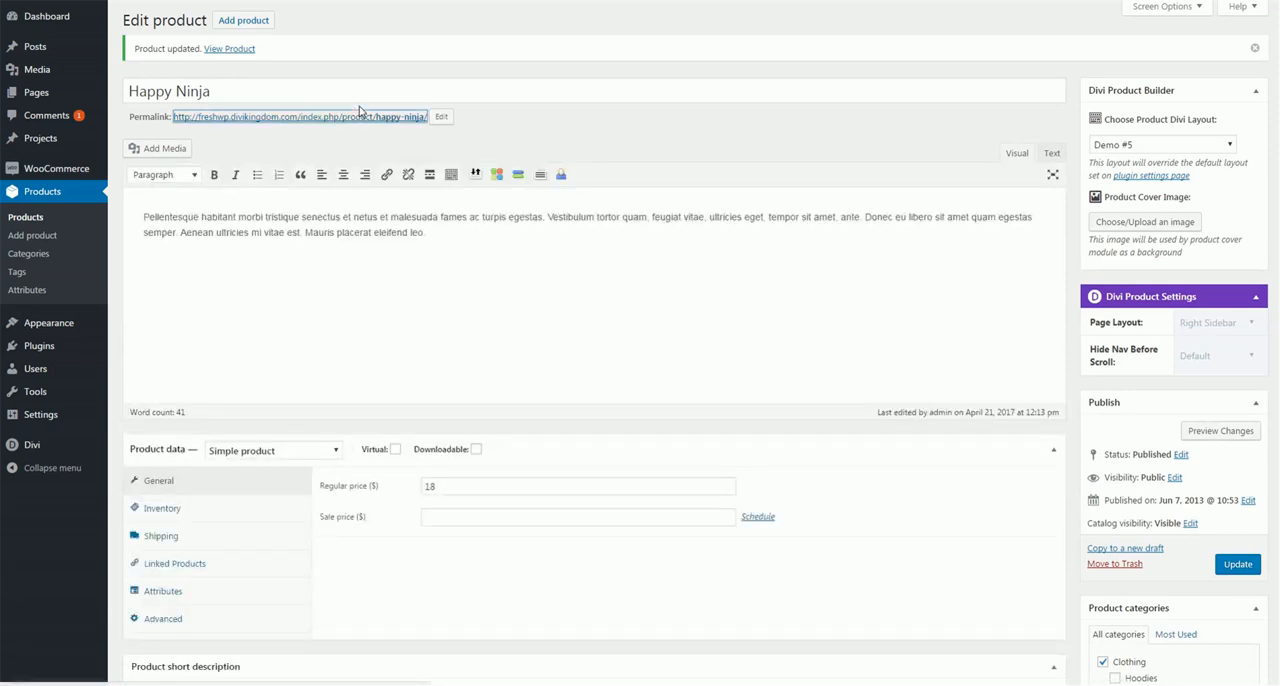
Open the Happy Ninja product page from its permalink and examine its layout, including the related products and reviews
click(362, 117)
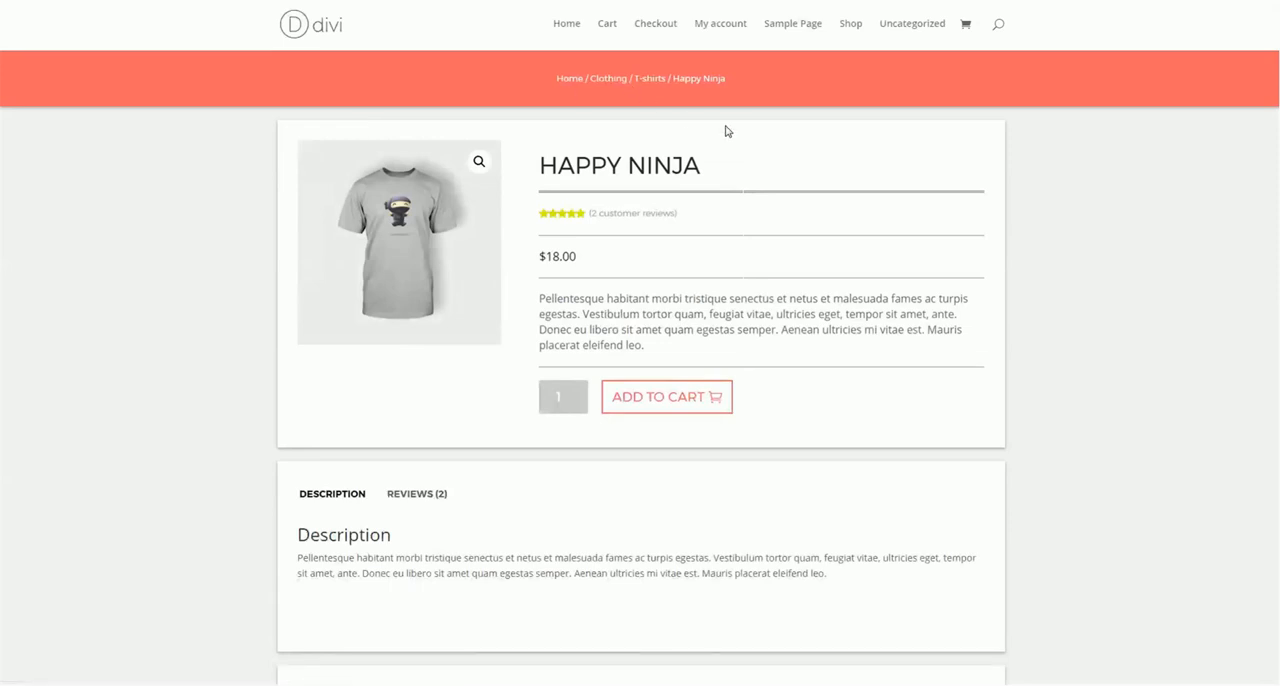
scroll(723, 129, down, 2)
scroll(723, 129, down, 2)
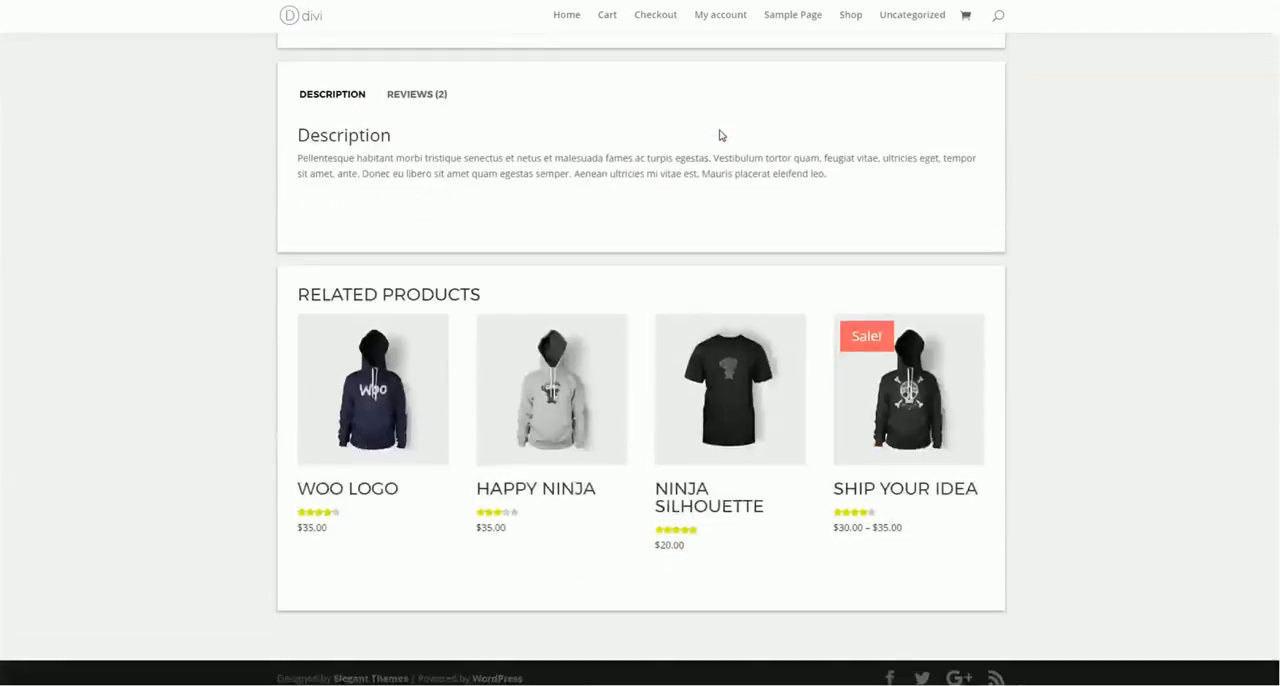
scroll(399, 240, up, 1)
click(416, 162)
scroll(811, 146, up, 3)
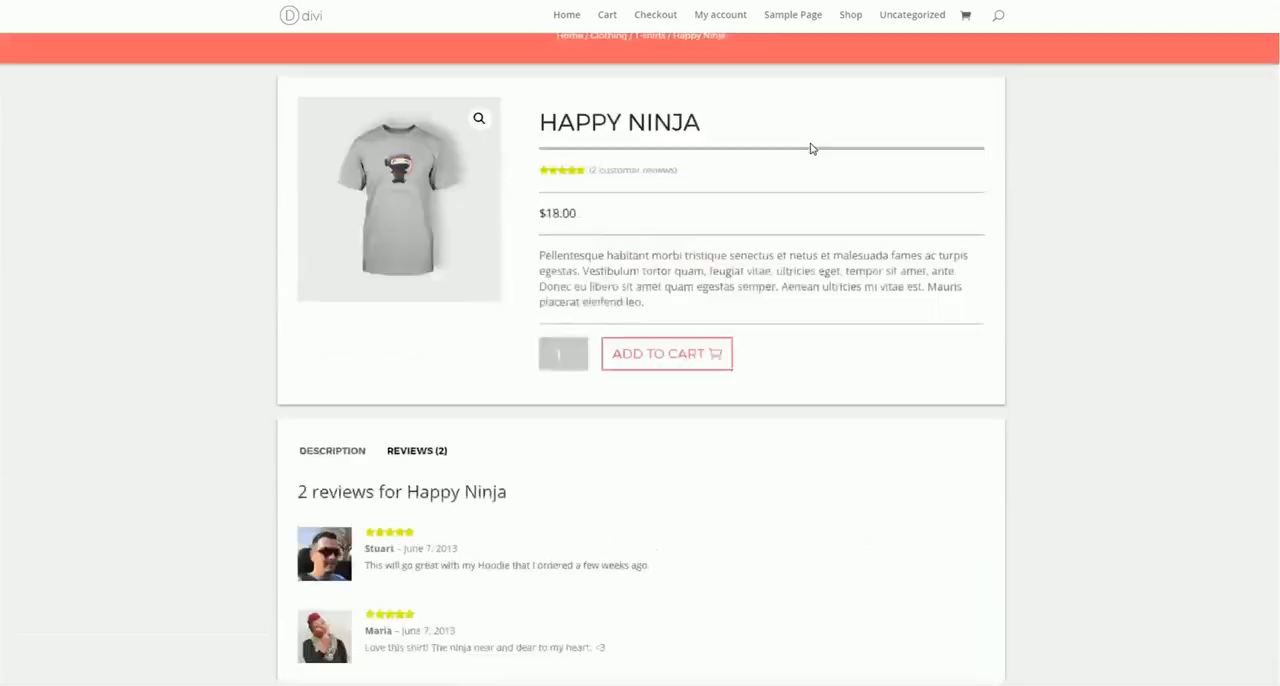
Open the Flying Ninja product from the shop page in a new browser tab and look over its layout for comparison
key(ctrl+Tab)
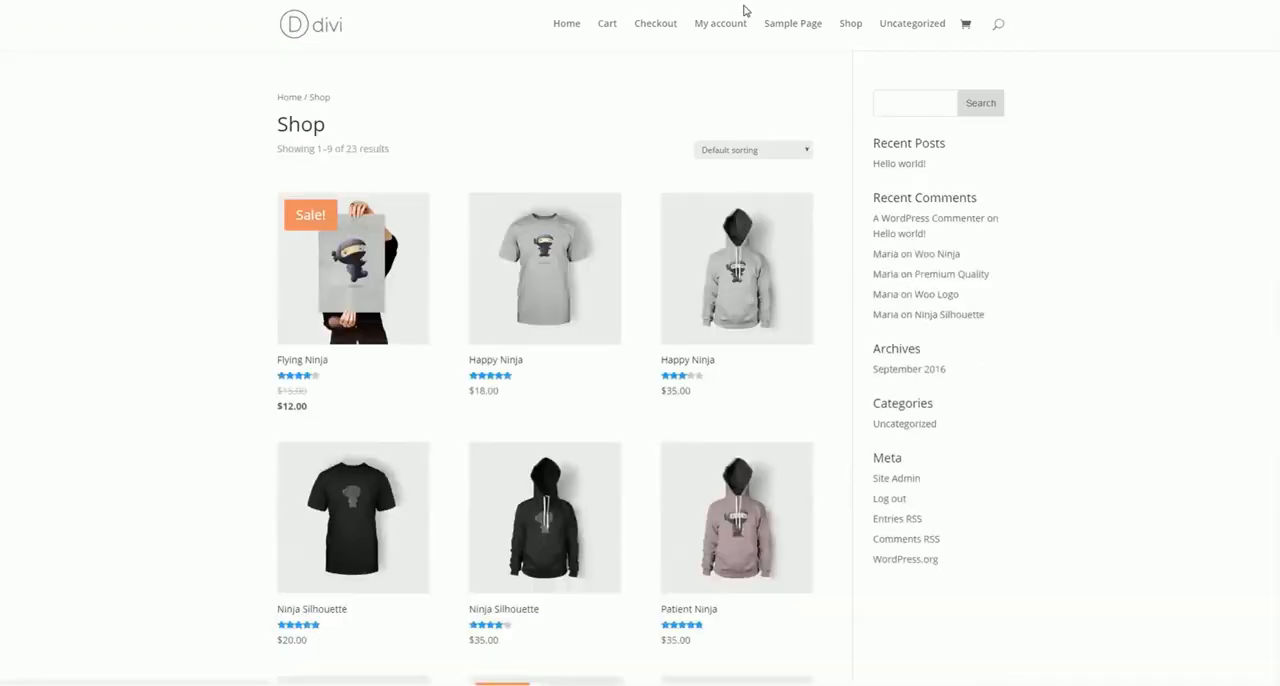
right_click(342, 239)
click(398, 249)
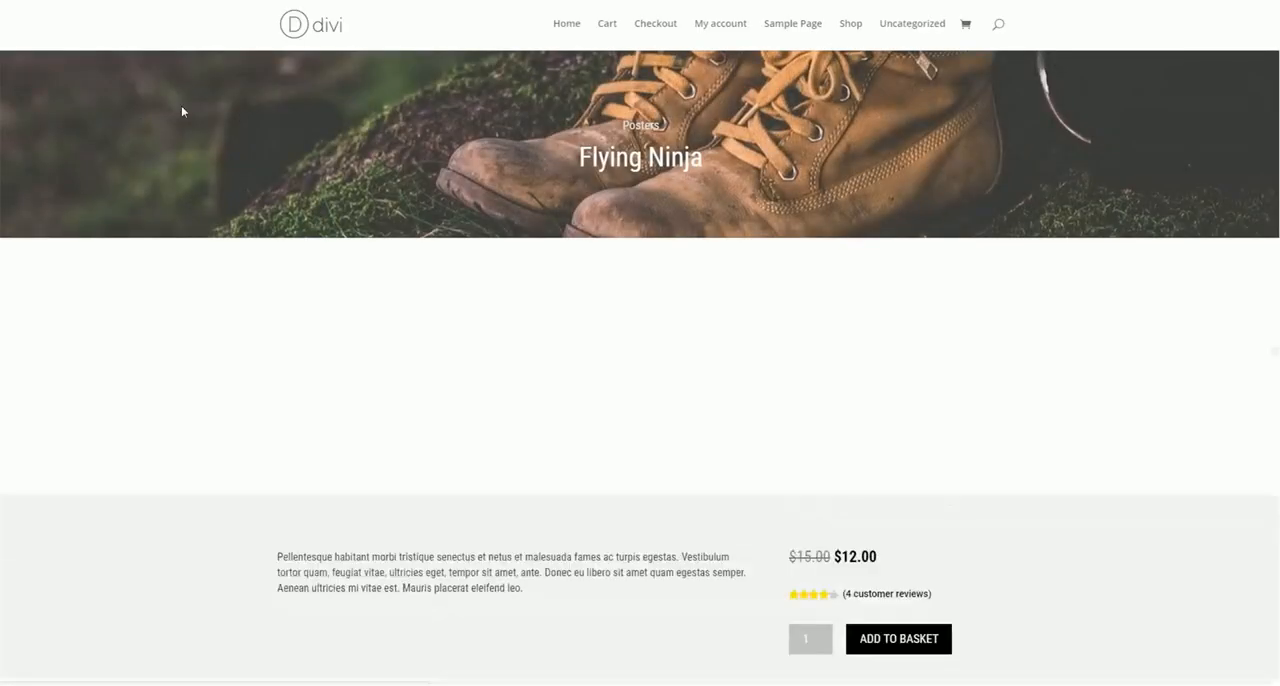
scroll(620, 181, down, 13)
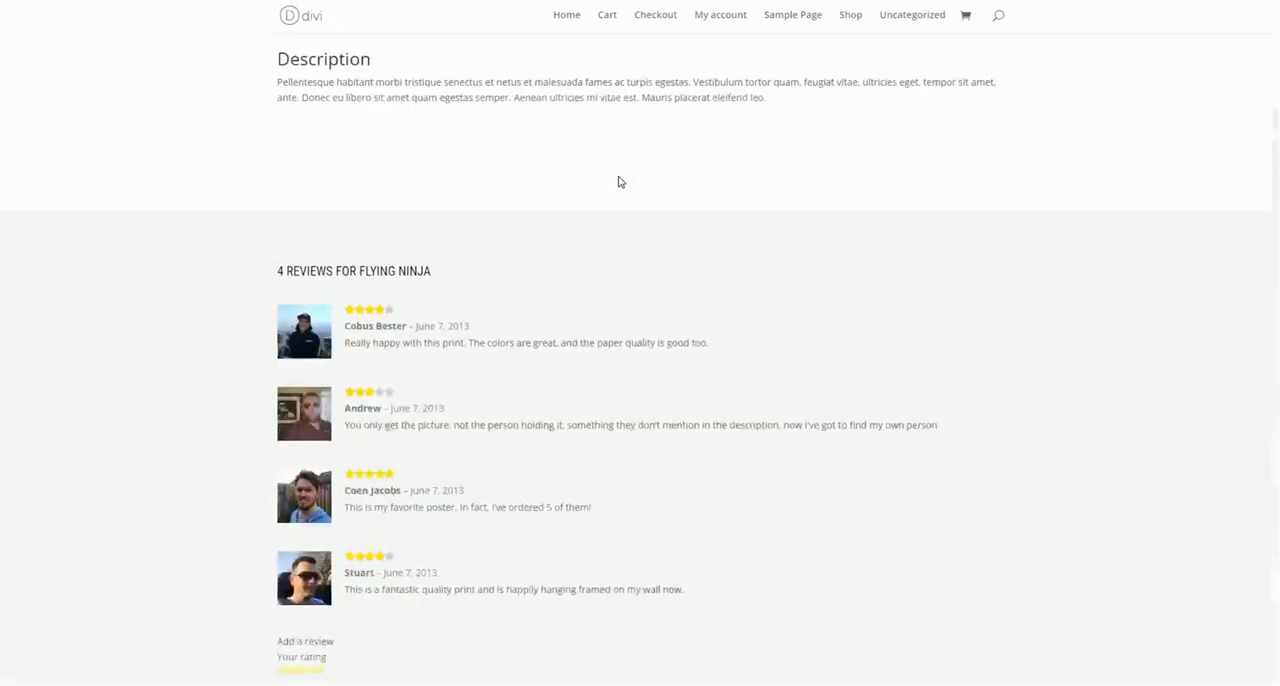
scroll(651, 166, up, 15)
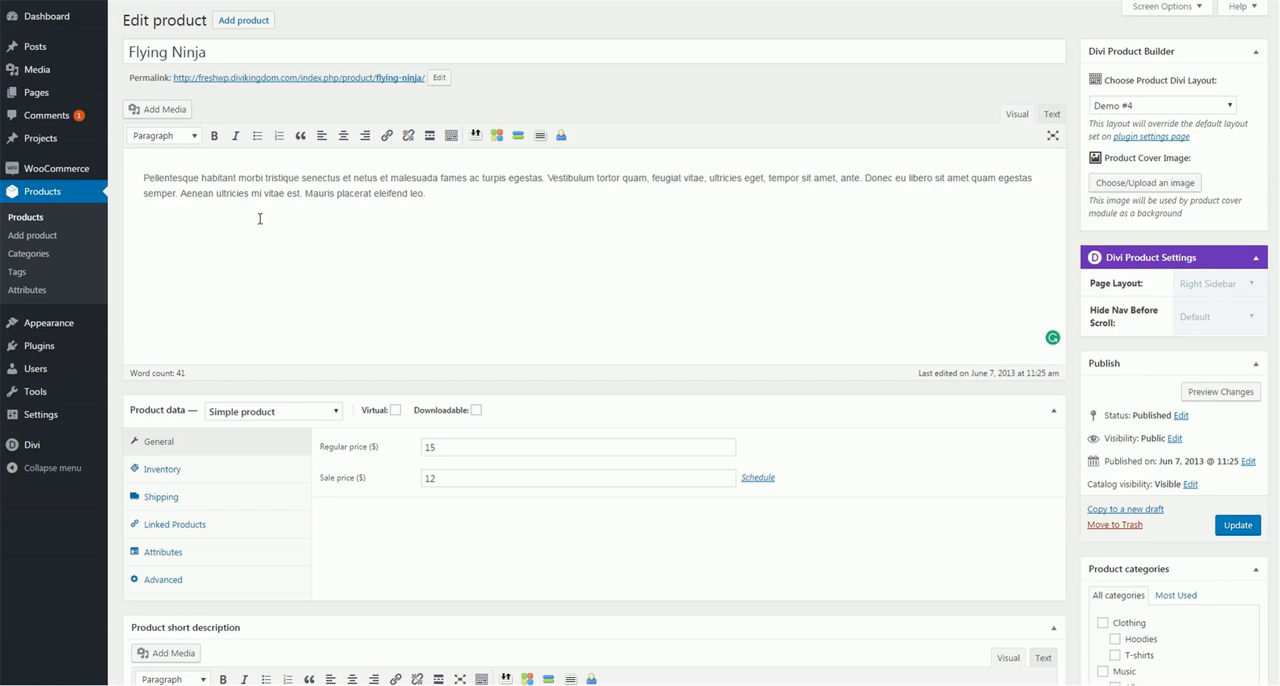
Enable the Divi Builder for product descriptions in the WC Product Builder For Divi settings and save the changes
click(450, 196)
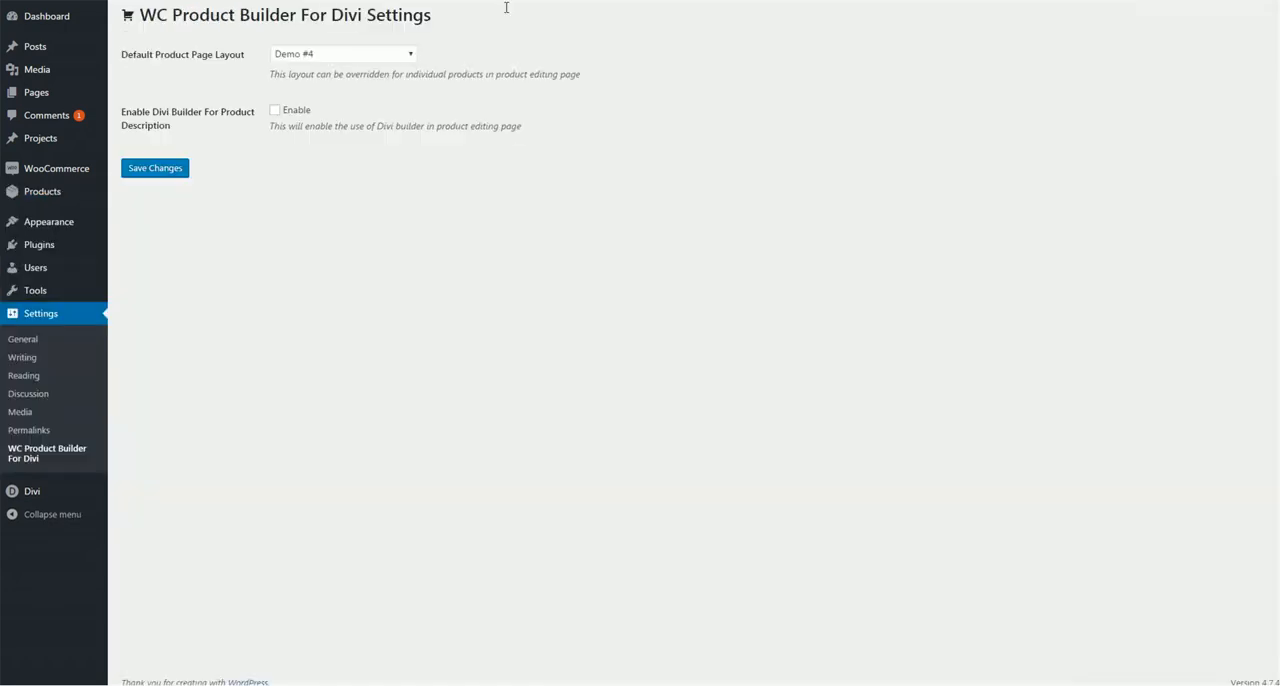
click(292, 110)
click(151, 171)
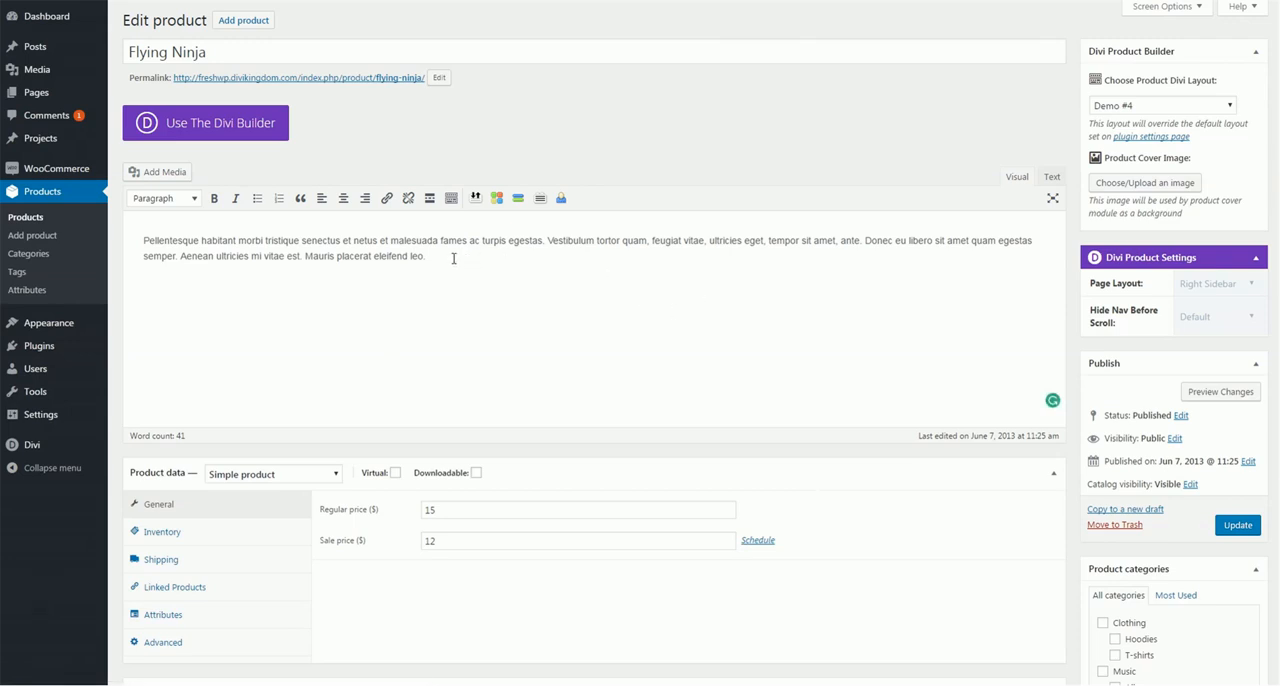
drag(450, 257, 342, 255)
drag(271, 257, 137, 238)
click(225, 250)
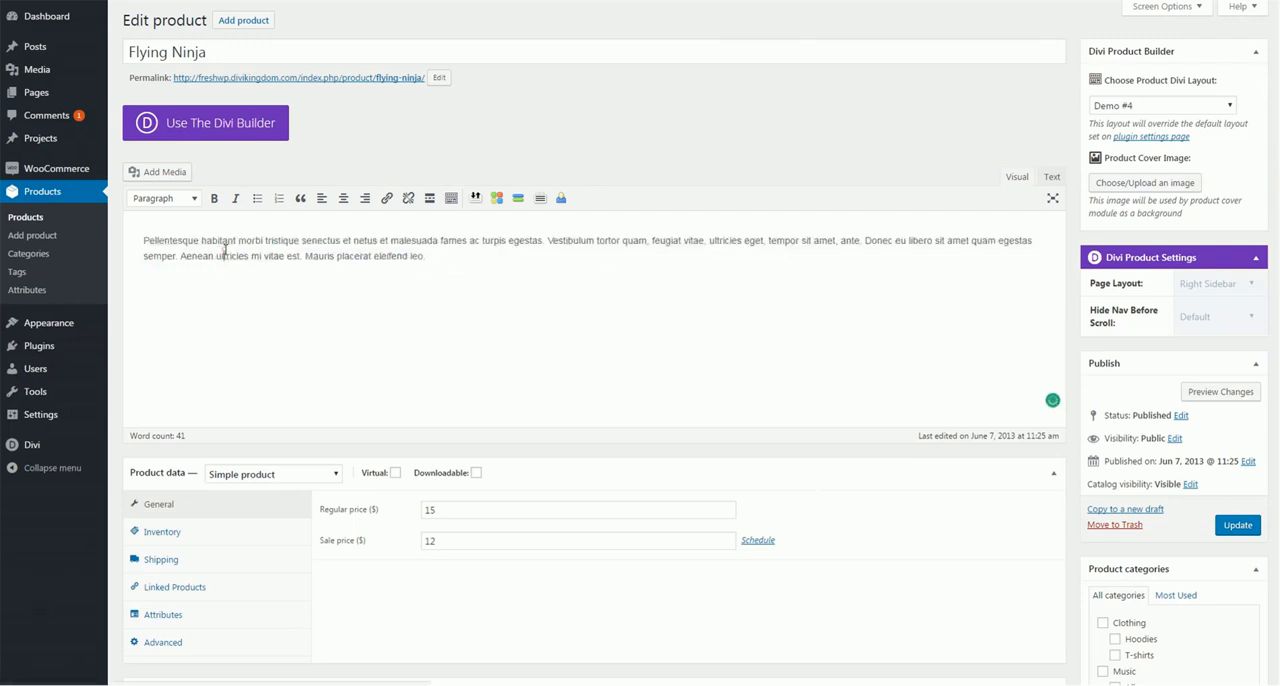
triple_click(225, 250)
click(395, 241)
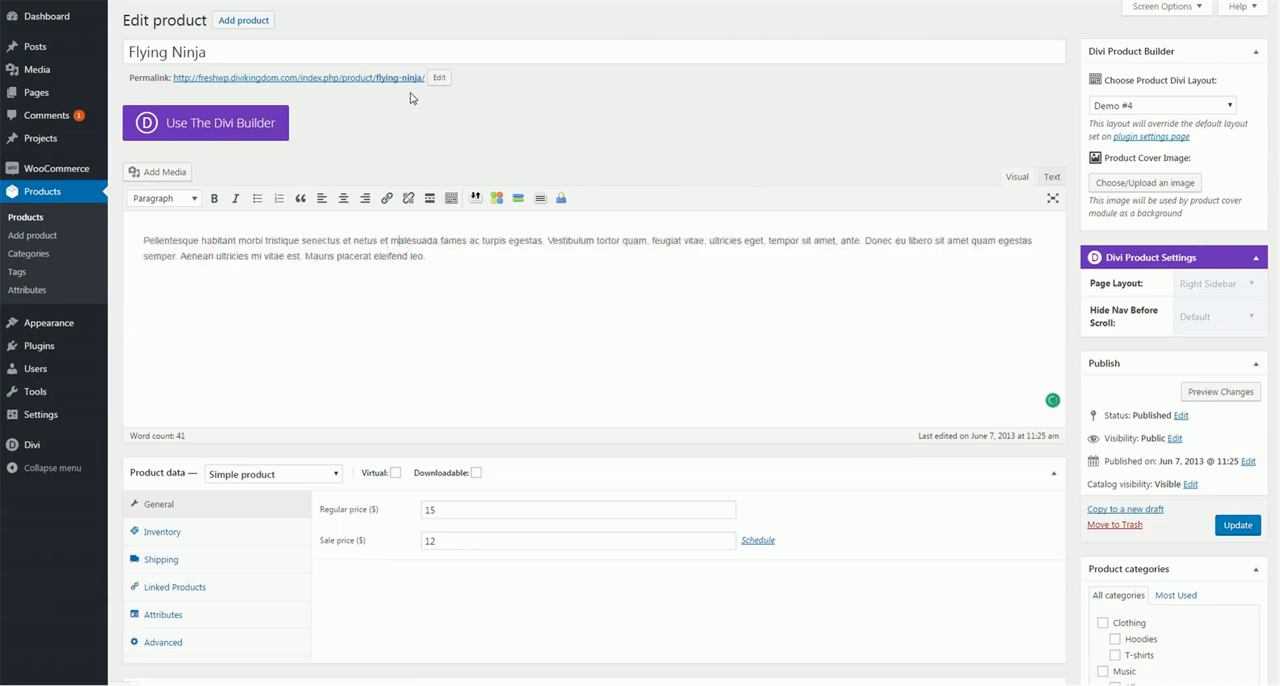
Switch the Flying Ninja product description to the Divi Builder and open its Text module's settings to view the content
click(215, 133)
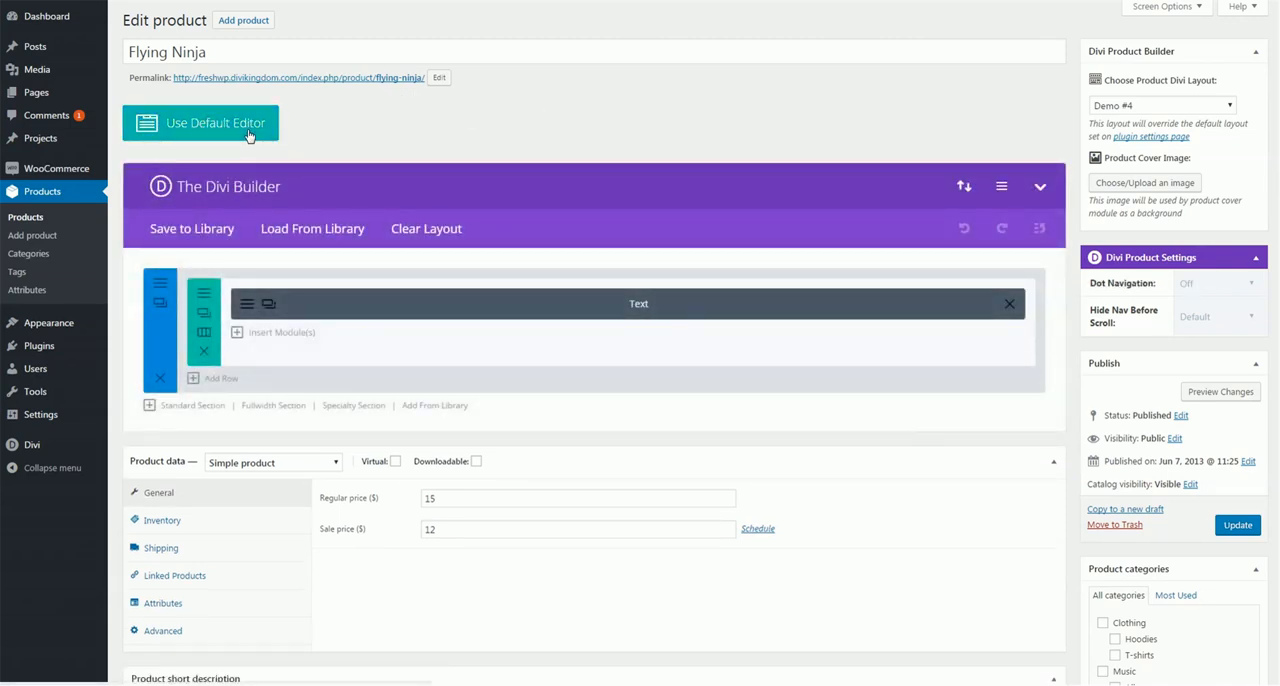
click(620, 303)
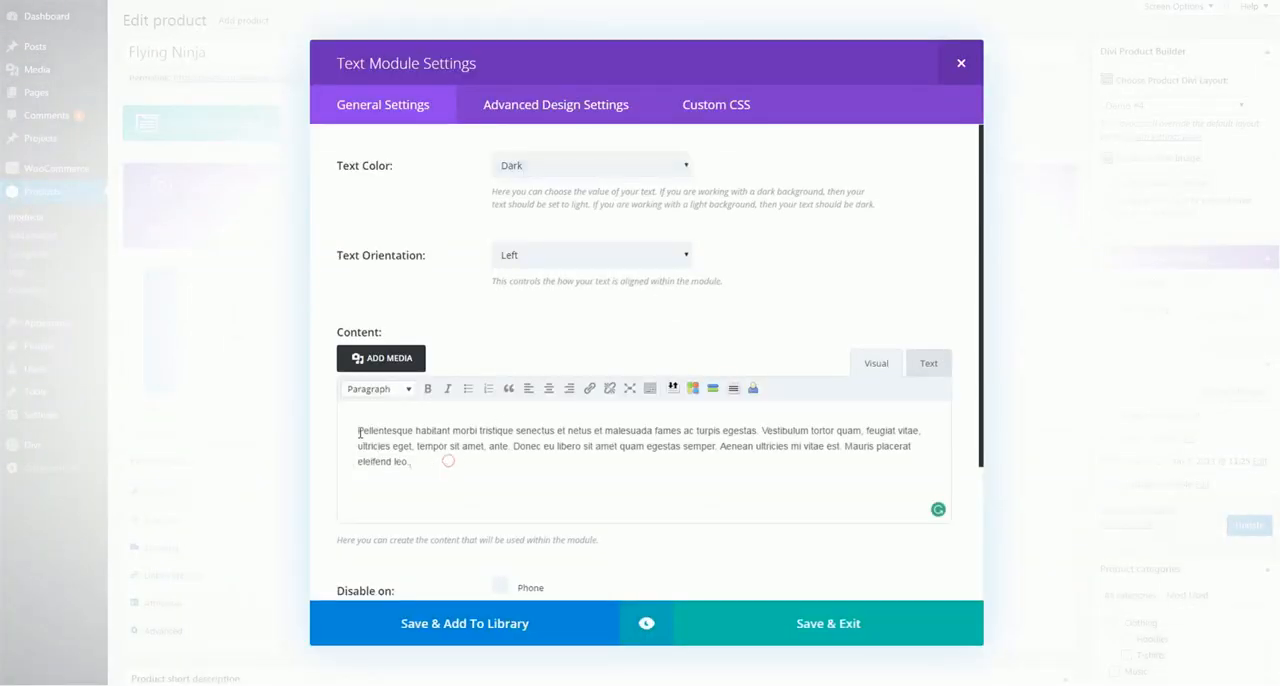
click(423, 433)
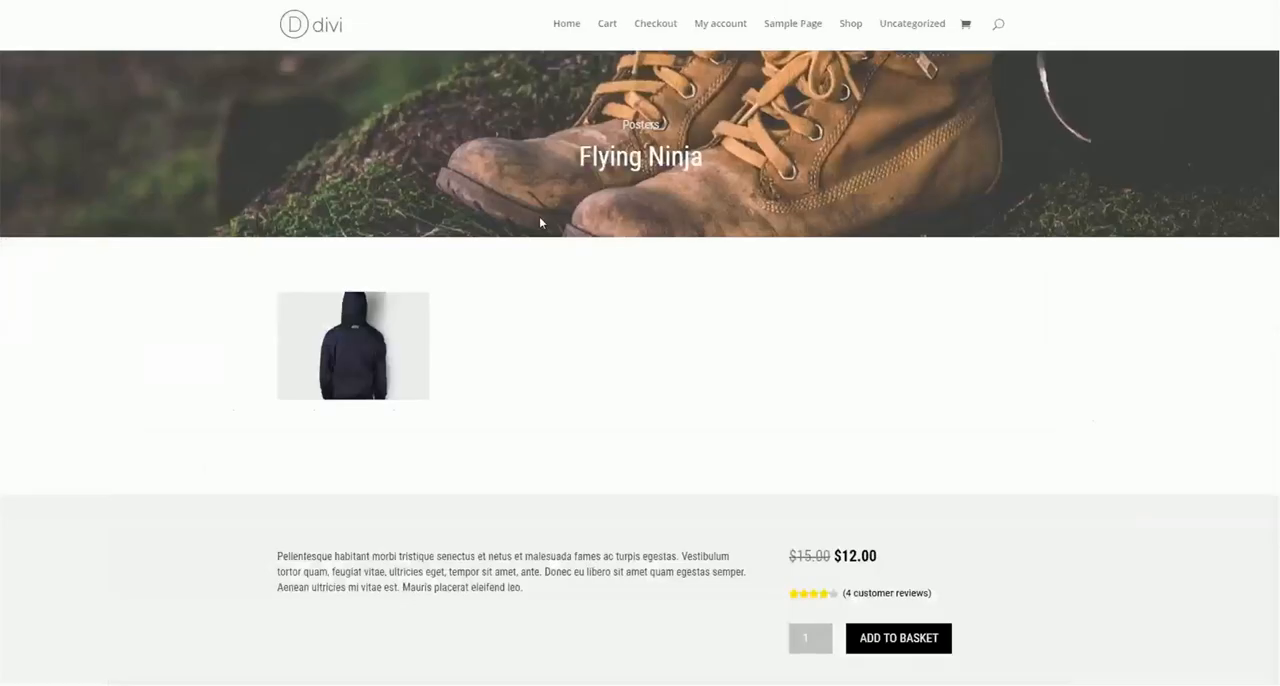
Find the description on the Flying Ninja store page and select its full paragraph
scroll(540, 215, down, 5)
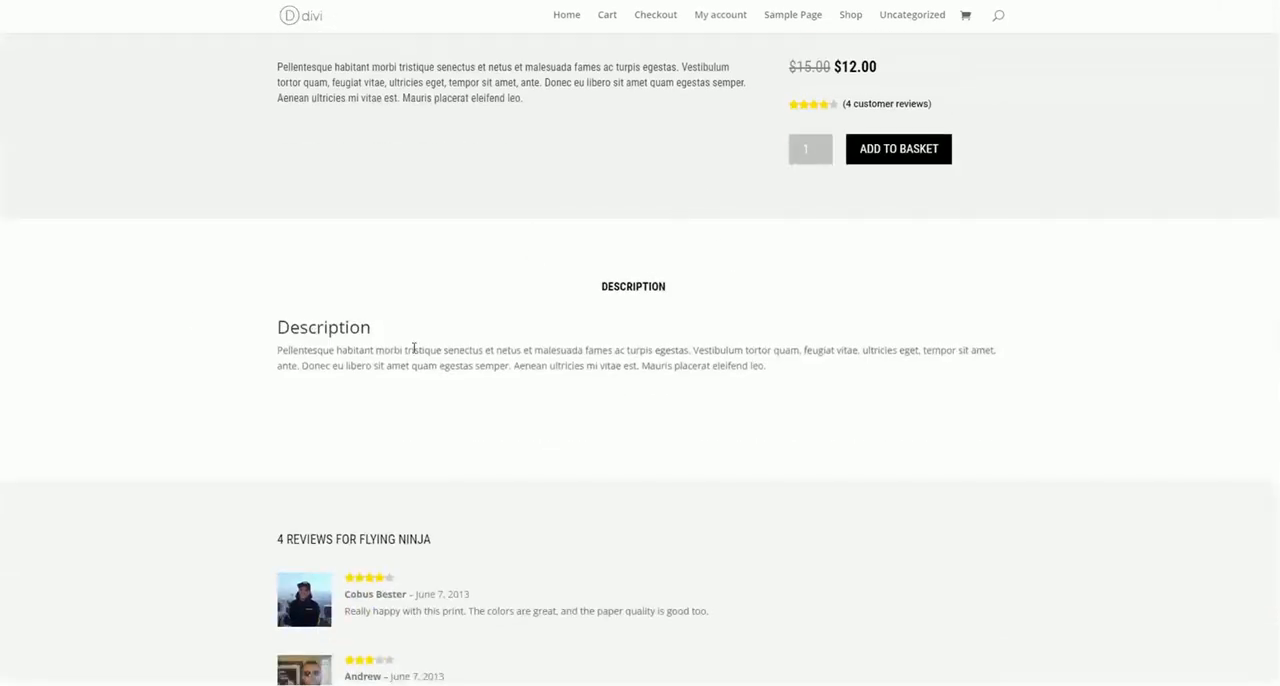
drag(277, 355, 766, 366)
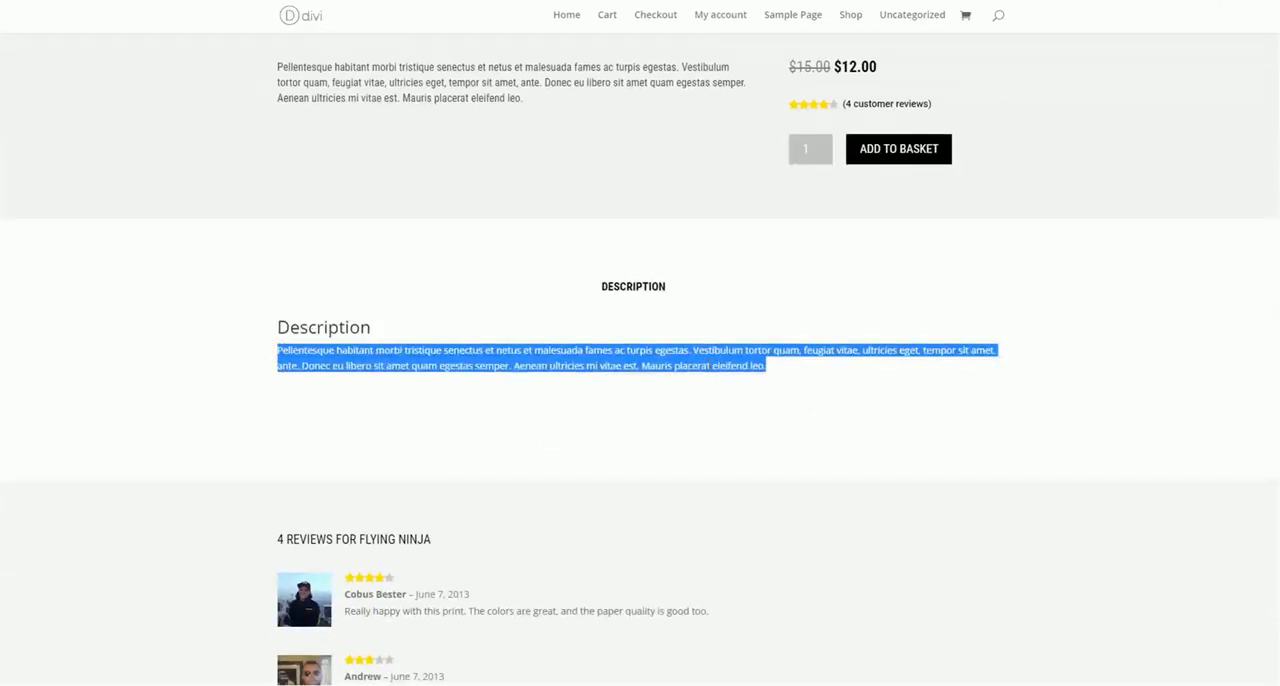
Change the Flying Ninja description's row to two equal columns in the Divi Builder
click(708, 363)
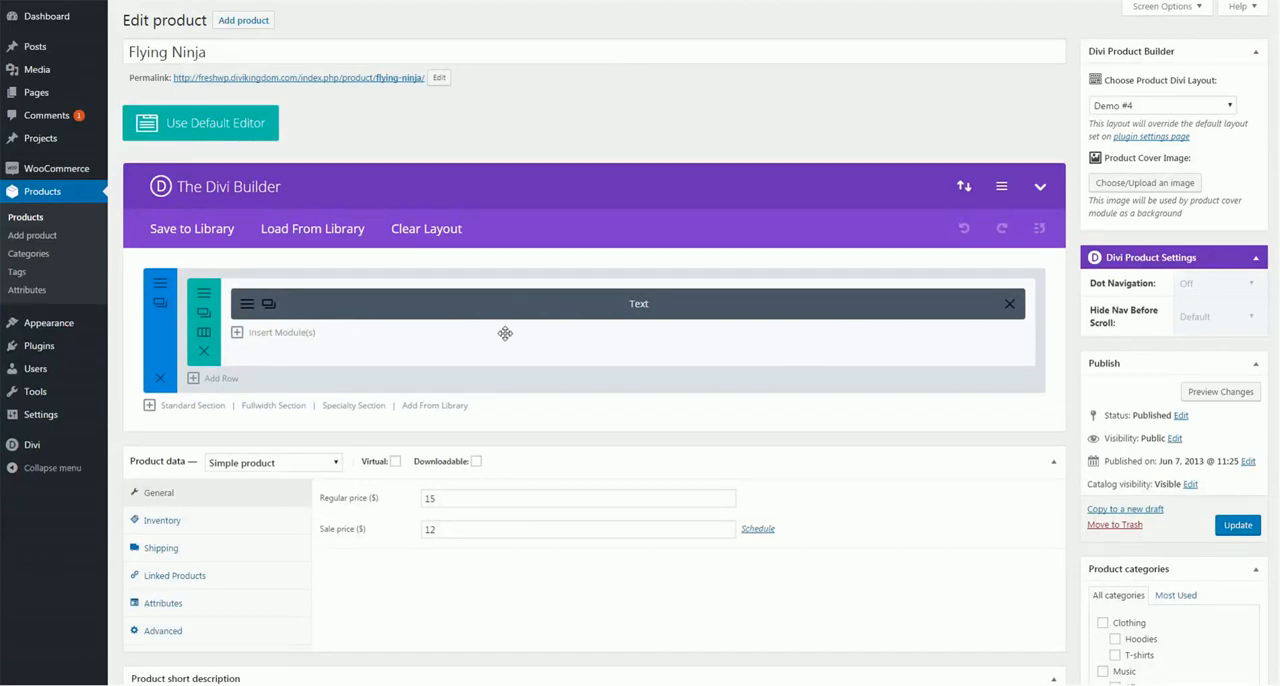
click(204, 337)
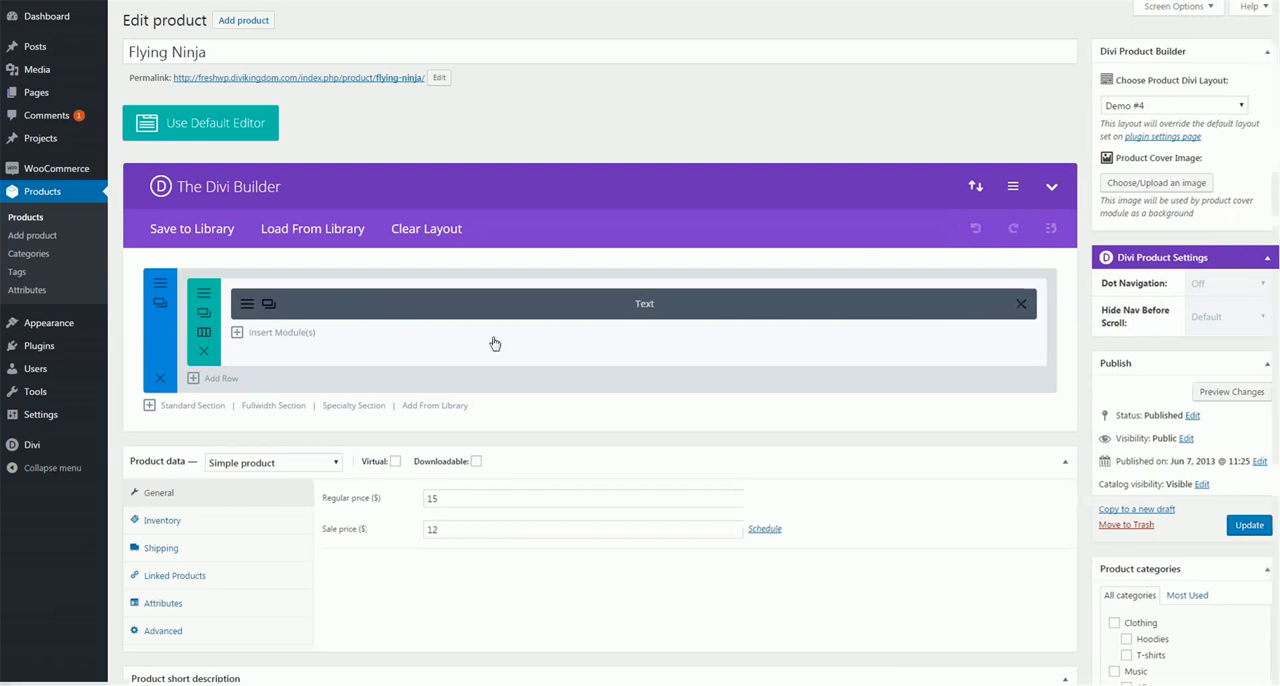
click(697, 170)
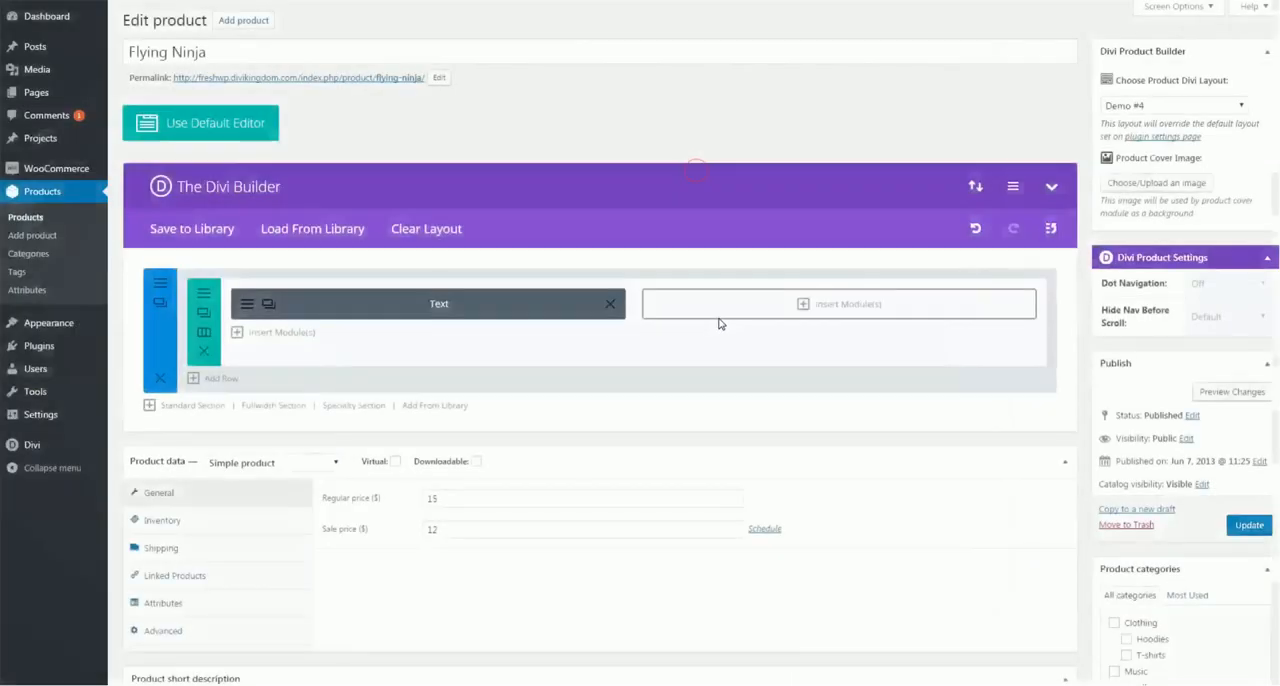
Add an Image module to the empty column using cd_6_flat.jpg from the media library, and save it
click(842, 295)
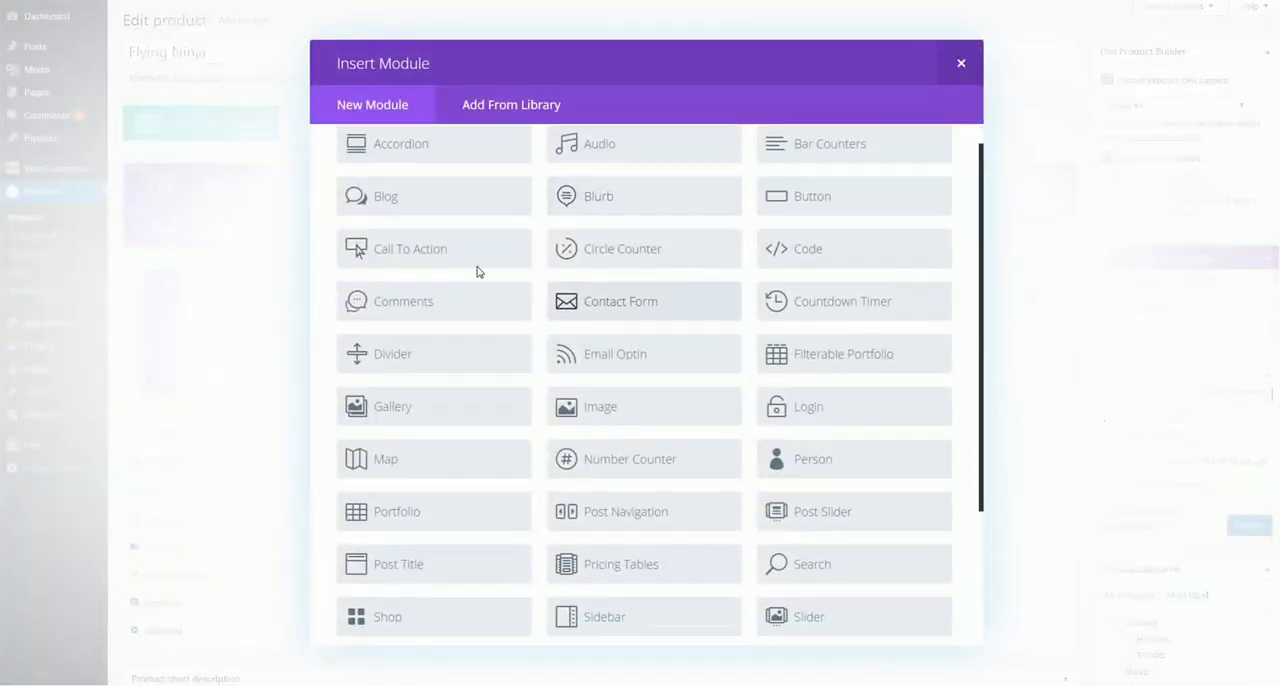
scroll(477, 271, down, 1)
scroll(426, 211, up, 1)
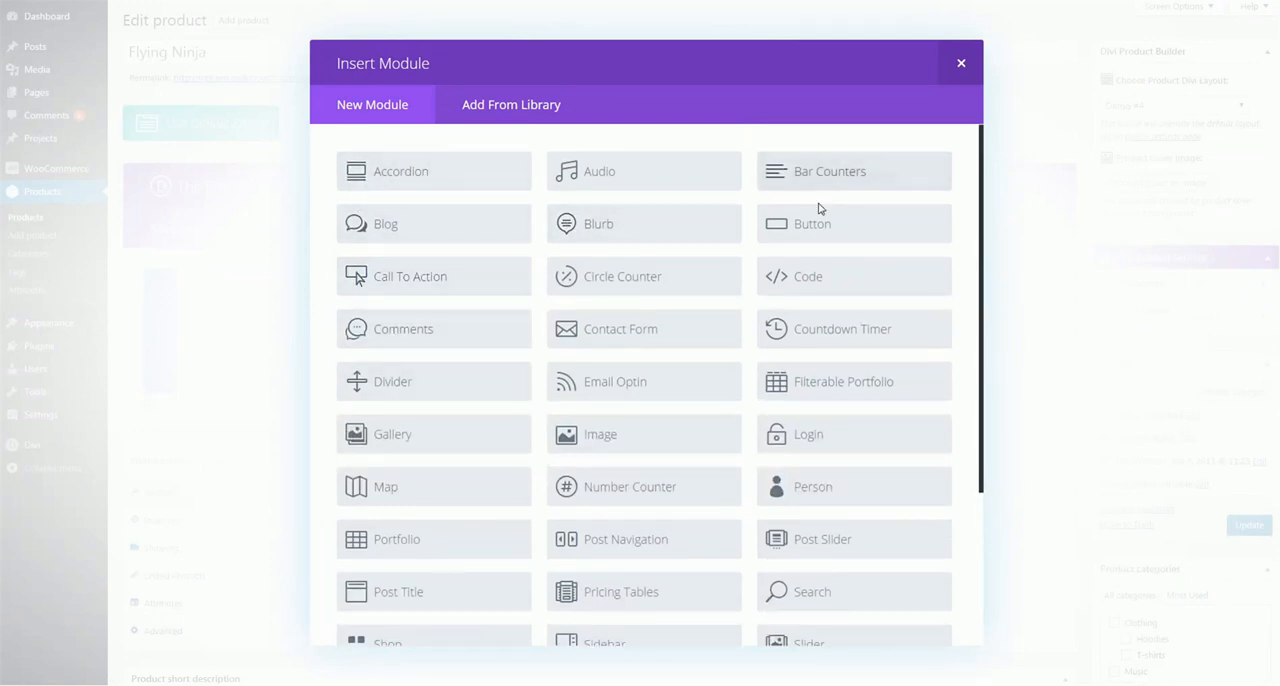
click(629, 436)
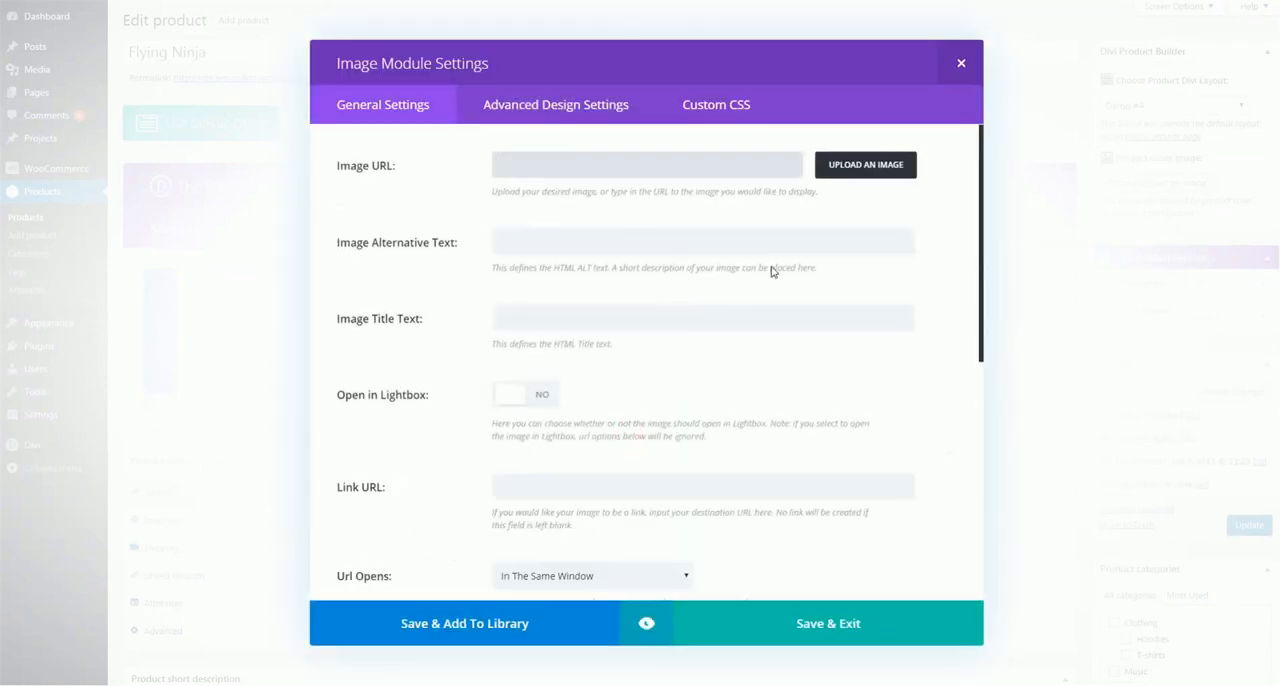
click(885, 167)
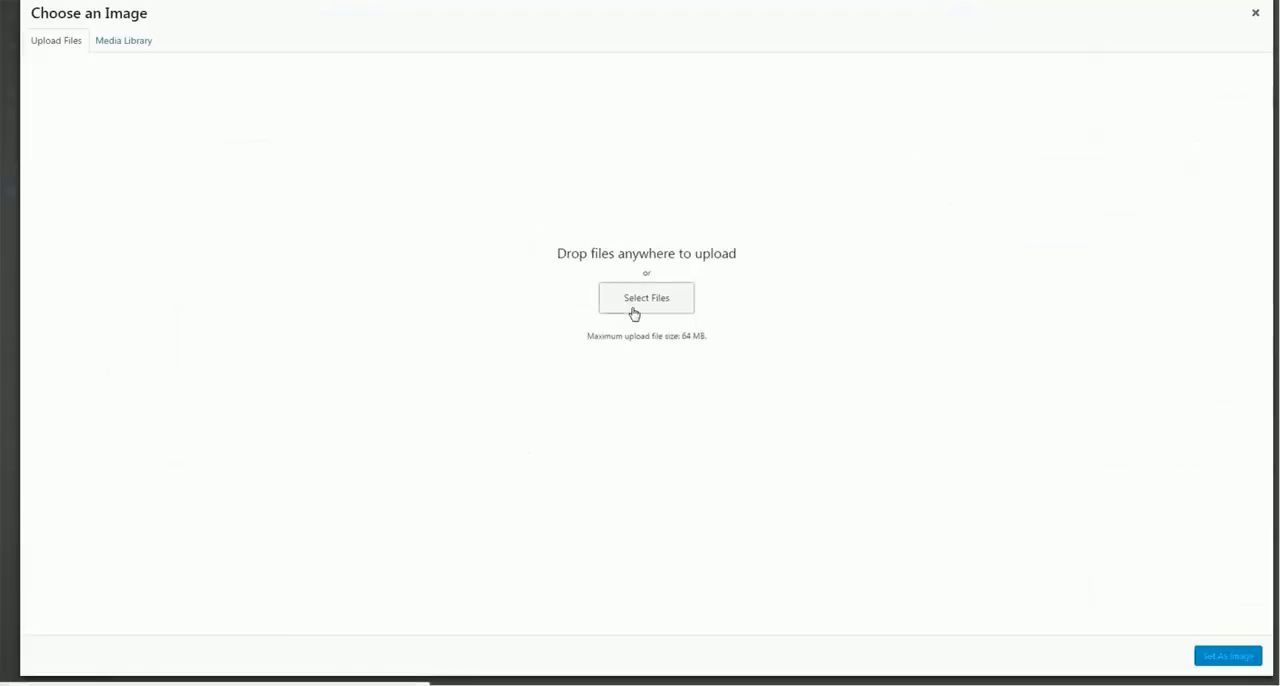
click(126, 45)
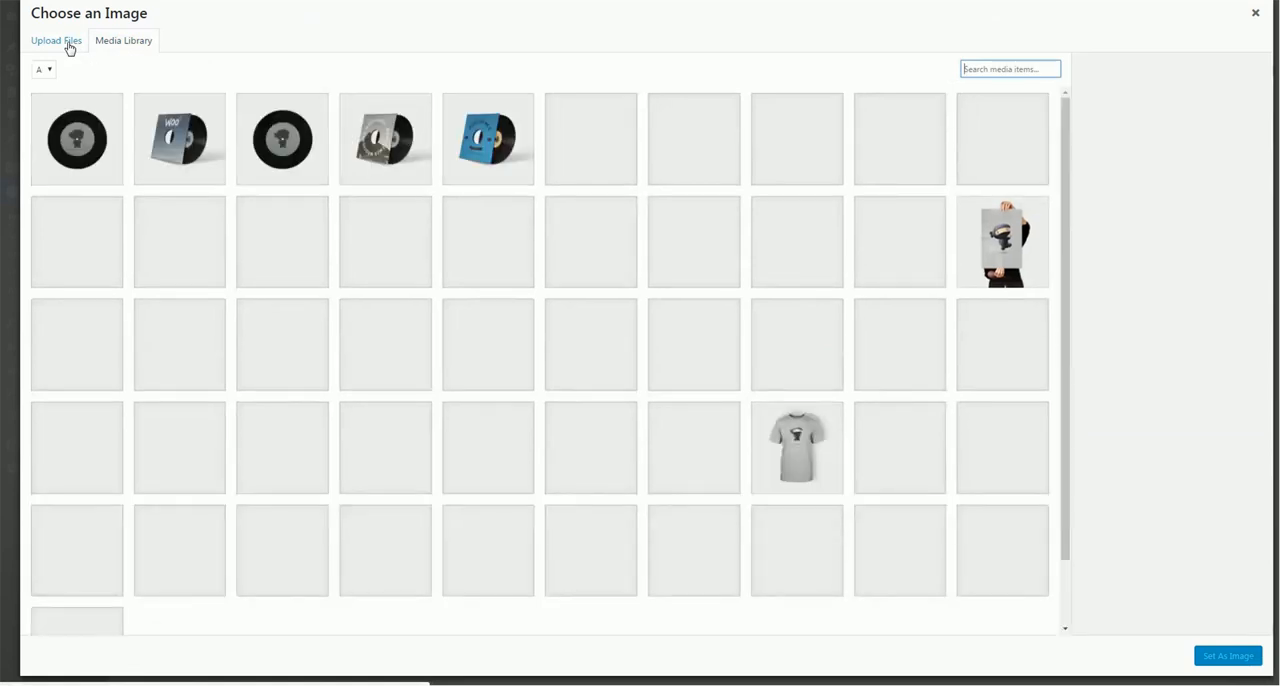
click(66, 172)
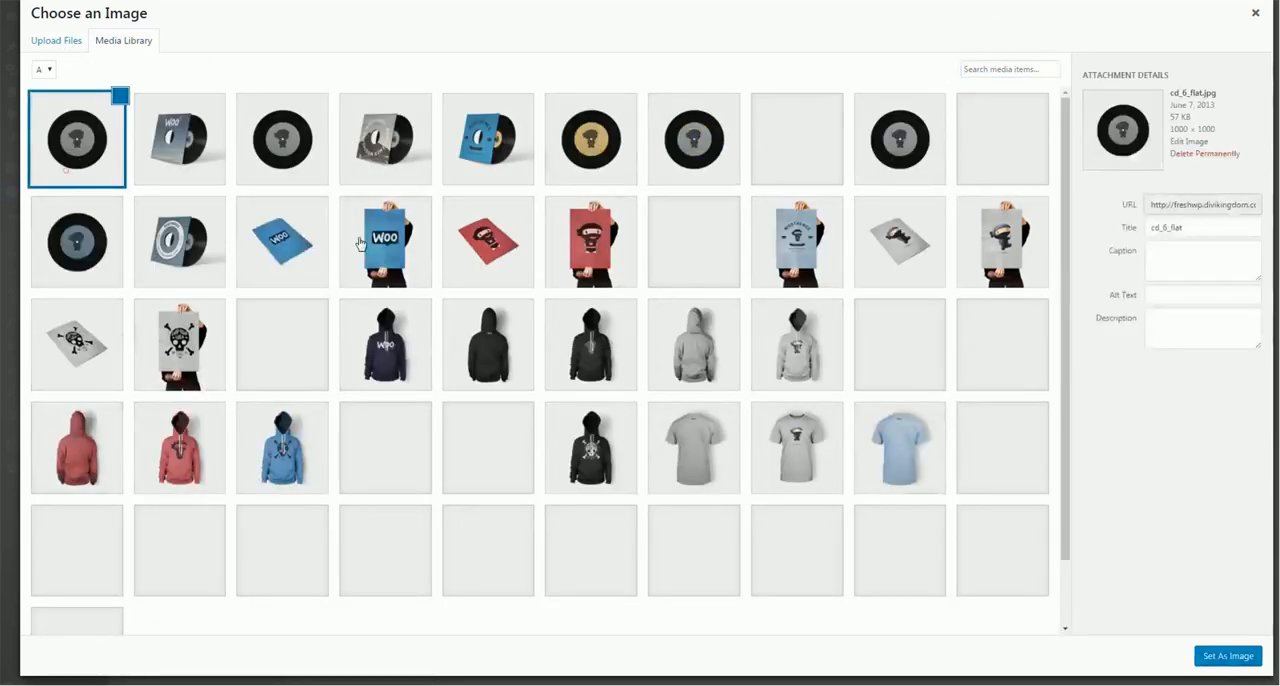
click(1203, 658)
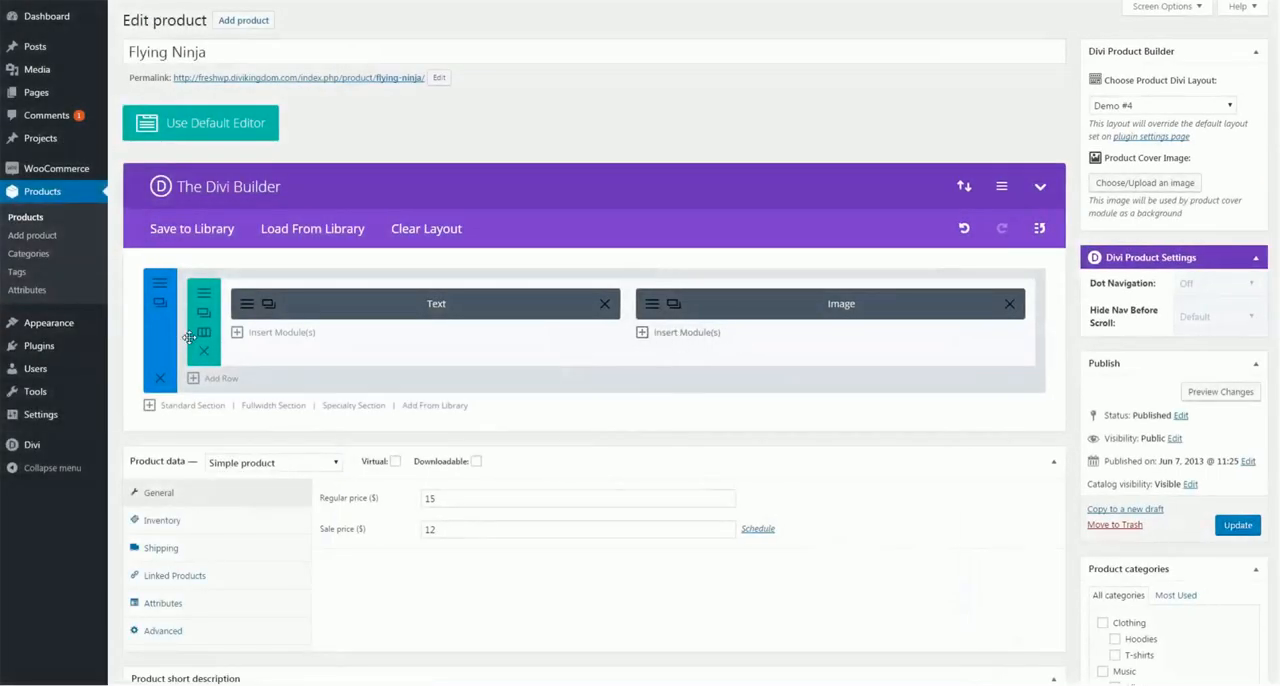
Add a second row with two equal columns and insert a Blurb module in its first column
click(220, 381)
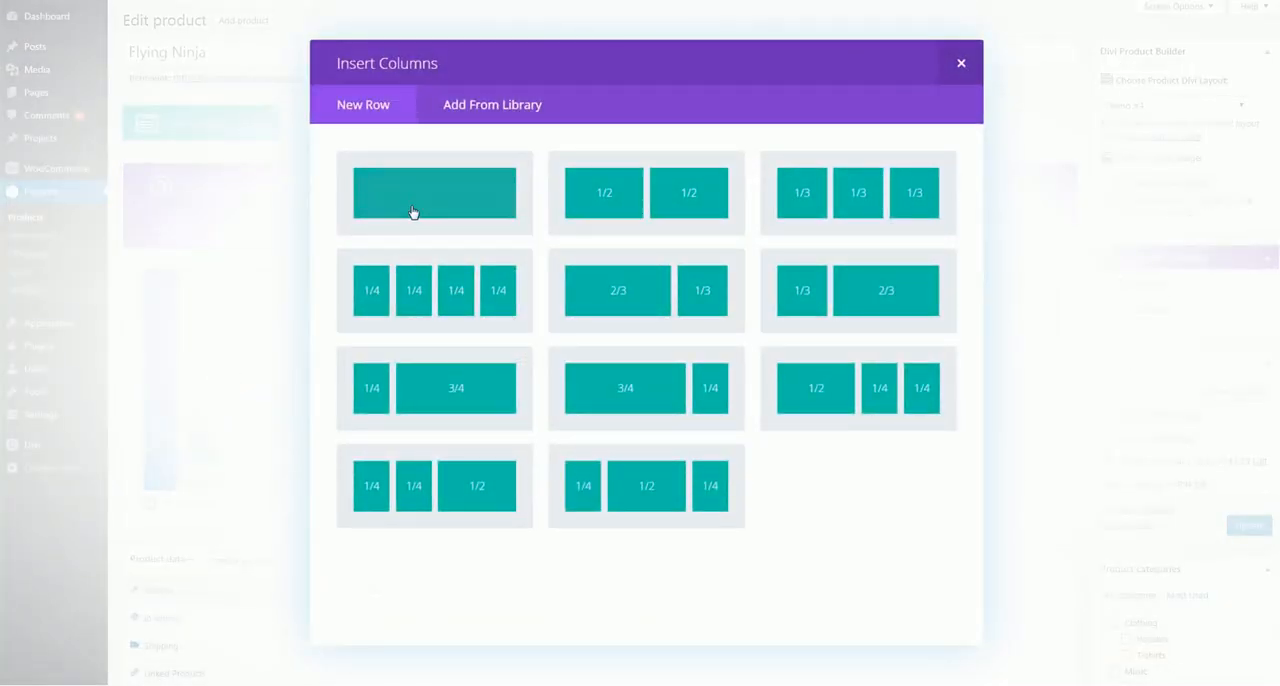
click(628, 210)
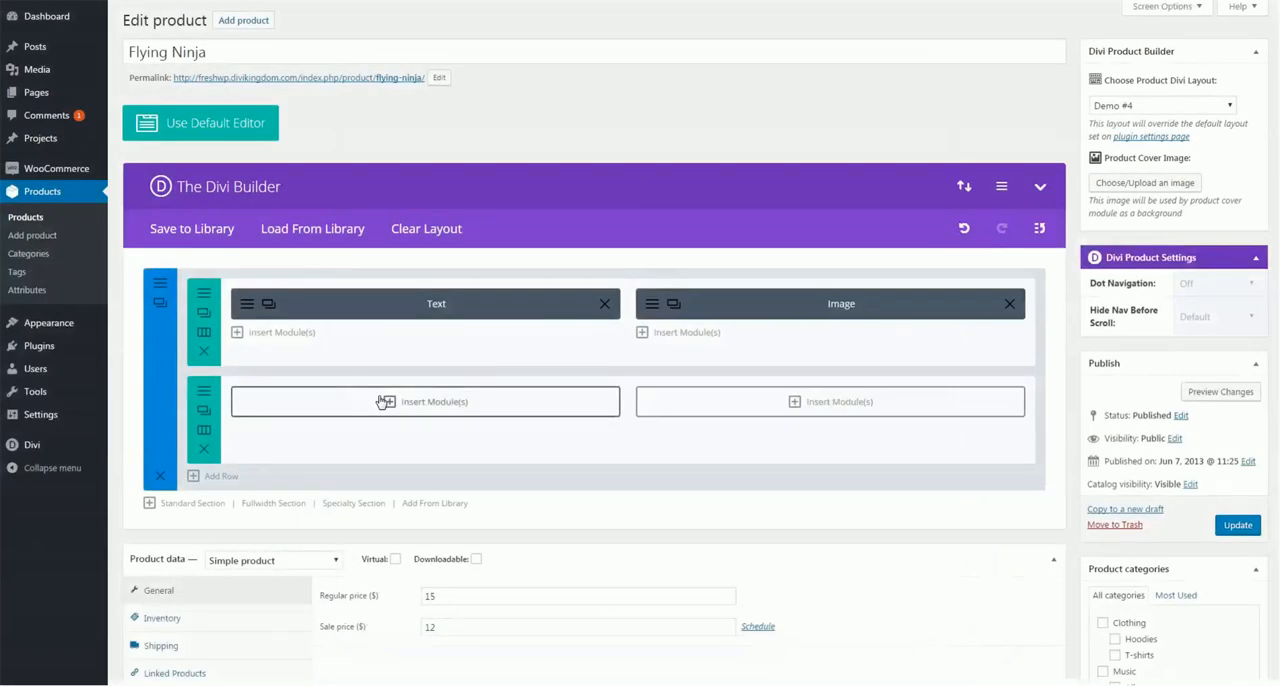
click(438, 402)
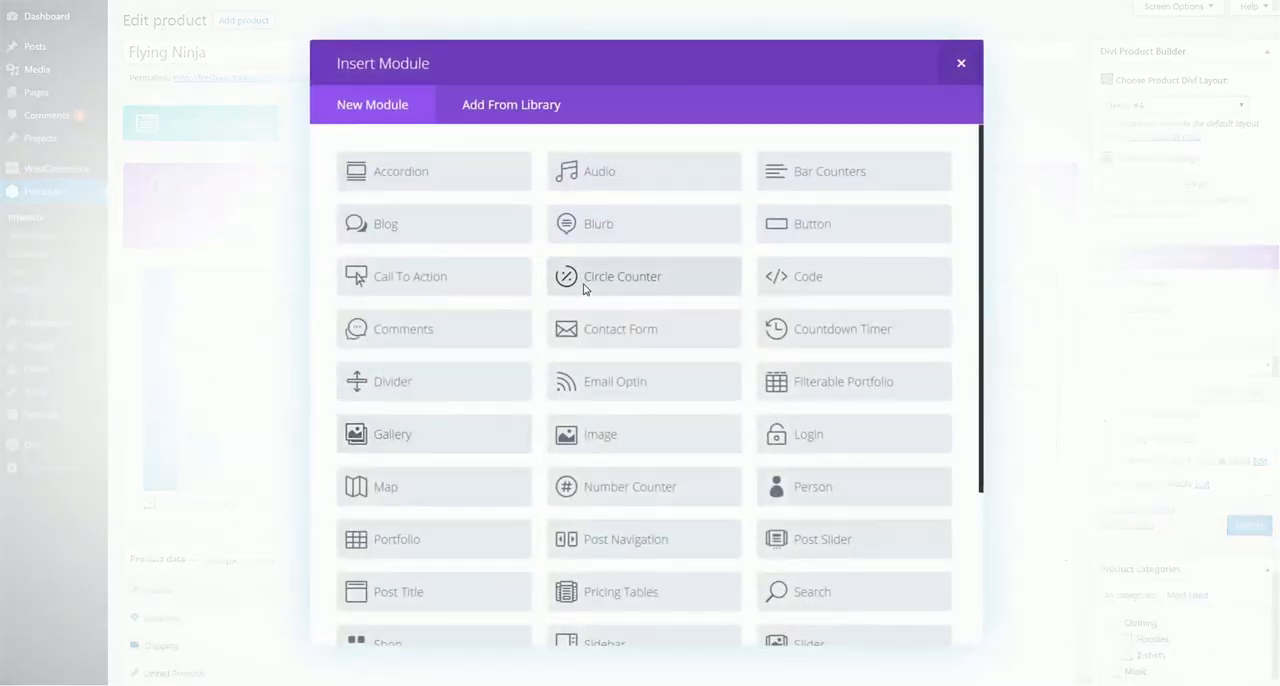
click(603, 222)
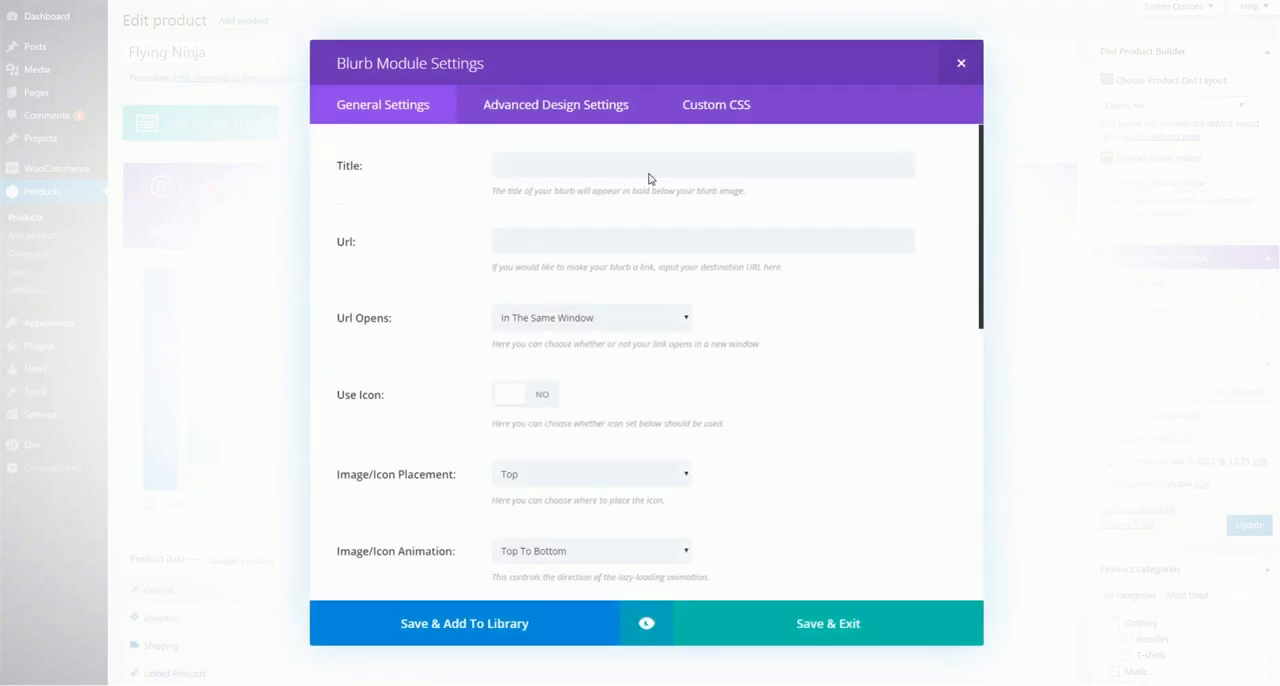
Title the blurb "Lorem Ipsum", enable its icon with the price tag symbol, and save the module
click(649, 173)
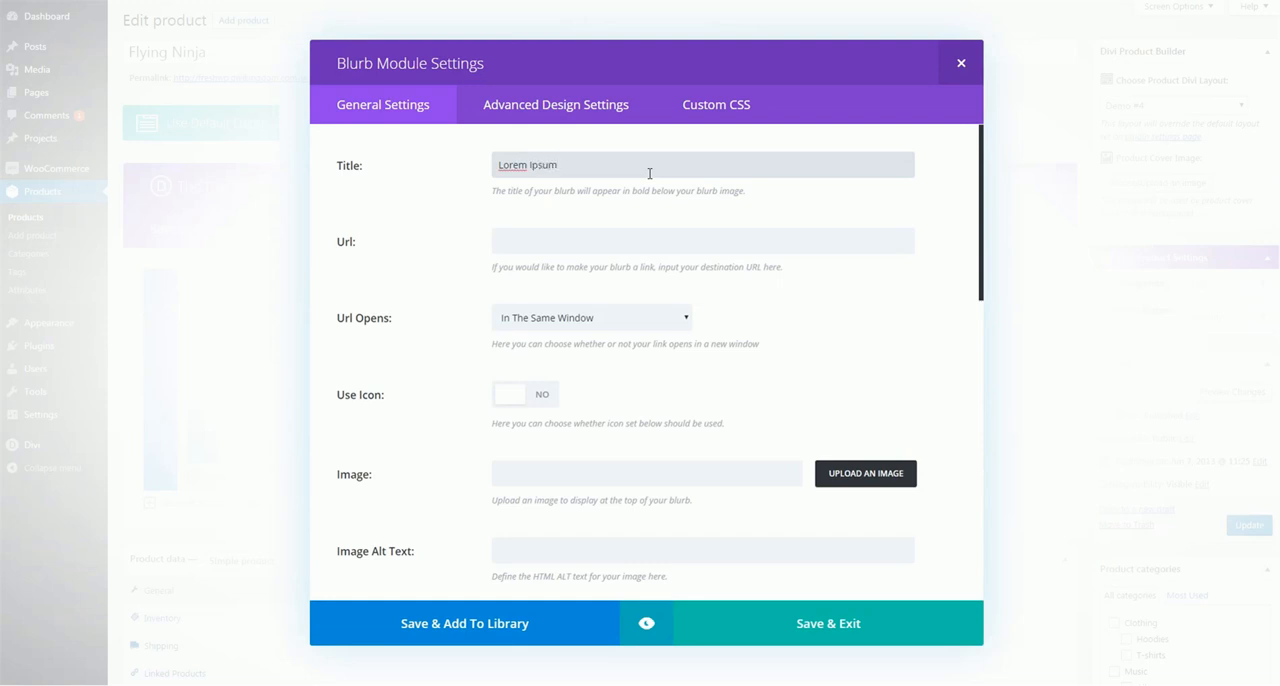
scroll(473, 271, down, 8)
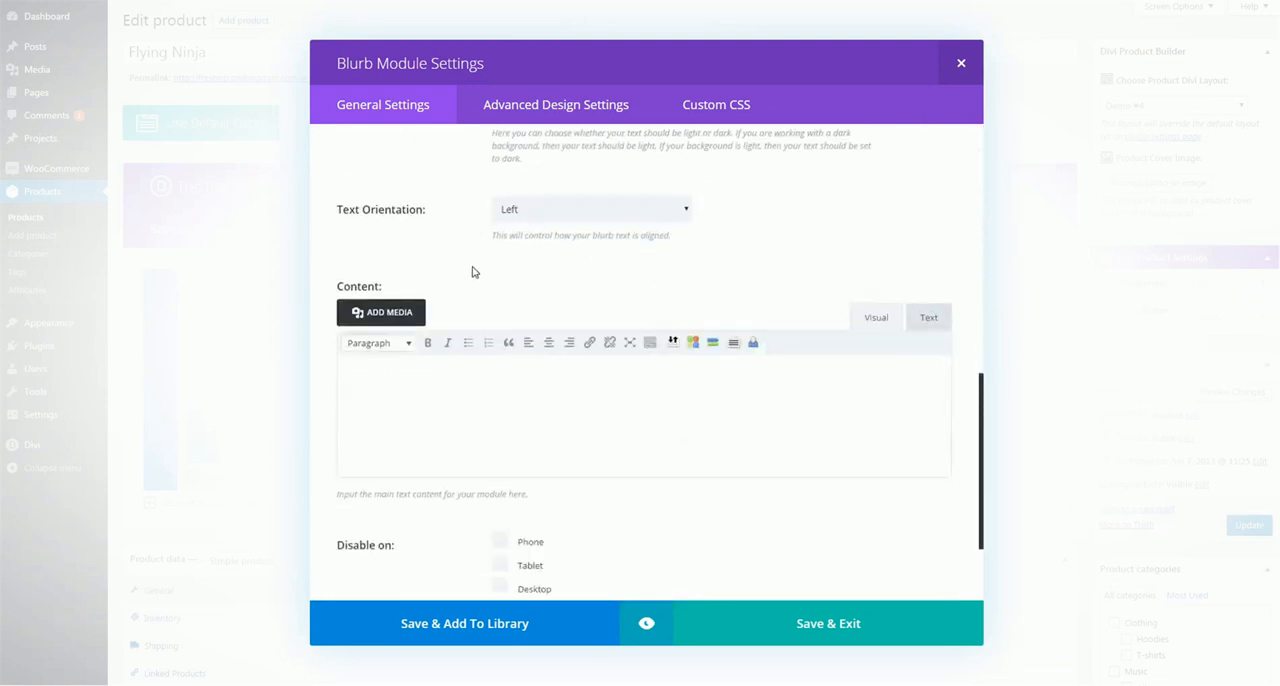
scroll(475, 276, up, 8)
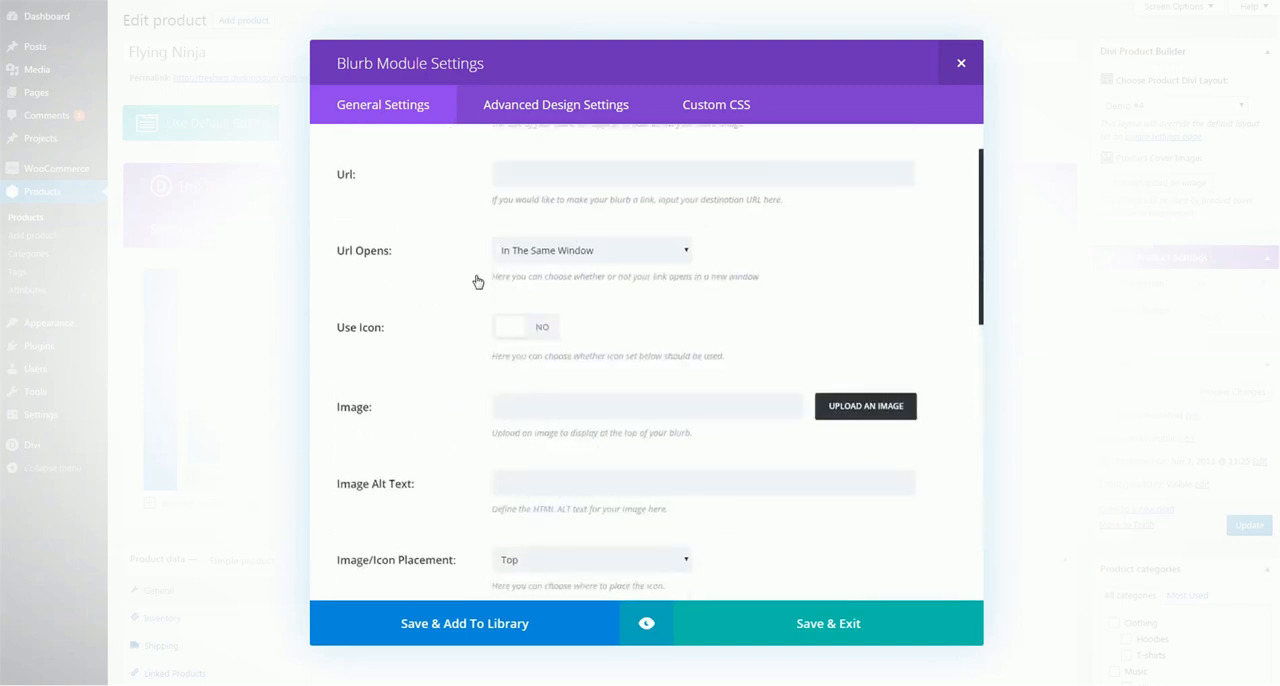
click(526, 330)
scroll(625, 428, down, 5)
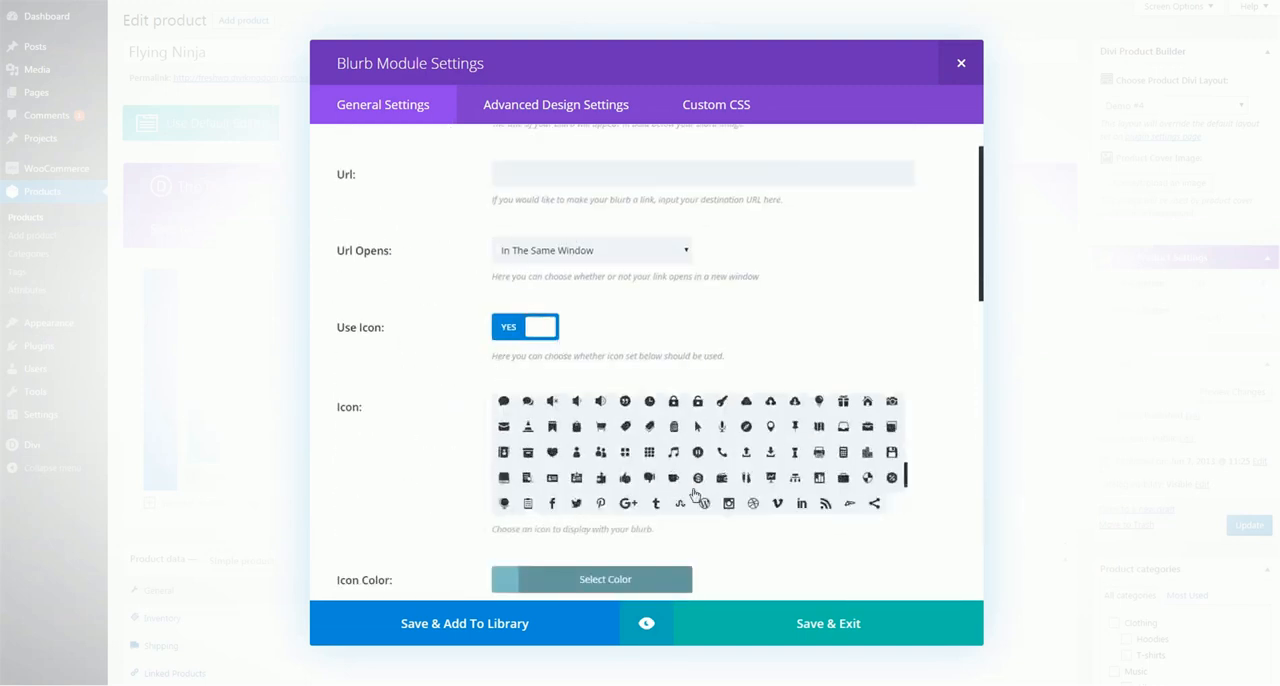
click(625, 426)
click(857, 626)
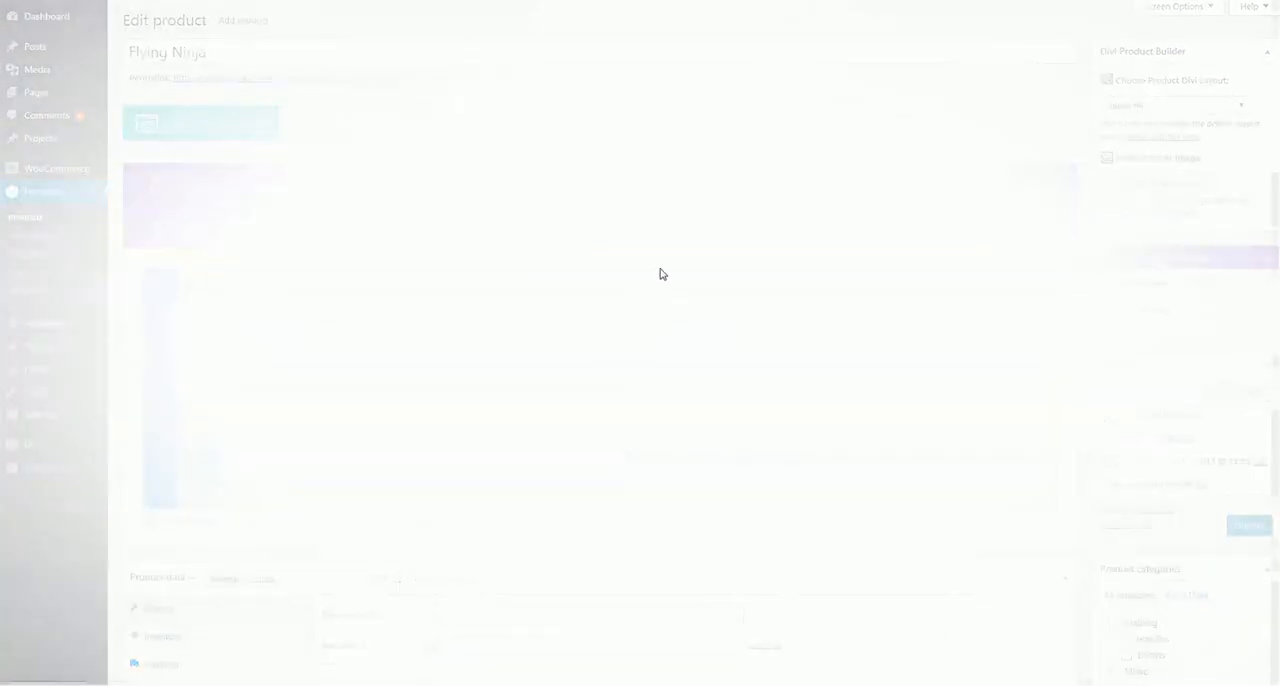
Duplicate the Lorem Ipsum blurb and give the copy the single-wave speaker icon
scroll(444, 373, down, 3)
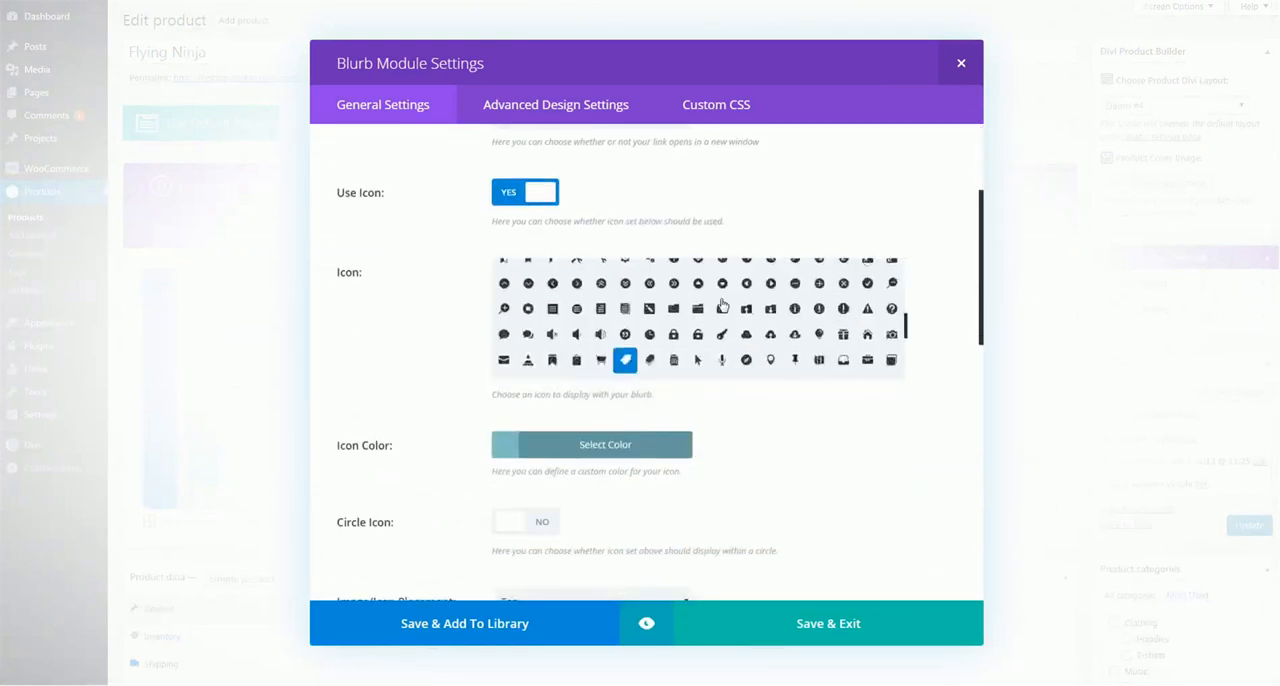
click(576, 333)
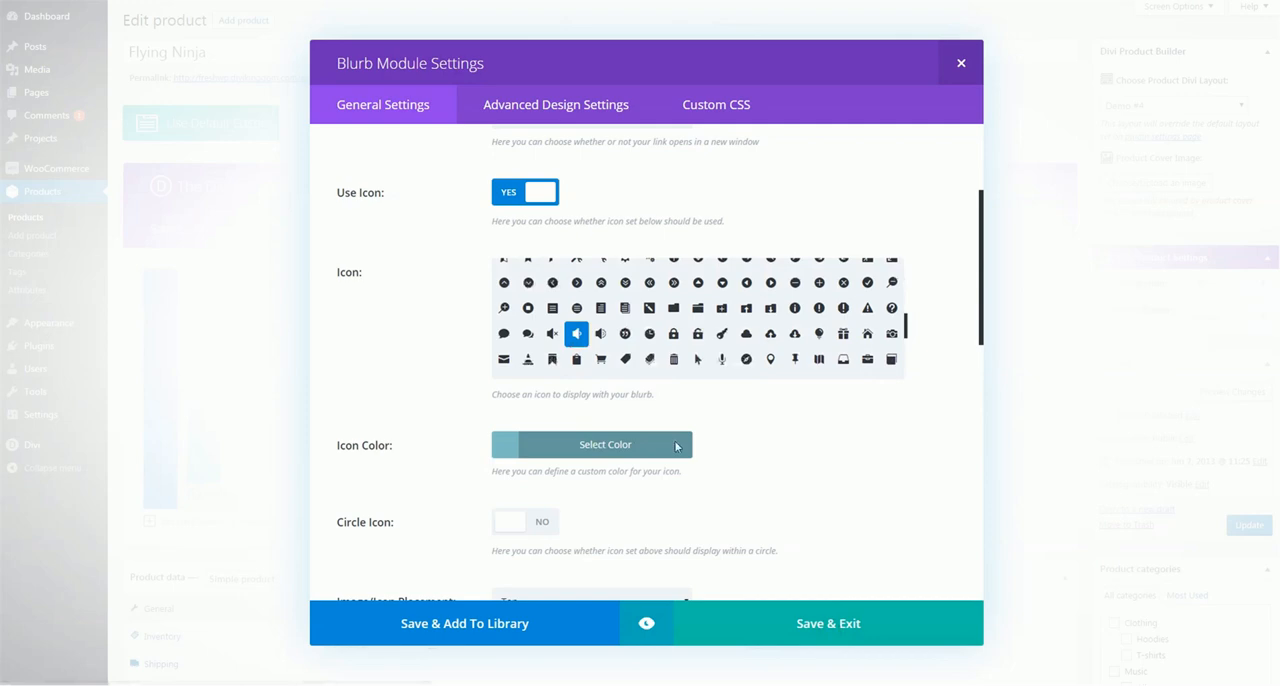
click(817, 626)
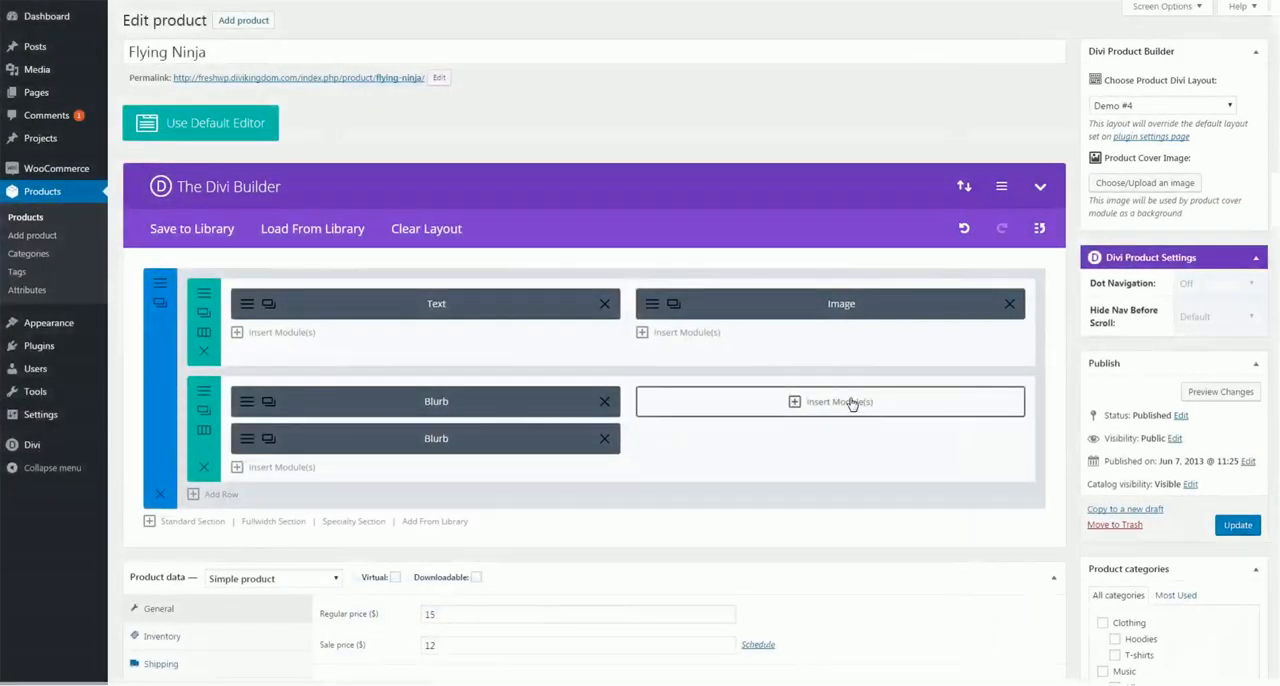
Add a Button module beside the blurbs with URL "#" and text "Click Here", and save it
click(666, 399)
scroll(677, 322, down, 3)
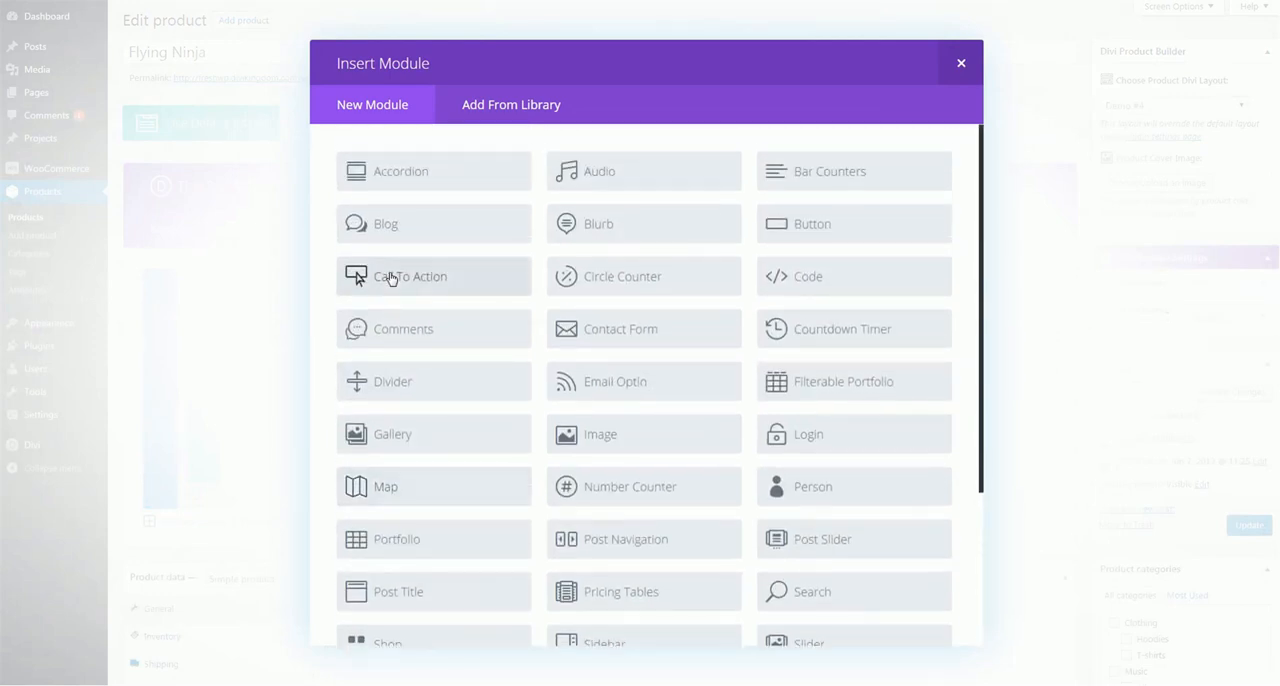
click(813, 225)
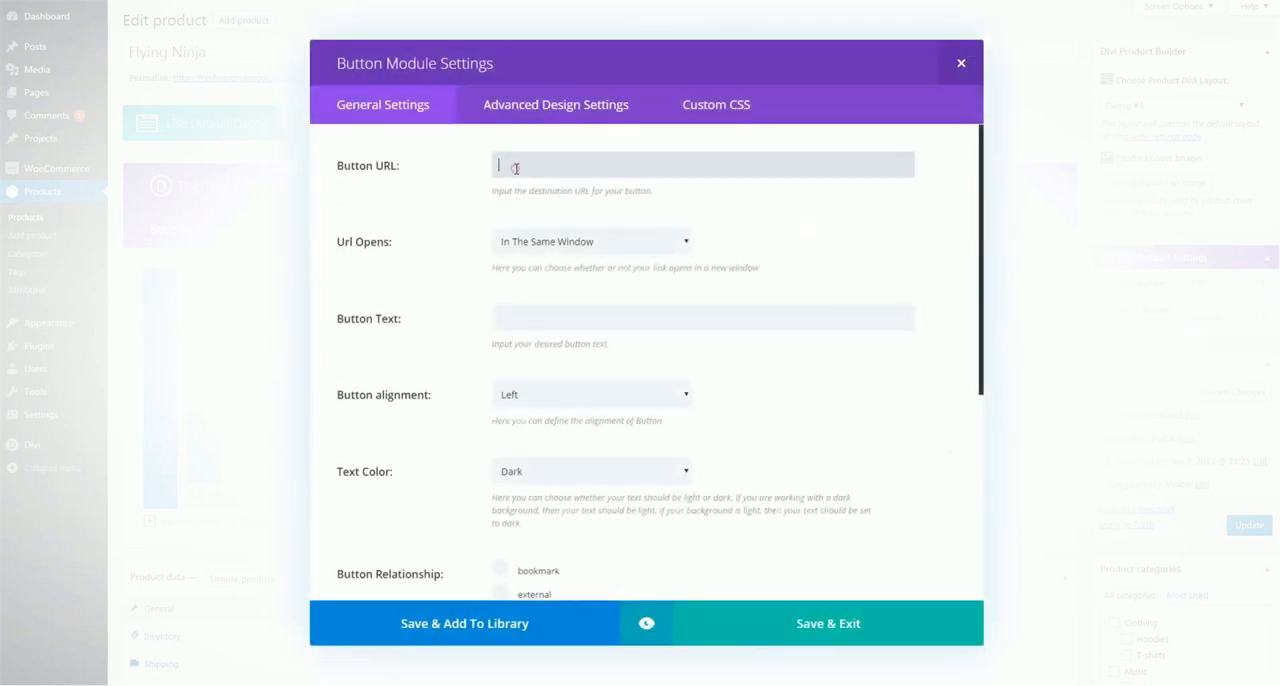
click(515, 168)
text(#)
key(Tab)
key(Tab)
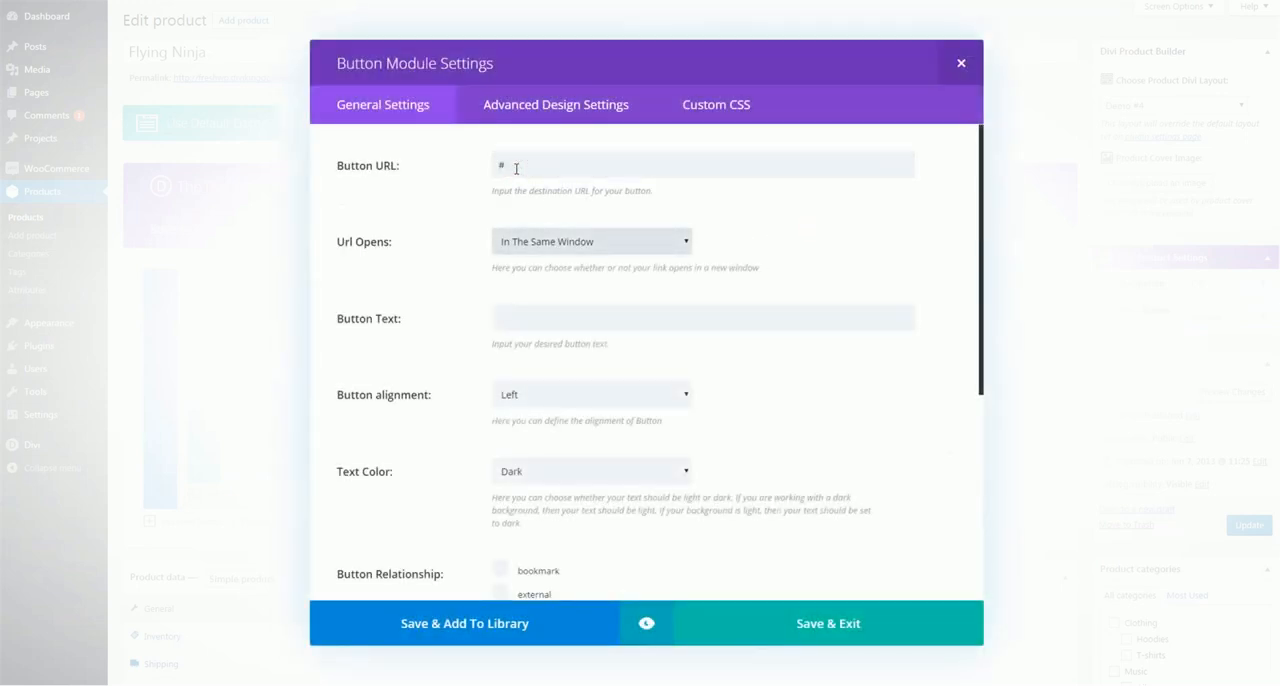
click(514, 324)
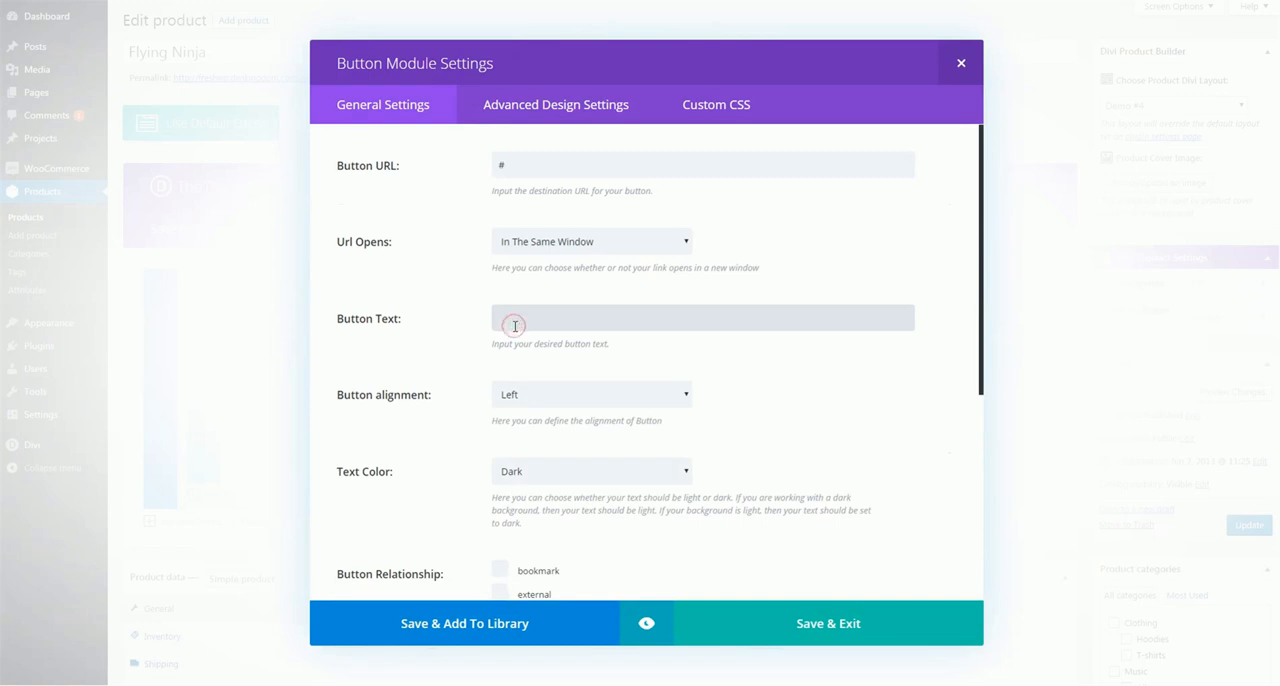
text(Click Here)
click(857, 607)
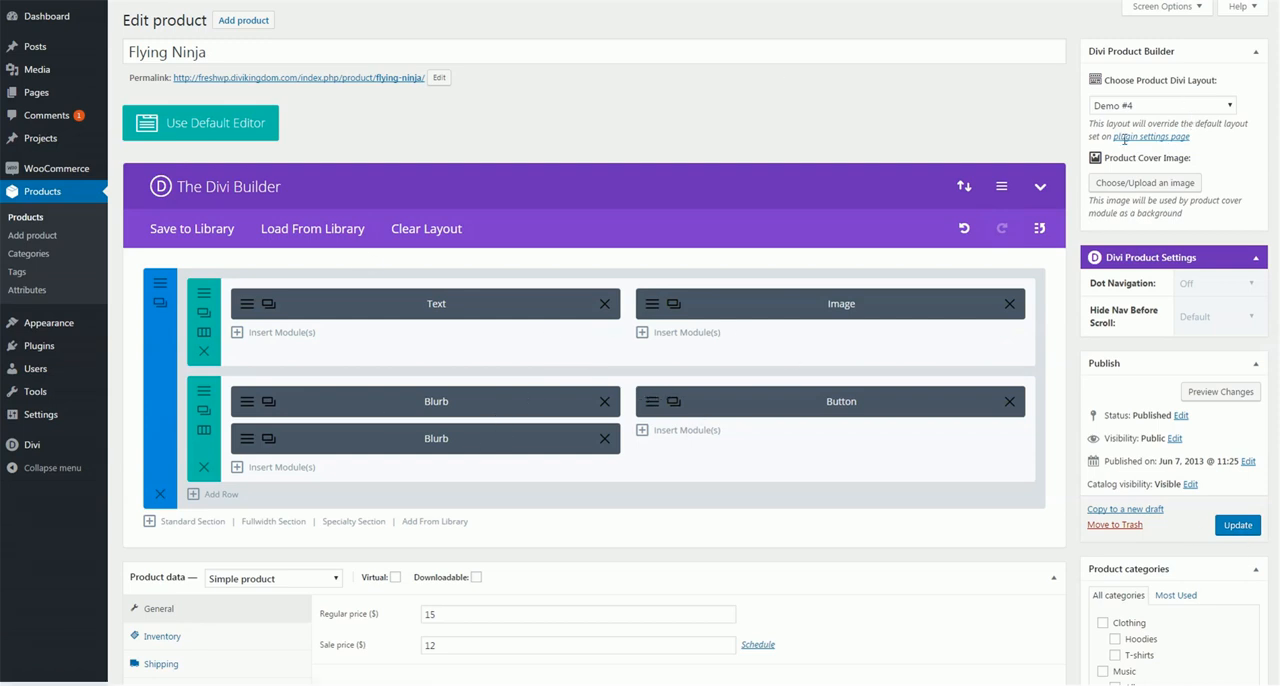
Update the Flying Ninja product and highlight the previous description on its store page for comparison
click(1252, 528)
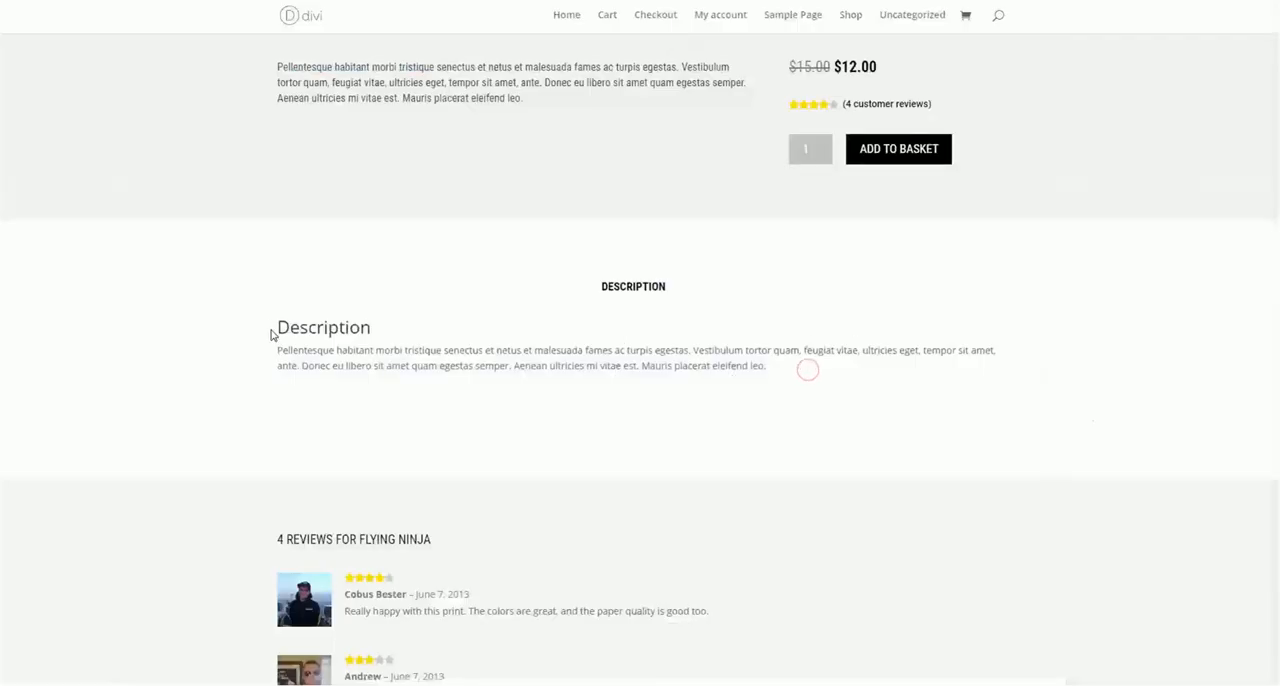
drag(272, 328, 772, 383)
click(772, 383)
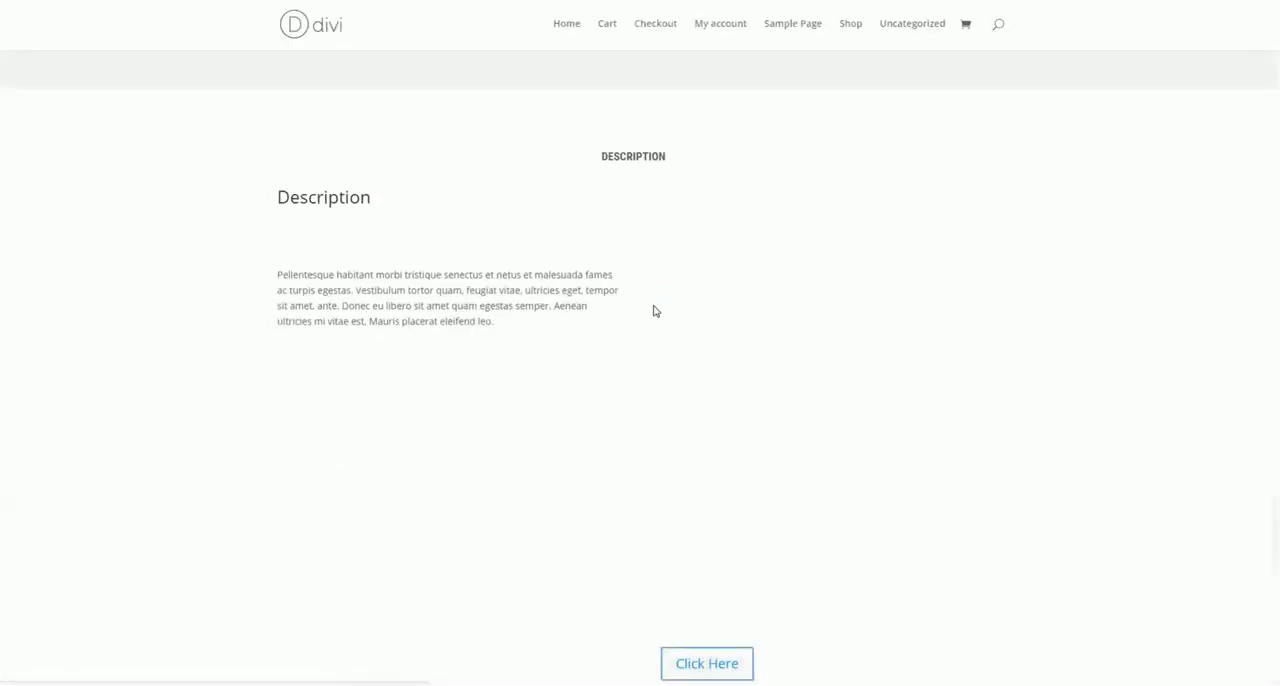
Examine the rebuilt description on the Flying Ninja store page, checking its text, image, blurbs, button and the reviews below
scroll(428, 267, down, 3)
scroll(428, 265, up, 2)
scroll(428, 266, up, 1)
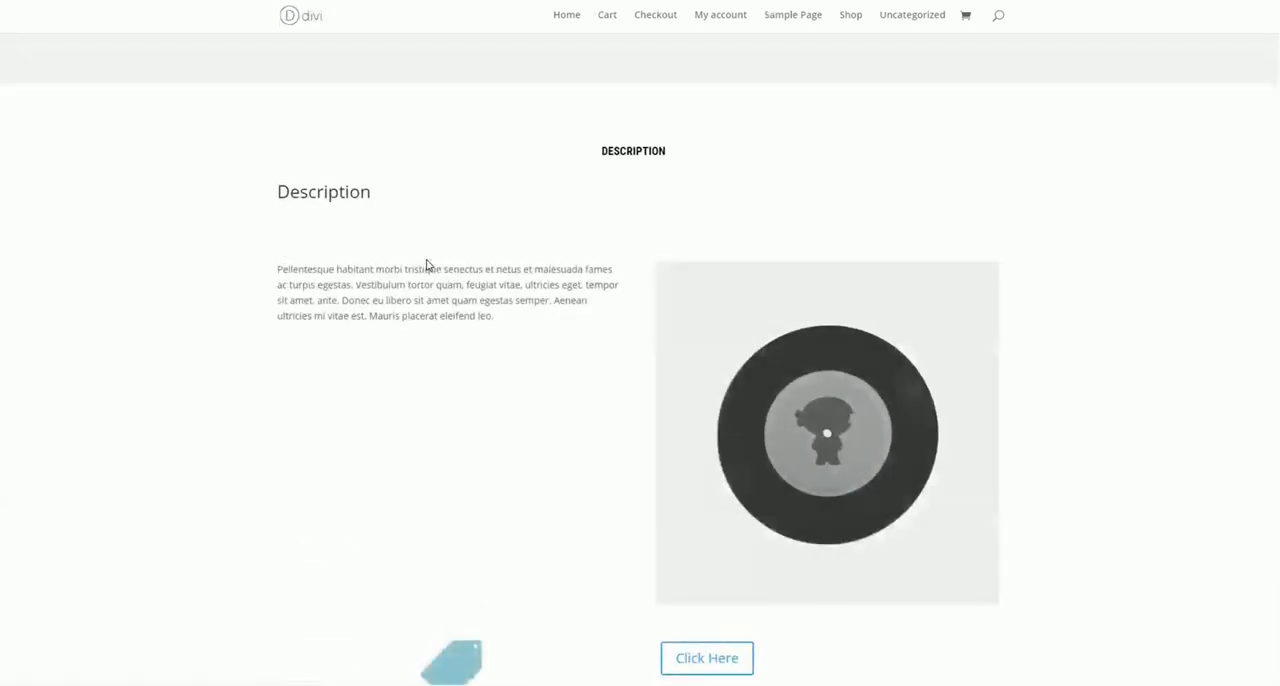
scroll(405, 268, down, 2)
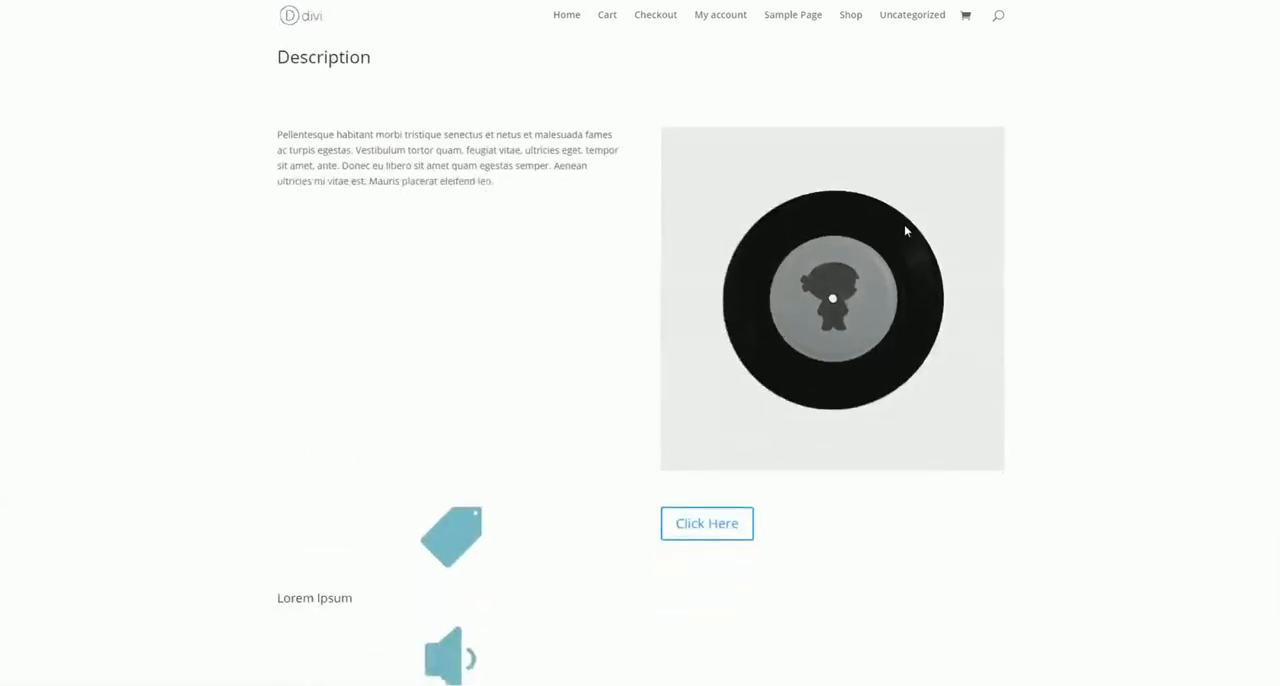
scroll(778, 312, down, 3)
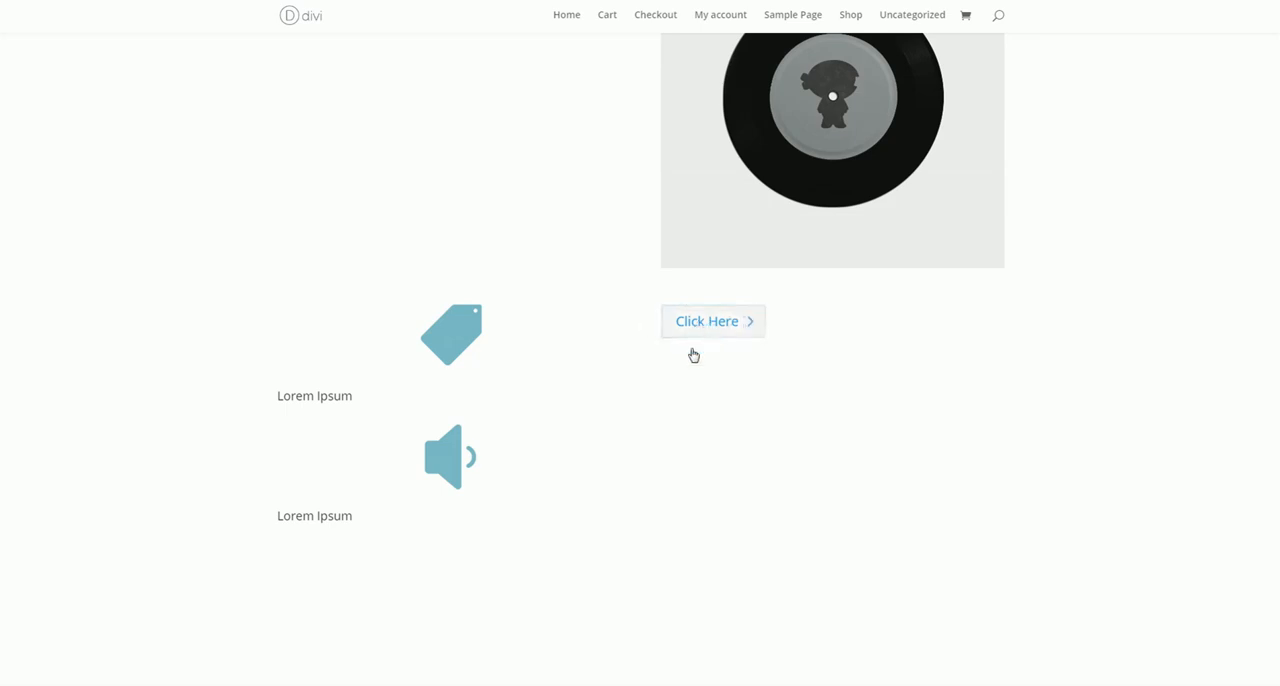
scroll(500, 297, down, 3)
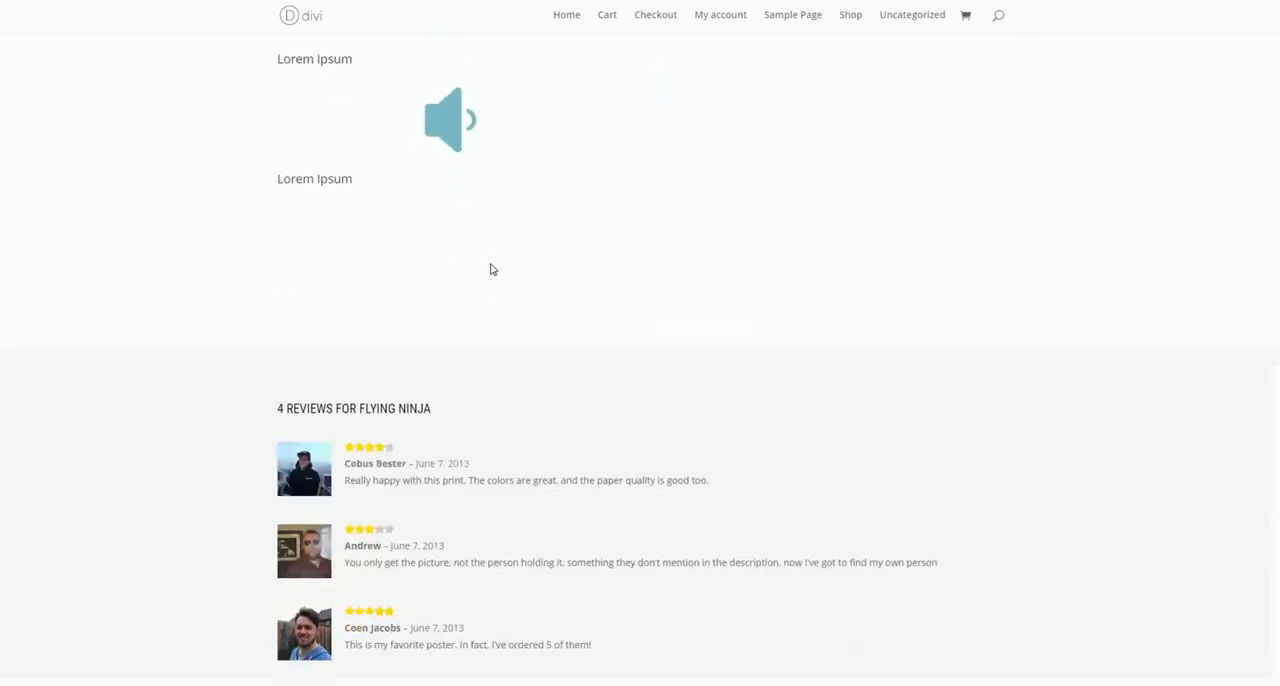
scroll(494, 260, up, 8)
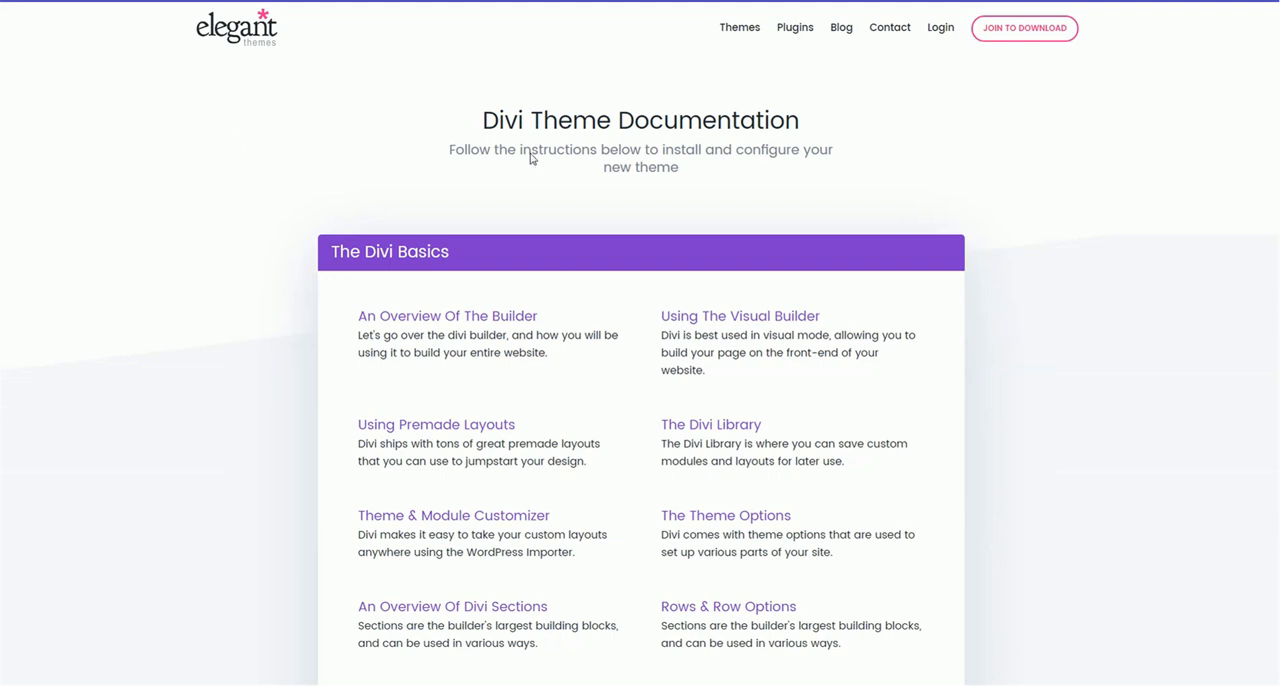
Look over the Divi Theme Documentation page on the Elegant Themes website, highlighting its heading
drag(516, 115, 781, 196)
click(940, 170)
scroll(169, 206, down, 4)
scroll(212, 211, up, 4)
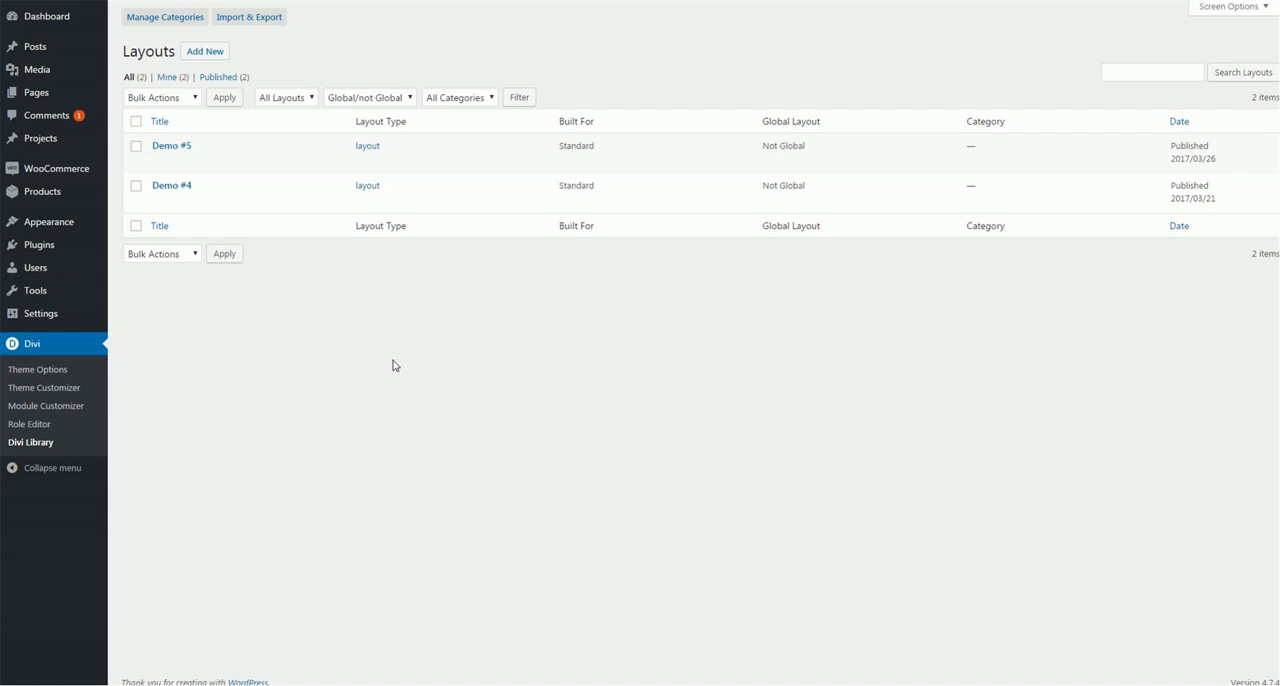
Create a new library template named "WC Layout 1" of type Layout and split its row into two equal 1/2 columns
click(206, 54)
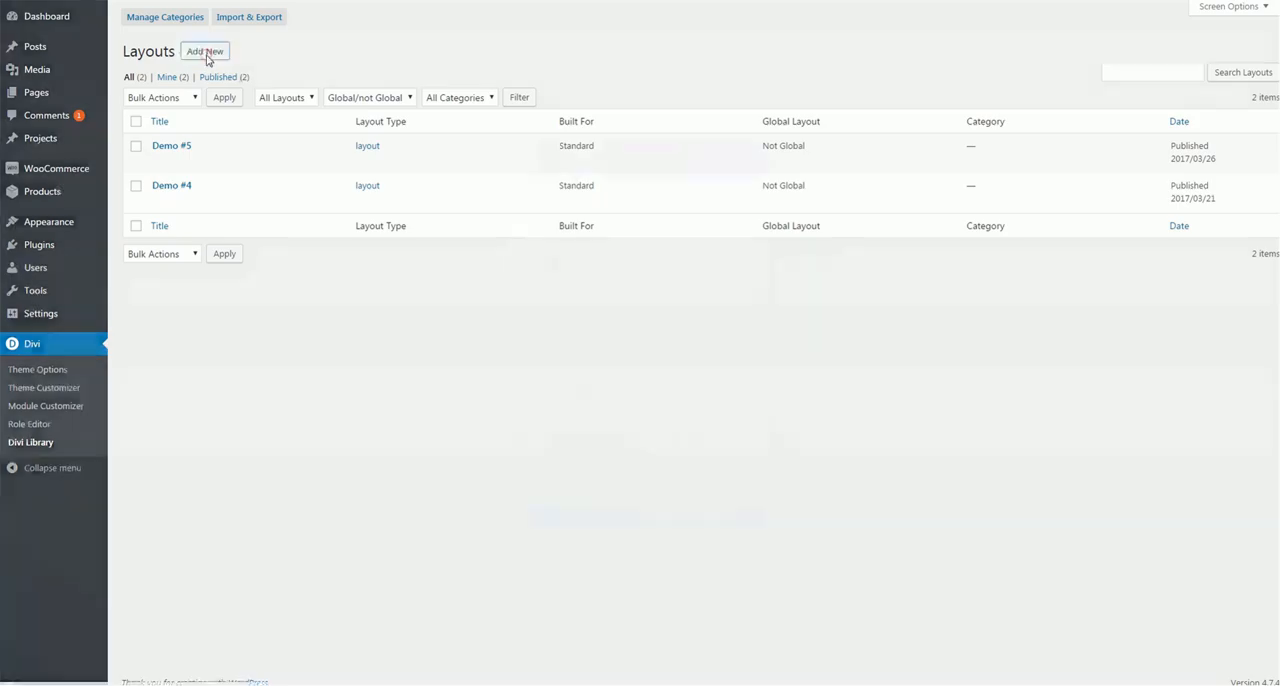
click(631, 231)
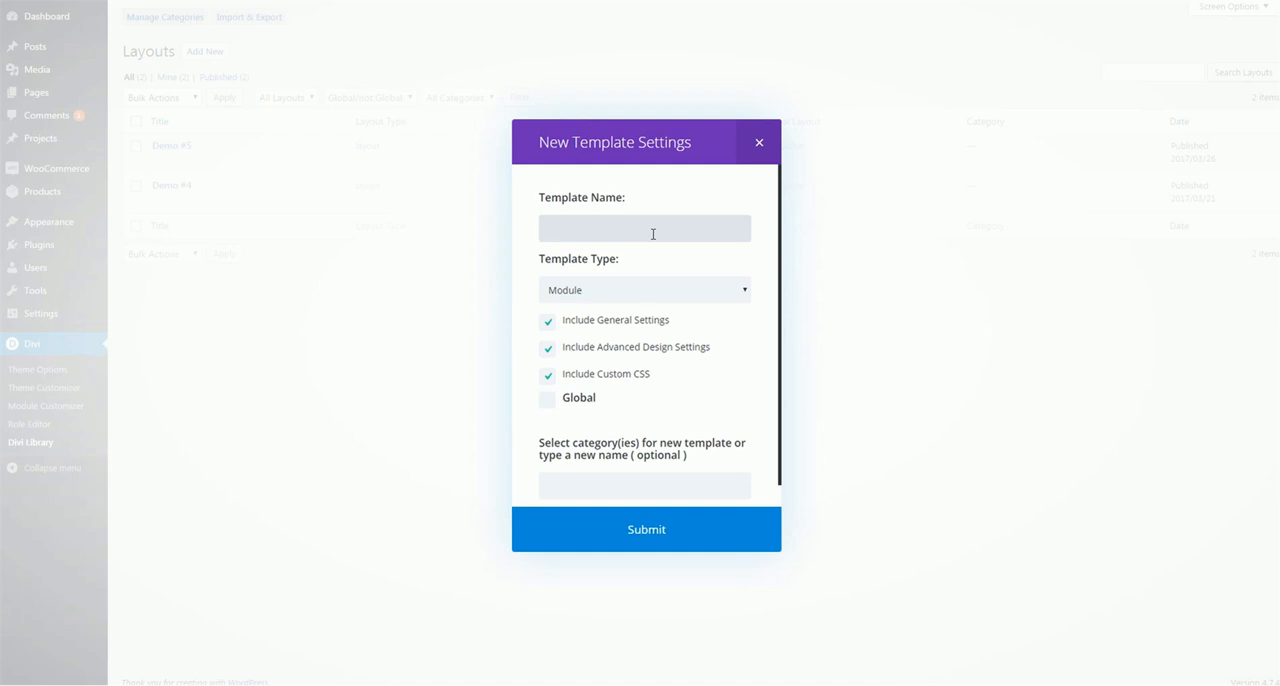
text(Wc Layout 1)
click(609, 291)
click(591, 392)
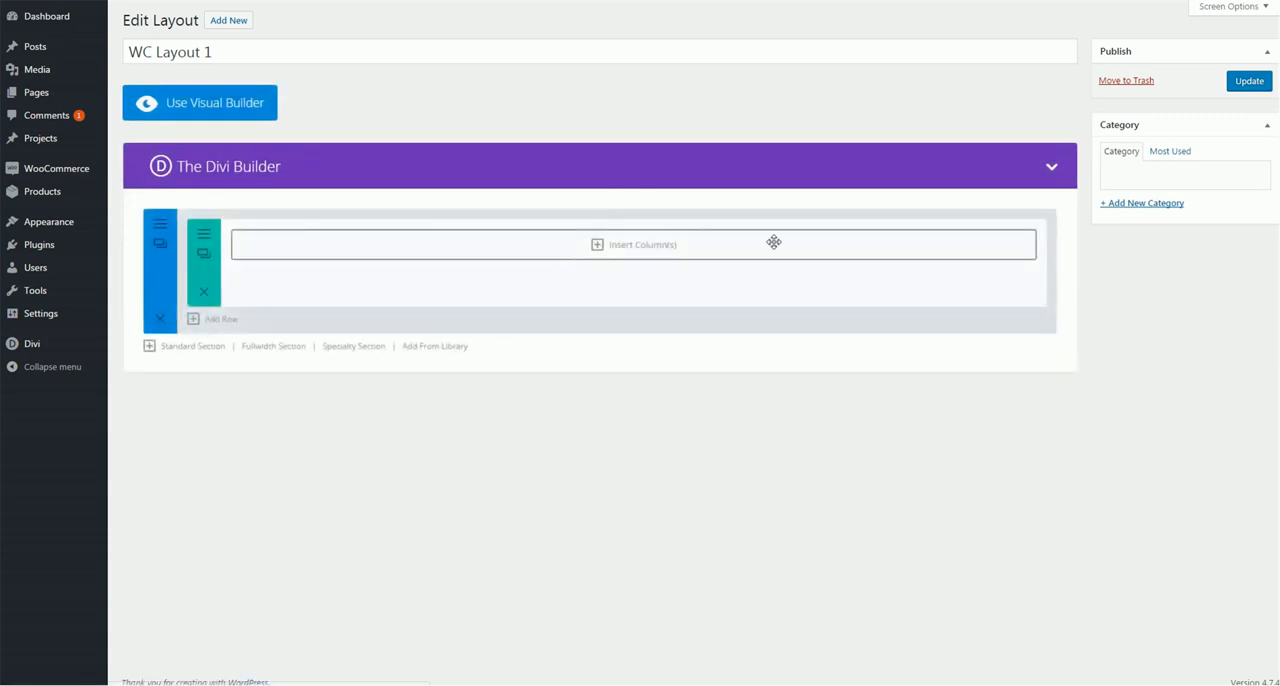
click(712, 262)
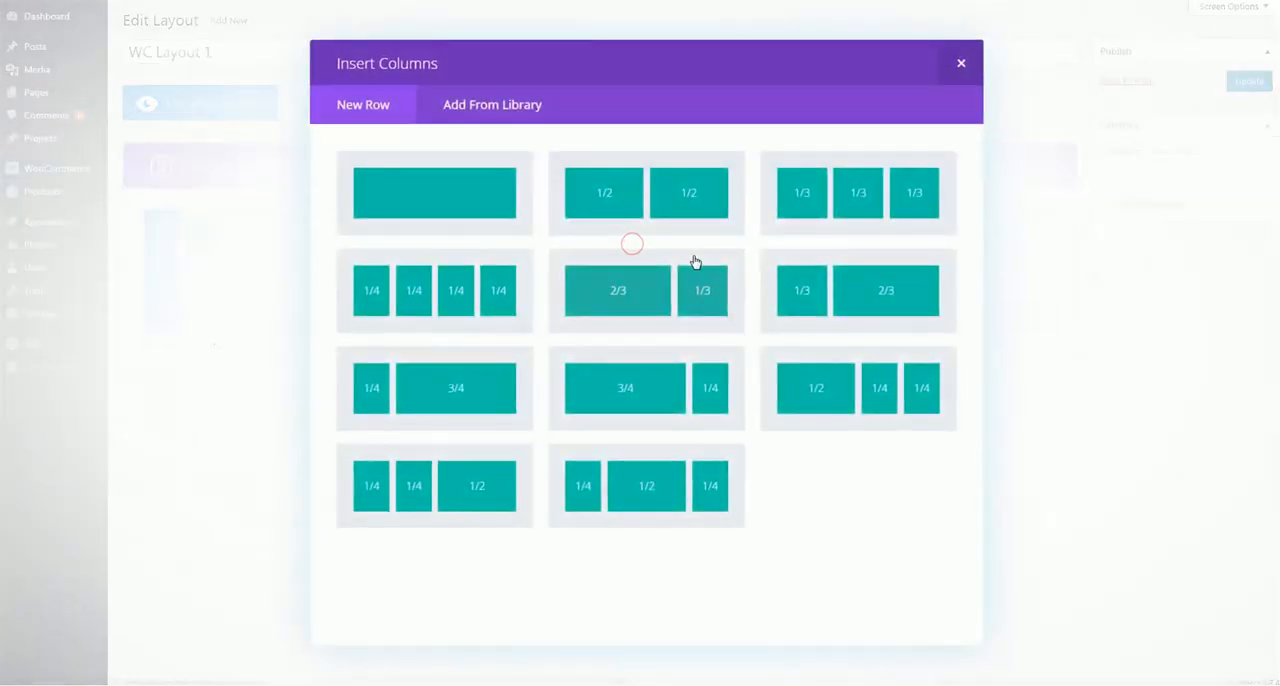
click(657, 200)
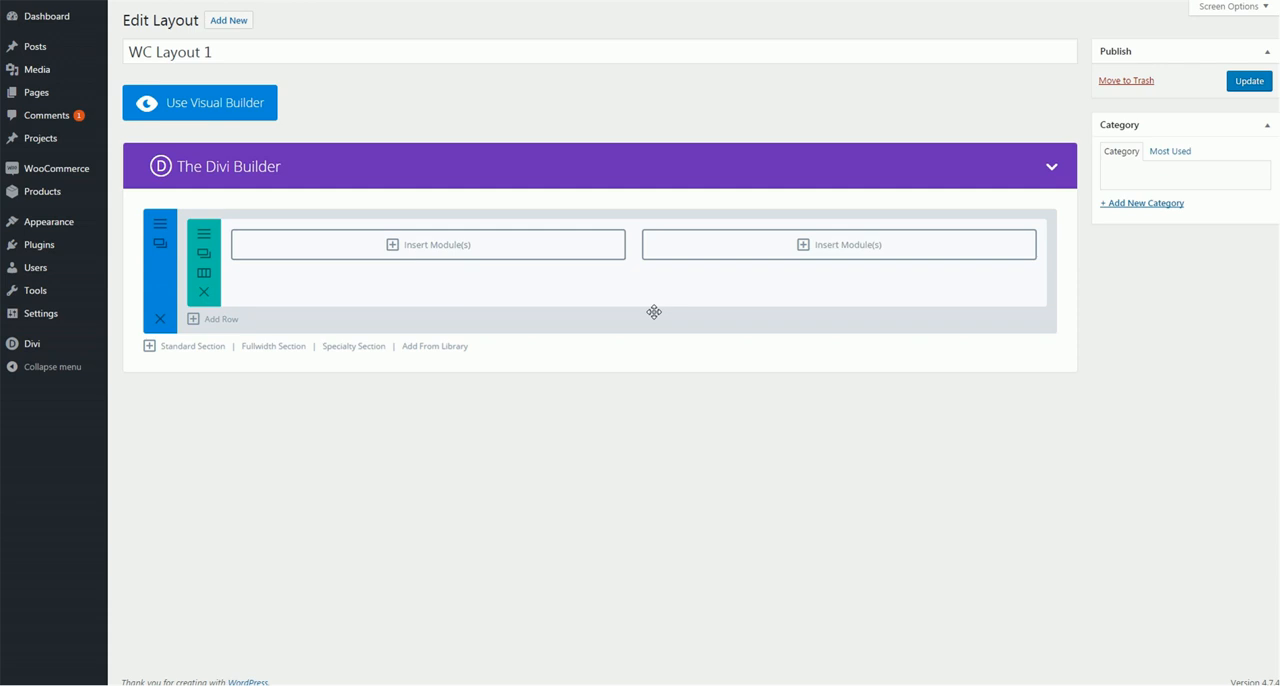
Insert a Woo Add To Cart Button module in the first column and set its button text to "Purchase Now"
click(441, 246)
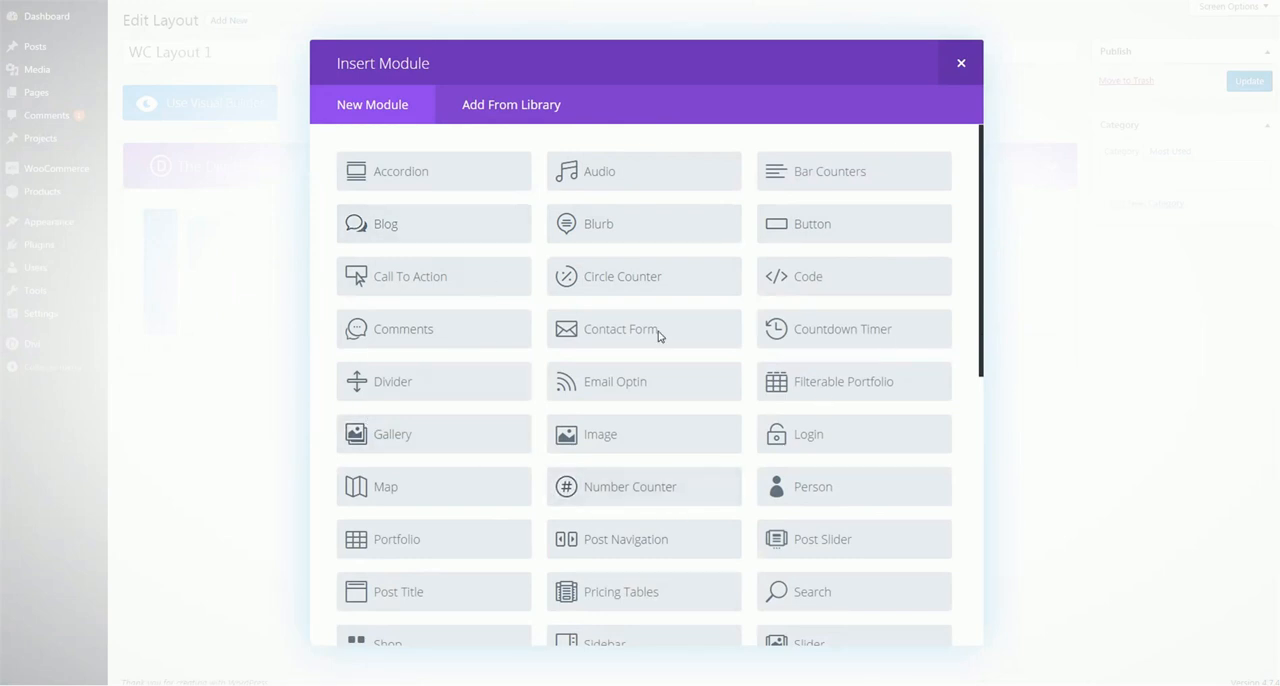
scroll(620, 310, down, 3)
scroll(629, 335, down, 7)
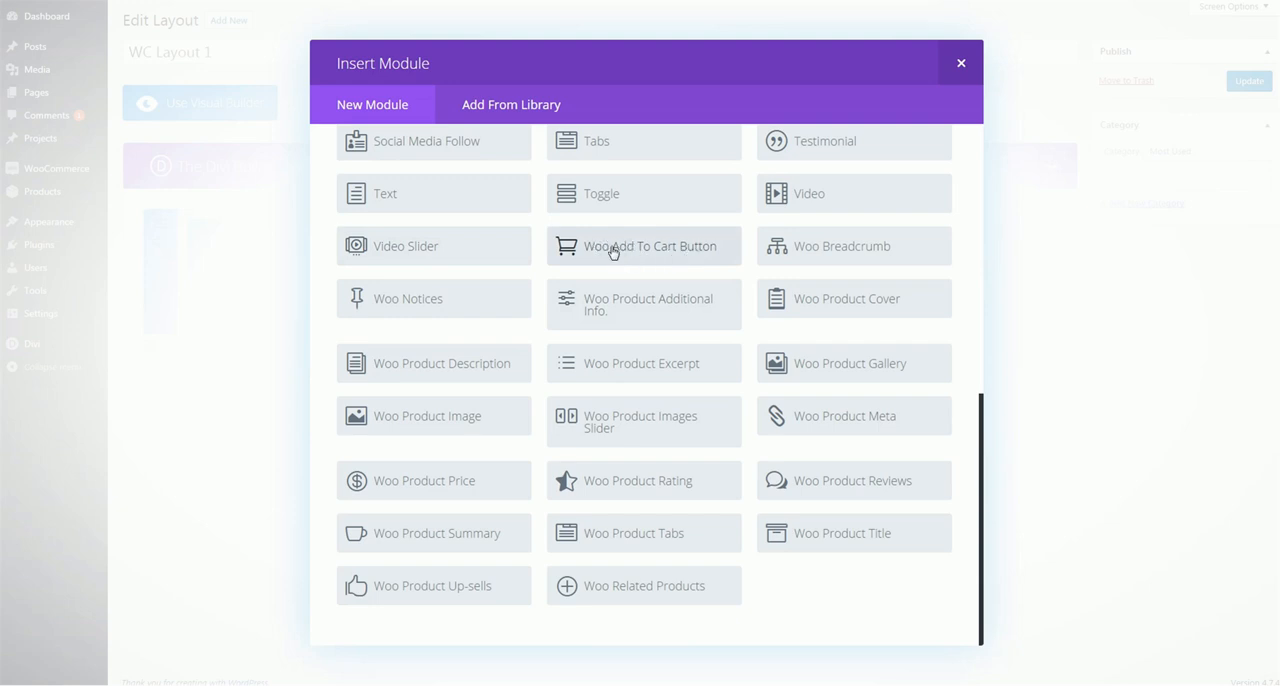
click(652, 249)
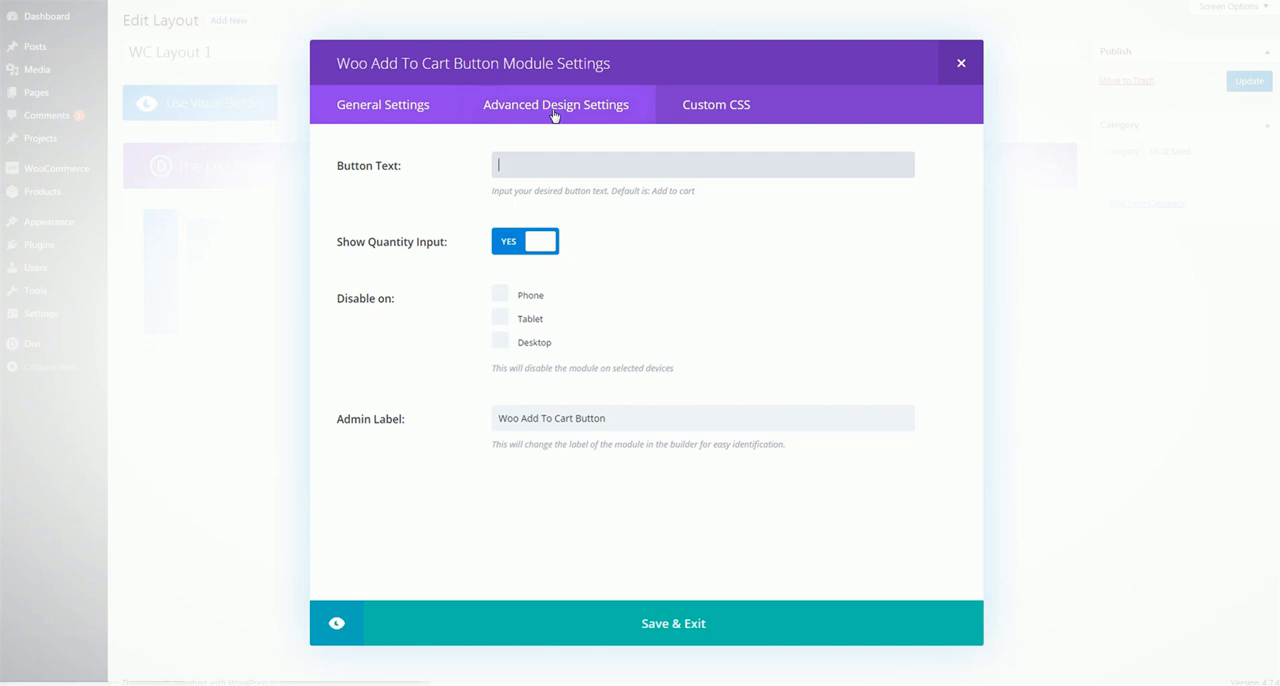
click(734, 116)
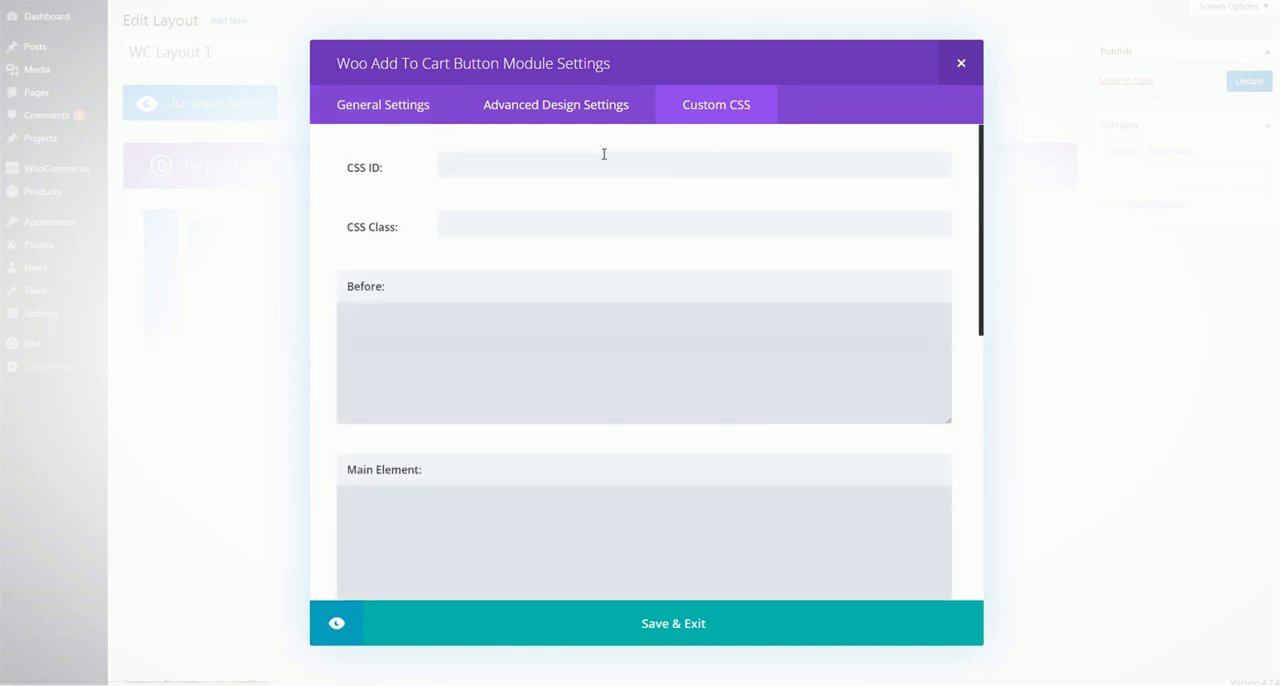
click(417, 114)
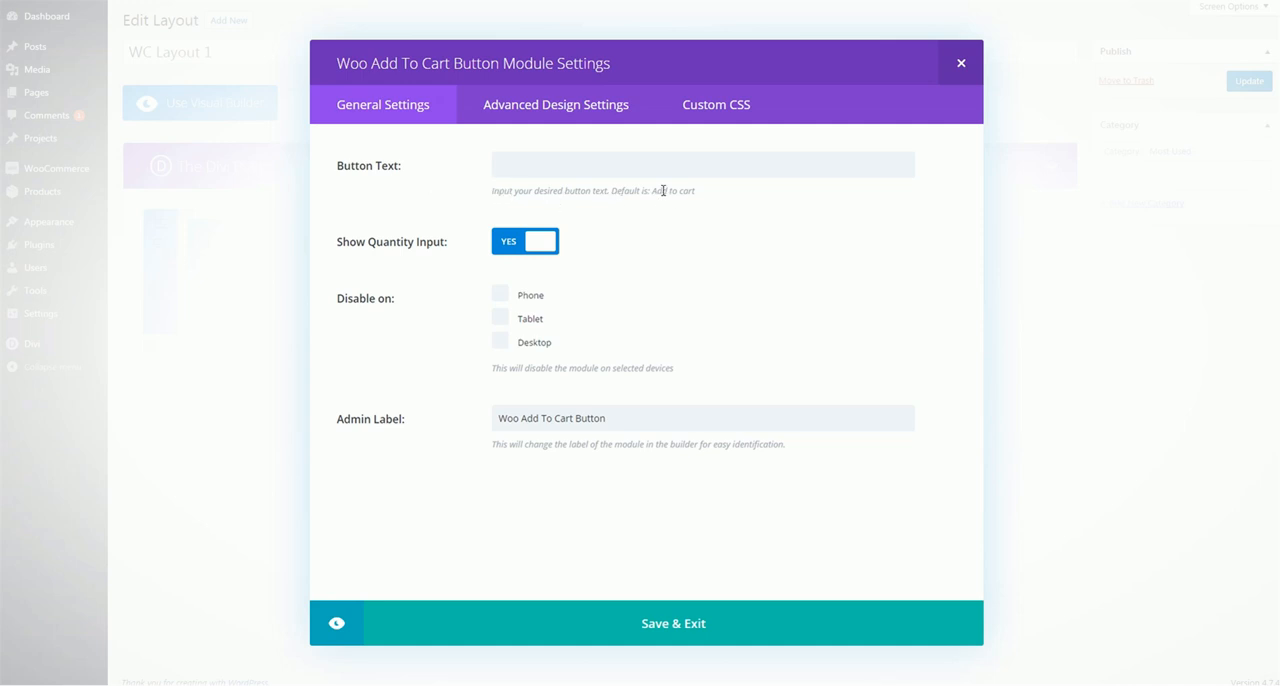
drag(672, 190, 706, 171)
click(763, 166)
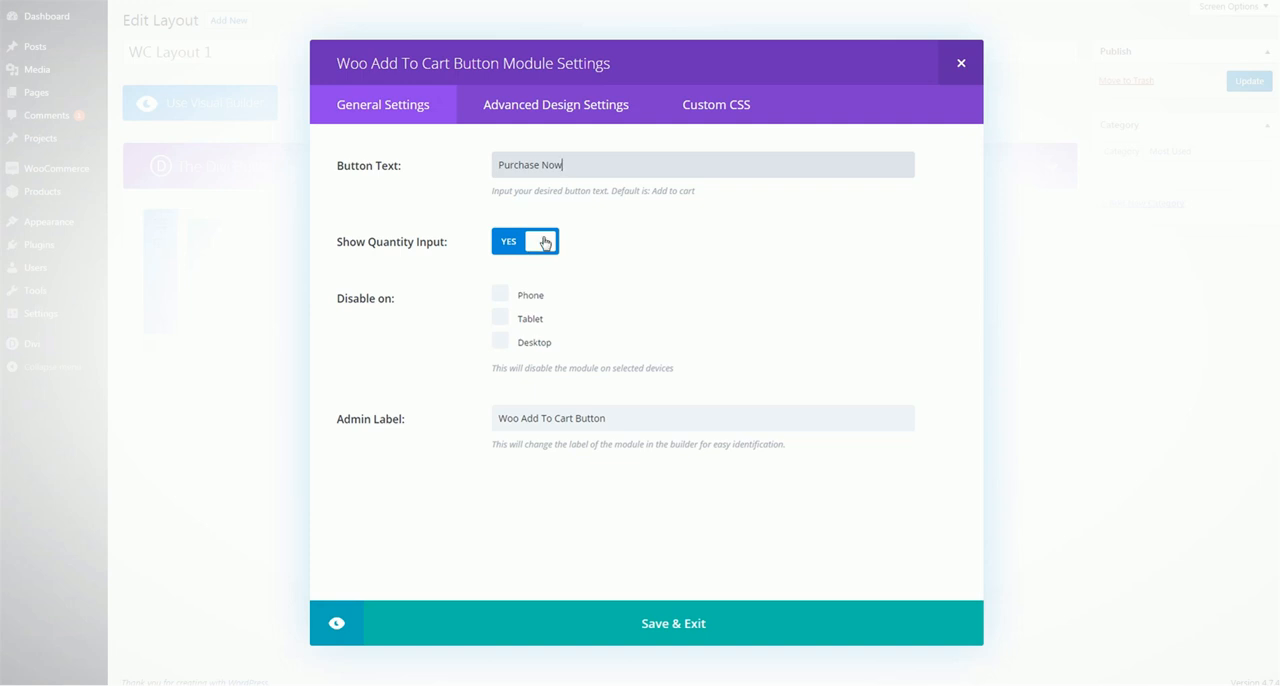
Examine the module's advanced design settings for quantity, variation description and variation prices text, background, margin and padding
click(533, 108)
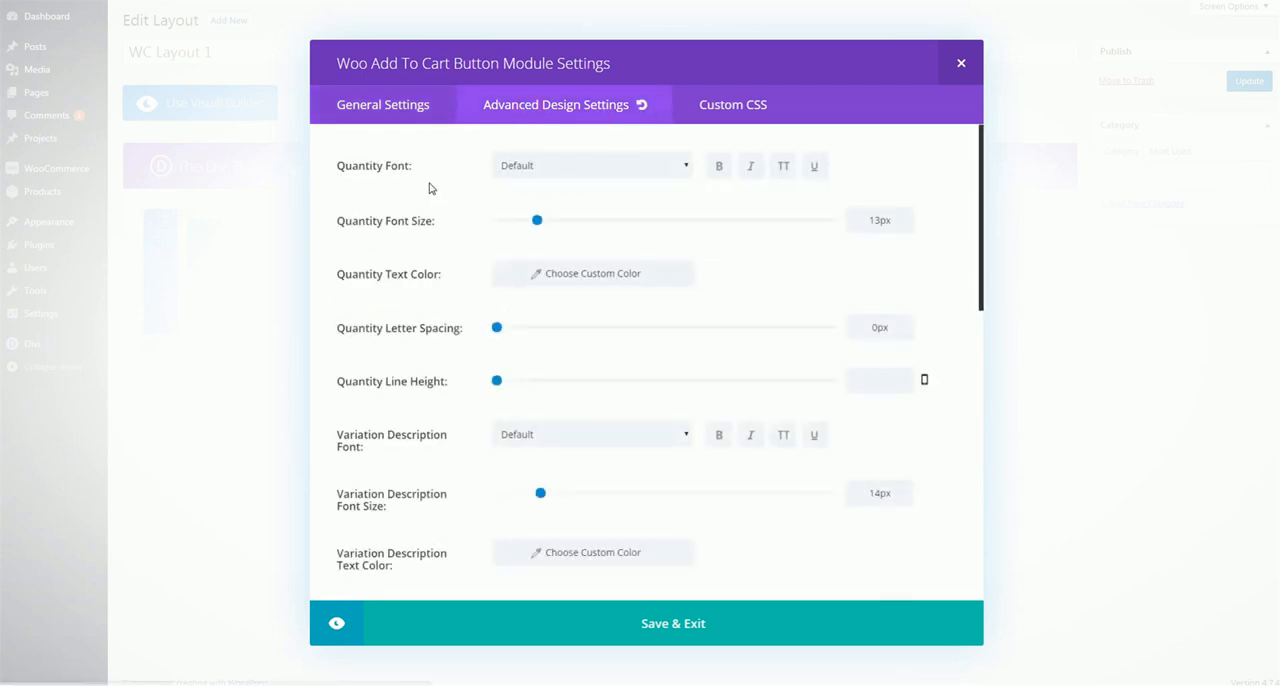
scroll(430, 188, down, 10)
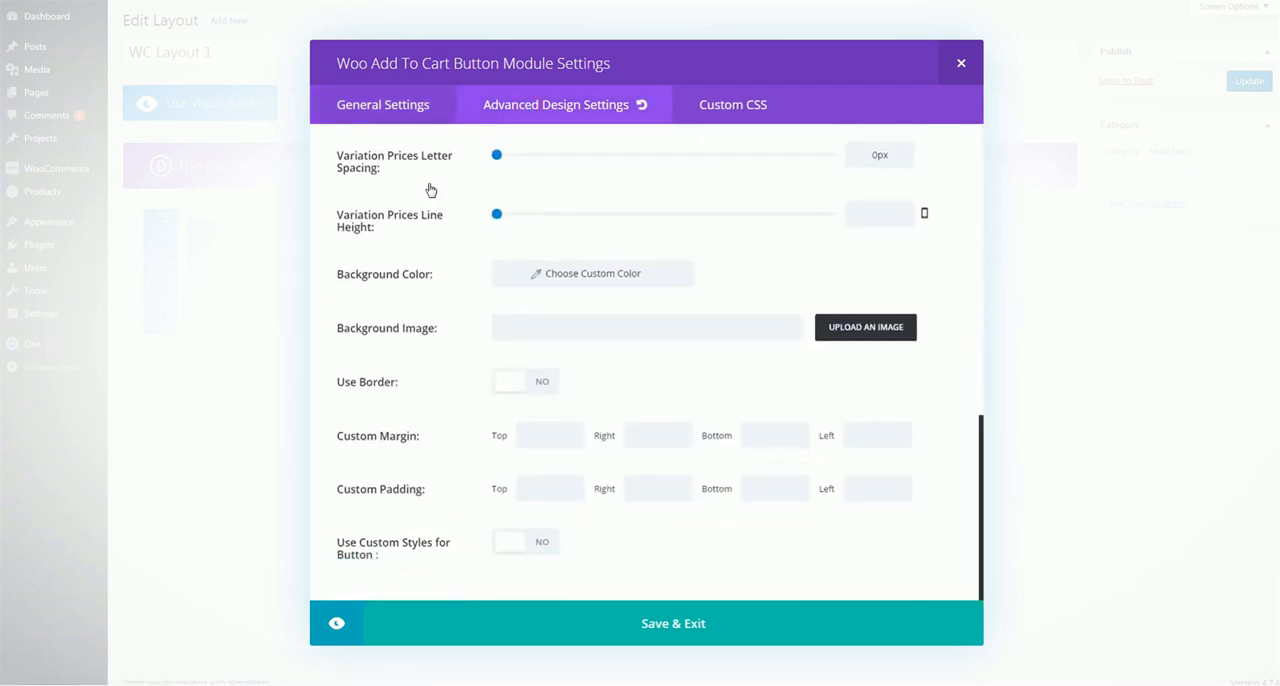
scroll(430, 190, up, 8)
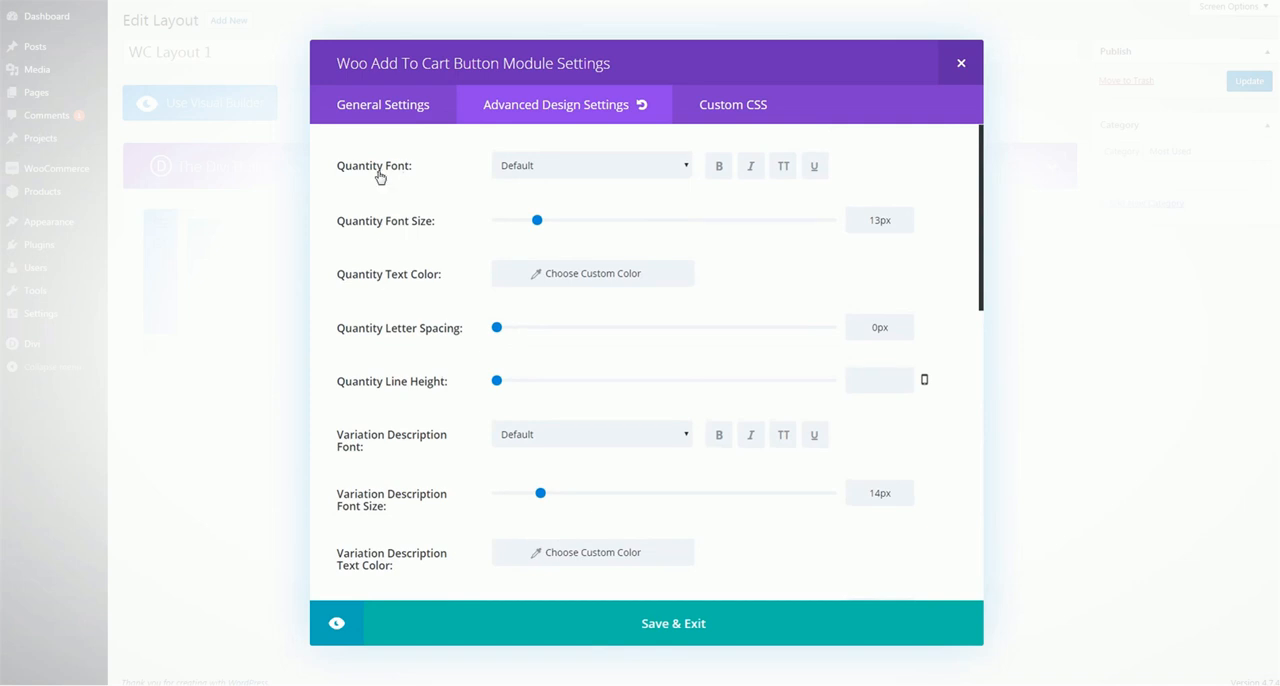
click(532, 170)
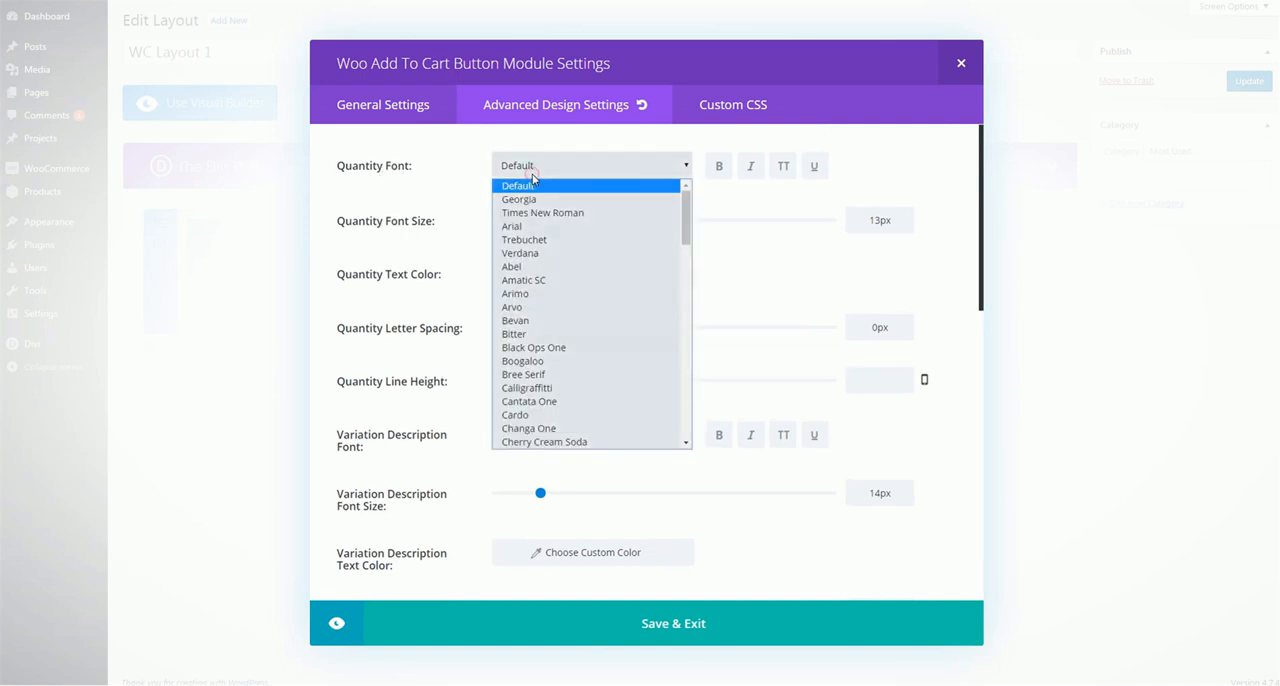
click(549, 170)
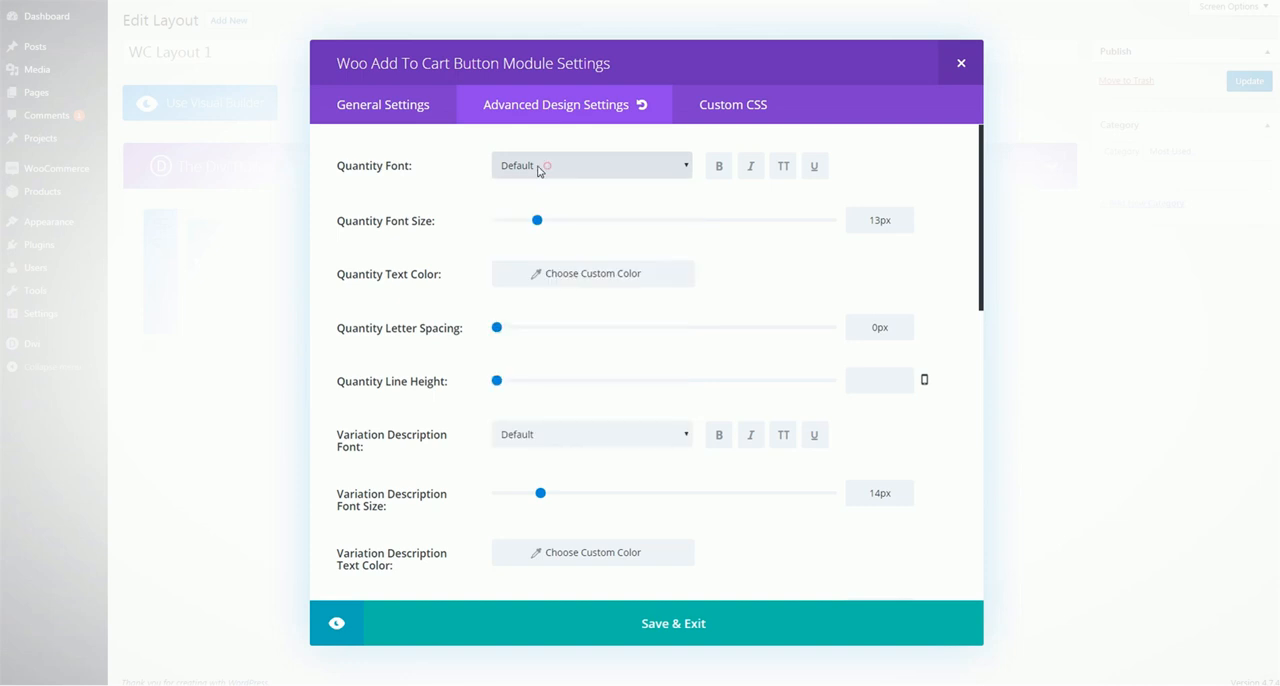
scroll(388, 189, down, 1)
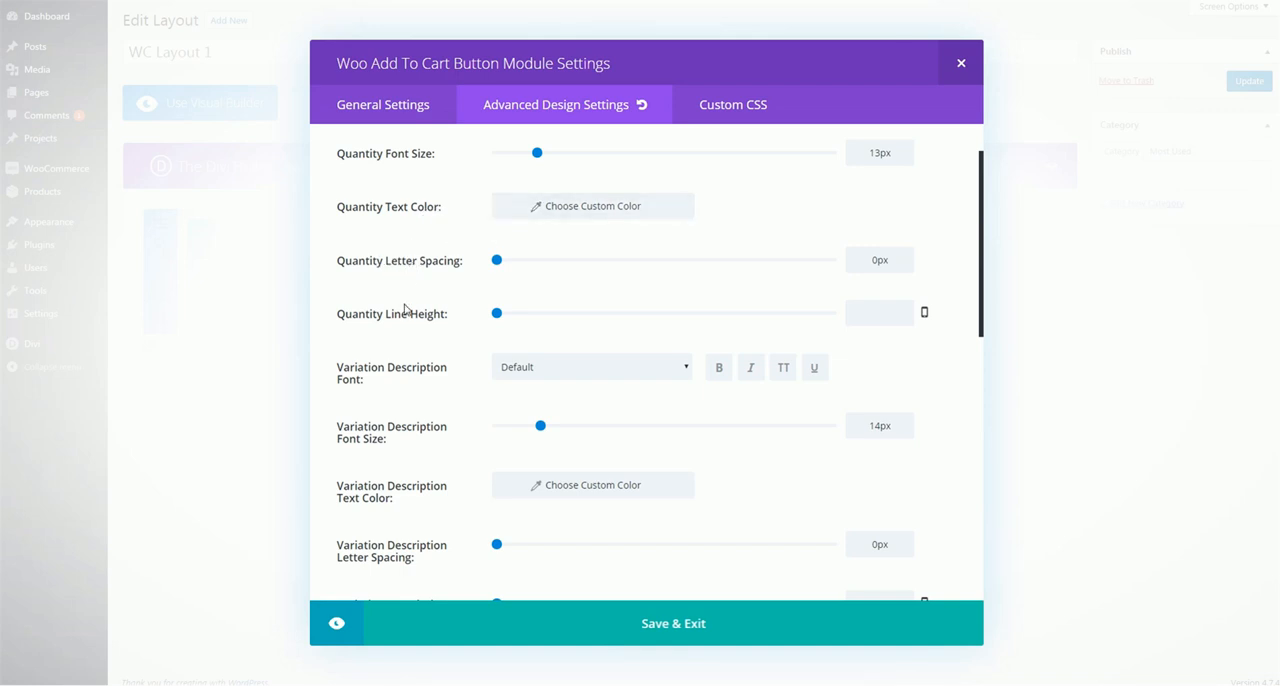
scroll(411, 338, down, 3)
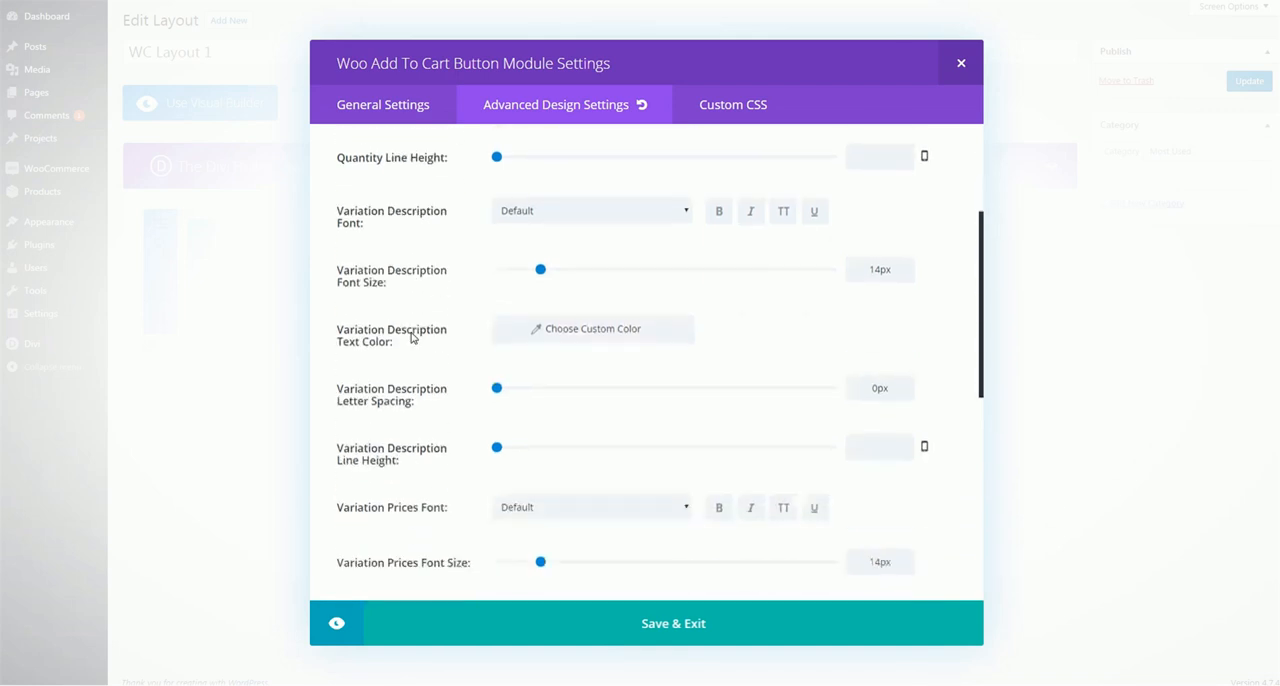
scroll(366, 223, up, 1)
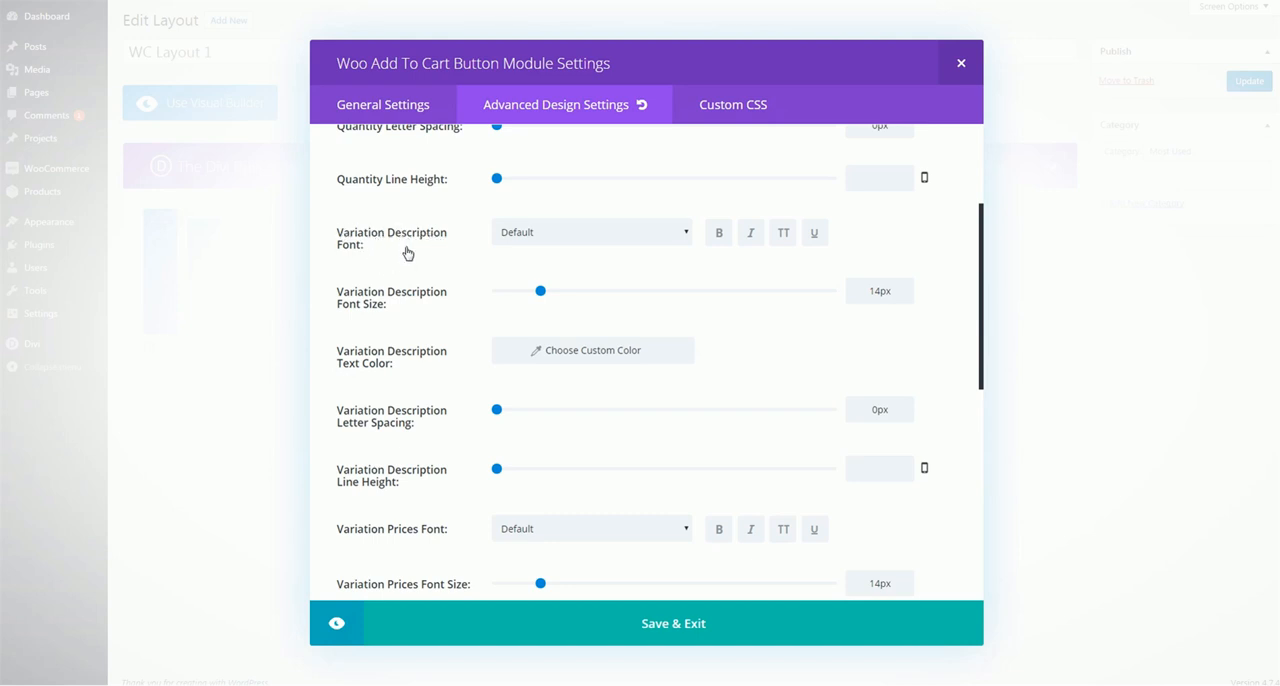
scroll(442, 261, down, 5)
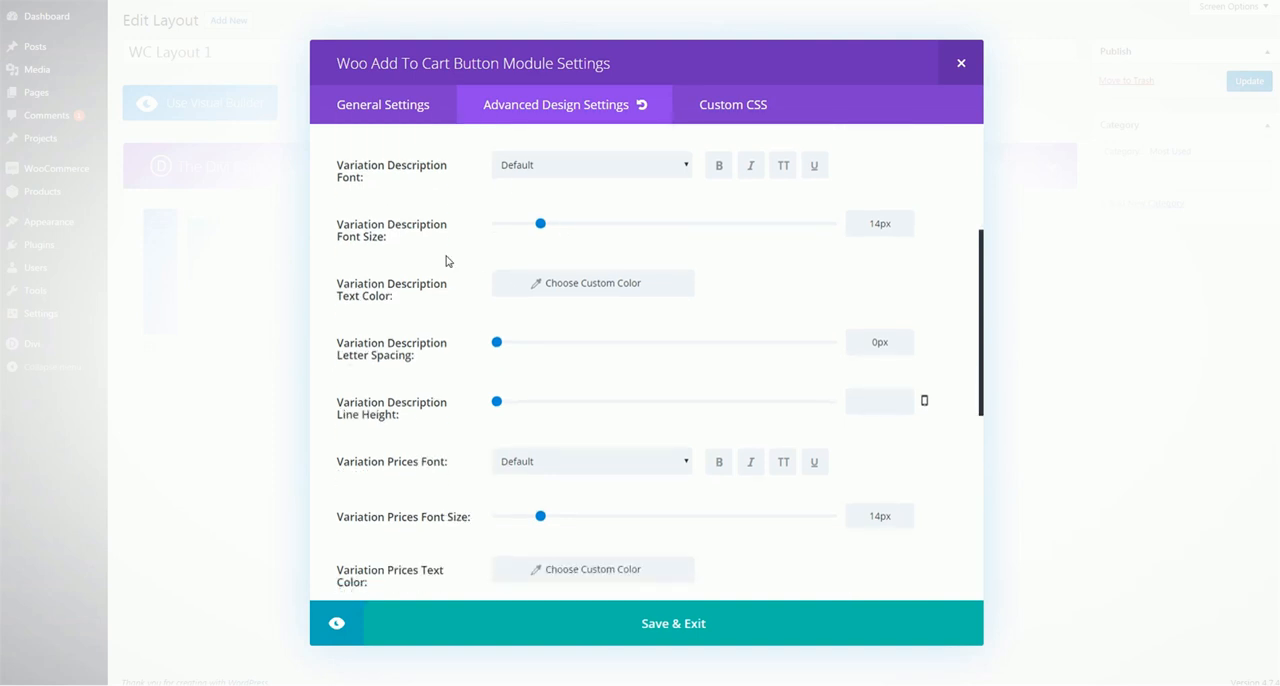
scroll(440, 261, down, 2)
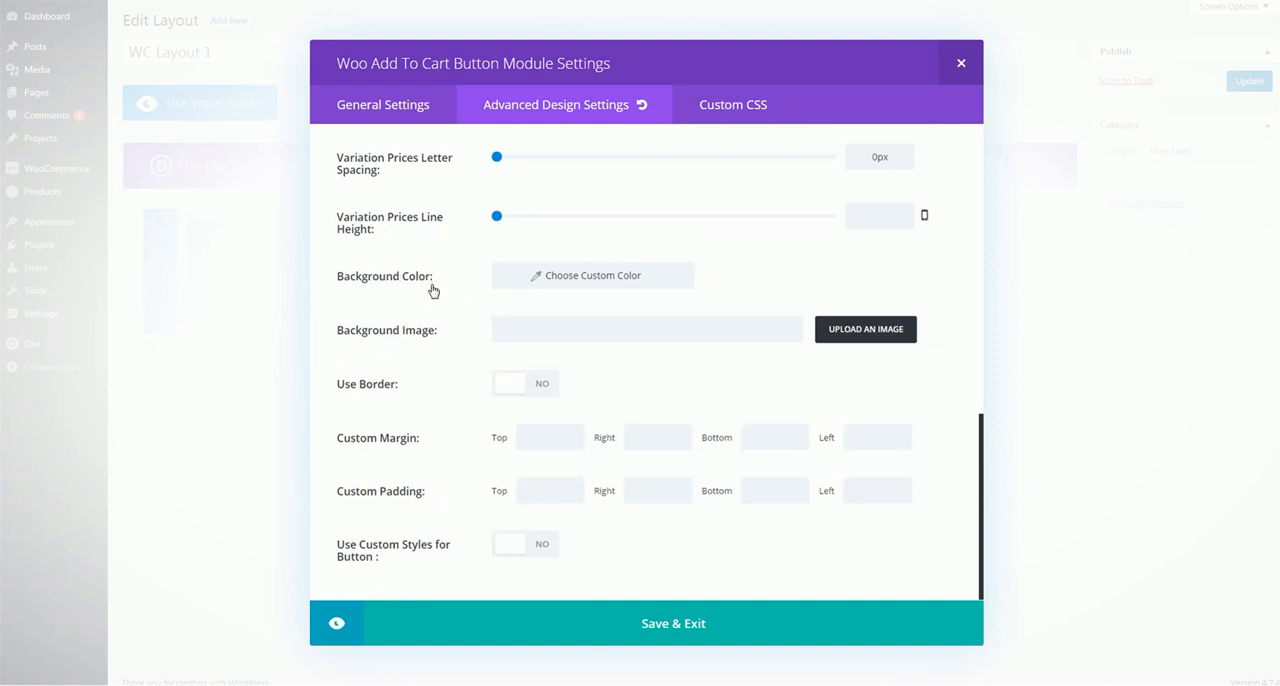
Try the border option, enable custom styles for the button, and review its text, border, icon and hover options
click(529, 391)
click(532, 390)
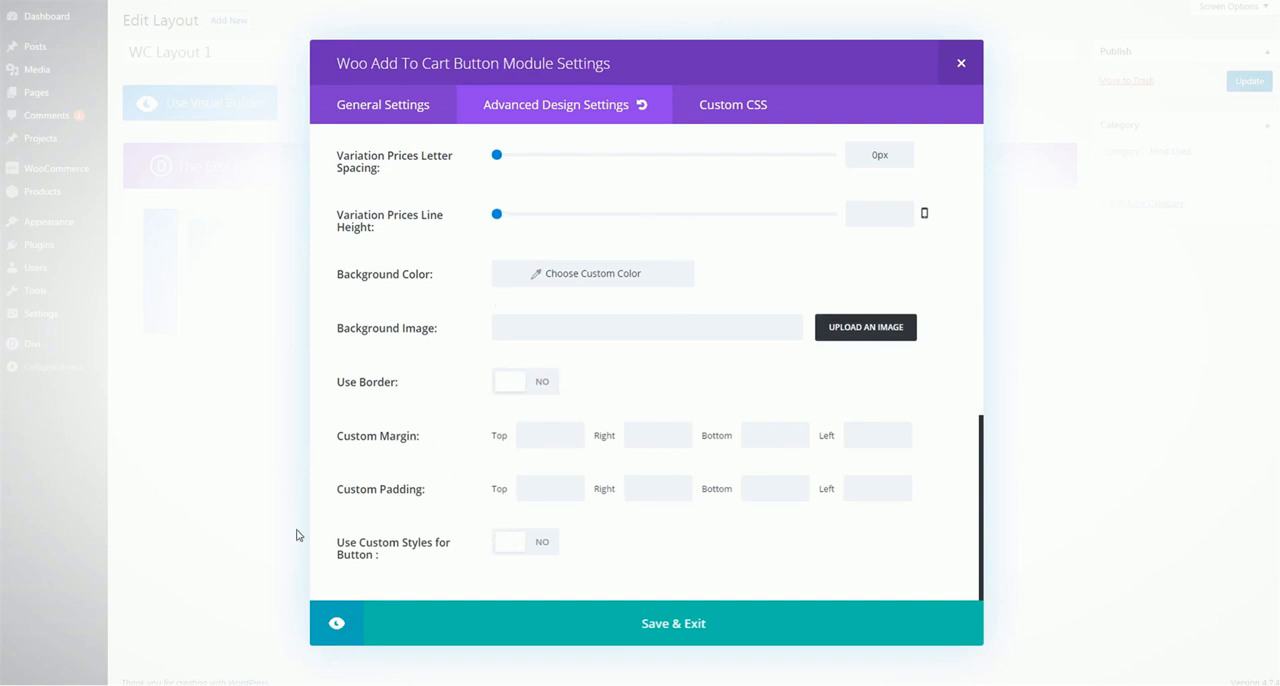
click(505, 545)
scroll(425, 428, down, 2)
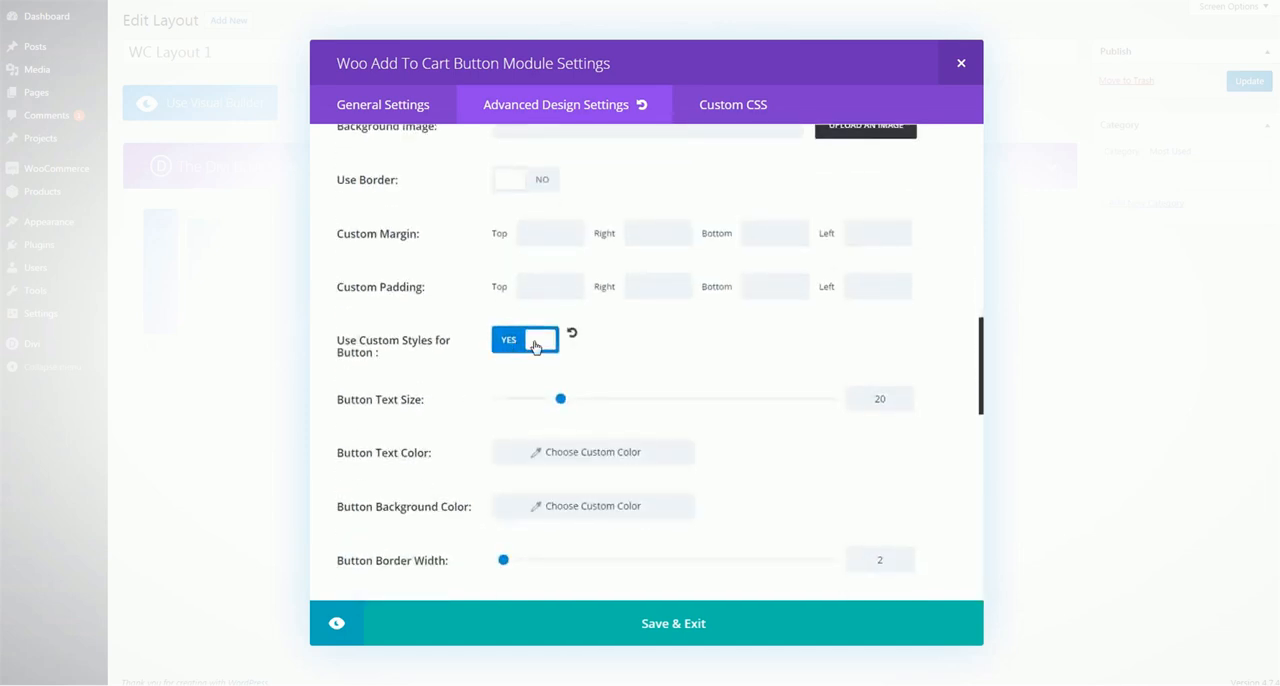
scroll(540, 340, down, 2)
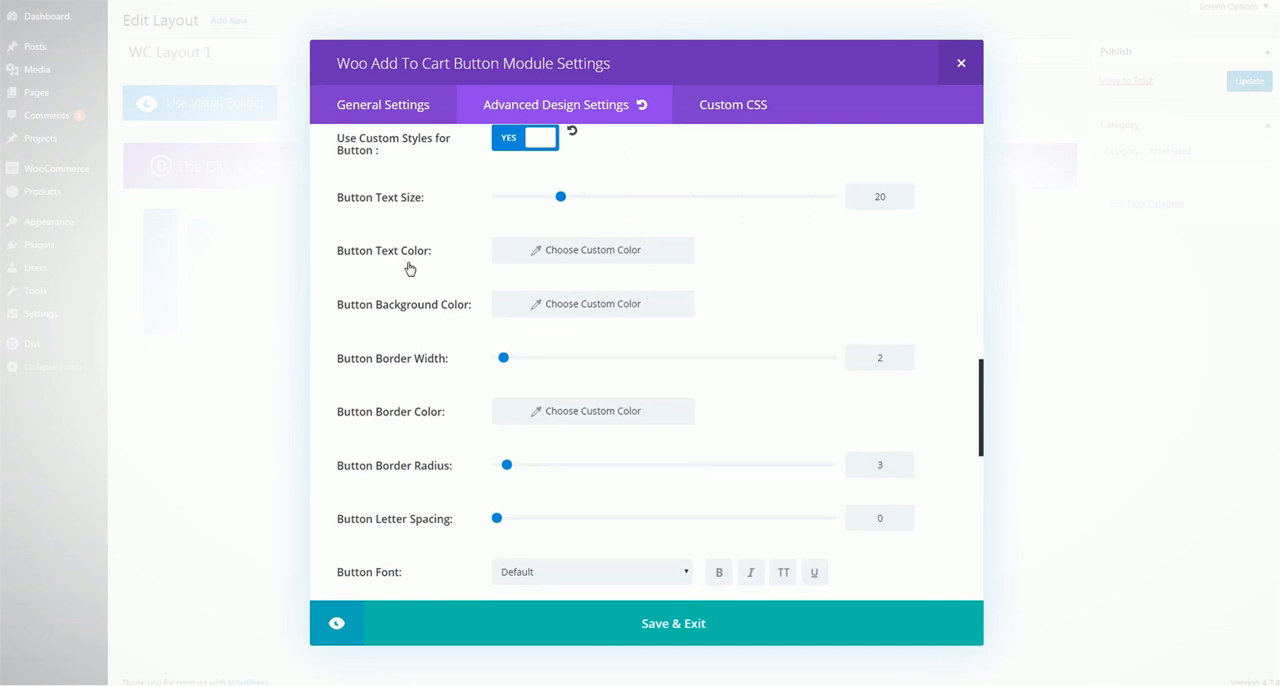
scroll(425, 306, down, 3)
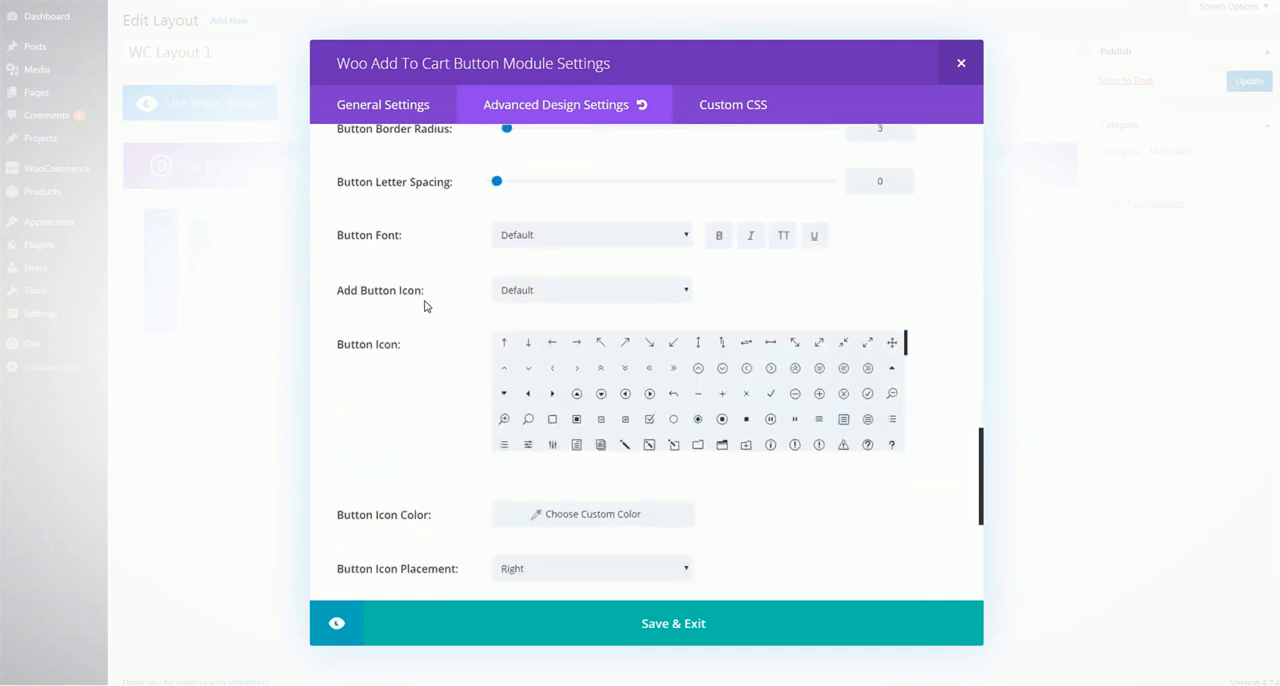
scroll(631, 419, down, 10)
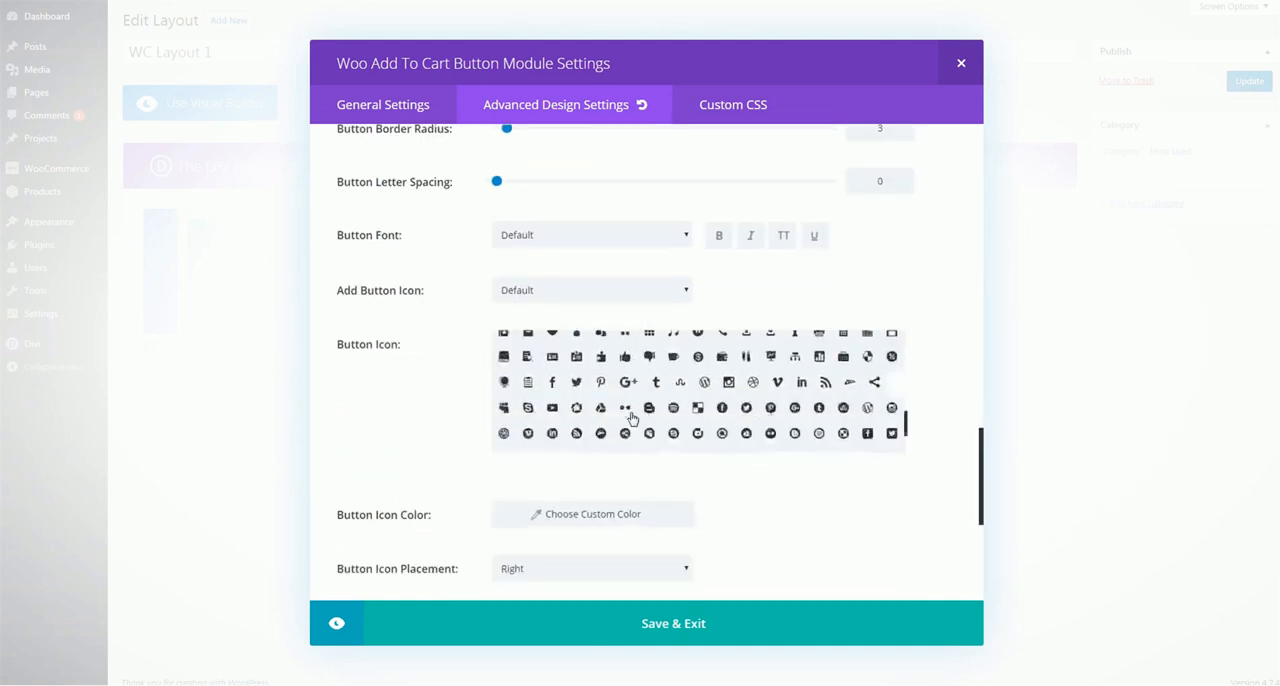
scroll(631, 419, down, 2)
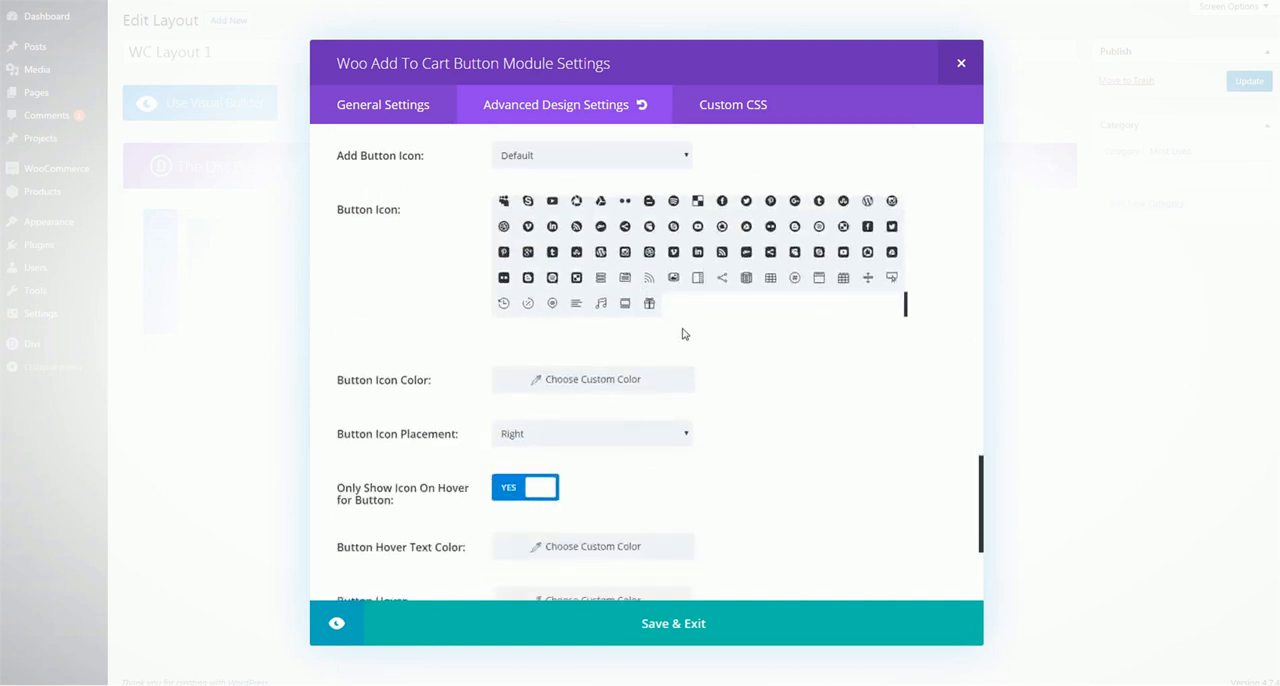
scroll(766, 460, up, 2)
scroll(649, 434, down, 2)
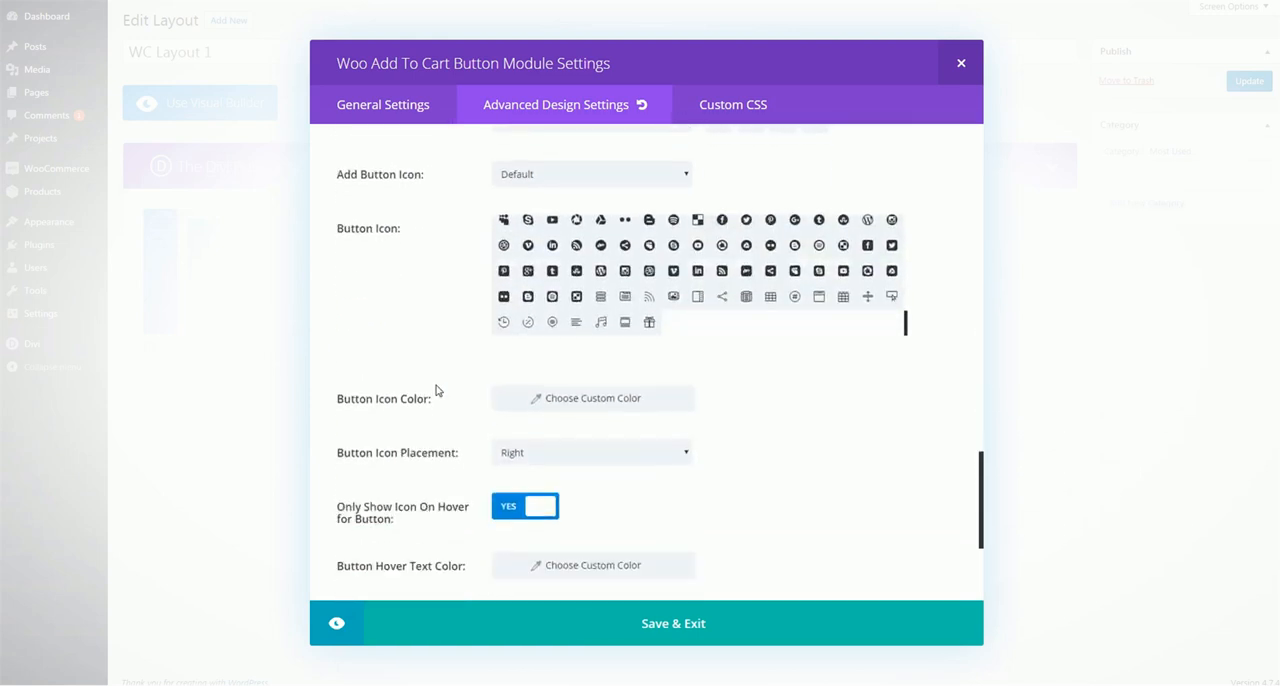
scroll(450, 338, down, 2)
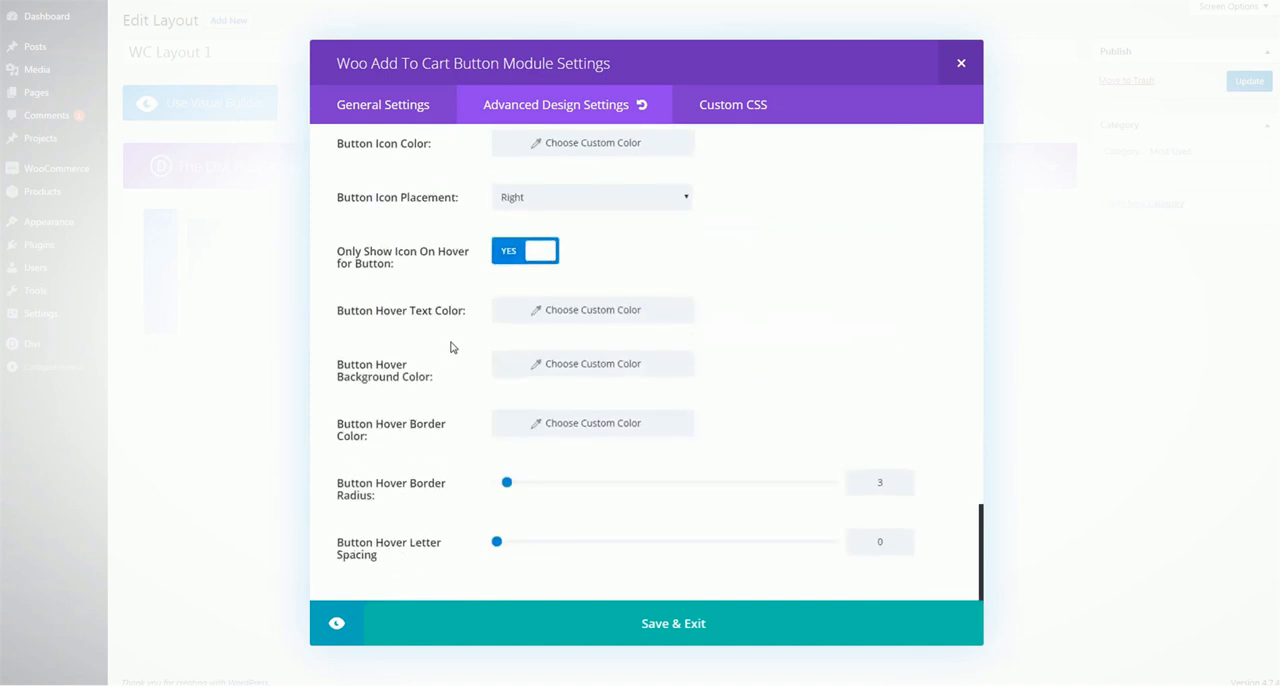
scroll(450, 353, up, 10)
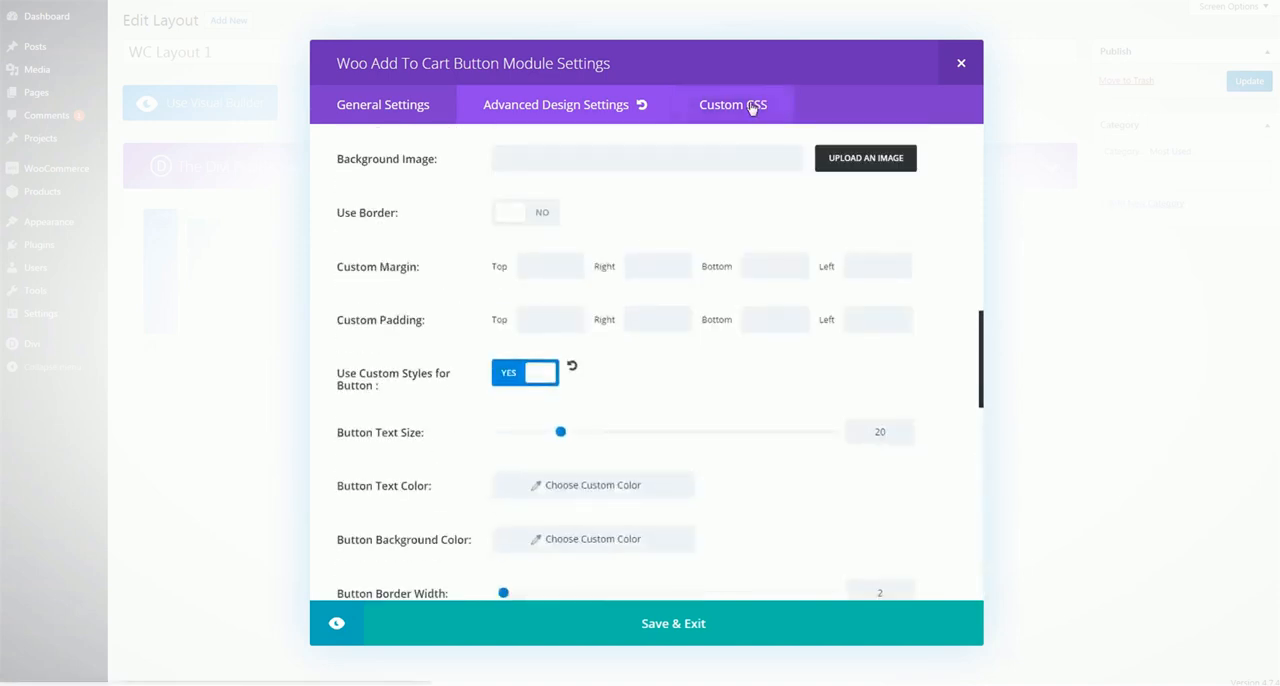
Look over the Custom CSS fields of the Woo Add To Cart Button module and save the module
click(731, 105)
scroll(687, 312, down, 4)
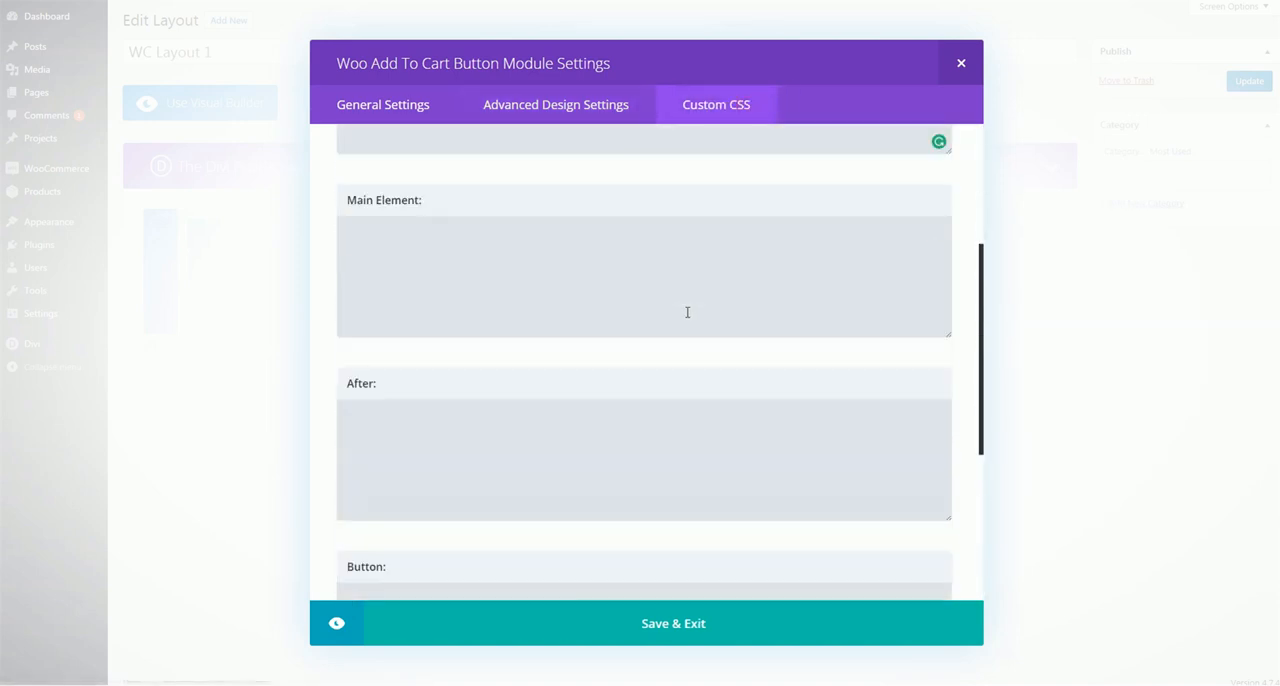
scroll(682, 323, up, 2)
scroll(682, 323, up, 3)
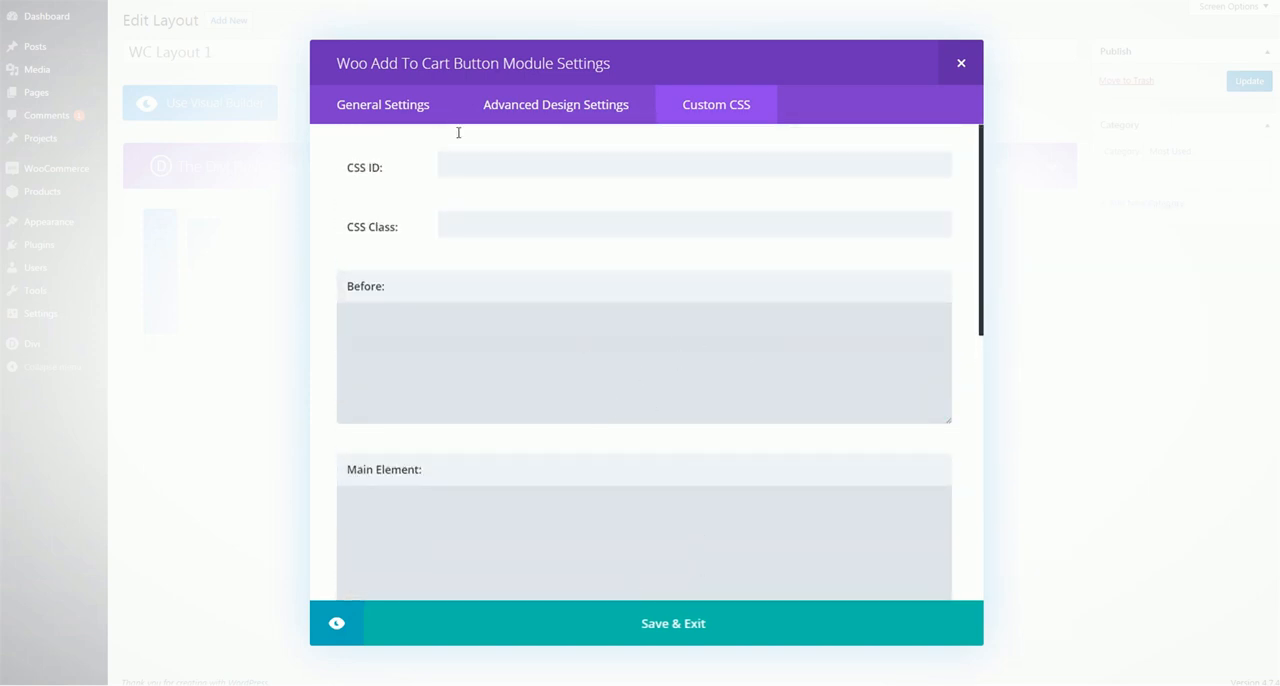
click(703, 625)
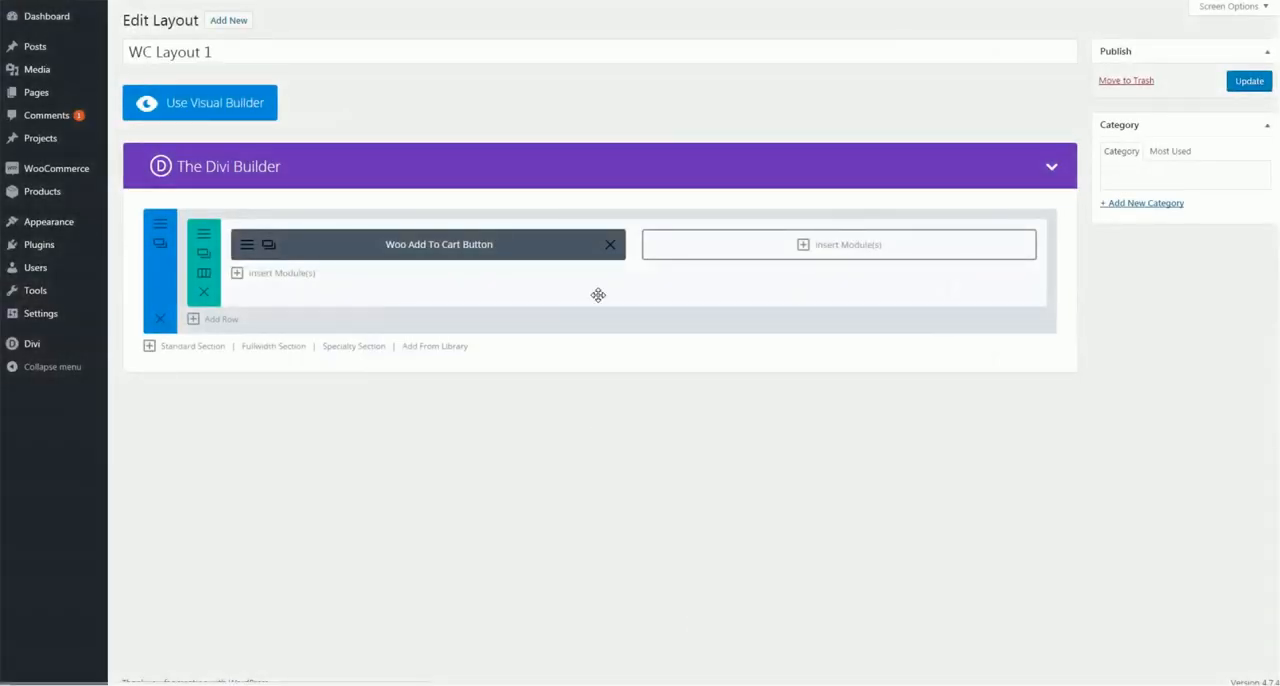
Remove the Woo Add To Cart Button module and insert a Woo Breadcrumb module in the first column
click(611, 250)
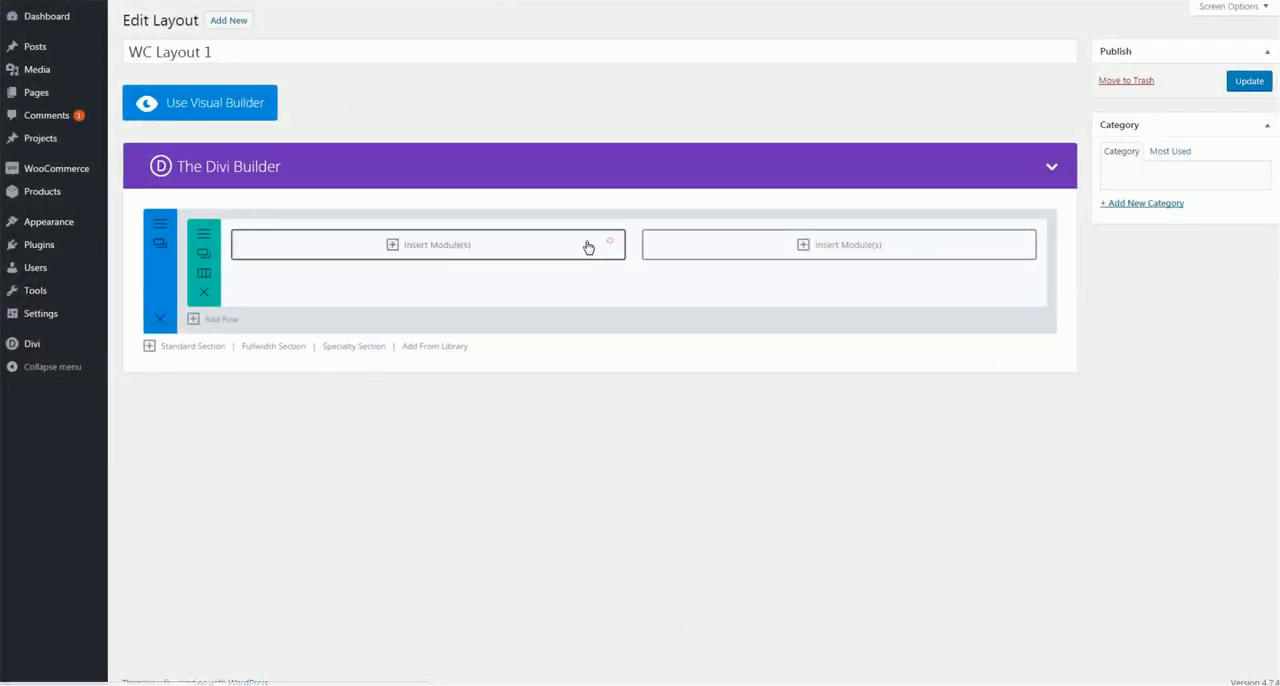
click(424, 249)
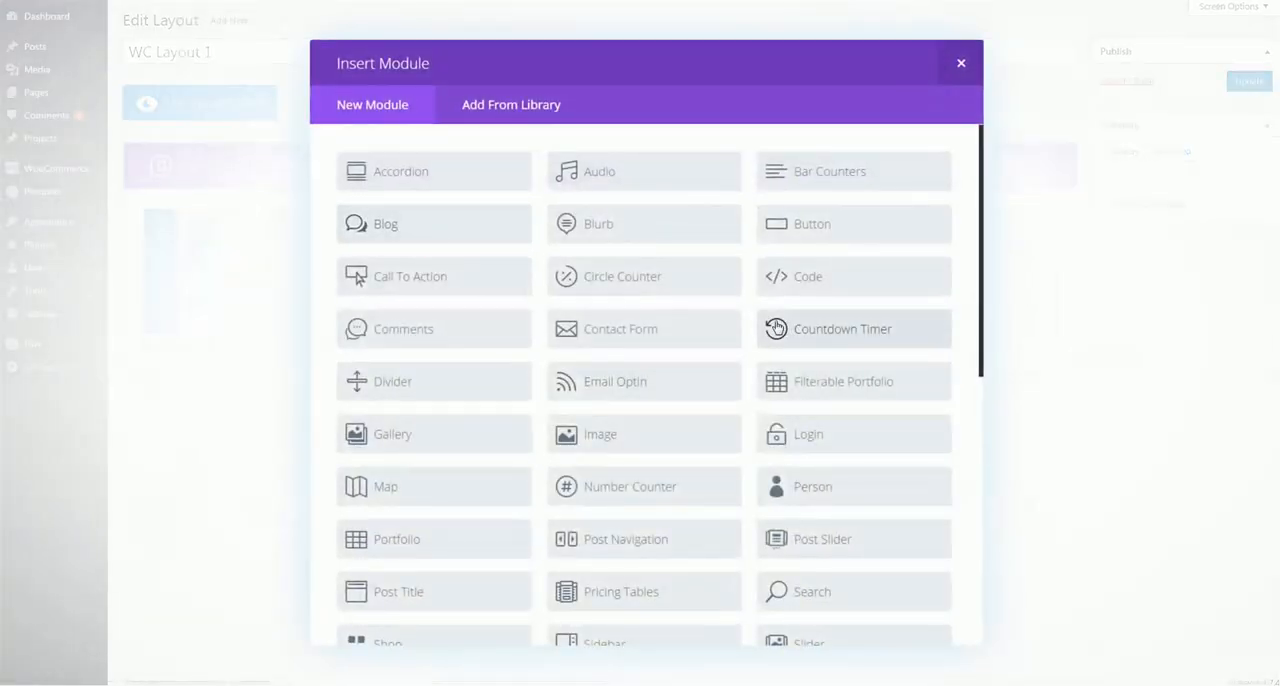
scroll(775, 330, down, 5)
scroll(772, 331, down, 3)
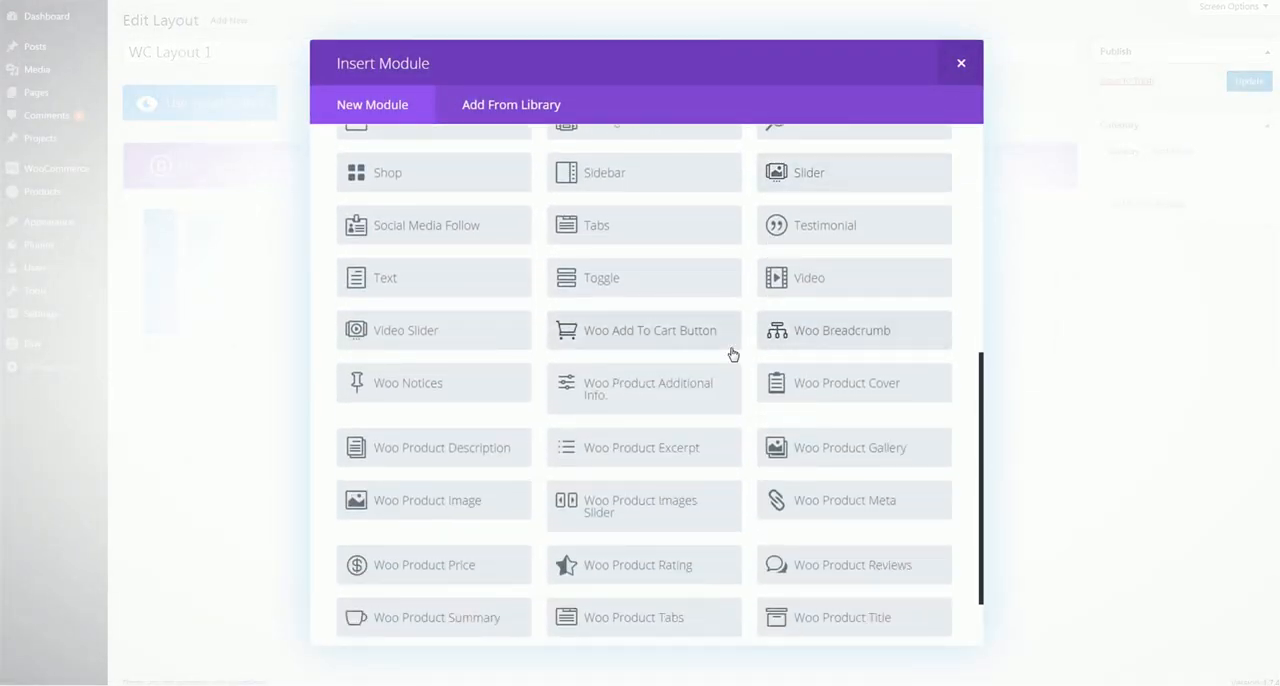
click(873, 342)
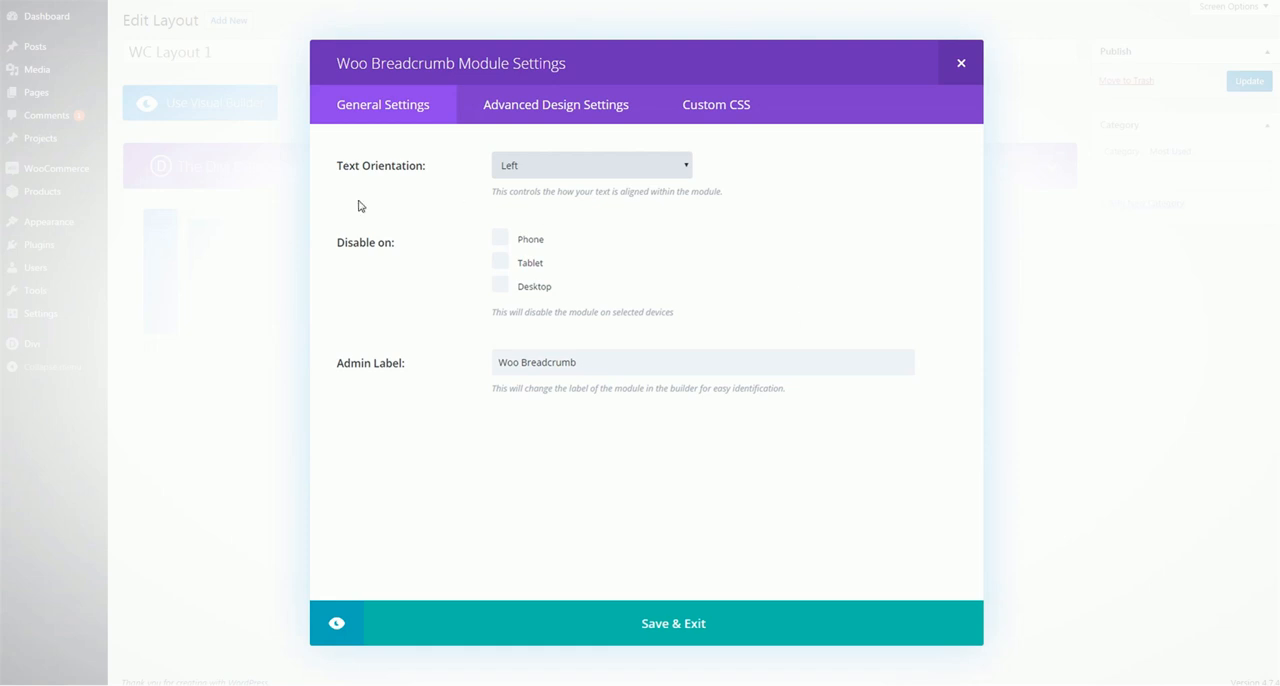
Review the Woo Breadcrumb module's text orientation choices and advanced design settings, then save the module
click(586, 172)
click(756, 255)
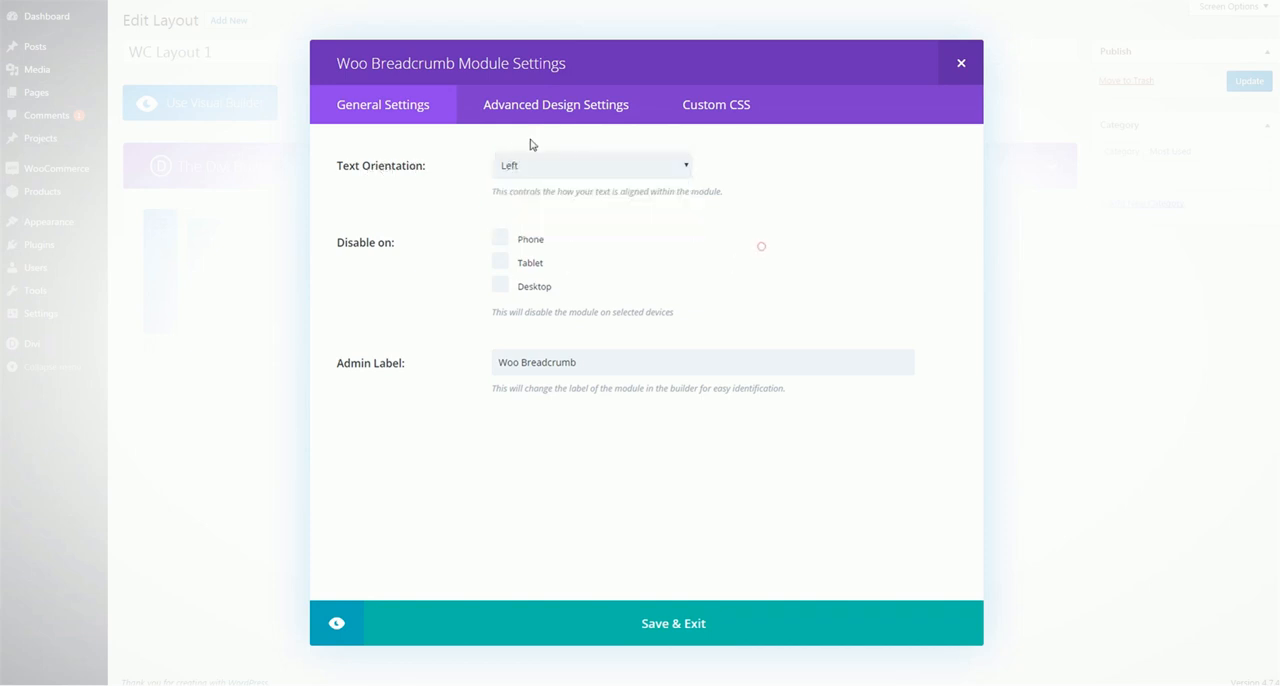
click(535, 112)
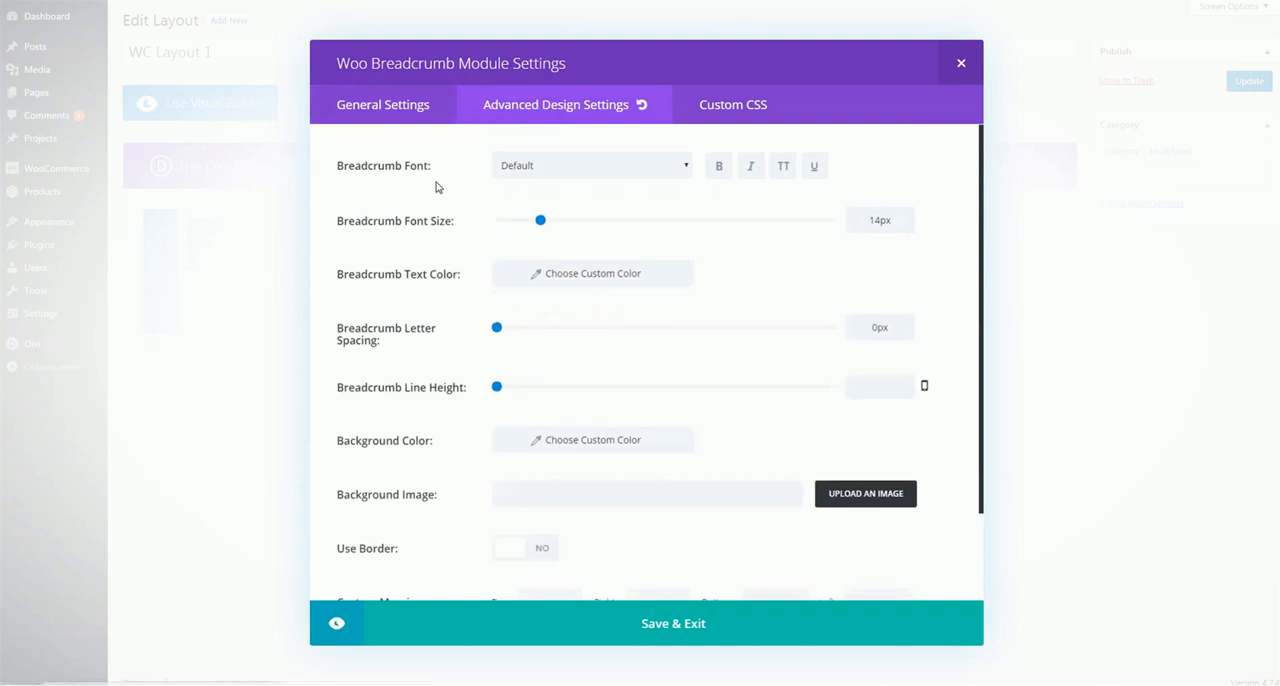
scroll(438, 185, down, 2)
scroll(436, 190, up, 2)
click(678, 624)
Replace the Woo Breadcrumb module in the first column with a Woo Notices module
click(610, 244)
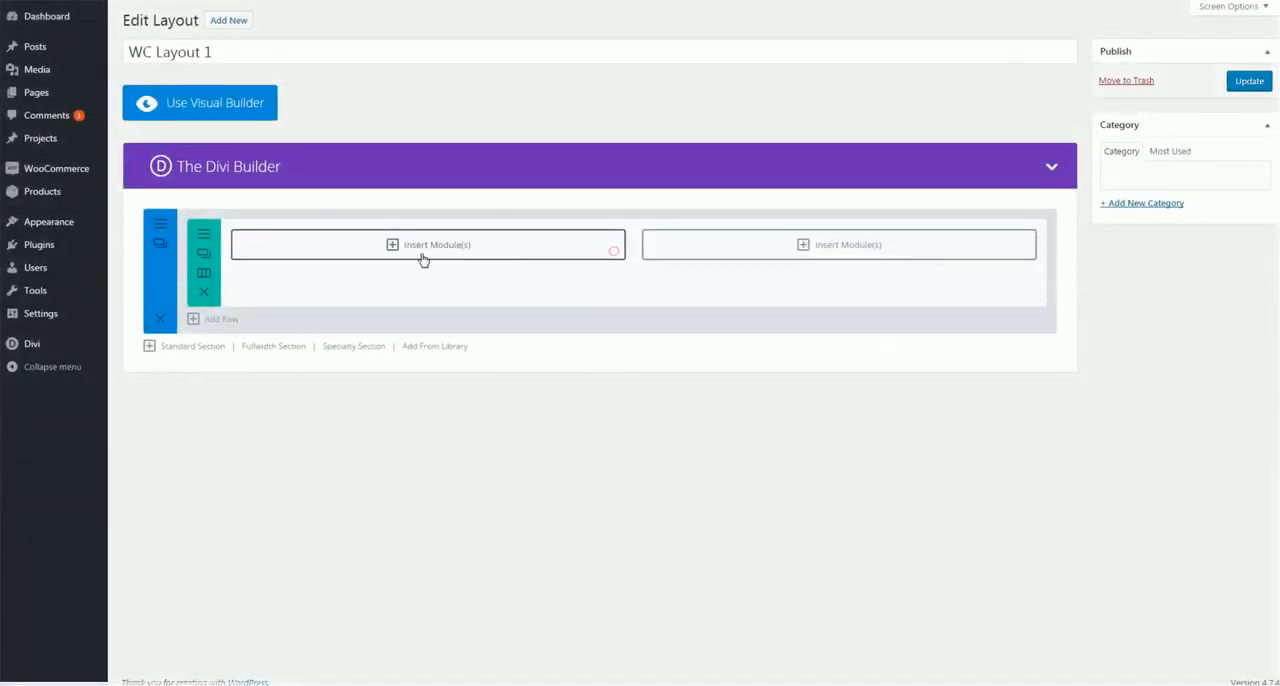
click(421, 254)
scroll(734, 340, down, 6)
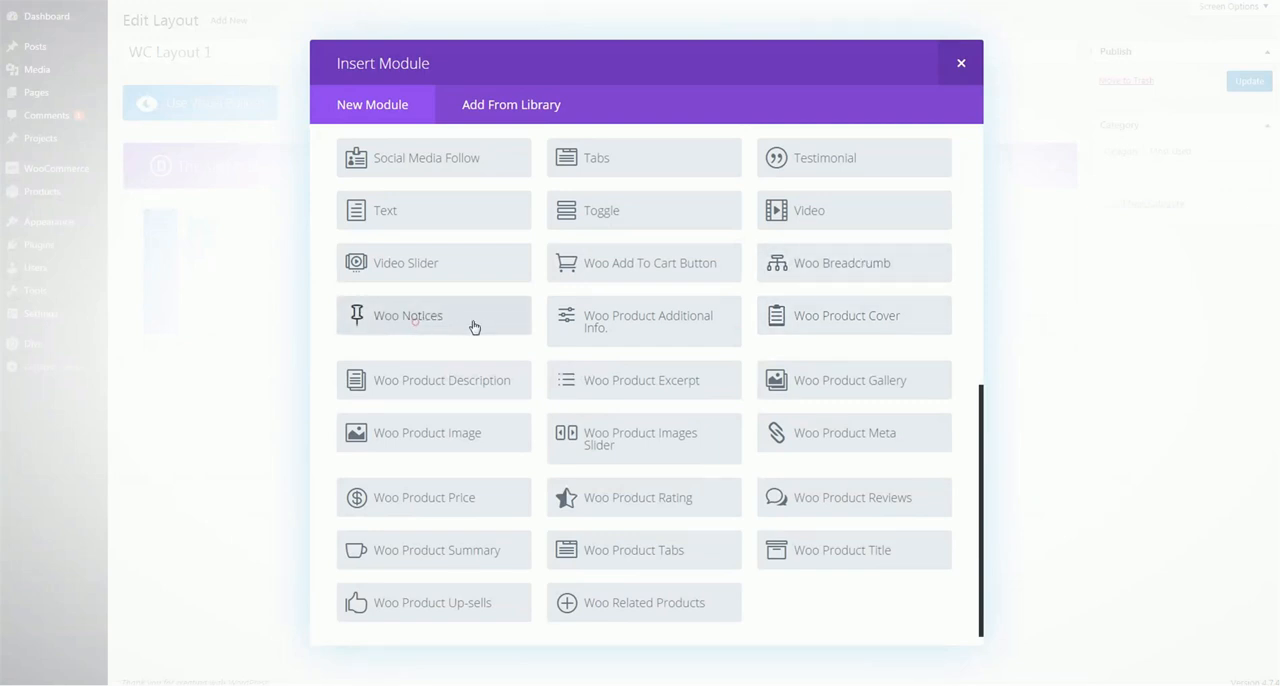
click(470, 326)
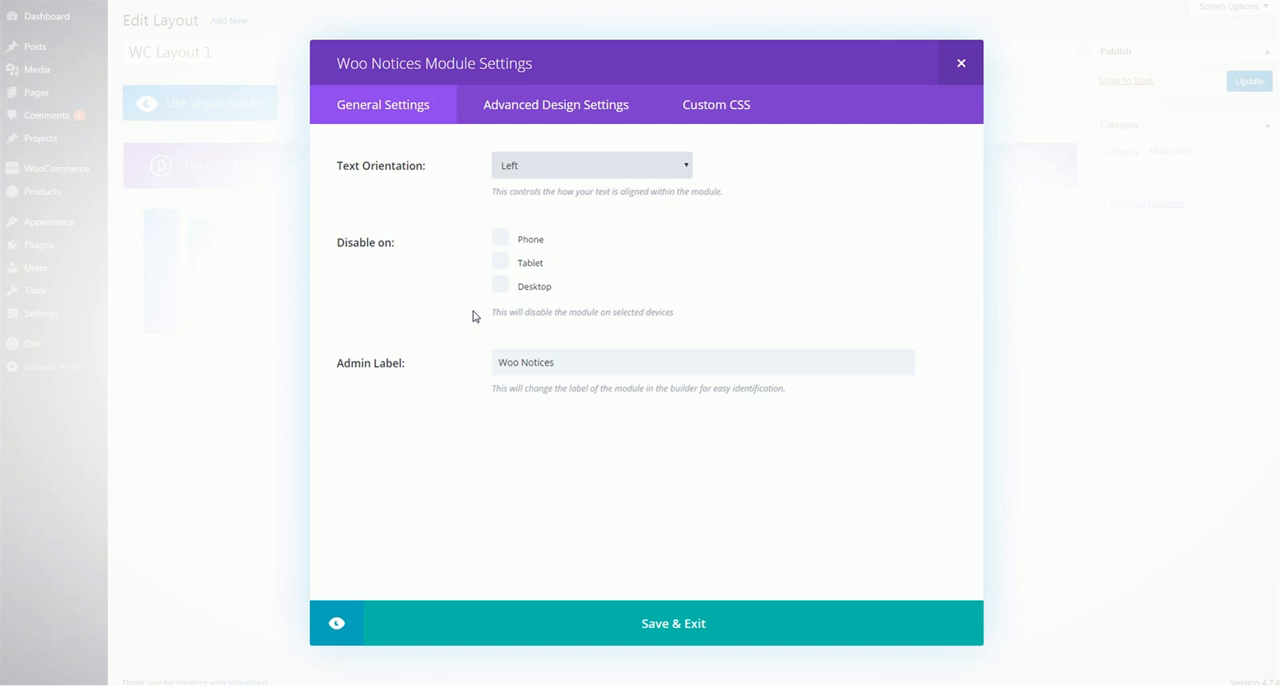
Look through the Woo Notices design settings, enable custom styles for the notice button, review its options and close the settings
click(557, 118)
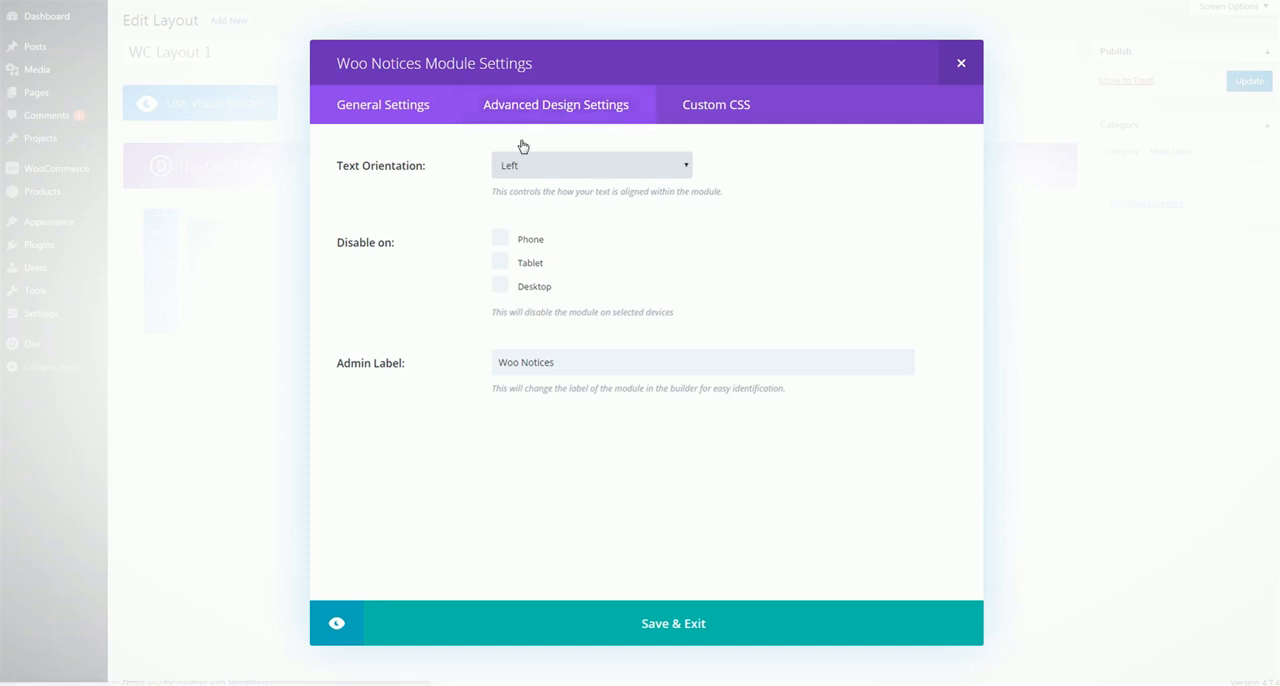
click(560, 109)
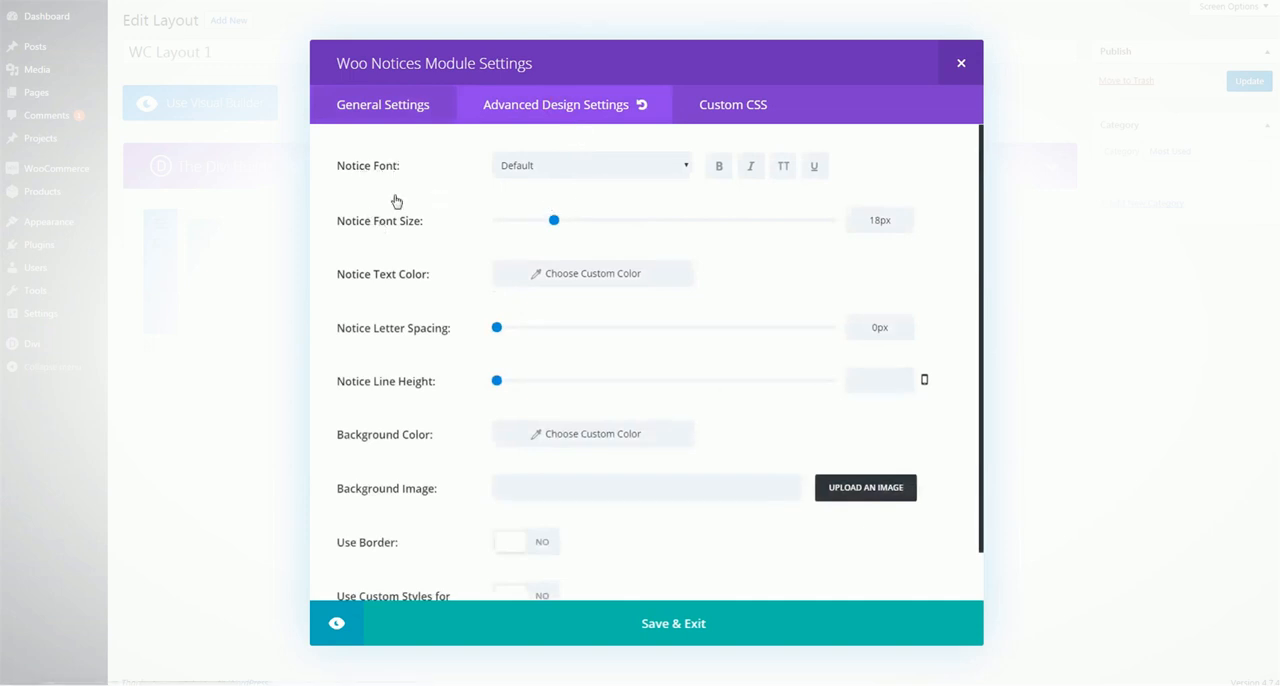
scroll(420, 258, down, 1)
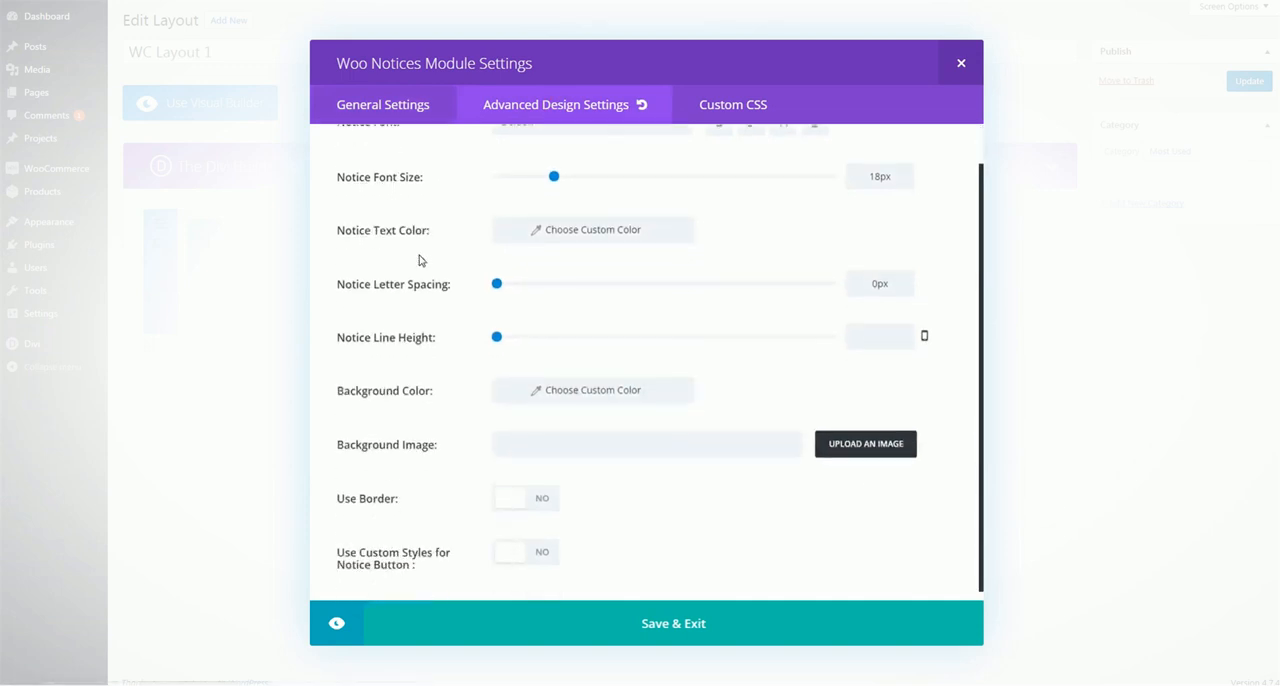
click(555, 539)
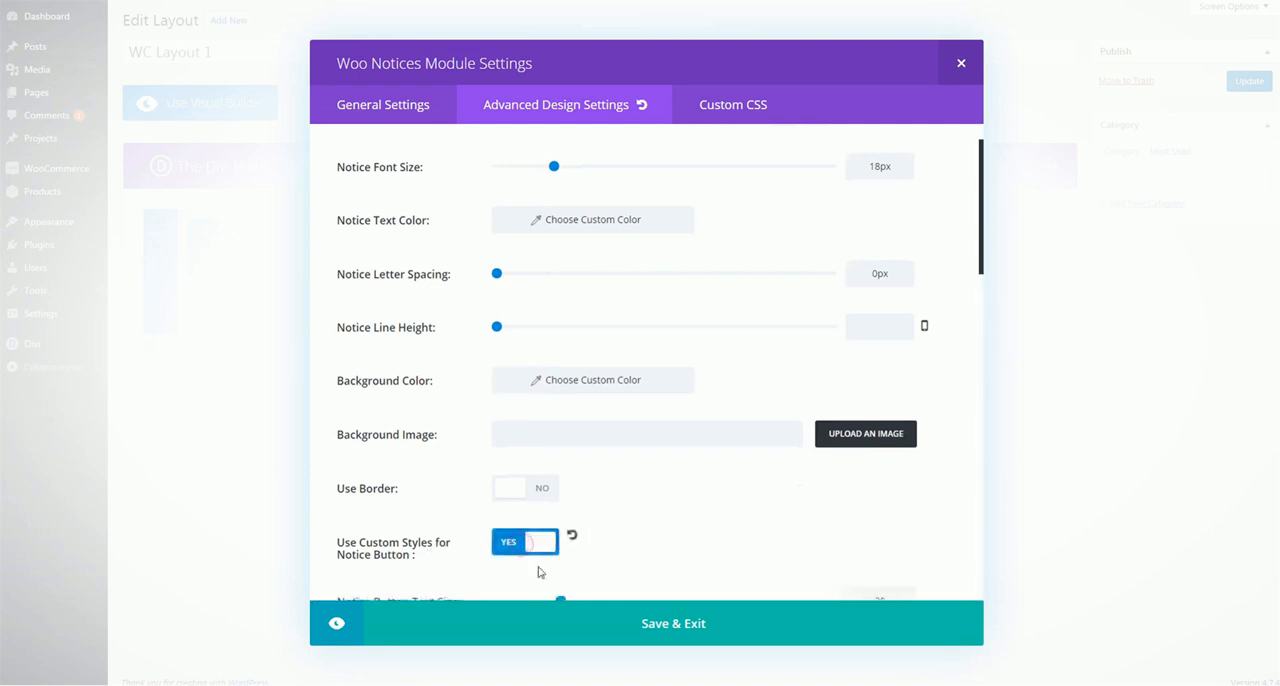
scroll(549, 394, down, 5)
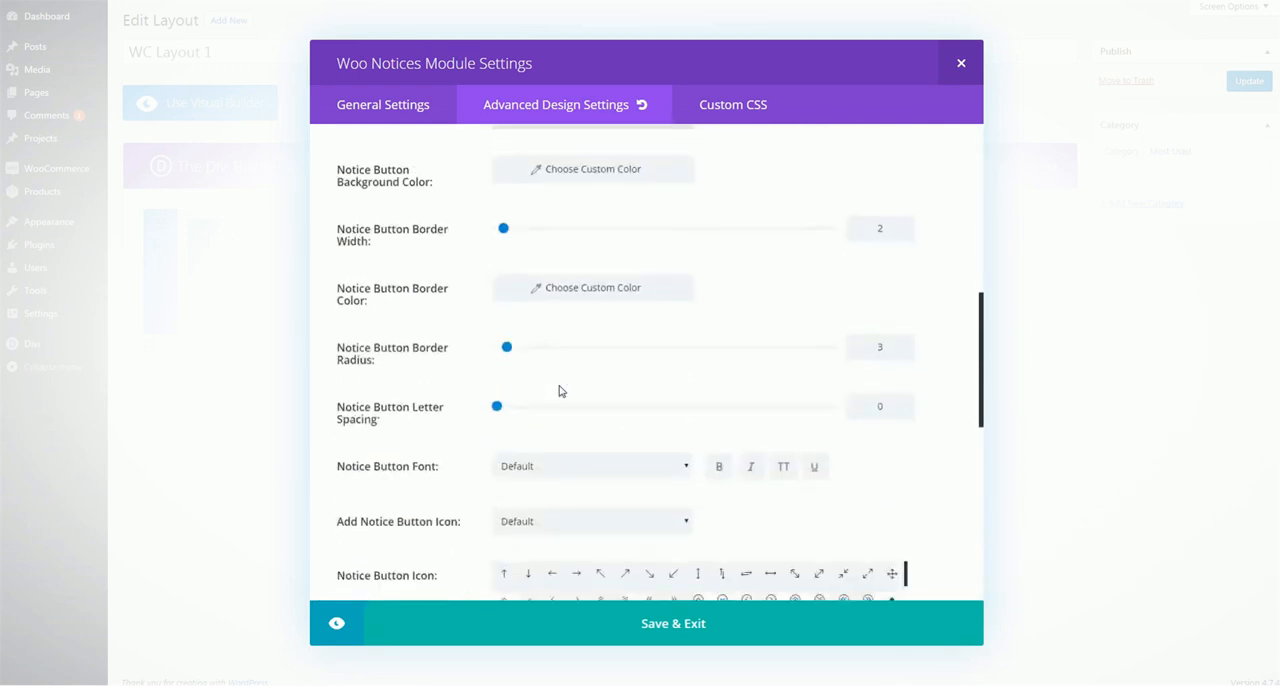
scroll(559, 390, down, 3)
click(964, 60)
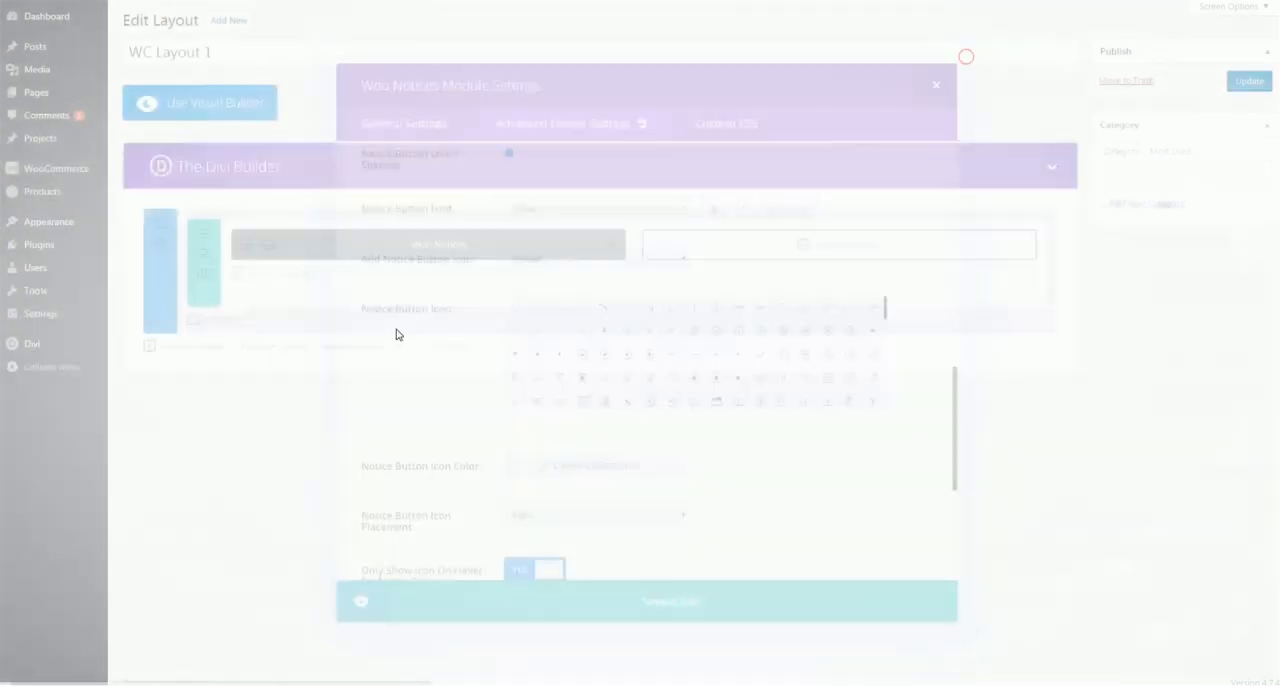
Replace the Woo Notices module in the first column with a Woo Product Additional Info. module
click(608, 244)
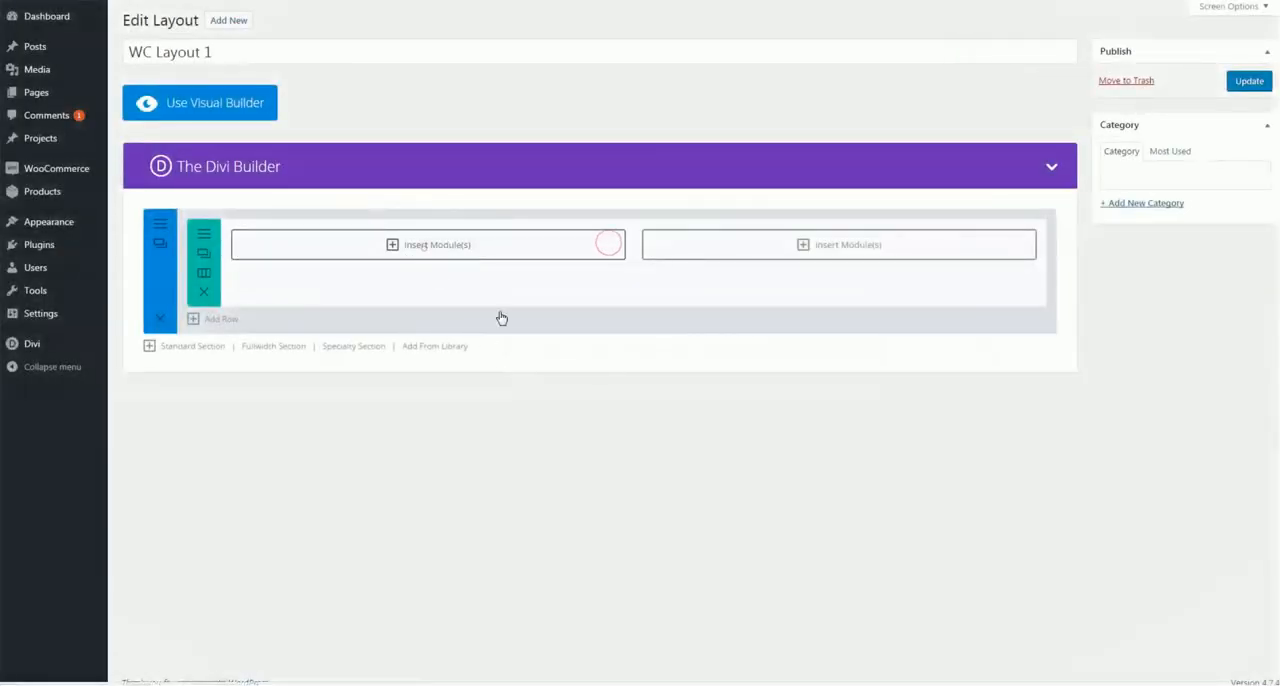
click(423, 245)
scroll(770, 380, down, 4)
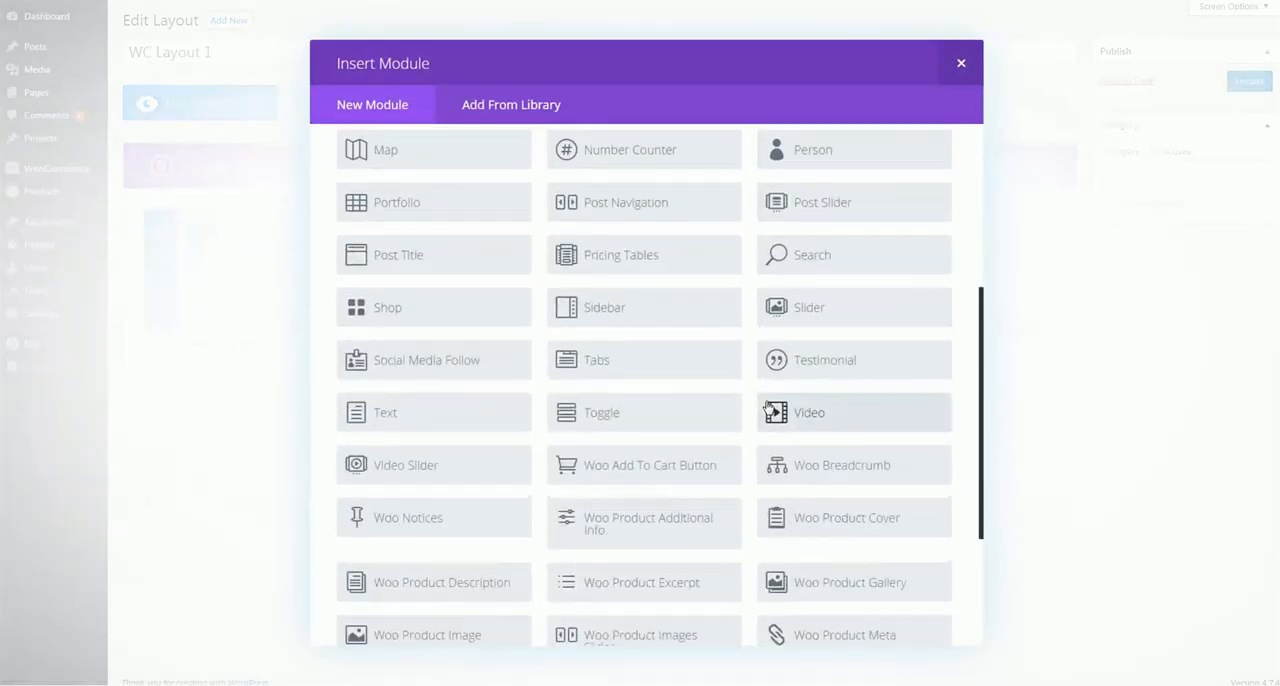
scroll(700, 450, down, 1)
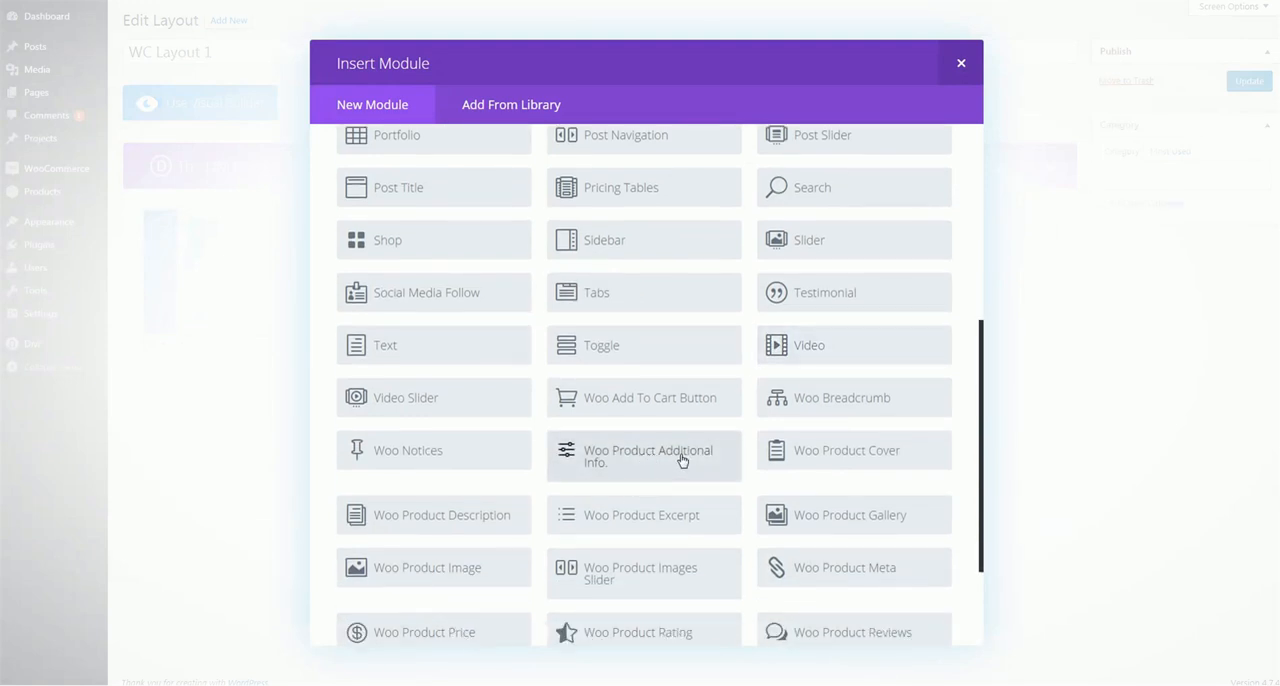
click(682, 460)
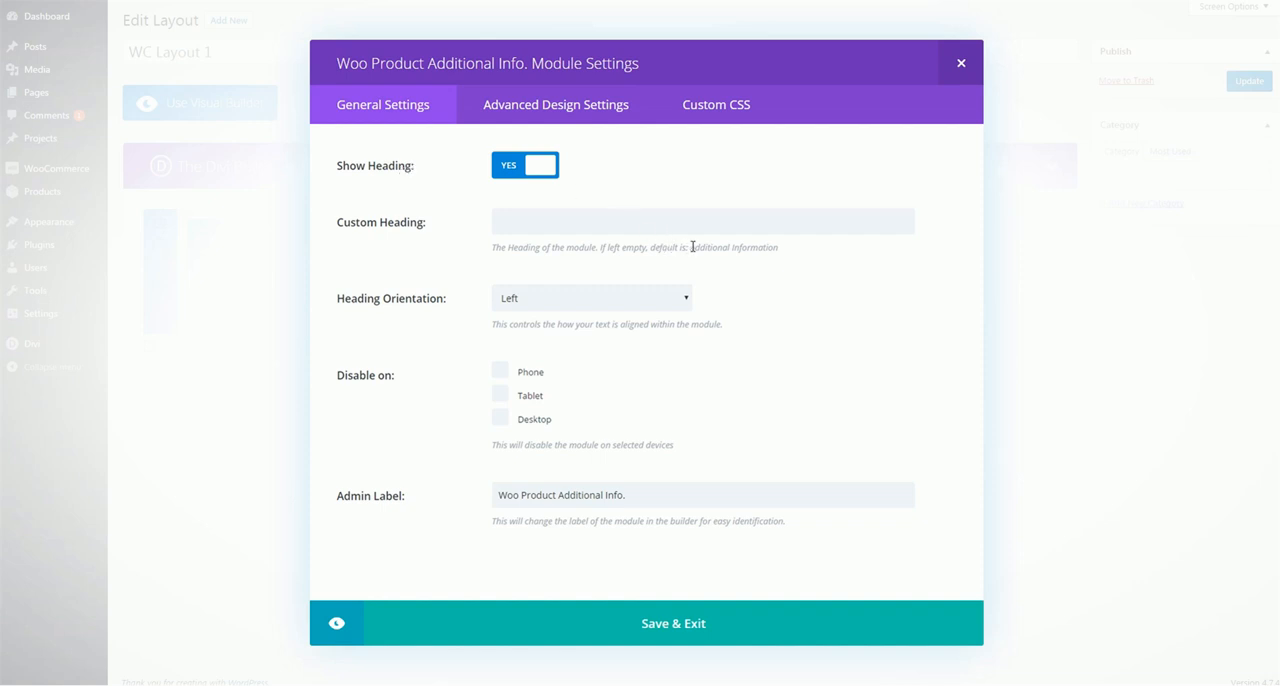
Check the default heading text, then try hiding the module's heading and show it again
drag(690, 246, 779, 246)
click(755, 246)
click(516, 170)
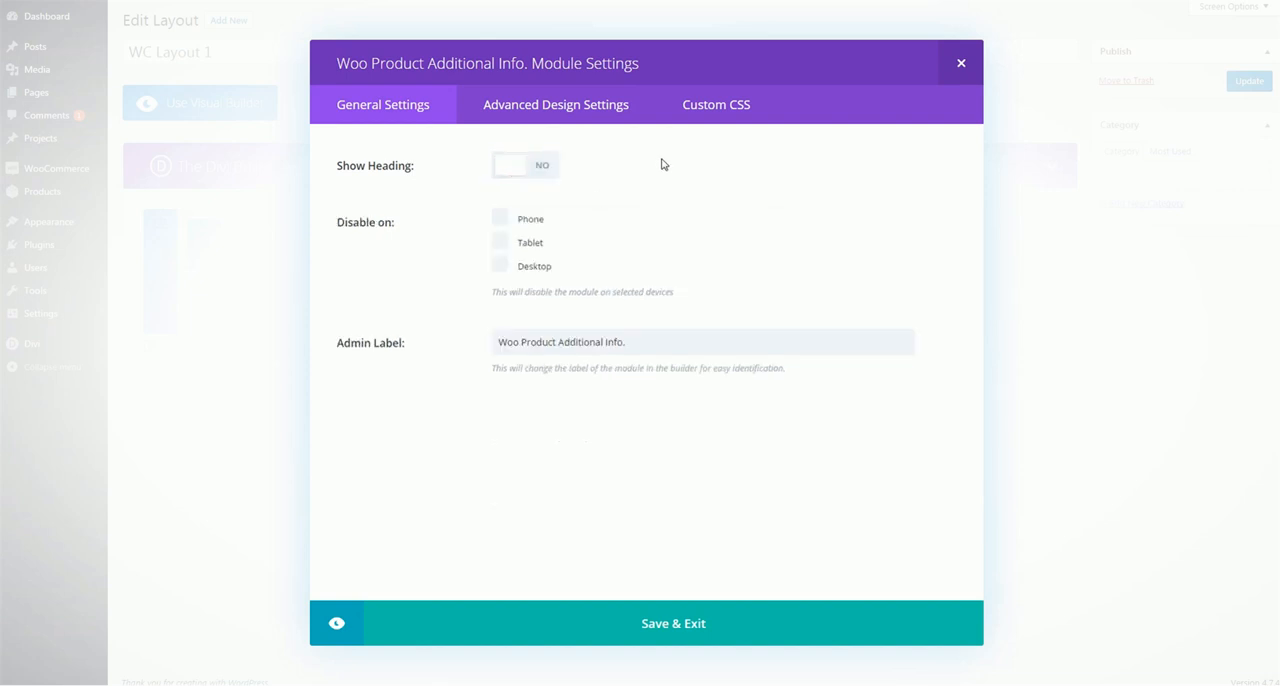
click(540, 171)
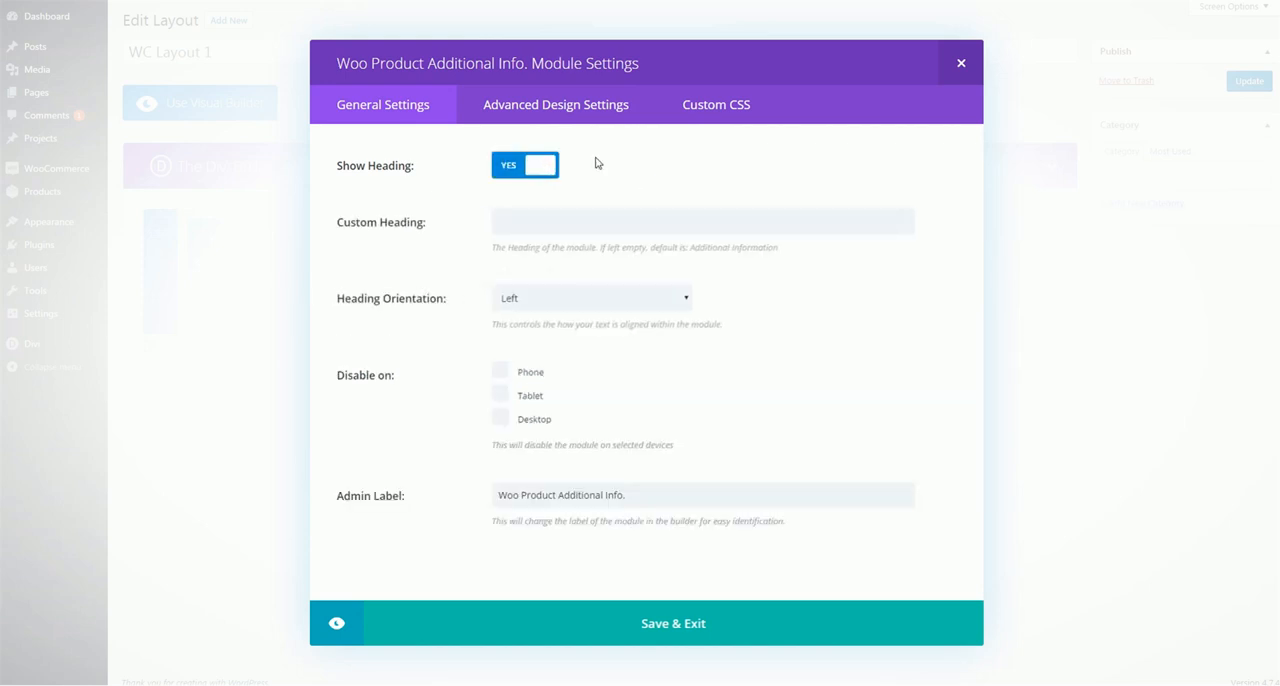
Set the module's custom heading to "Know More" and view the heading orientation choices
click(500, 222)
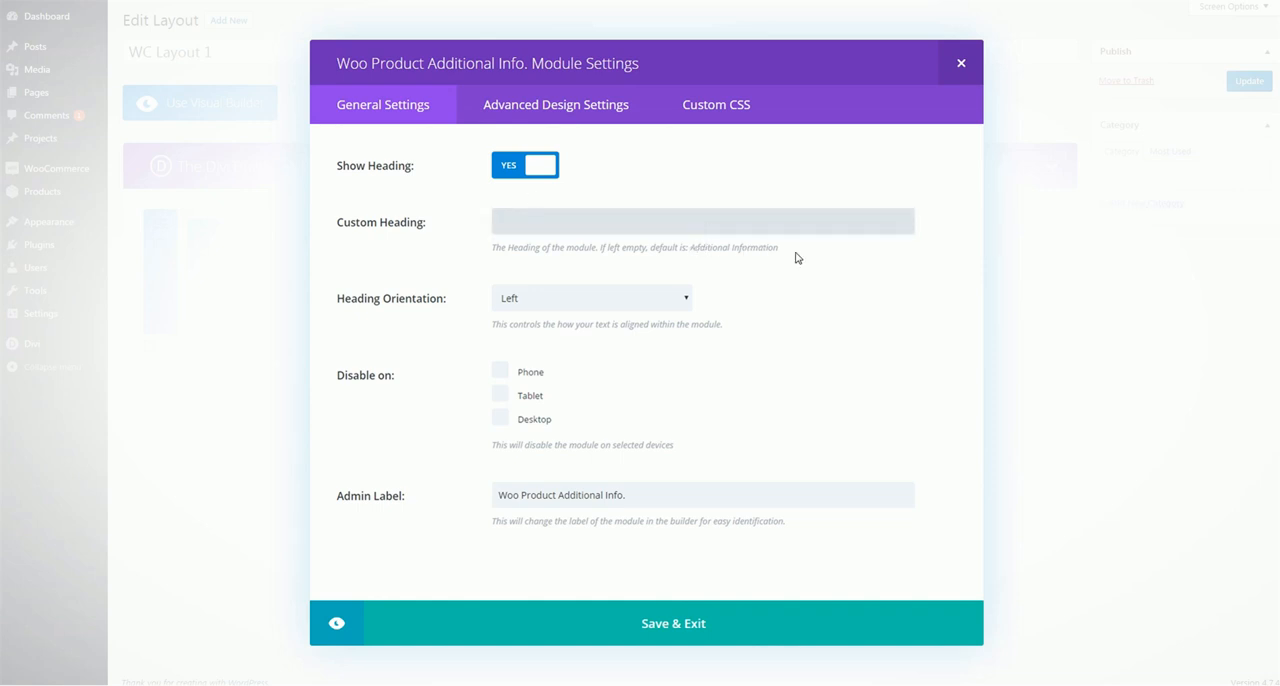
click(681, 218)
text(Know More)
click(576, 298)
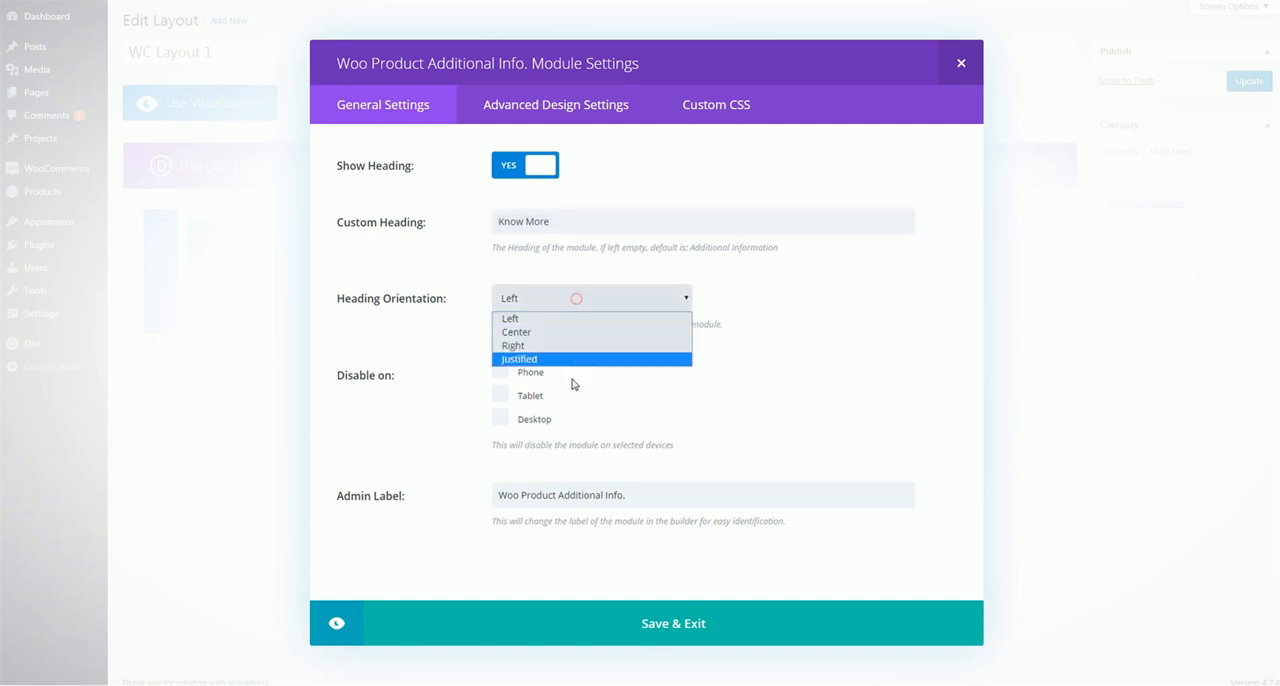
click(811, 320)
Examine the Woo Product Additional Info. heading font, background, border, margin and padding settings, then close the module settings
click(589, 118)
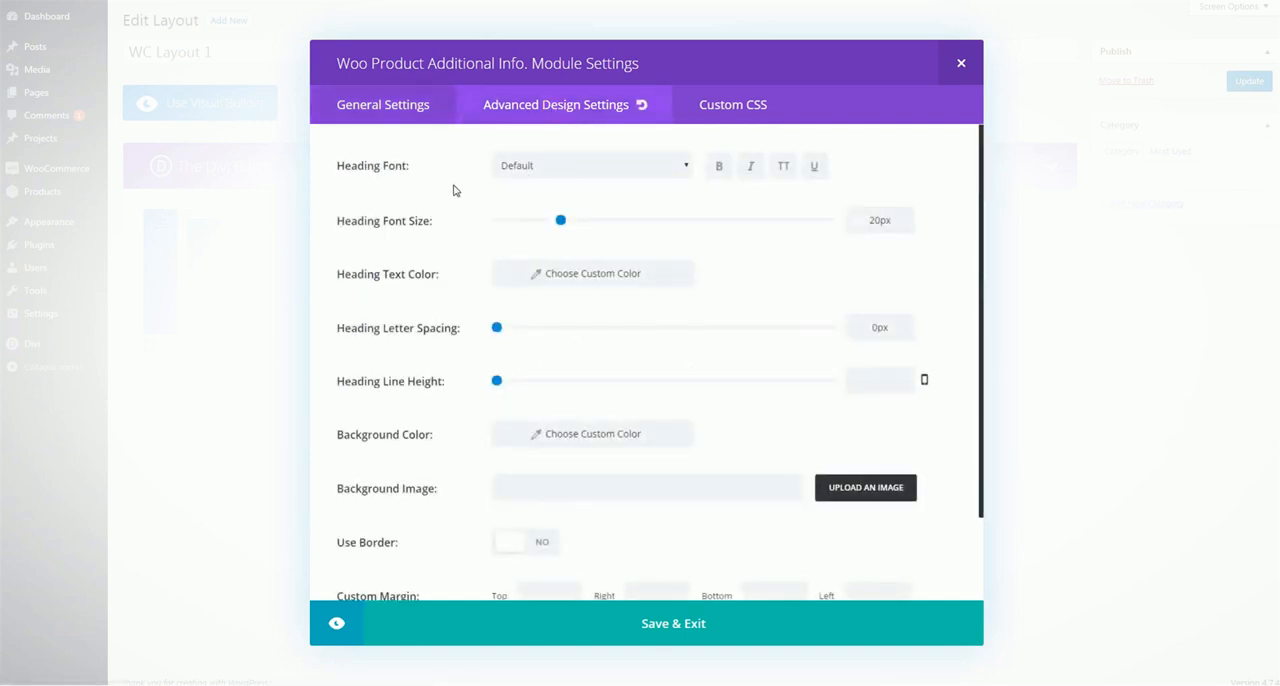
scroll(405, 284, down, 1)
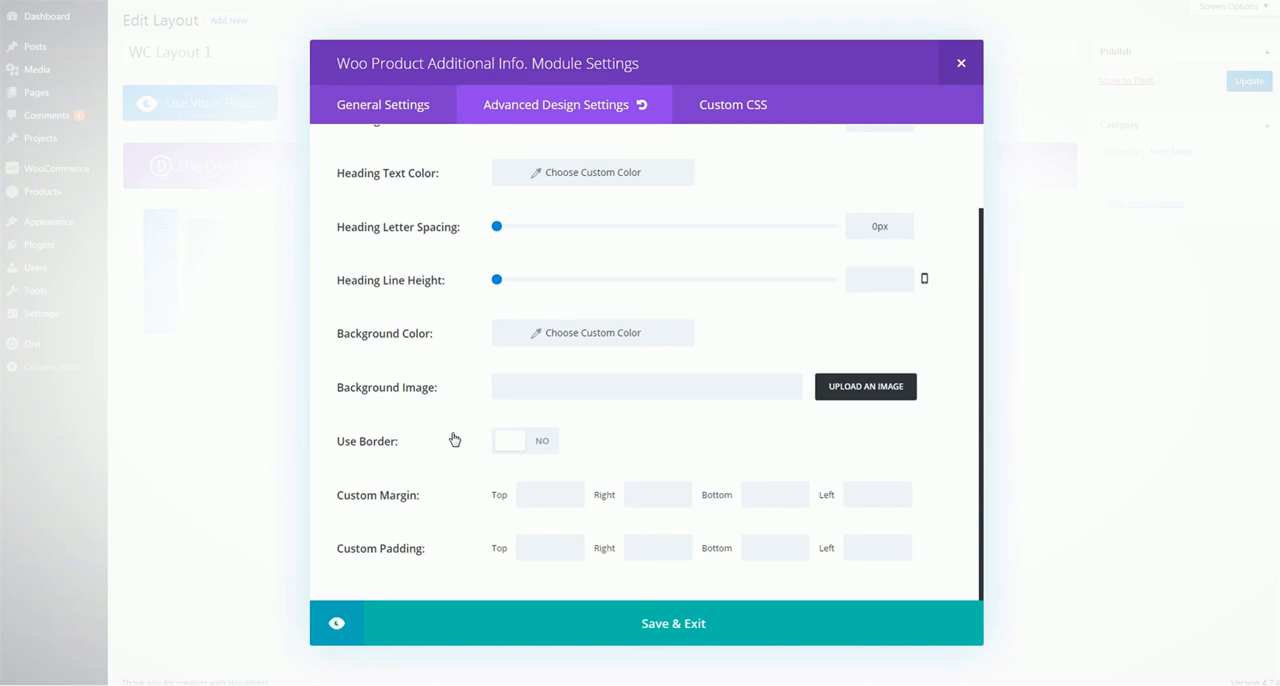
click(965, 66)
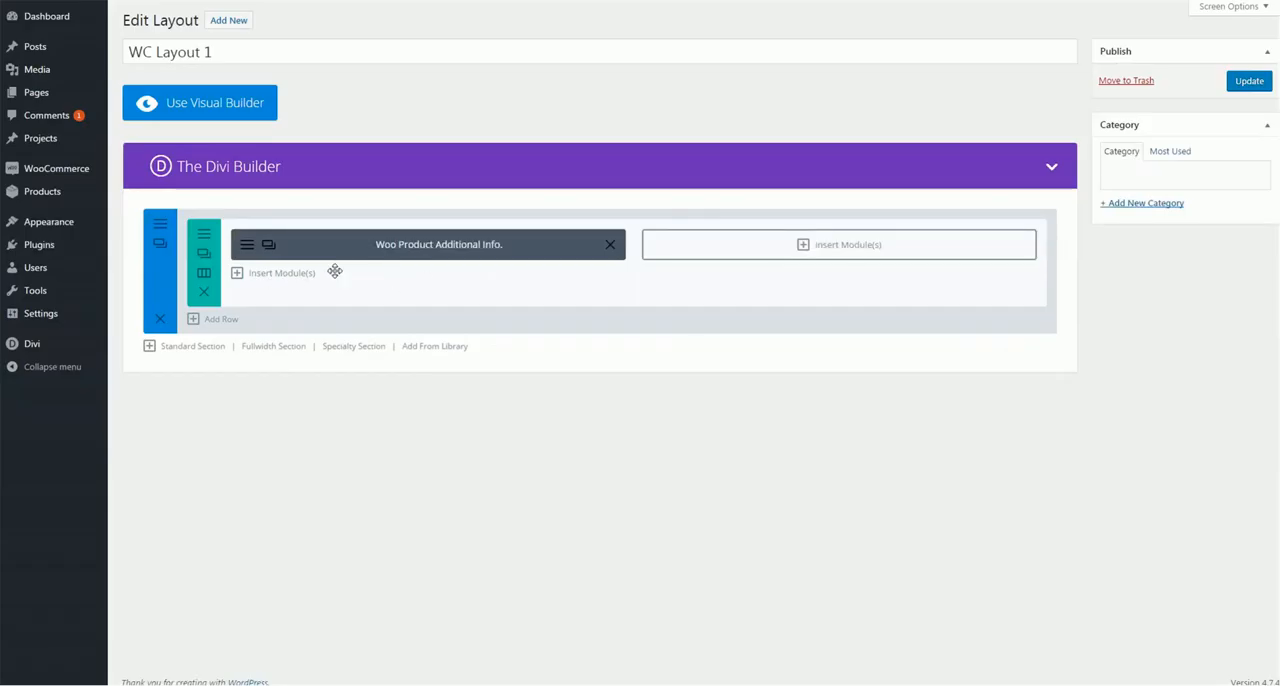
Check the cover on the Shoes Product page and insert a Woo Product Cover module below Woo Product Additional Info
click(297, 273)
scroll(635, 280, down, 5)
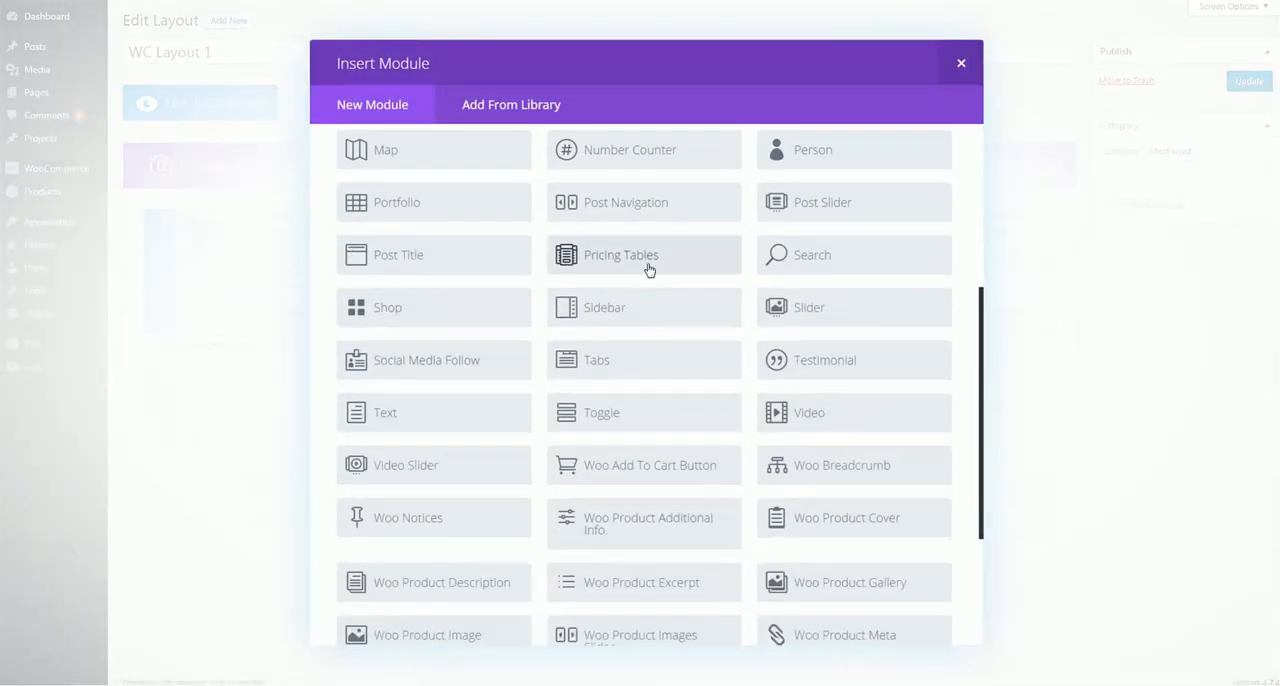
scroll(648, 270, down, 3)
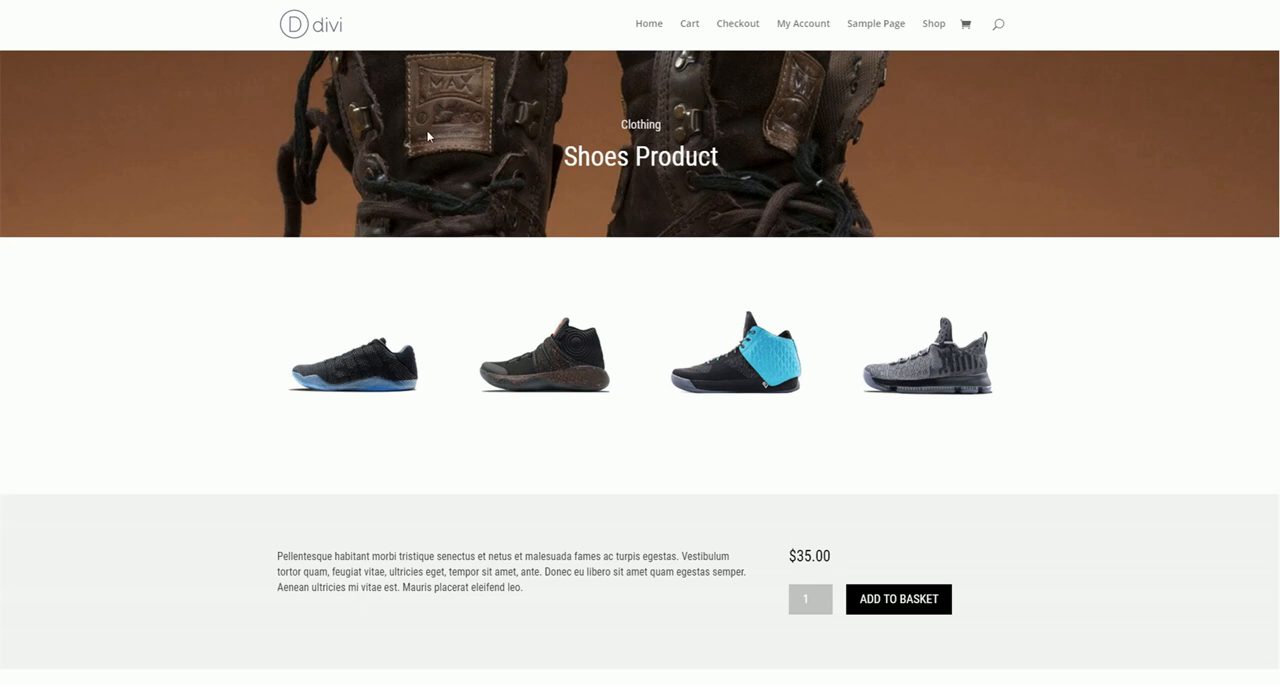
scroll(479, 408, down, 3)
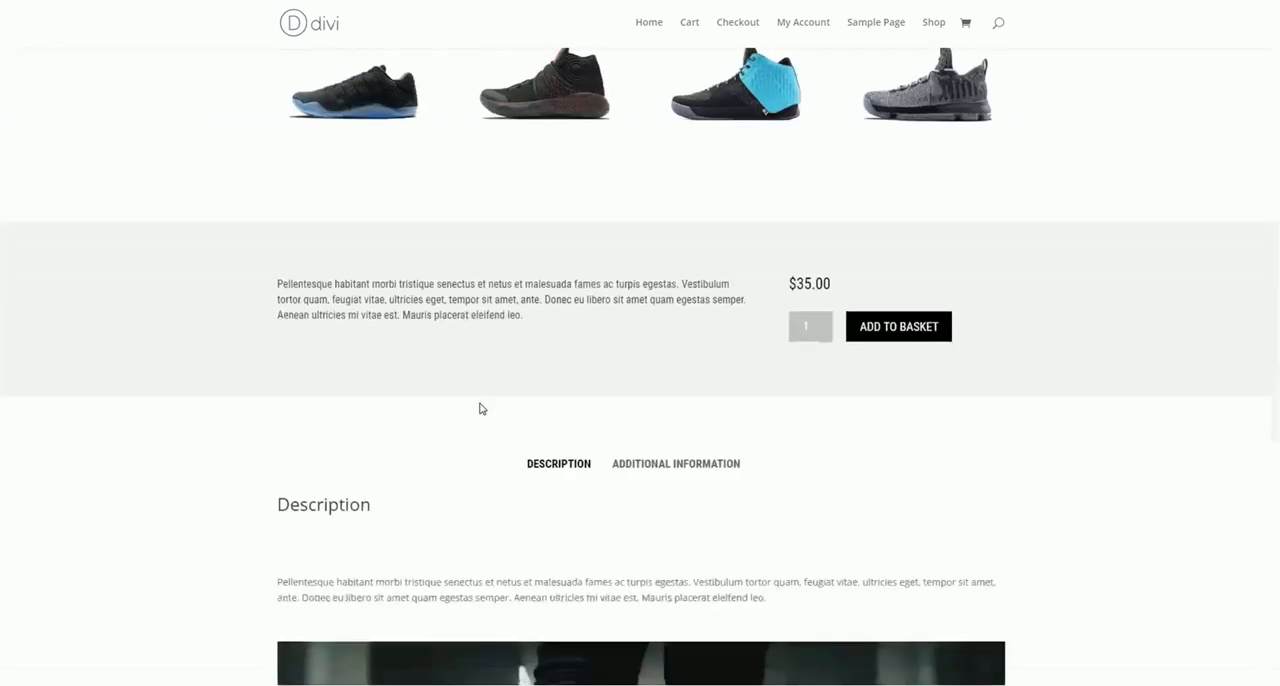
scroll(457, 354, up, 3)
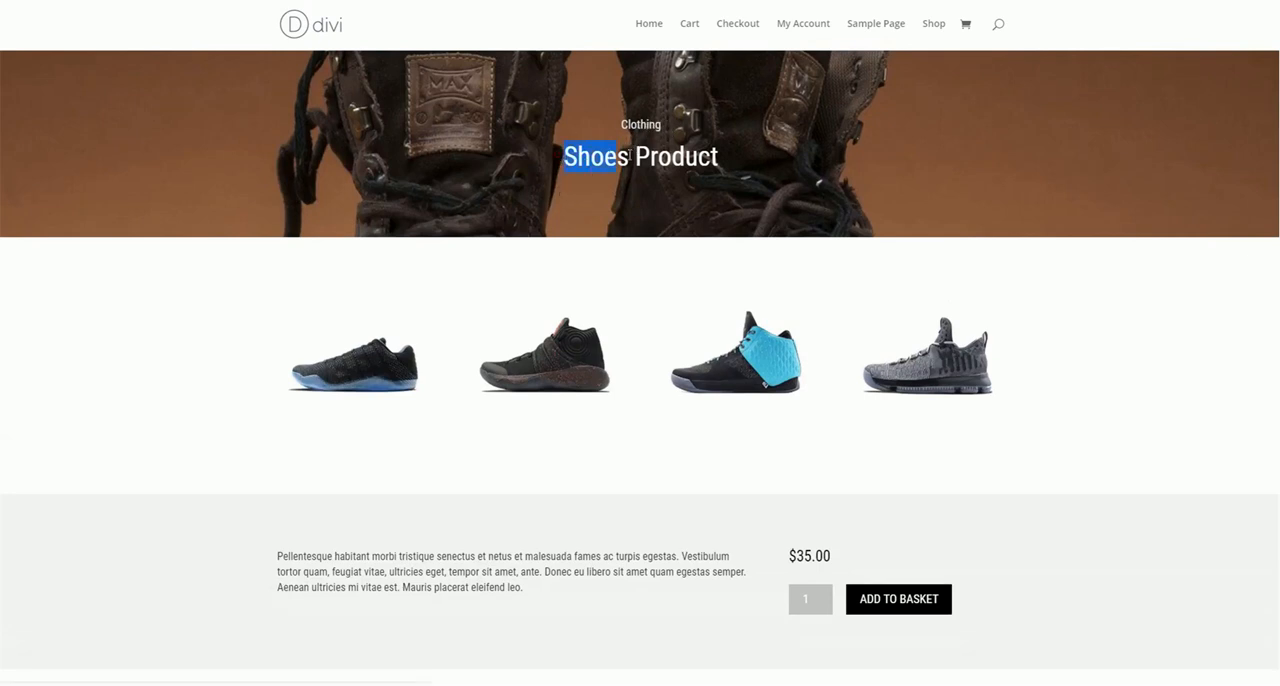
drag(628, 156, 771, 128)
click(701, 190)
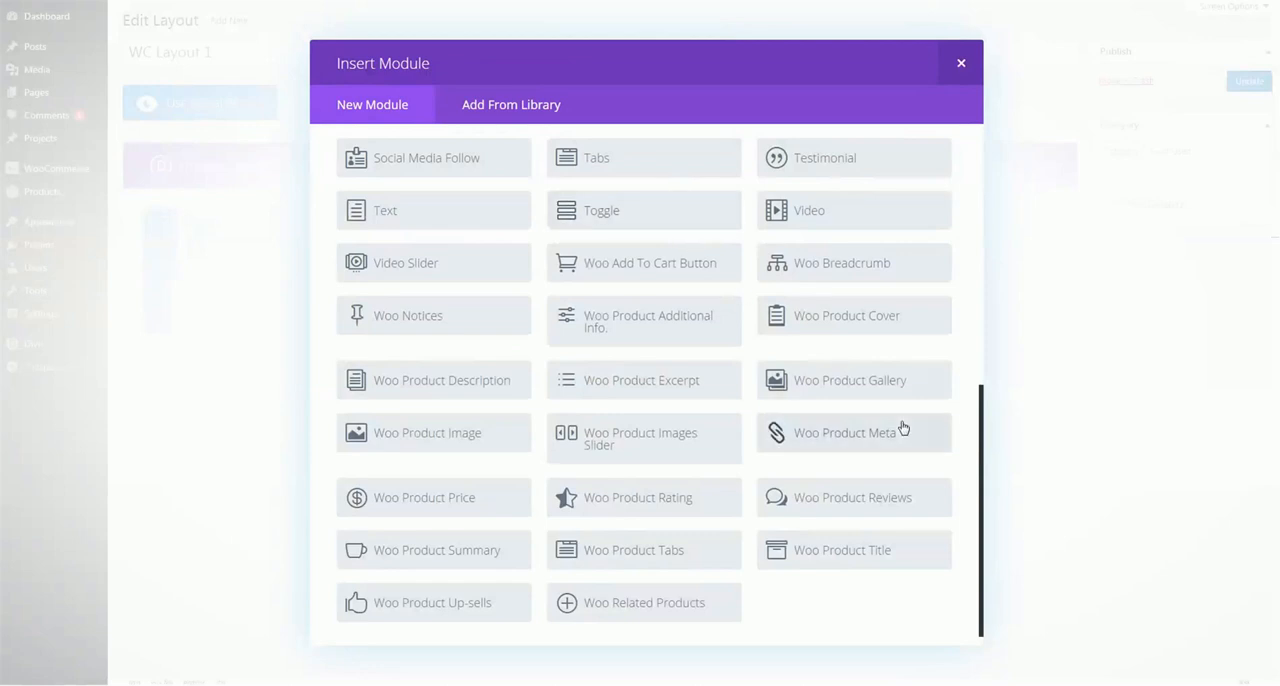
click(858, 313)
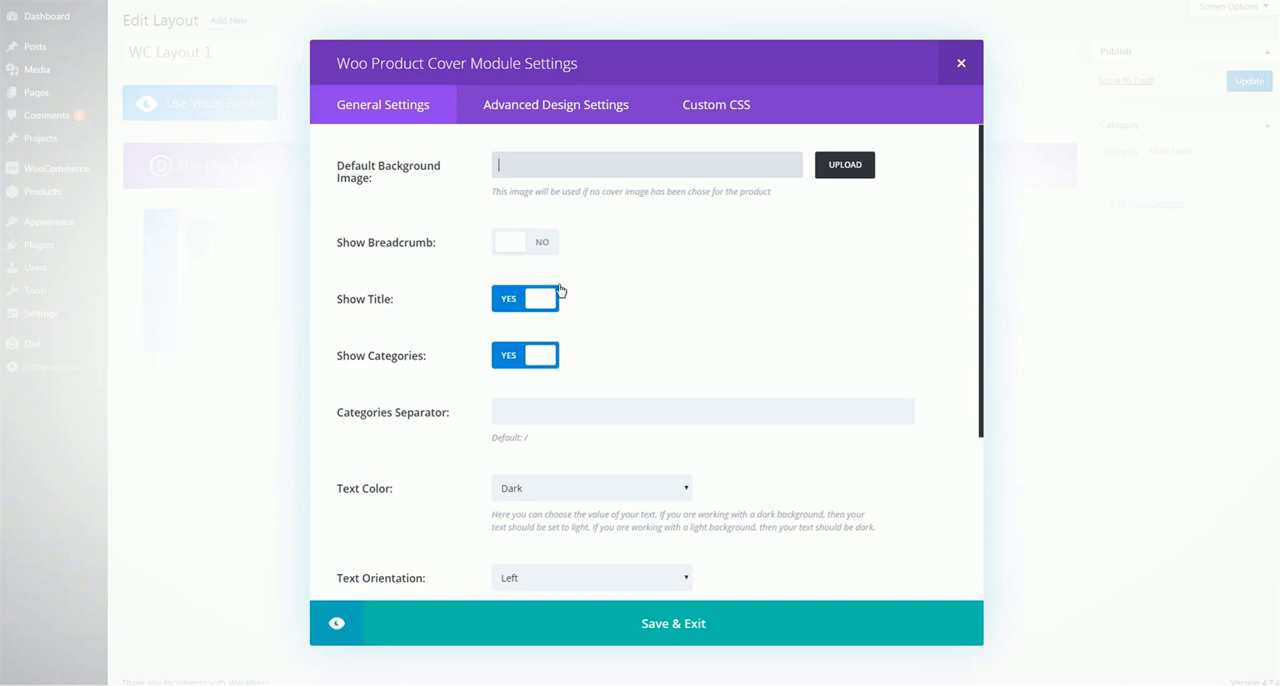
Set the Woo Product Cover module's categories separator to "-"
scroll(580, 285, down, 3)
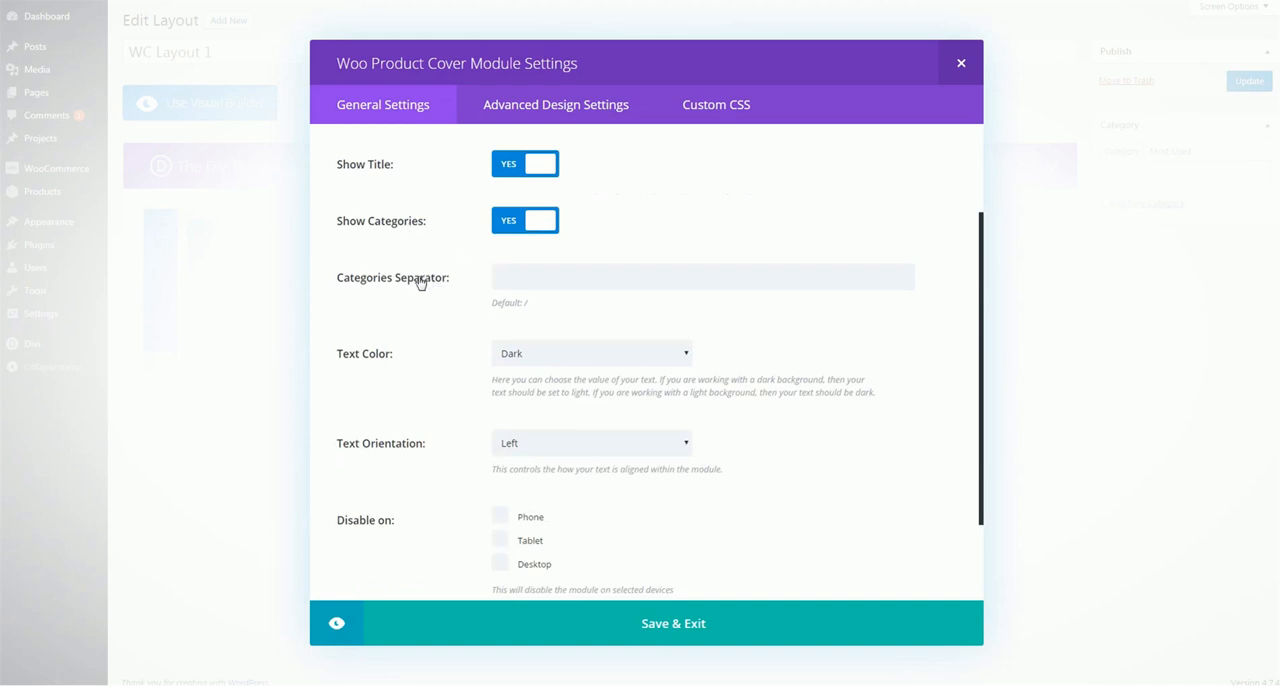
double_click(523, 302)
click(563, 276)
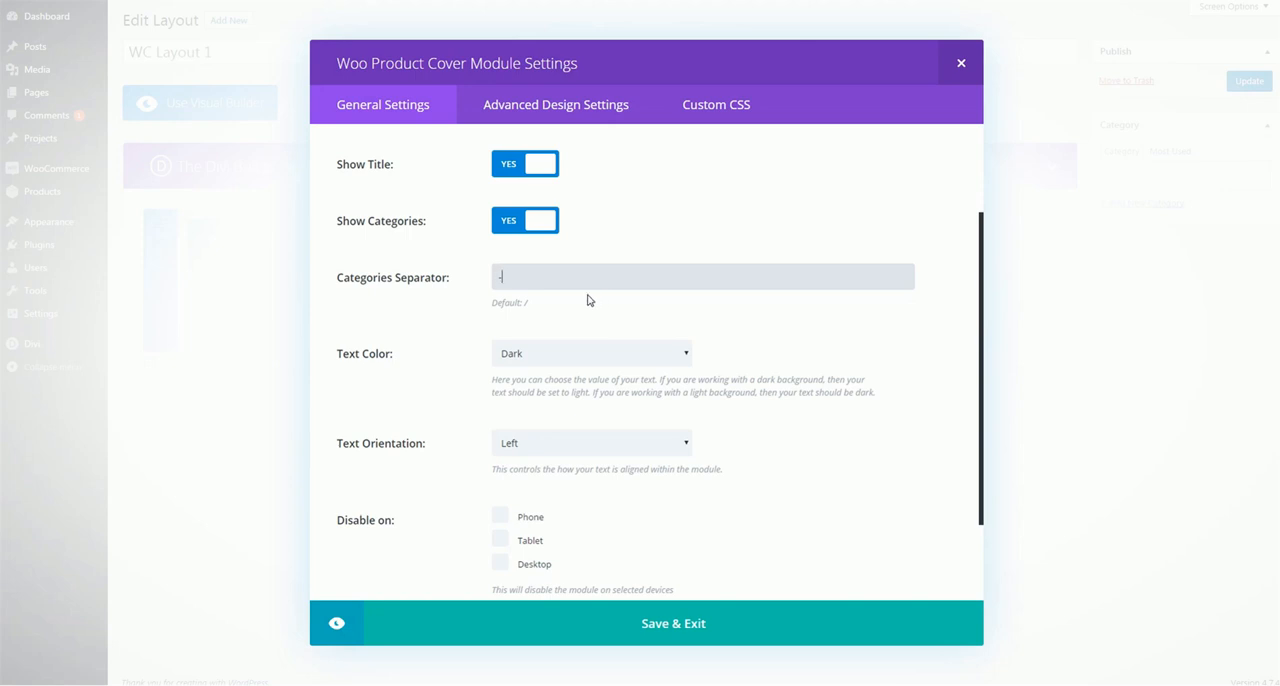
drag(565, 278, 469, 279)
click(536, 281)
drag(542, 306, 514, 304)
click(623, 308)
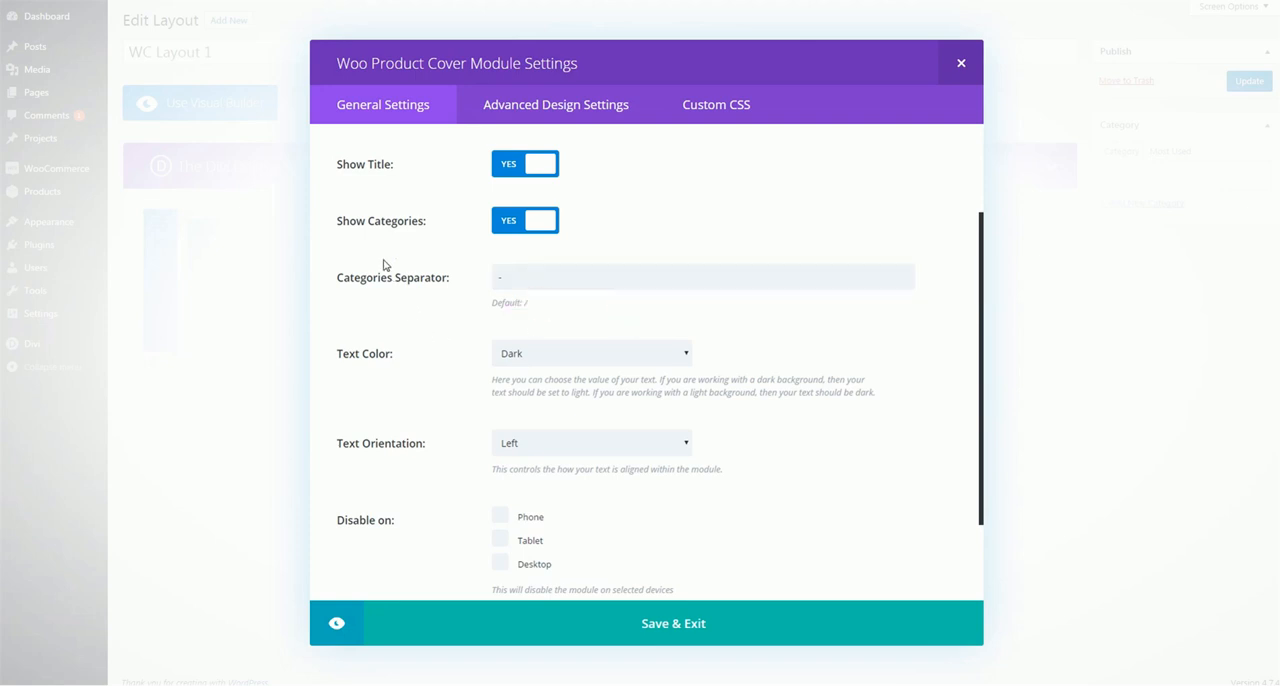
Examine the Woo Product Cover's text color, orientation and device settings, and its title, breadcrumb, categories, border and spacing design options
scroll(383, 263, down, 1)
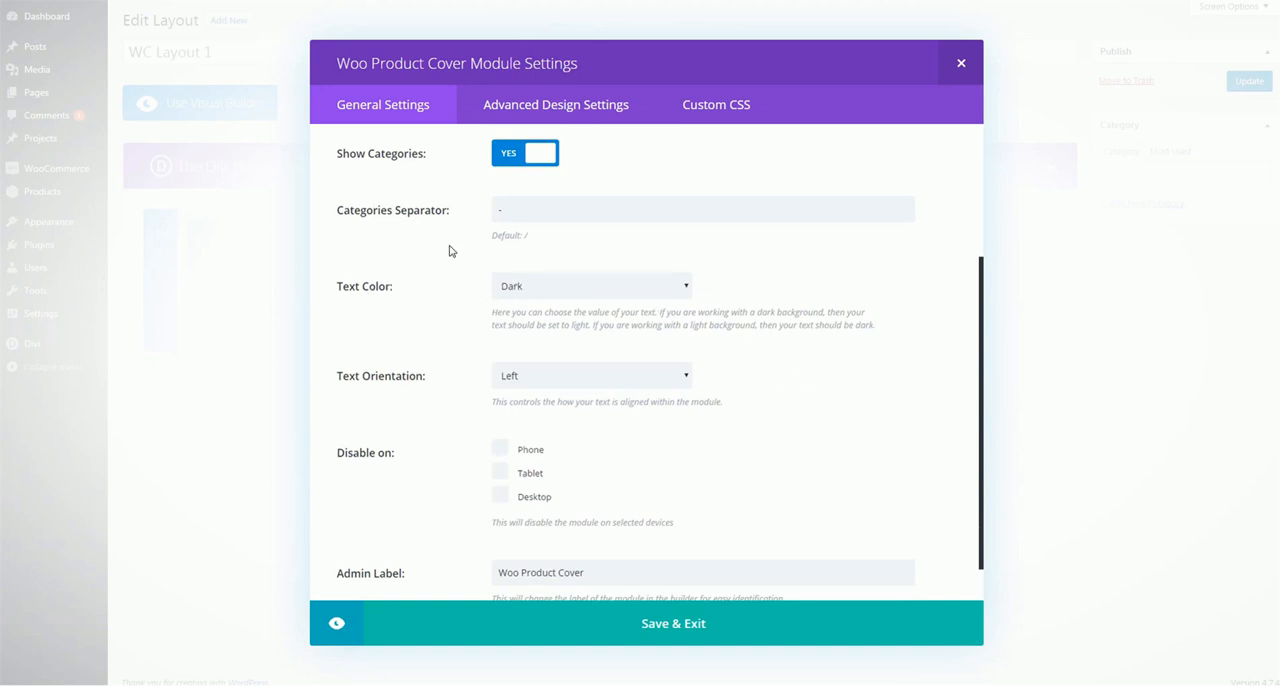
scroll(608, 346, down, 1)
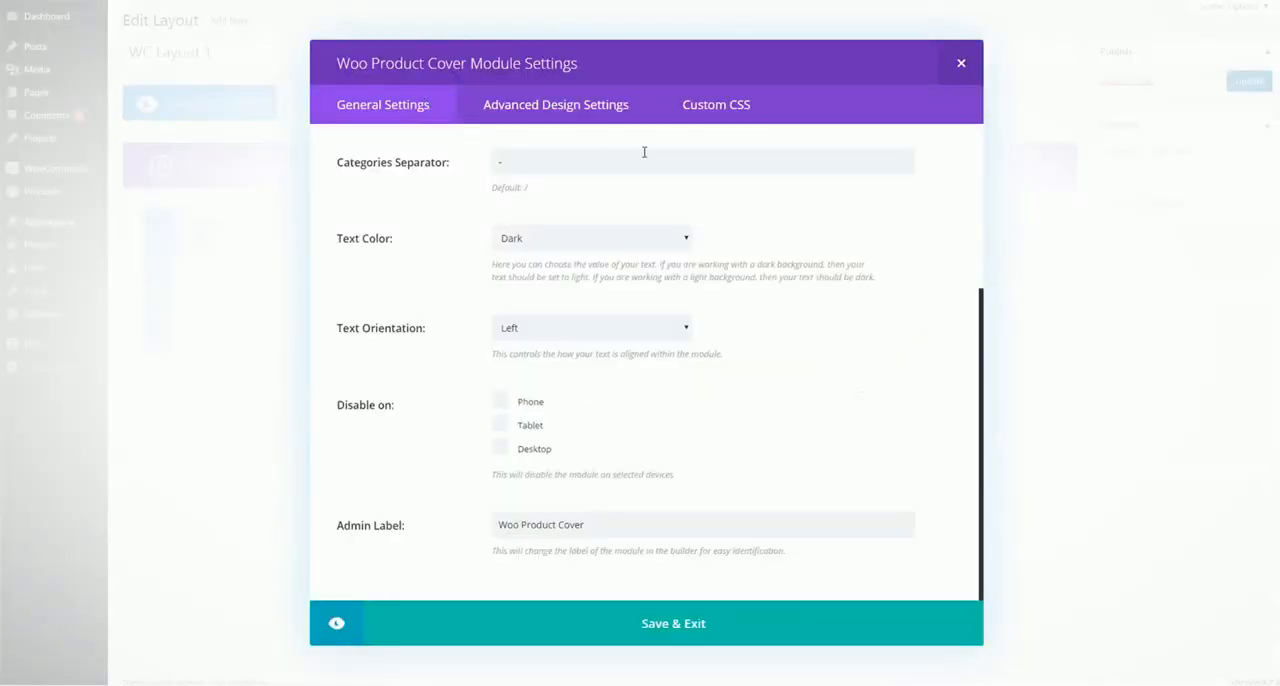
click(566, 112)
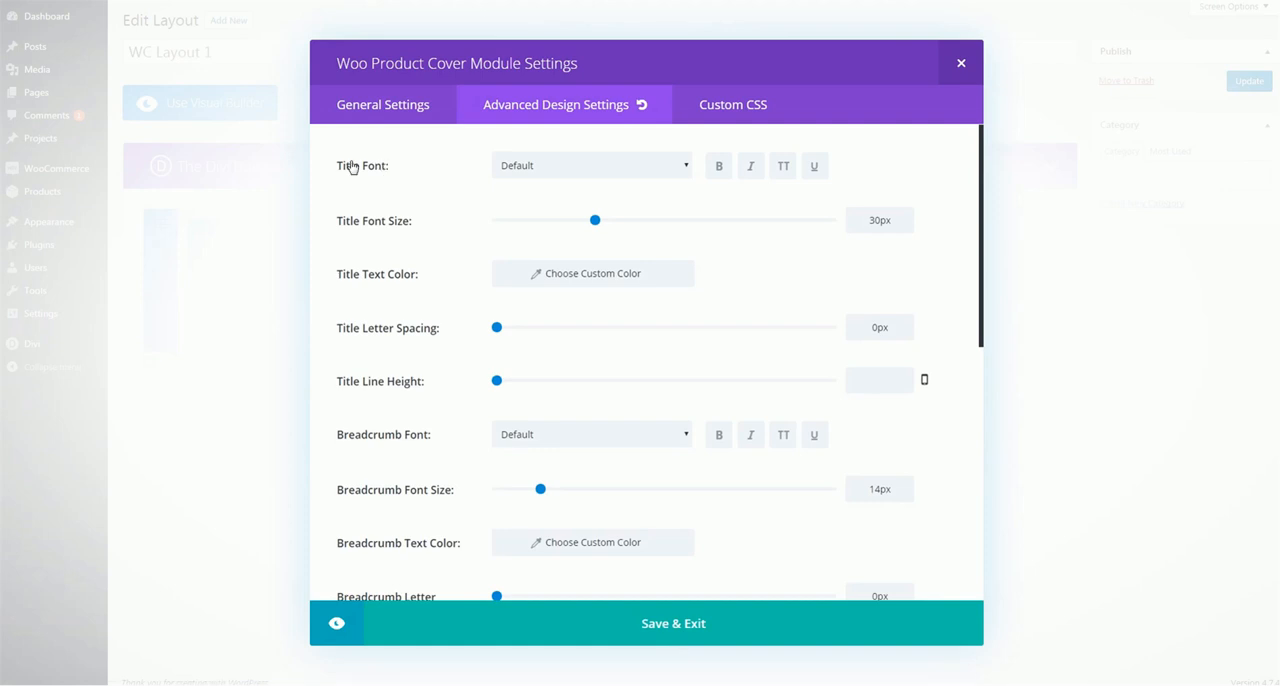
scroll(351, 166, down, 4)
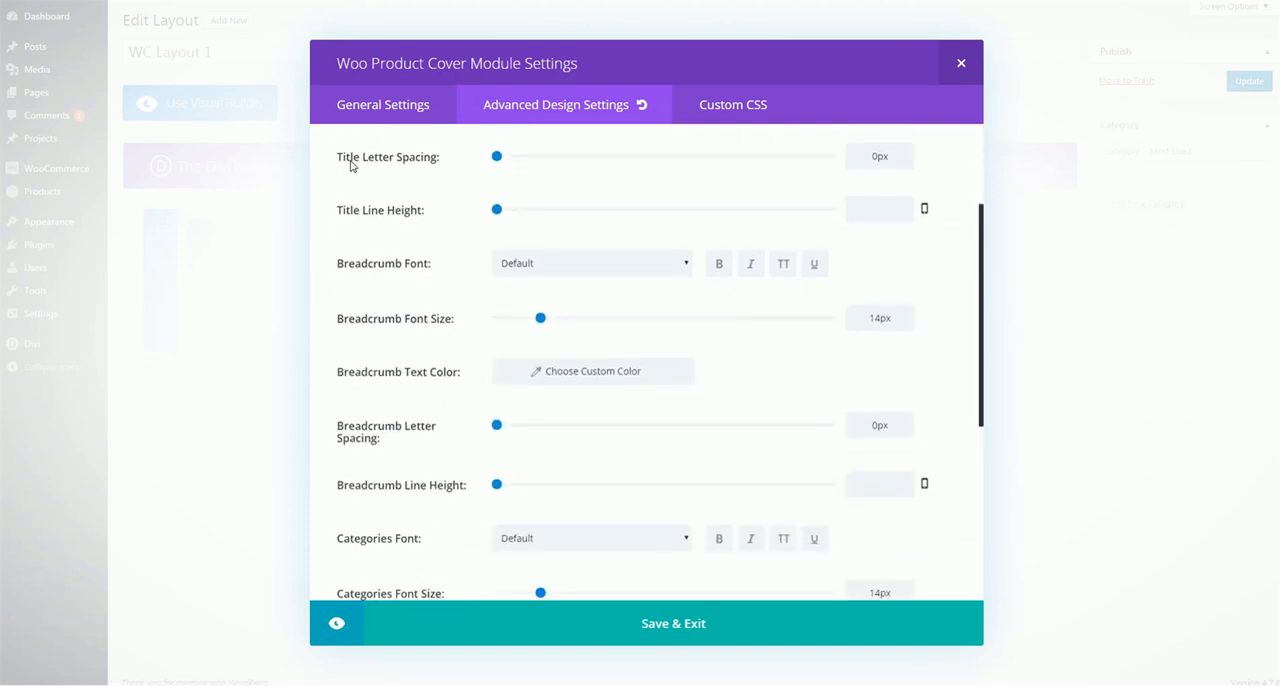
scroll(351, 166, down, 3)
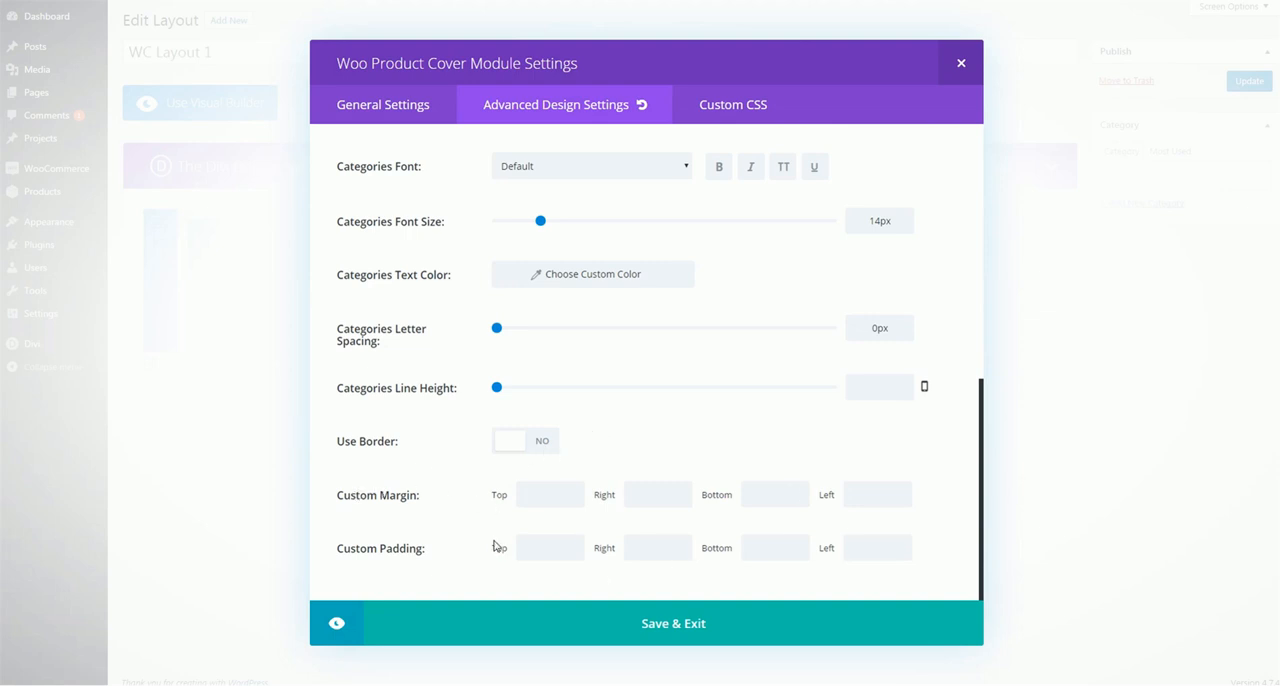
scroll(514, 436, up, 2)
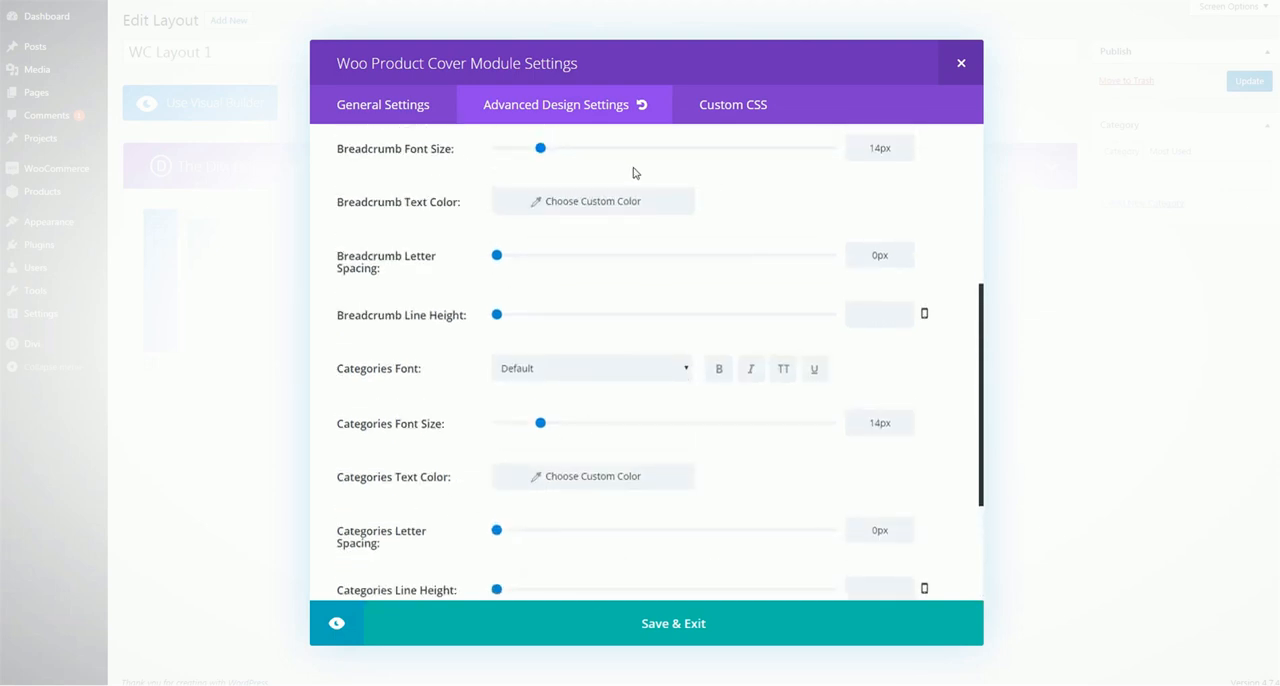
click(383, 104)
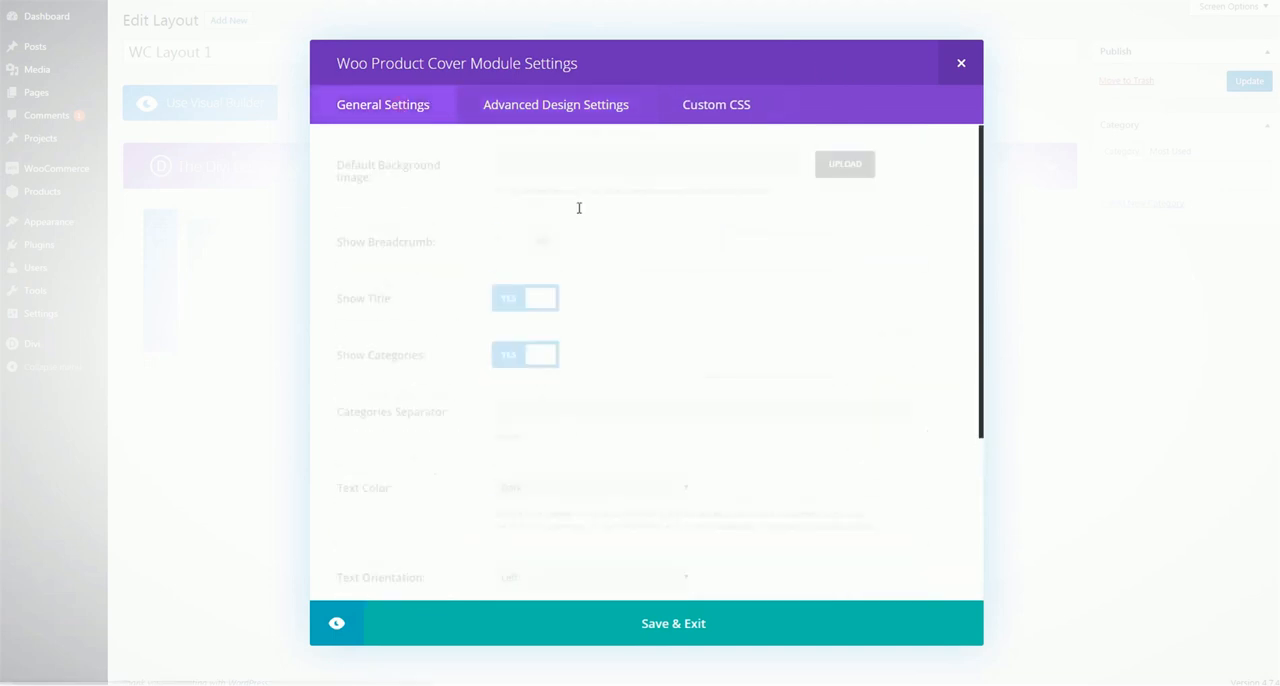
Examine the Woo Product Cover's custom CSS areas and compare them with the category and title on the Shoes Product page cover
click(730, 106)
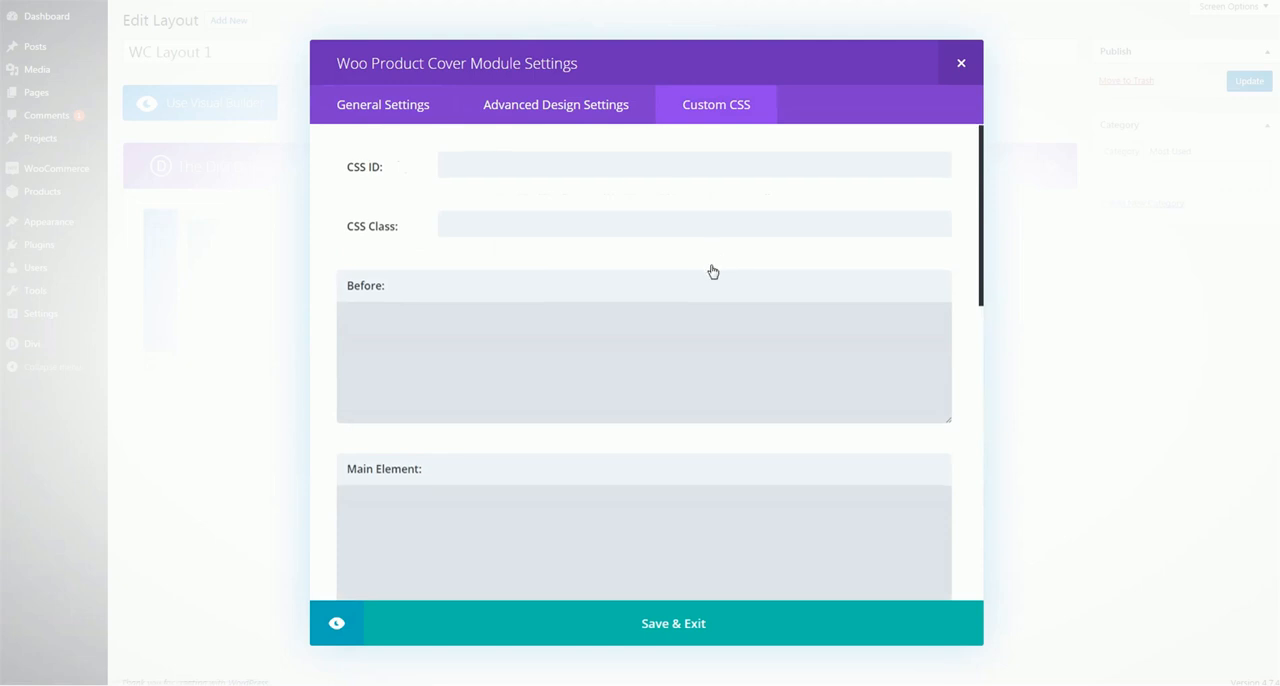
scroll(712, 265, down, 5)
scroll(712, 265, down, 1)
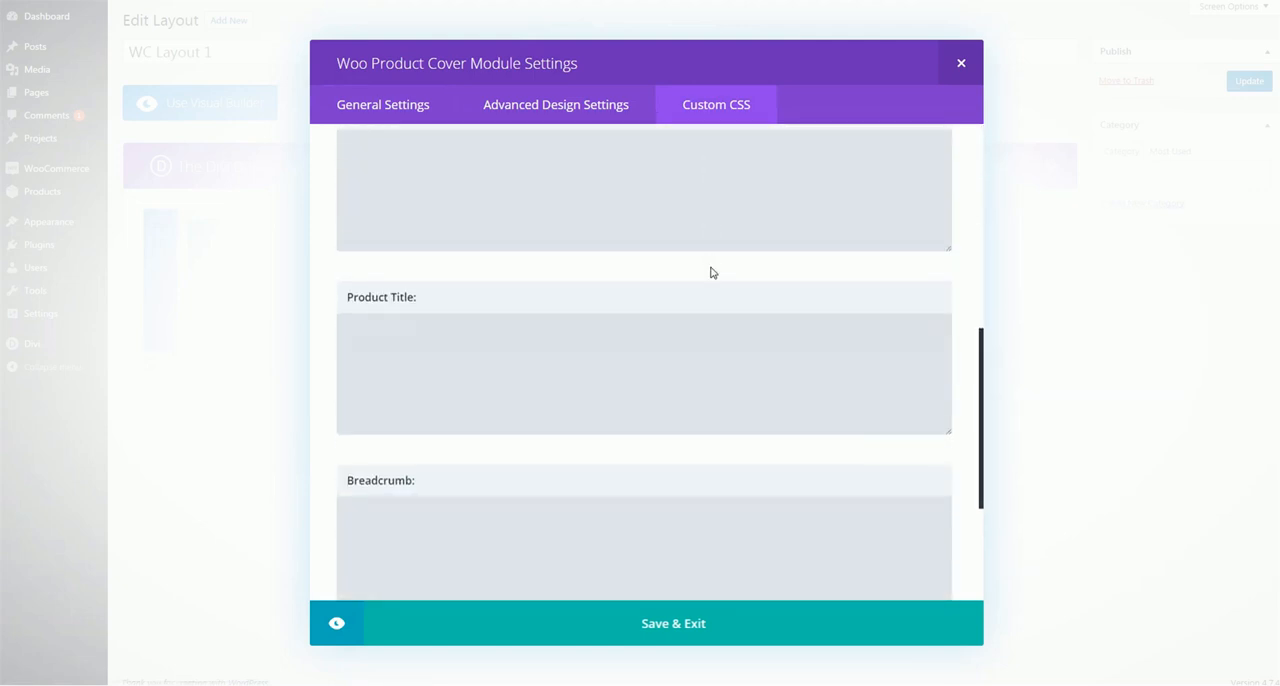
scroll(711, 271, up, 3)
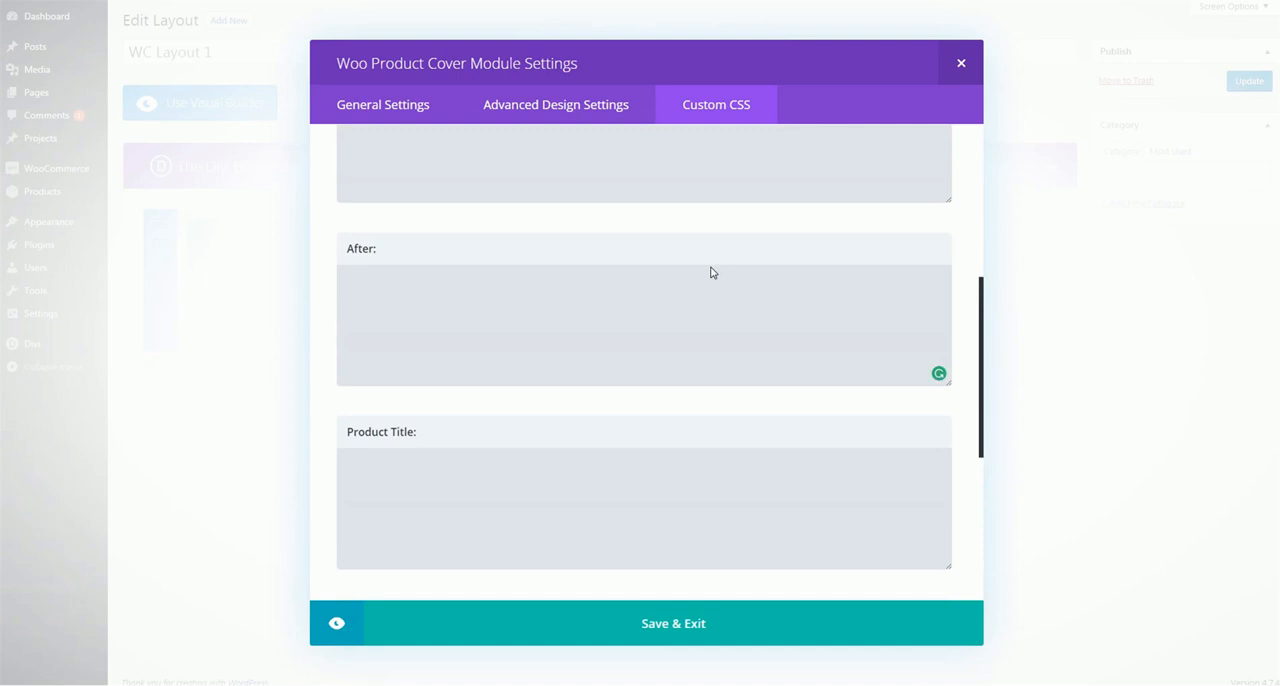
scroll(711, 271, down, 4)
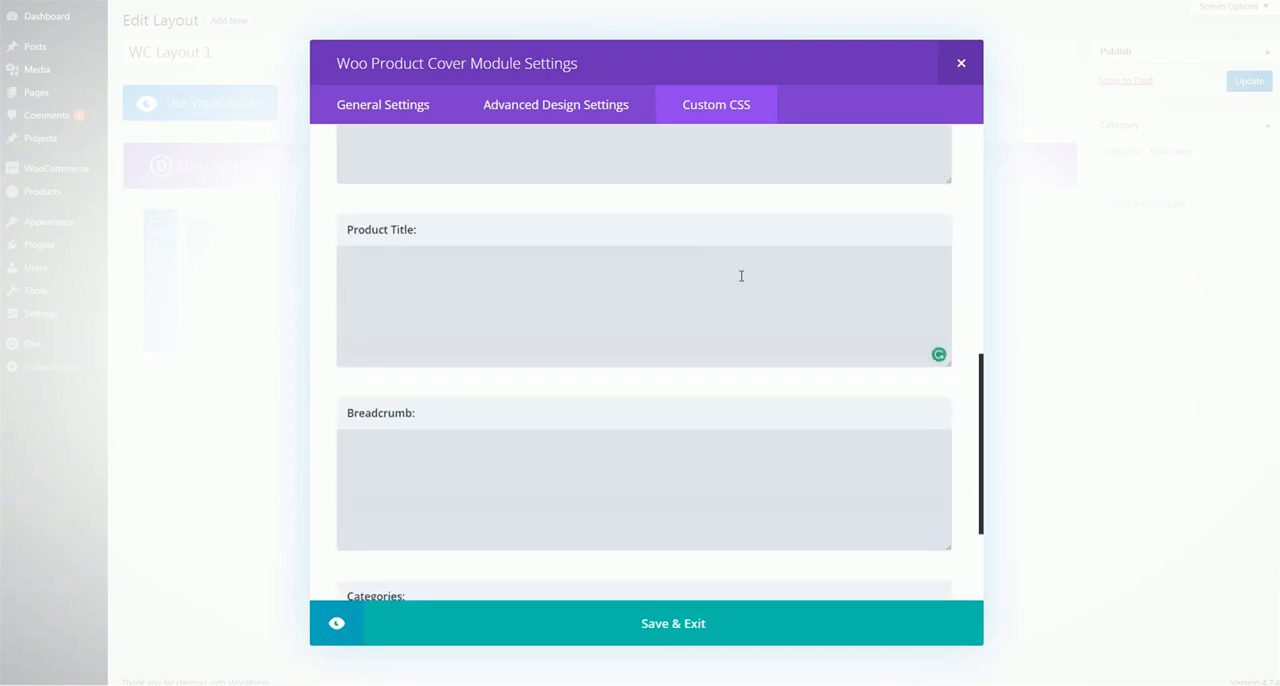
scroll(741, 276, down, 3)
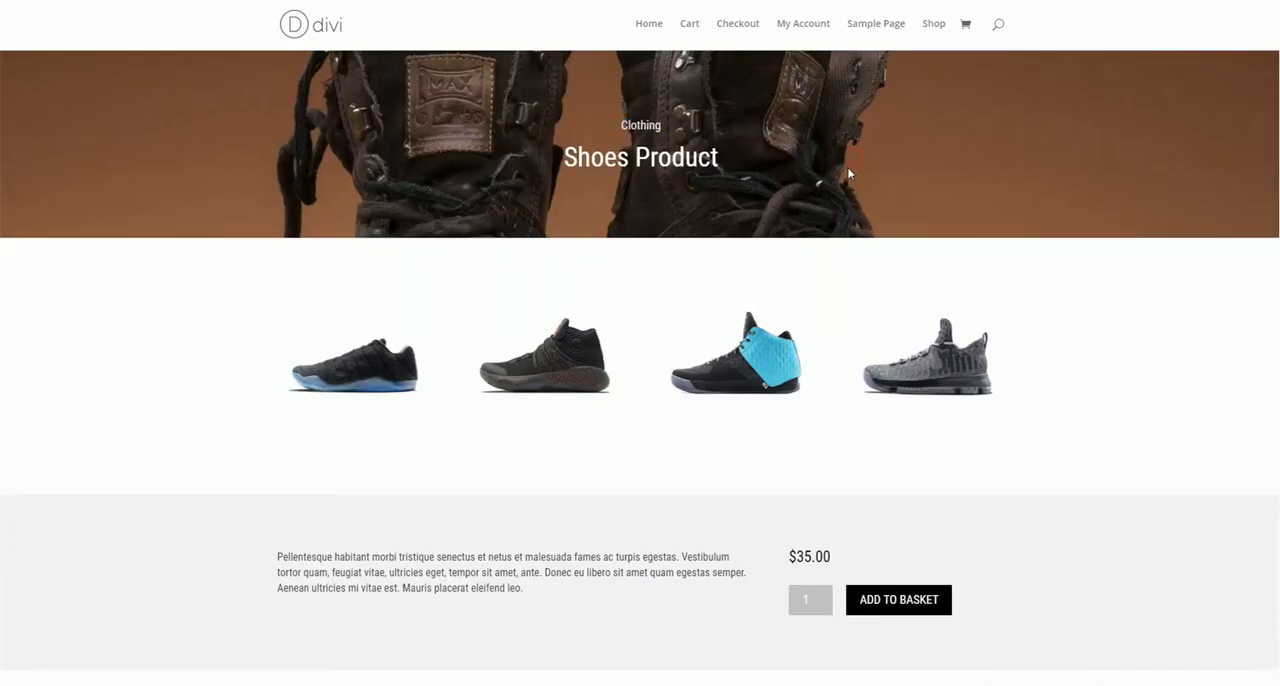
drag(564, 157, 743, 160)
click(476, 167)
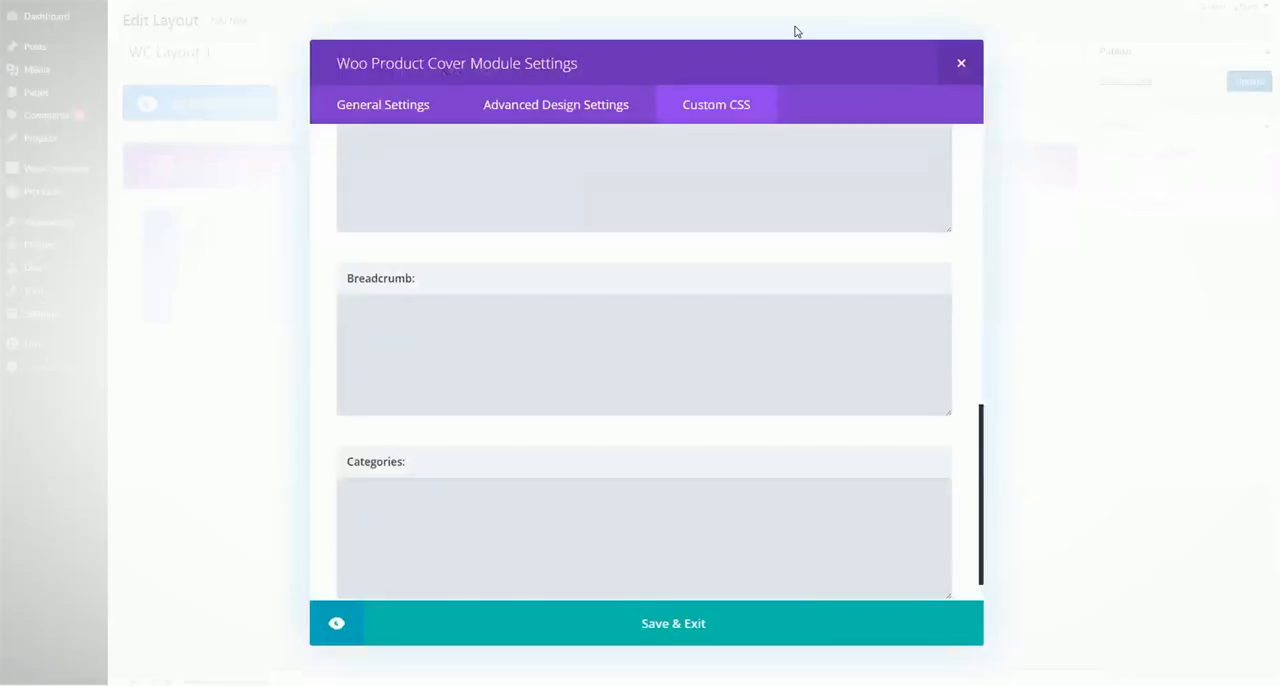
Add custom CSS to the Woo Product Cover: order:1 for the product title, order:2 for the breadcrumb and order:3 for the categories
scroll(550, 292, up, 3)
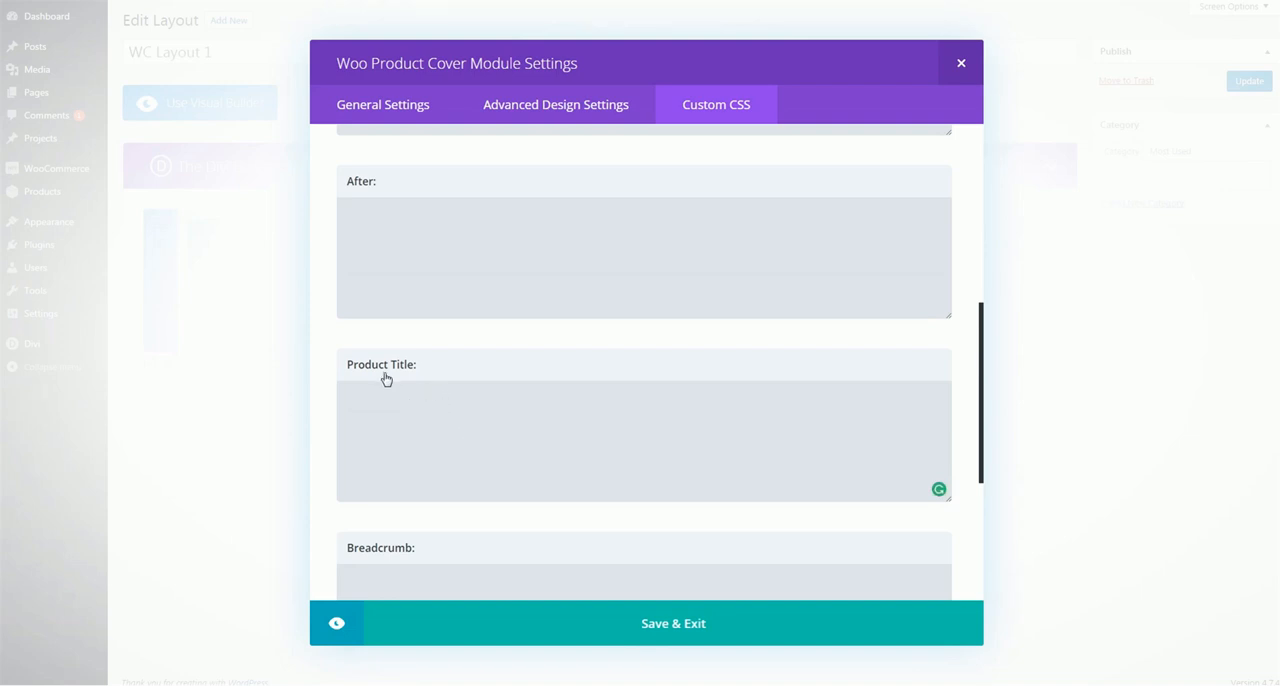
click(431, 406)
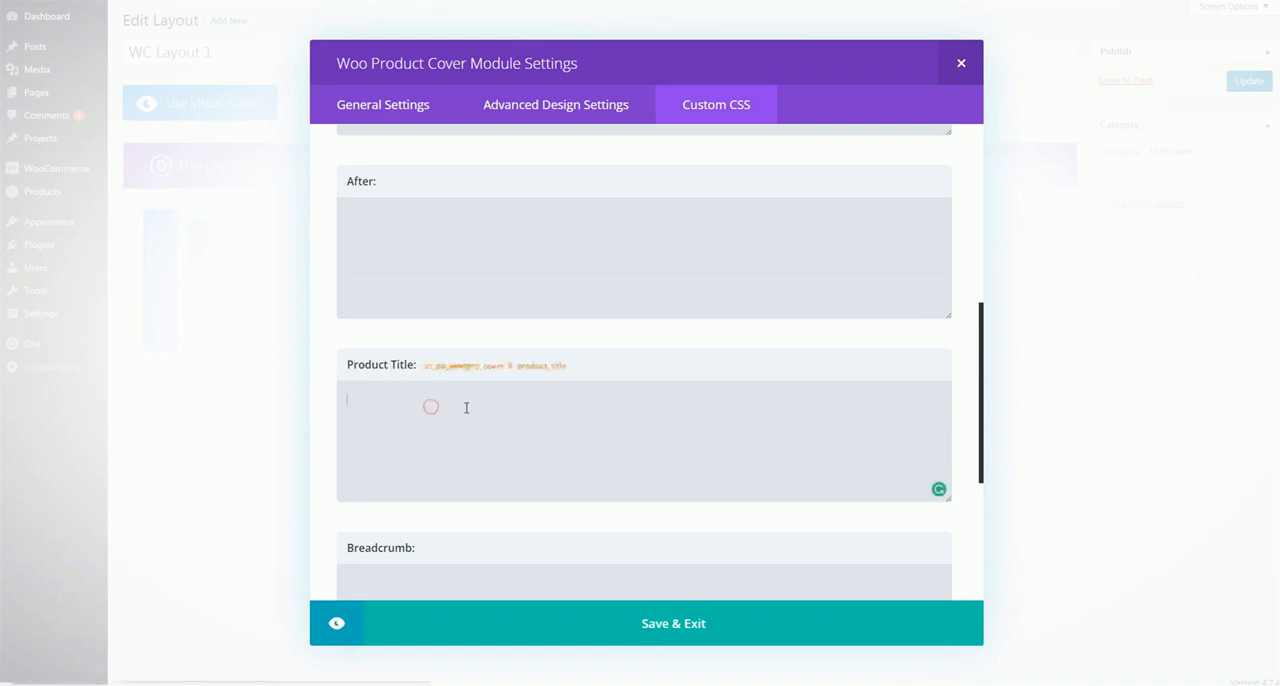
text(order:1)
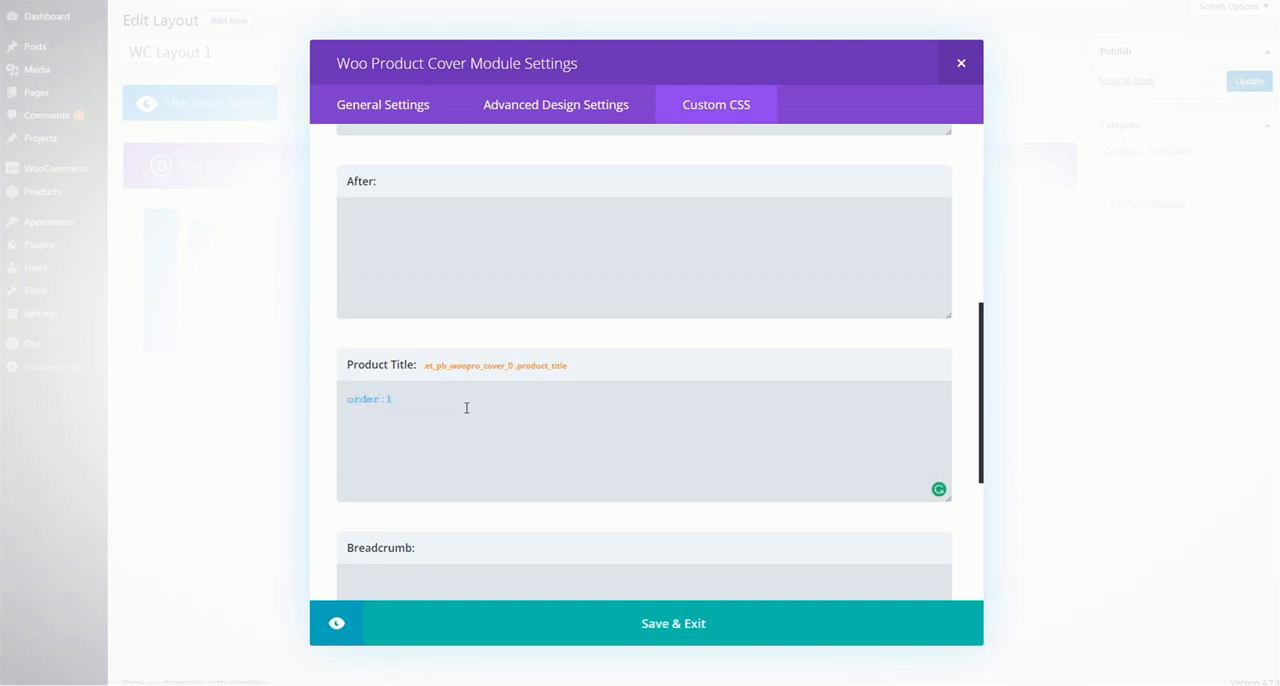
scroll(477, 446, down, 1)
click(463, 530)
scroll(506, 451, down, 1)
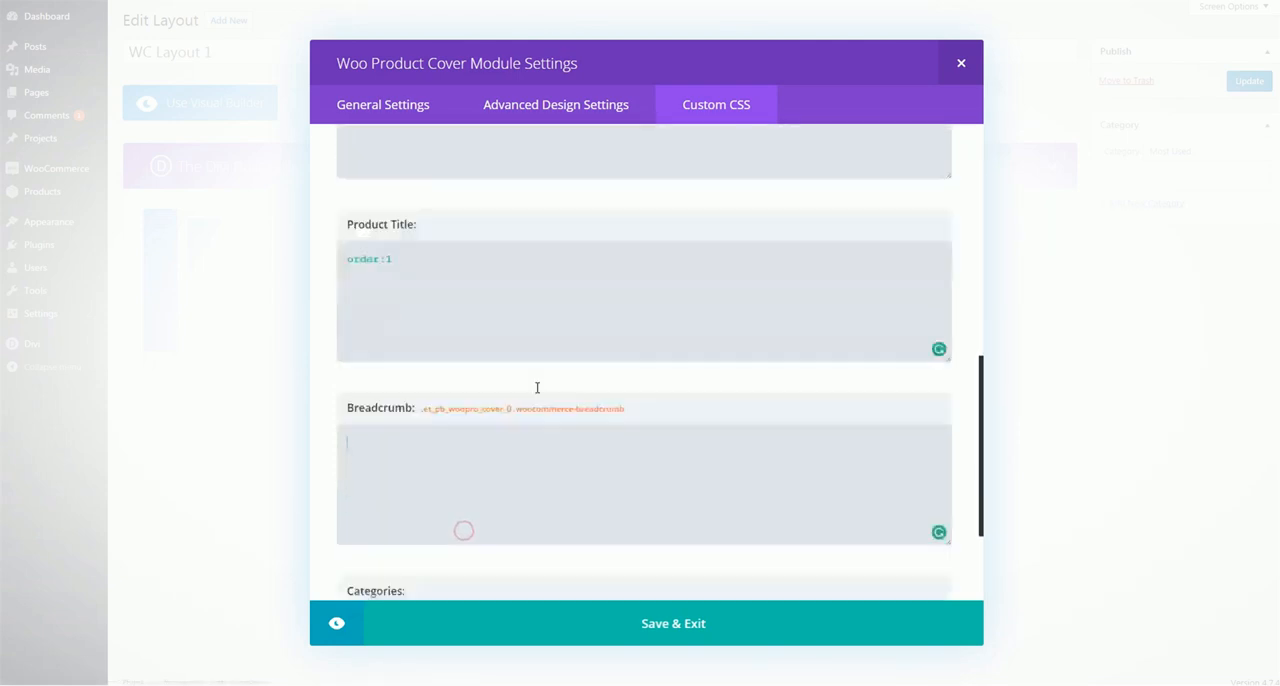
scroll(537, 387, down, 1)
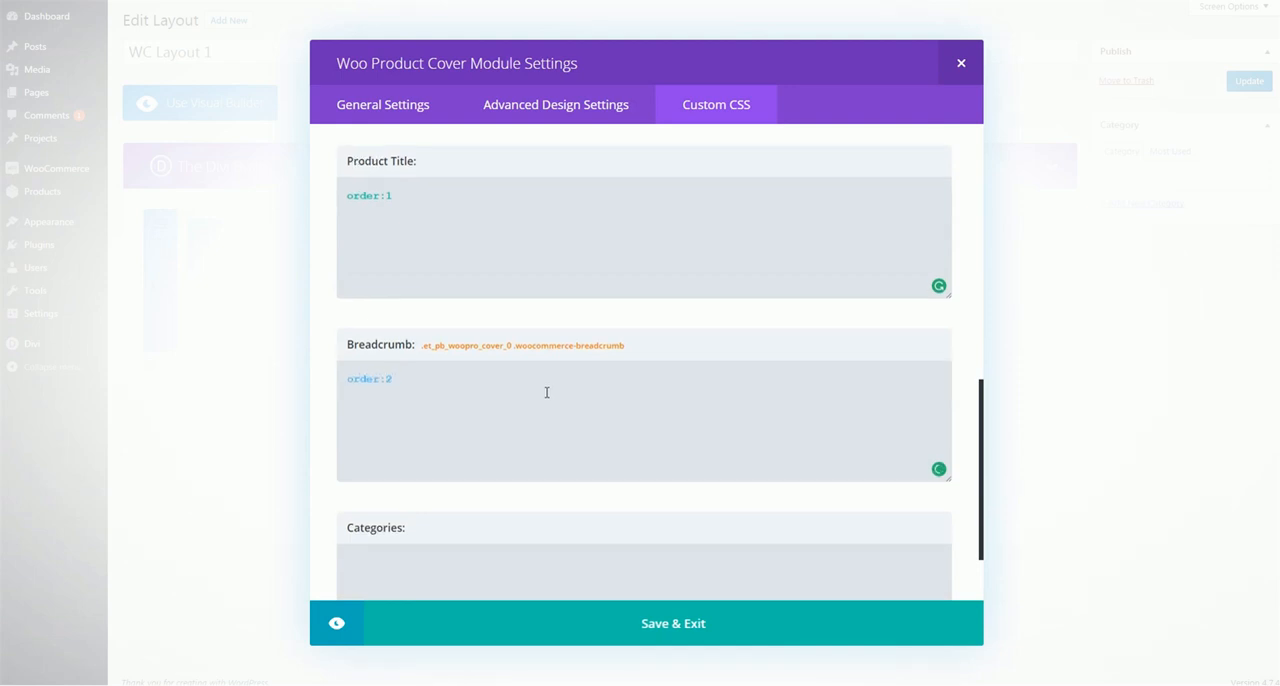
scroll(448, 489, down, 2)
click(449, 471)
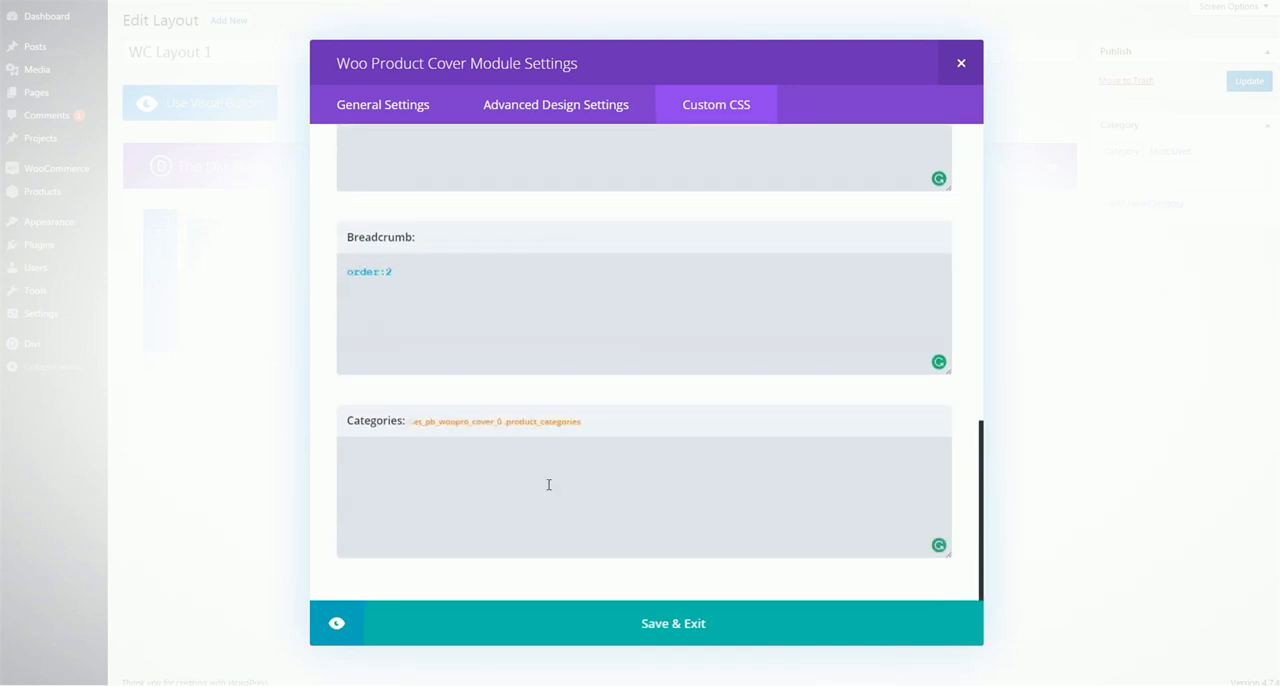
text(order:3)
Change the custom CSS order to 1 for categories, 3 for breadcrumb and 2 for product title, and save the Woo Product Cover module
double_click(389, 455)
text(1)
double_click(387, 271)
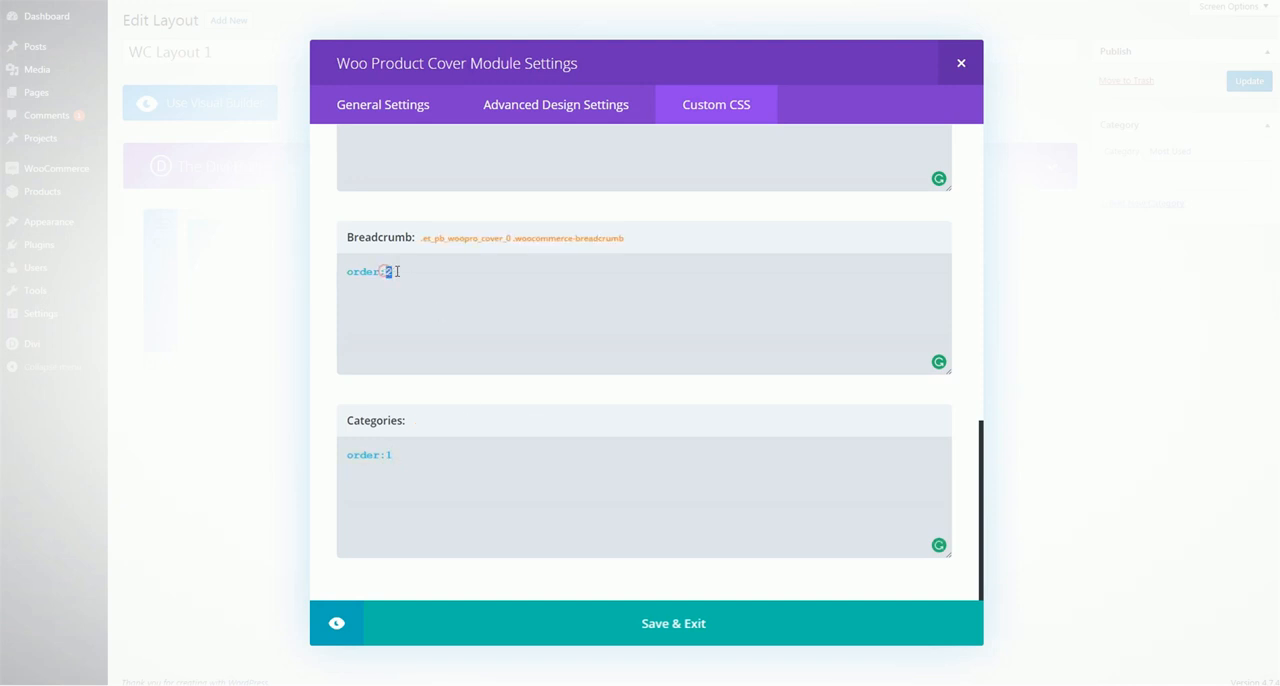
text(3)
scroll(466, 289, up, 2)
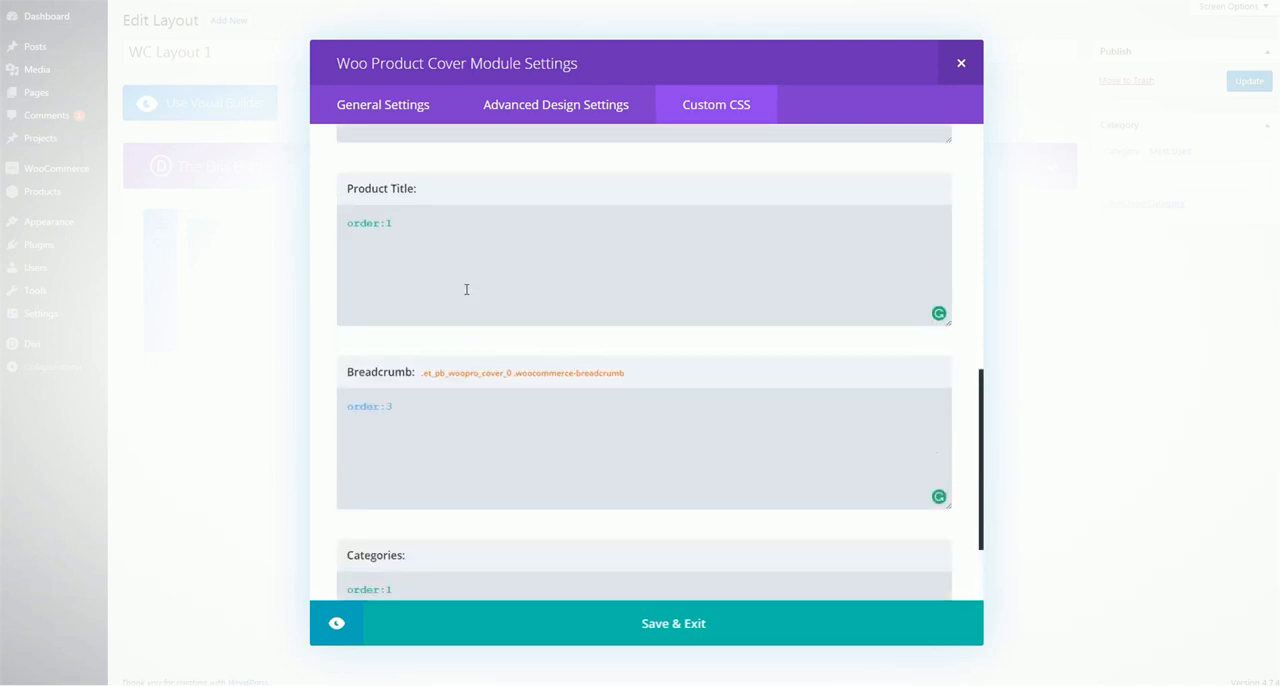
double_click(387, 223)
text(2)
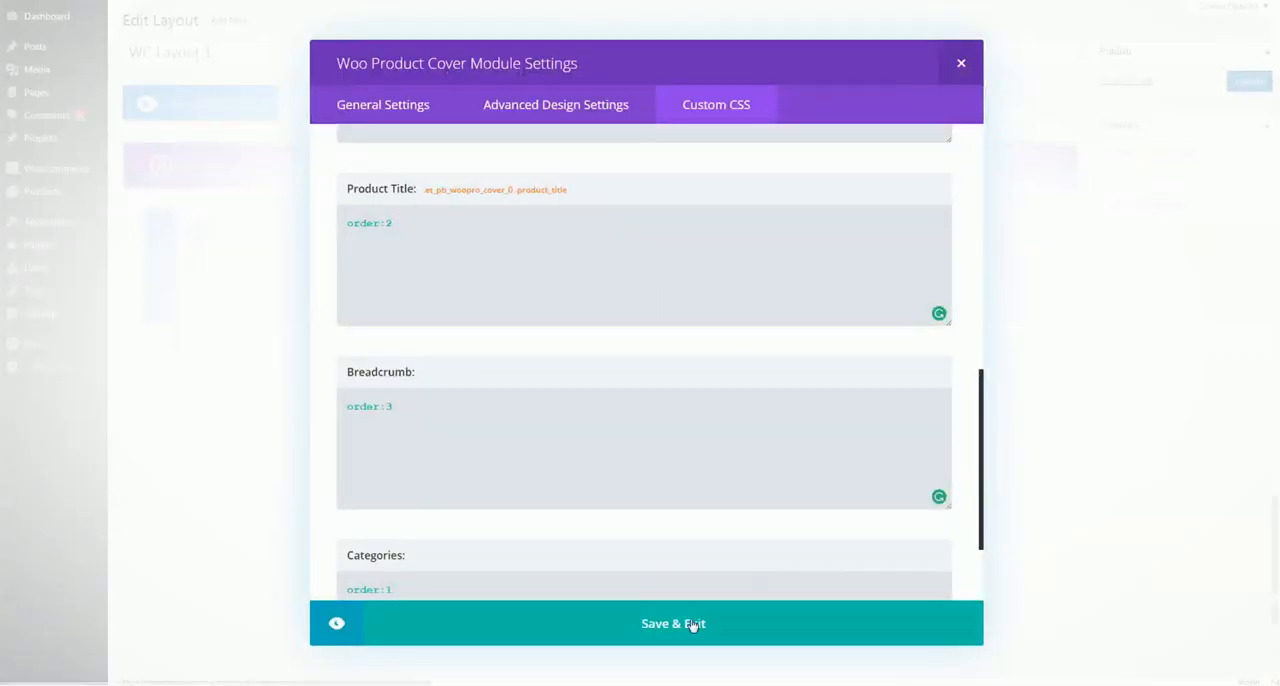
click(690, 620)
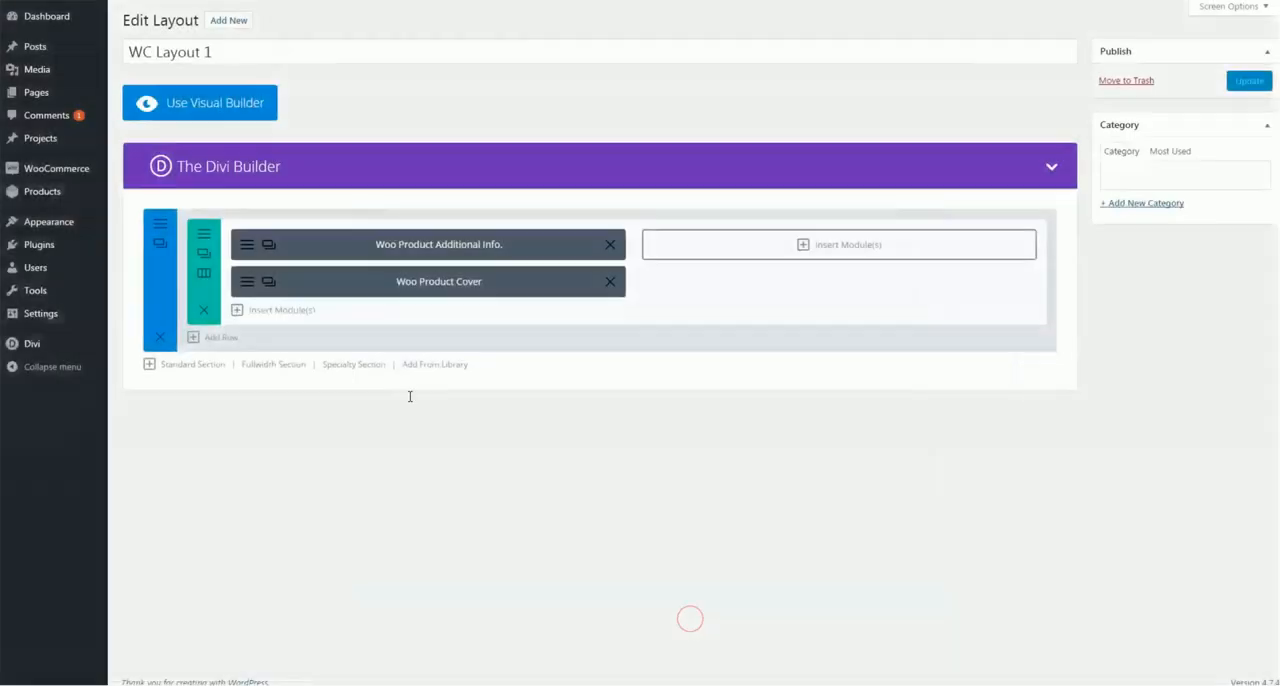
Insert a Woo Product Description module in the row's empty second column
click(851, 246)
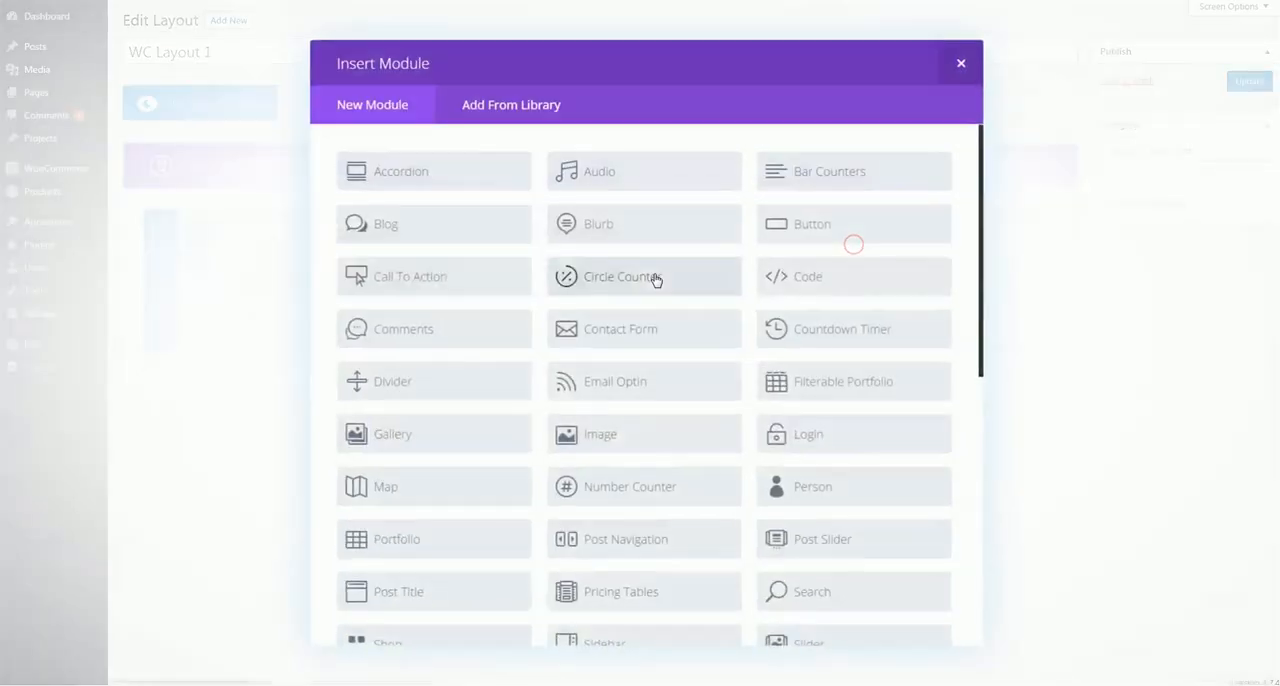
scroll(655, 279, down, 5)
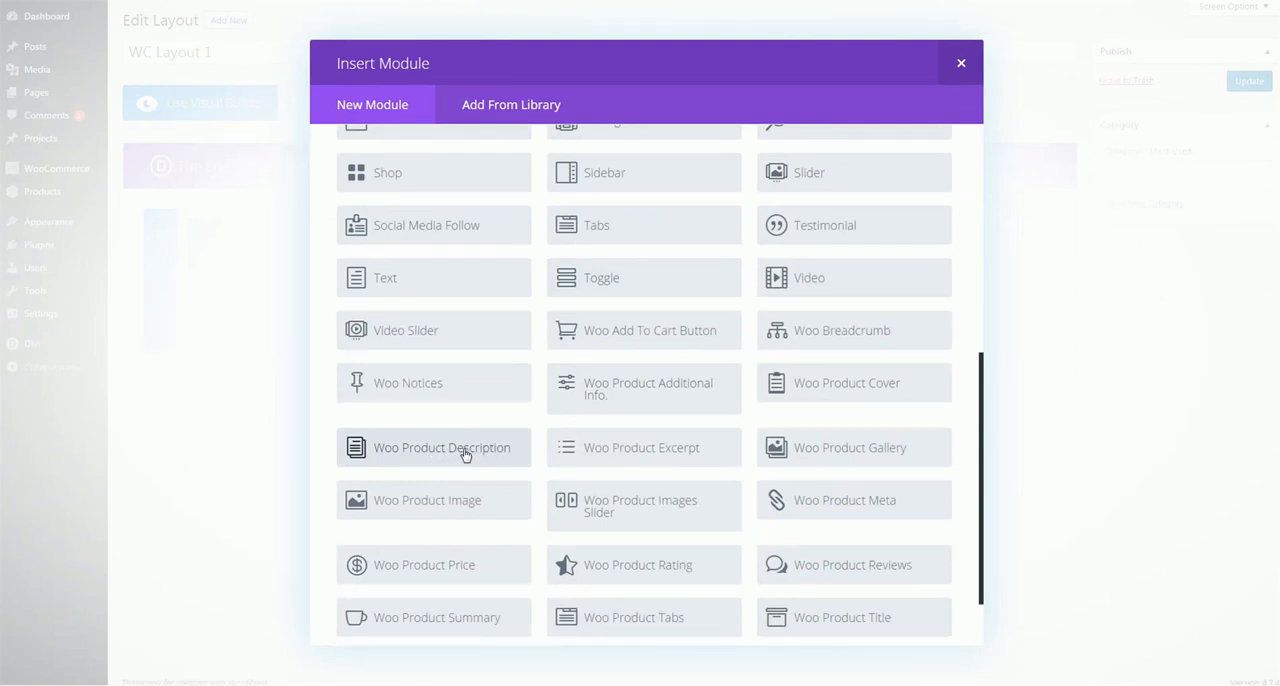
click(420, 449)
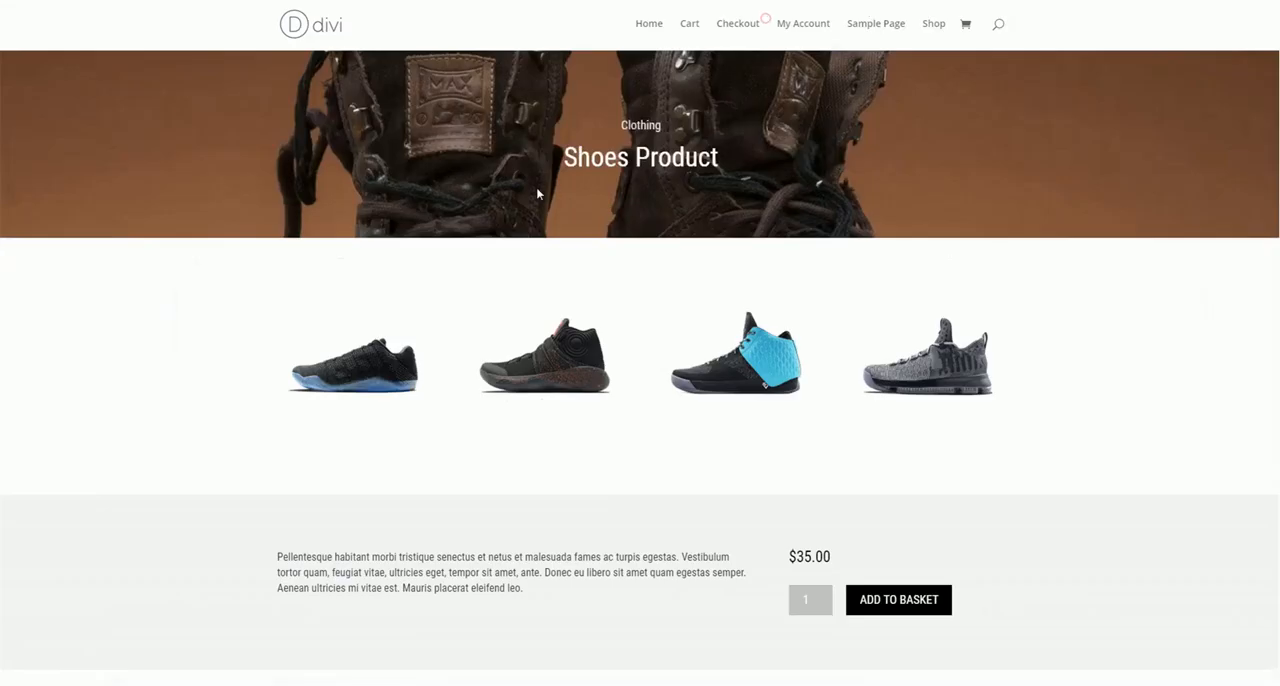
Review the description content on the Shoes Product page and compare the headings of its Description and Additional Information sections
scroll(535, 190, down, 7)
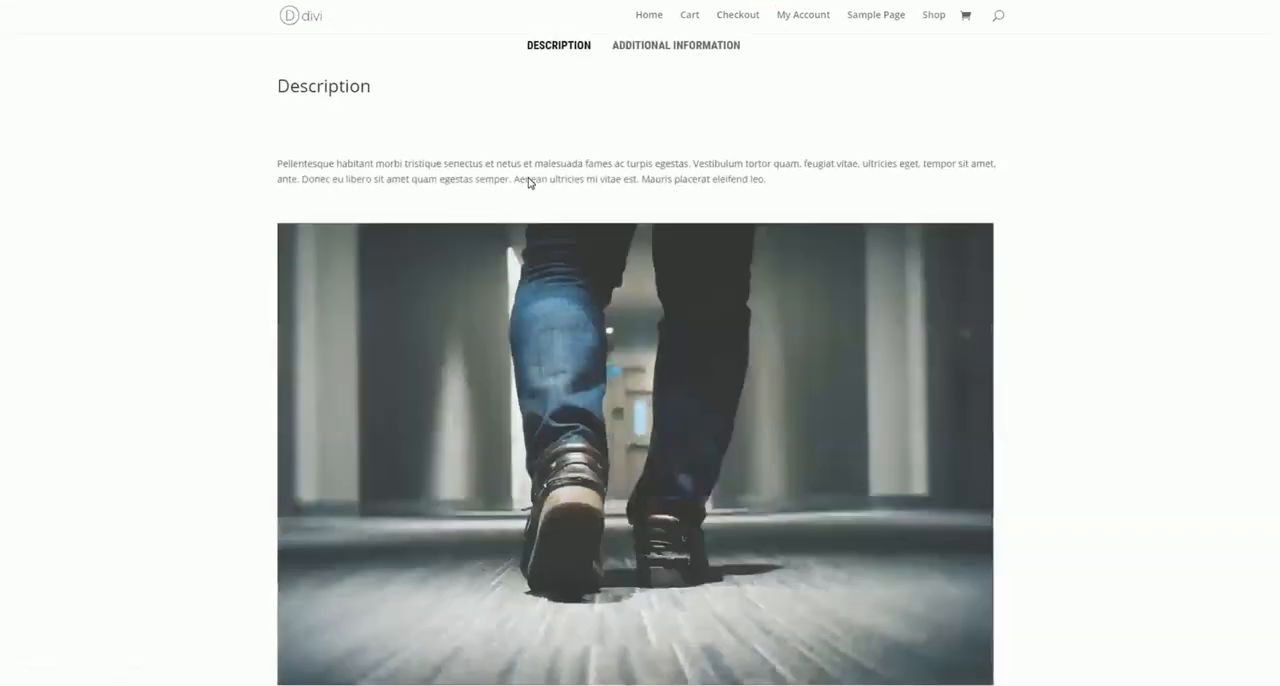
scroll(446, 157, down, 5)
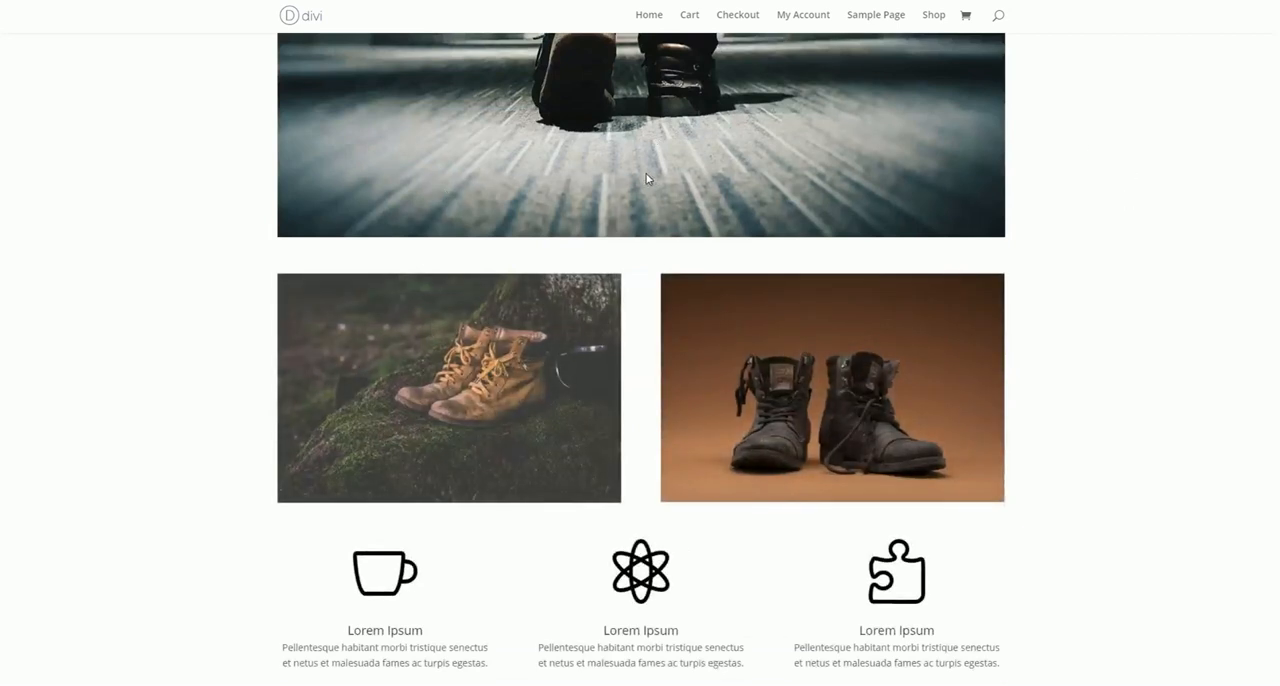
scroll(808, 308, down, 3)
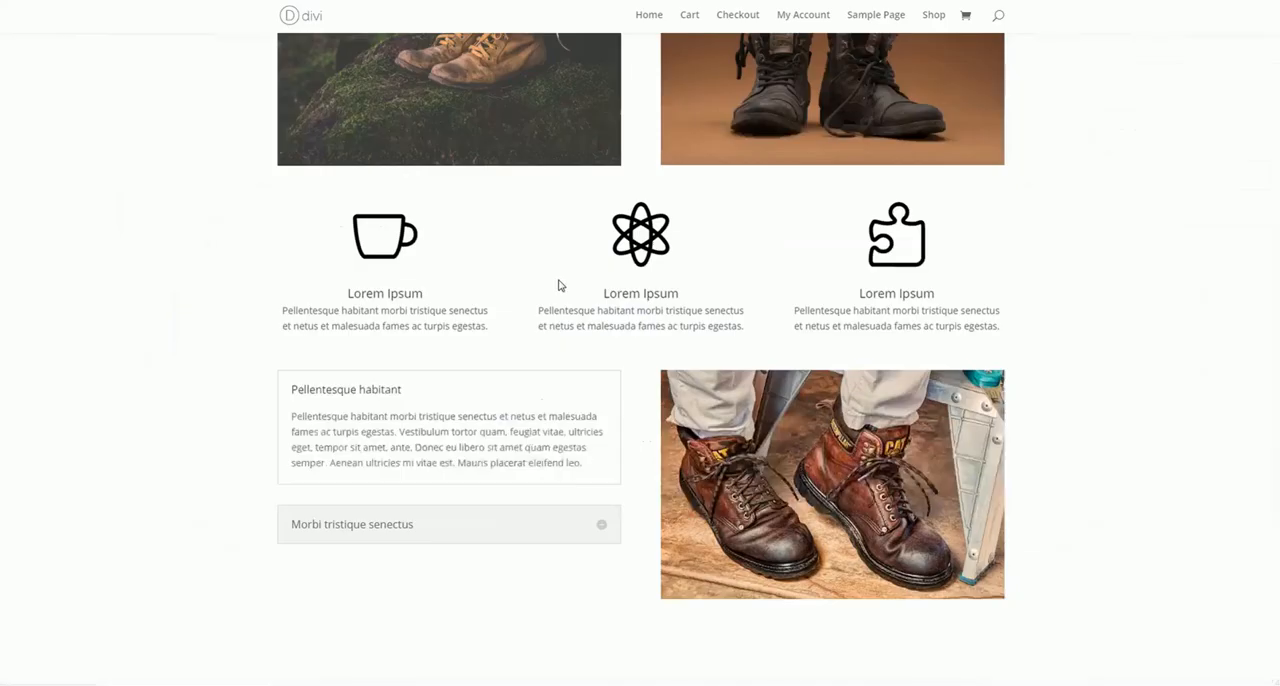
scroll(560, 285, up, 10)
scroll(435, 313, down, 1)
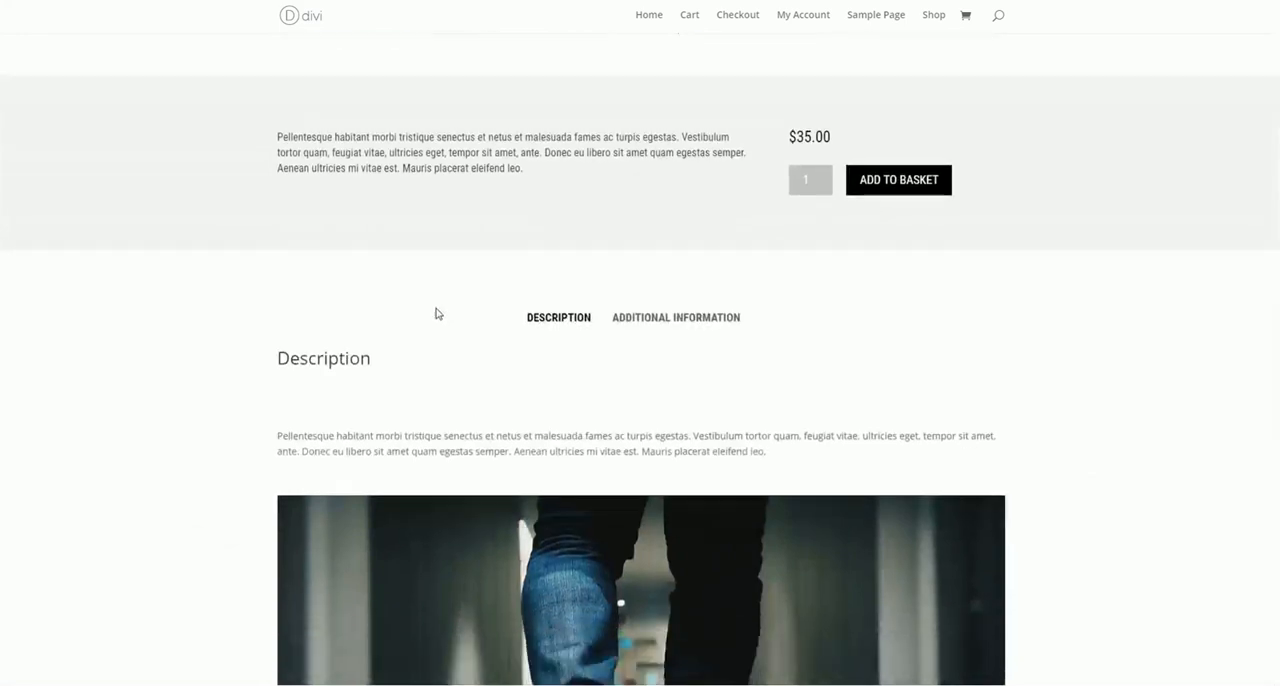
scroll(435, 313, down, 1)
drag(277, 289, 434, 306)
click(433, 302)
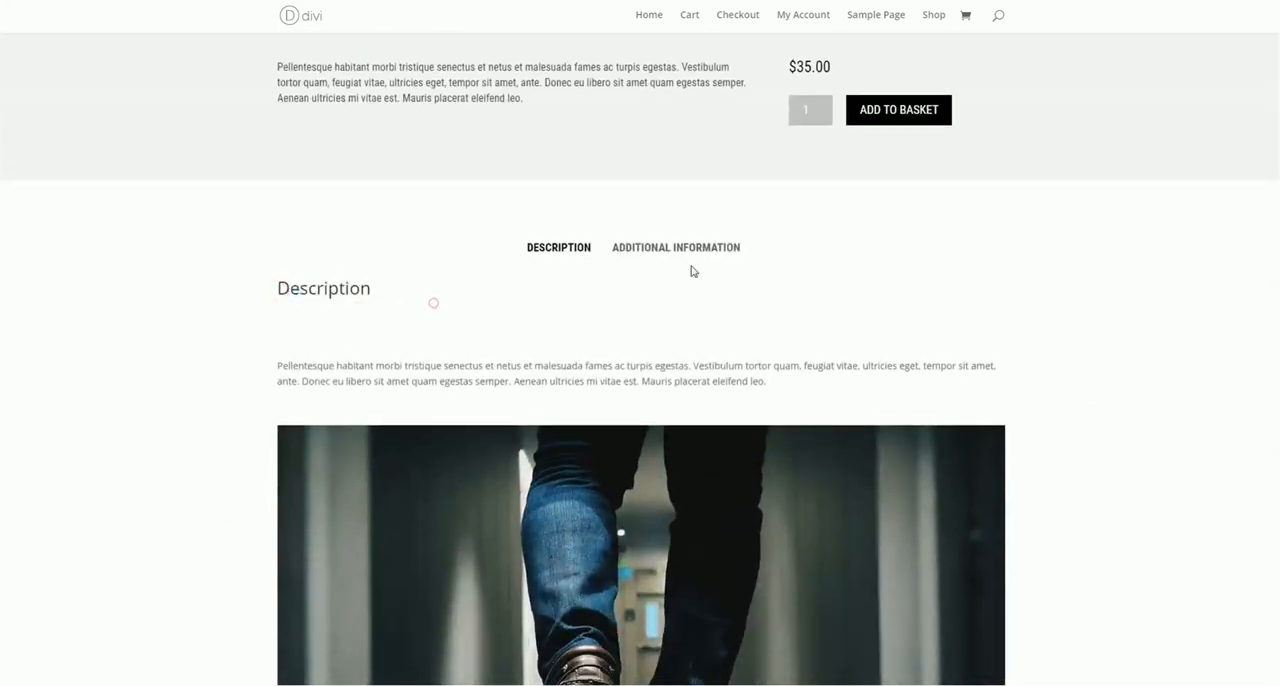
click(715, 249)
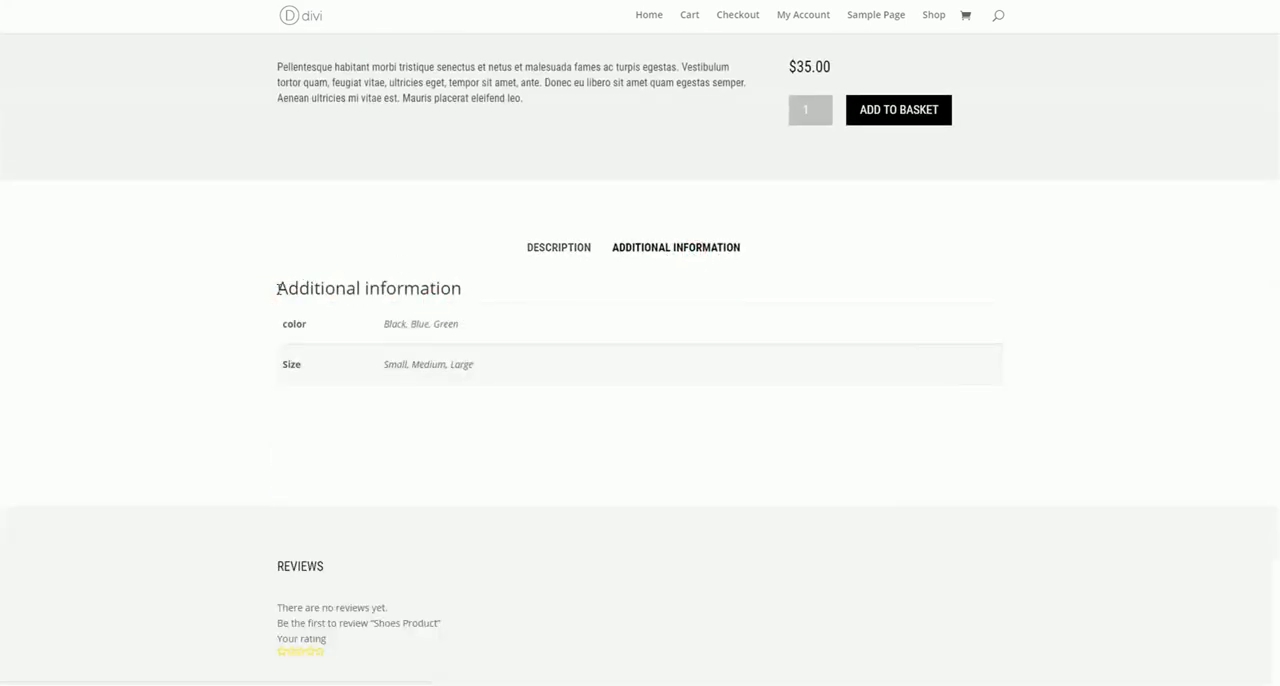
drag(277, 288, 458, 266)
click(440, 288)
click(557, 250)
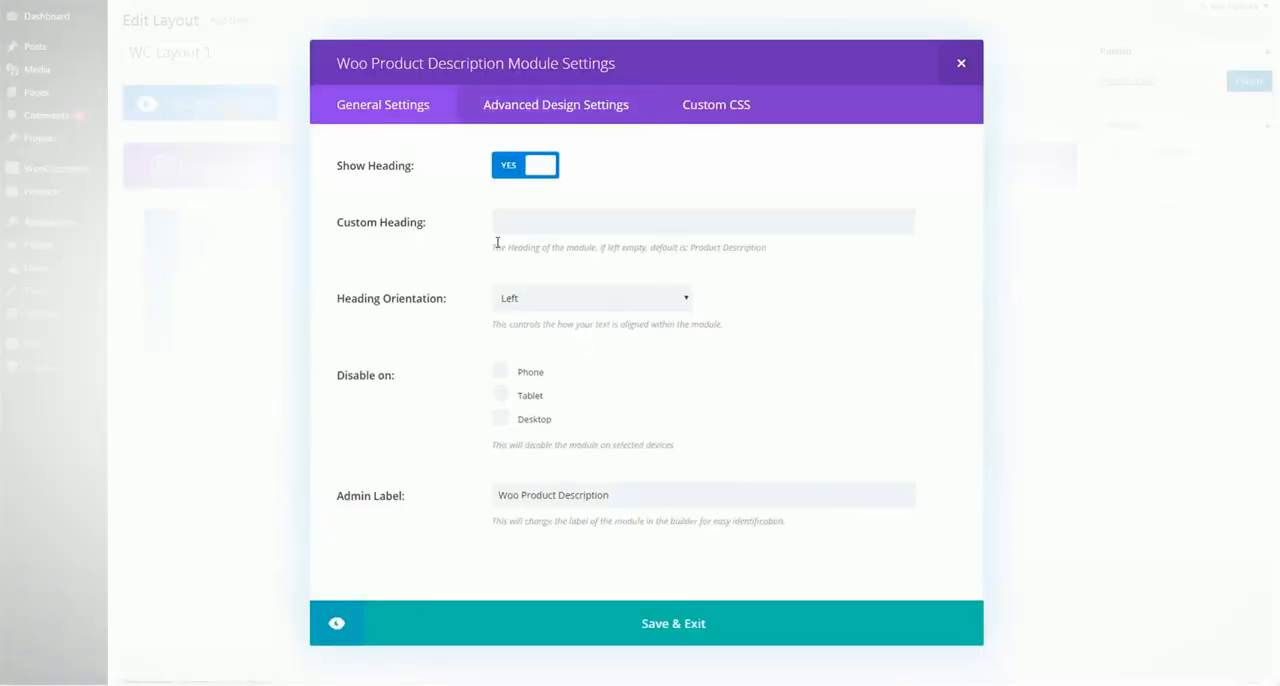
Check which default heading the Woo Product Description module uses when its custom heading is left empty
click(525, 224)
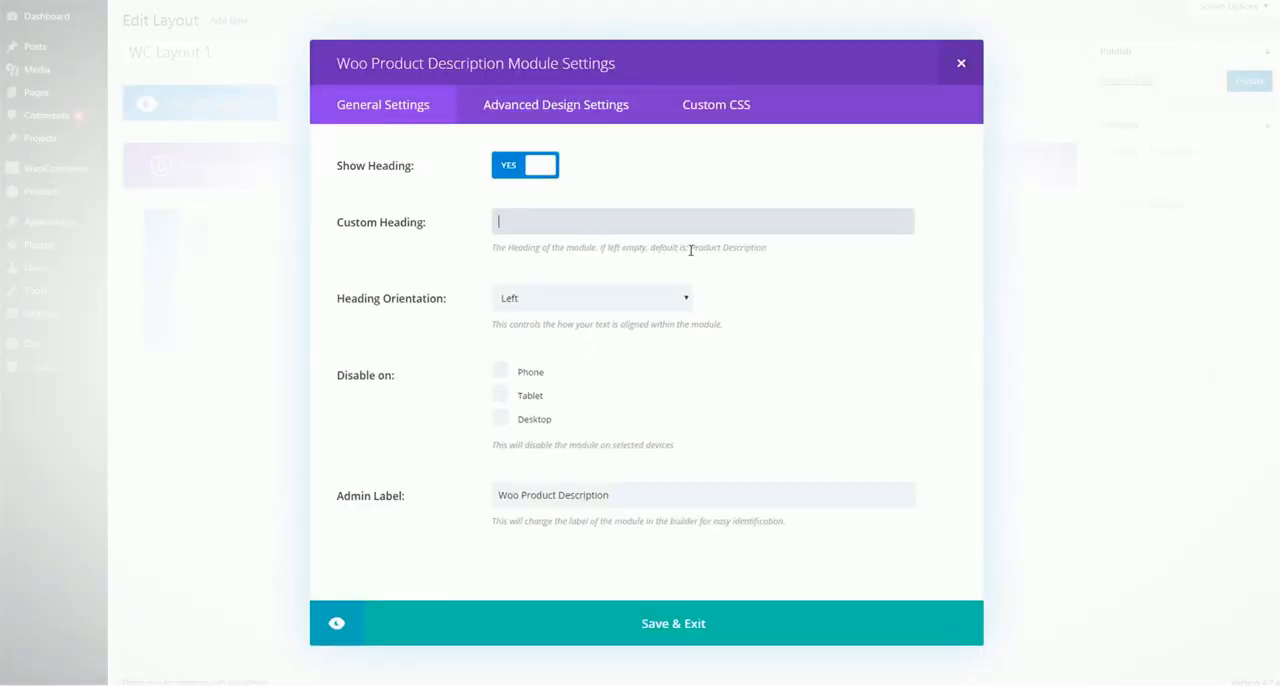
drag(688, 248, 768, 249)
click(823, 273)
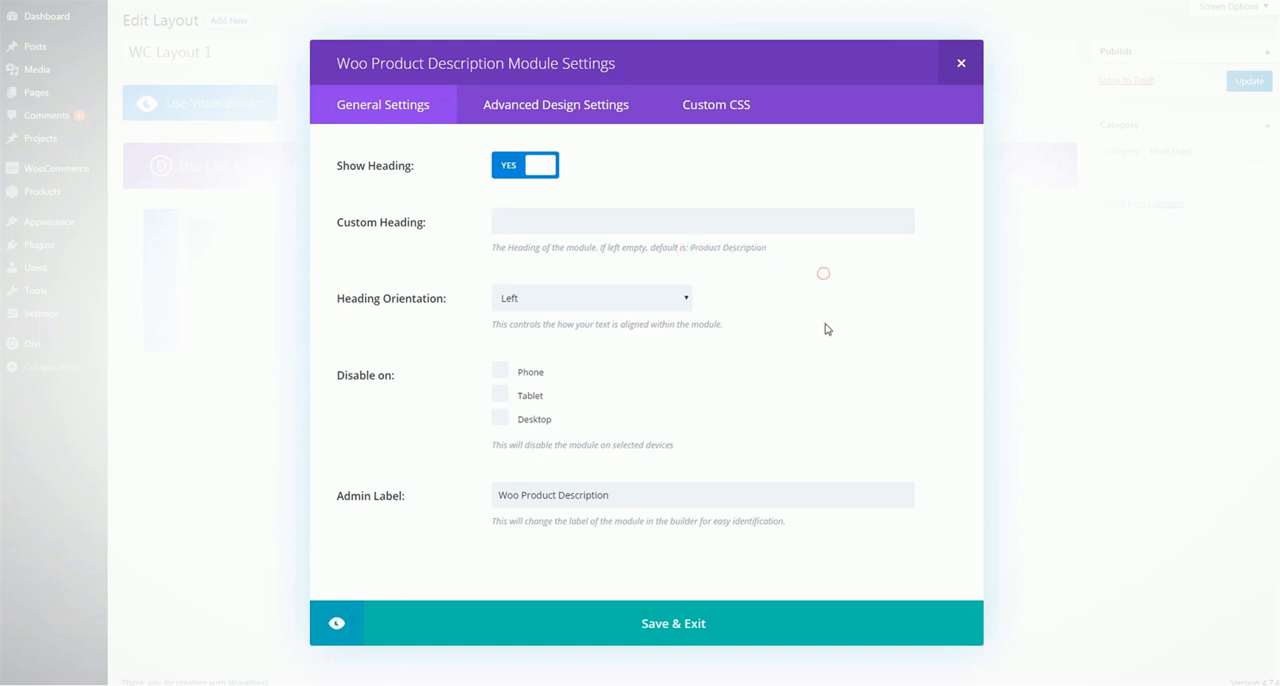
Review the Woo Product Description module's heading orientation choices and advanced design options, then save the module
click(537, 310)
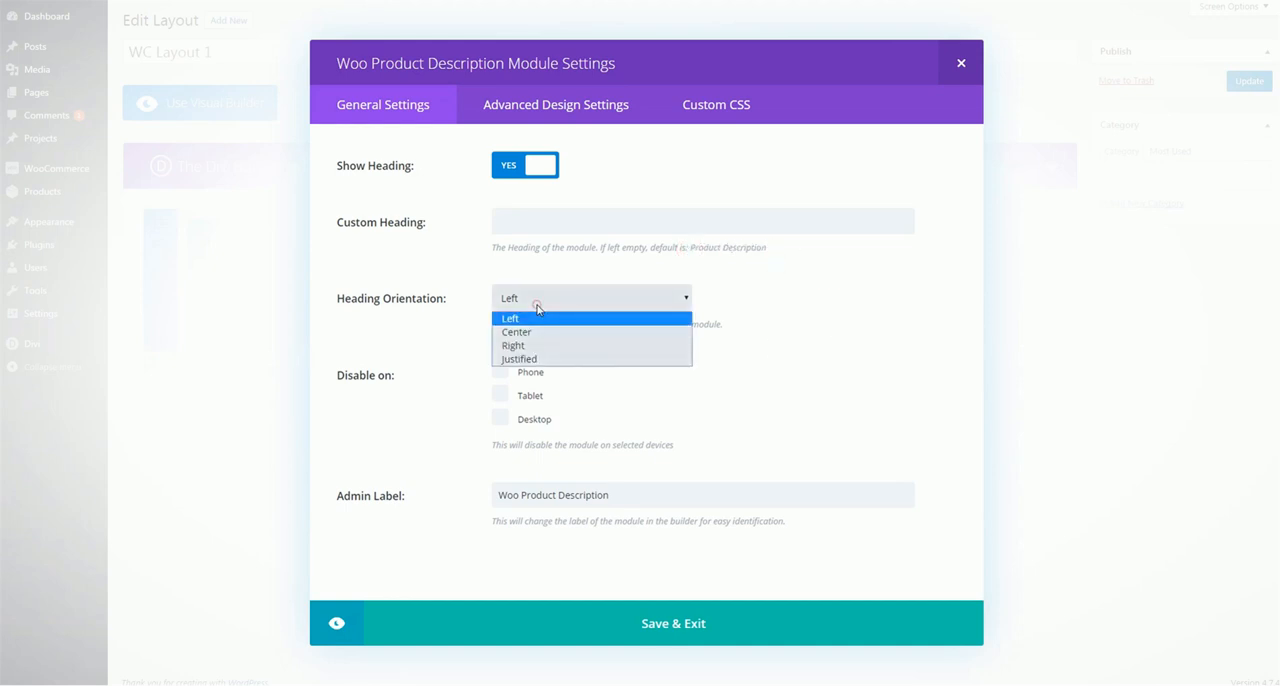
click(800, 358)
click(524, 105)
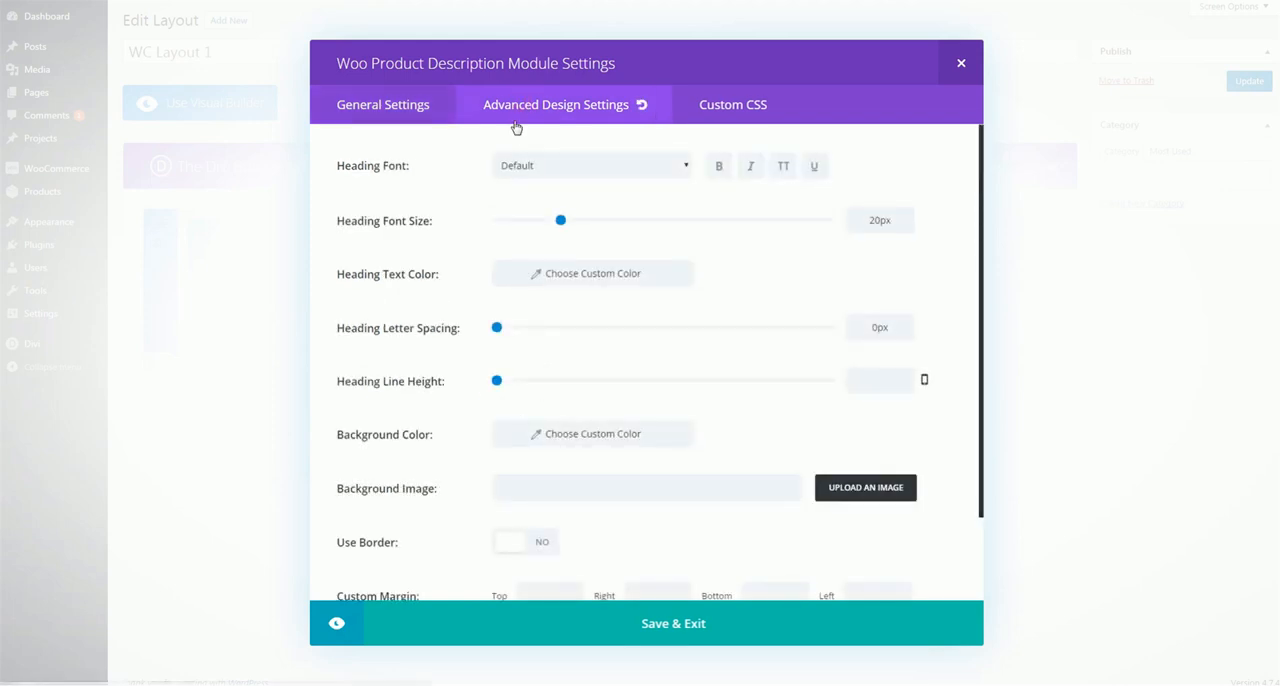
scroll(475, 184, down, 2)
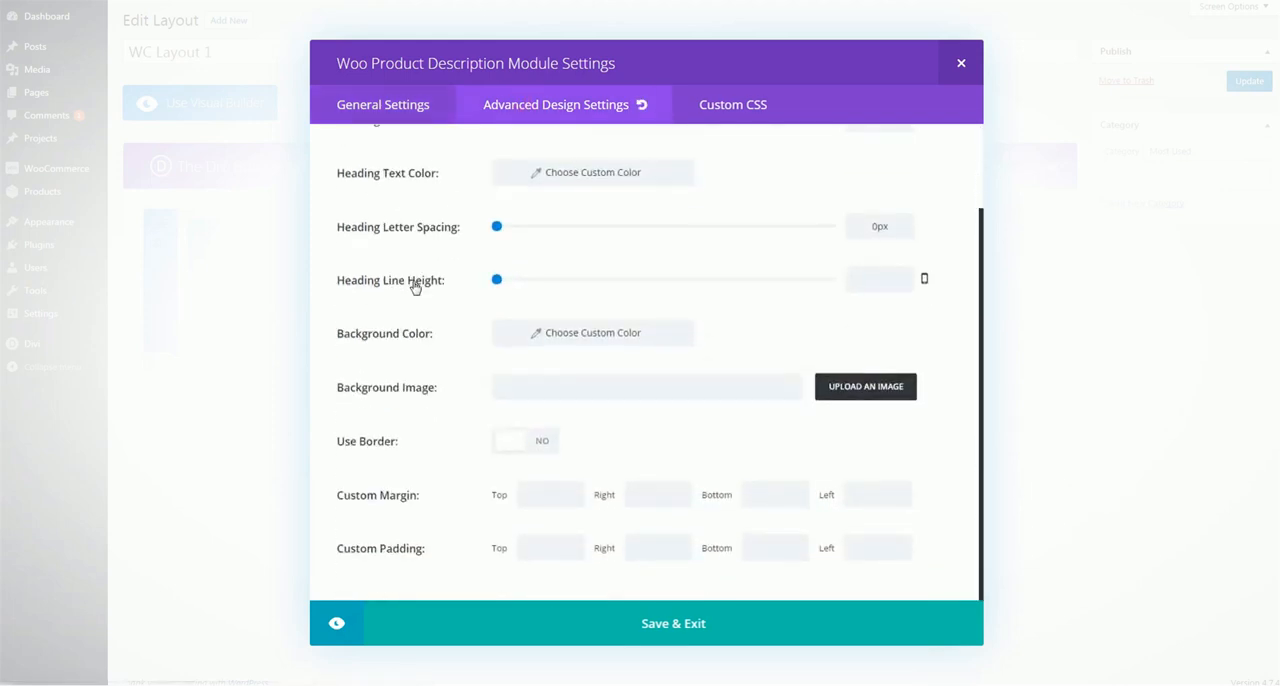
scroll(415, 288, up, 2)
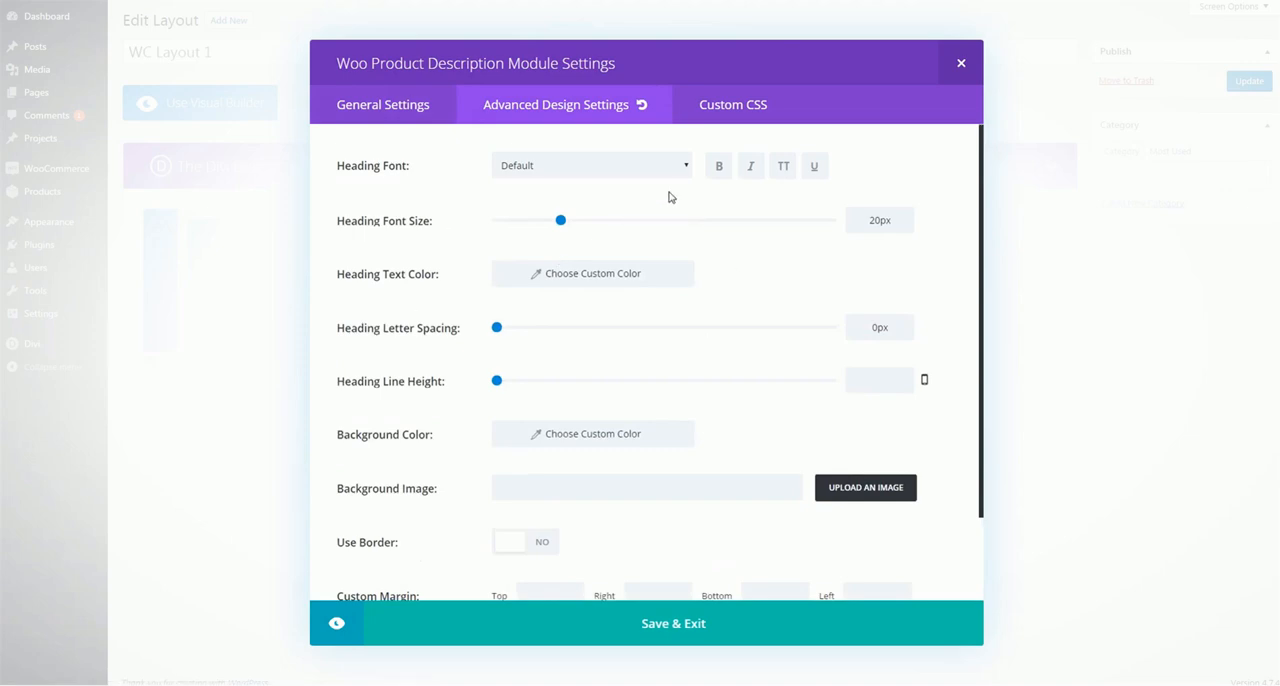
click(703, 623)
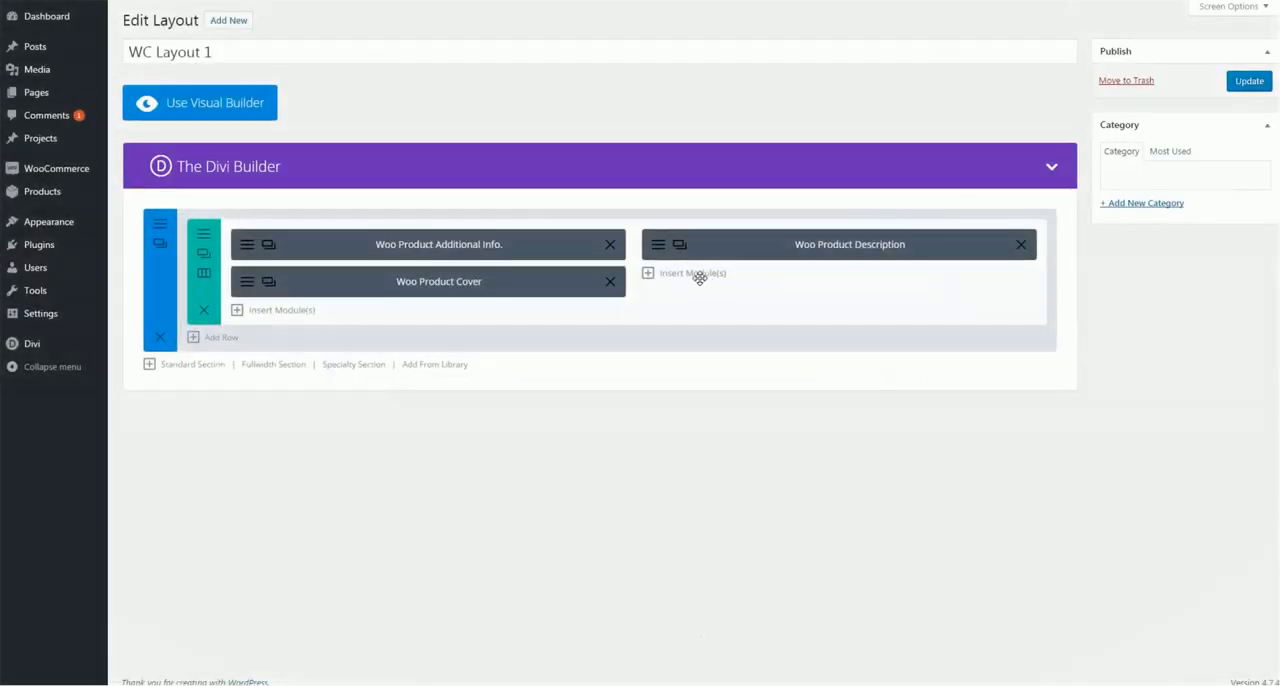
Insert a Woo Product Excerpt module below the Woo Product Description module in the second column
click(697, 277)
scroll(545, 317, down, 6)
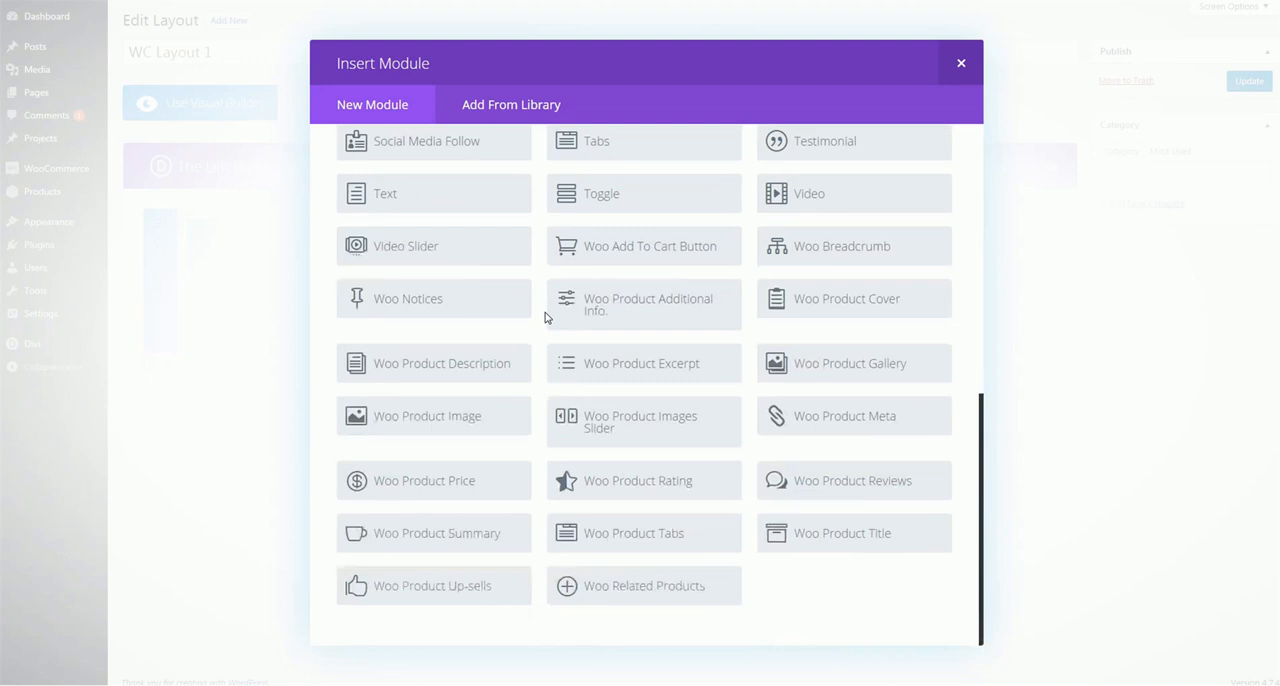
click(636, 371)
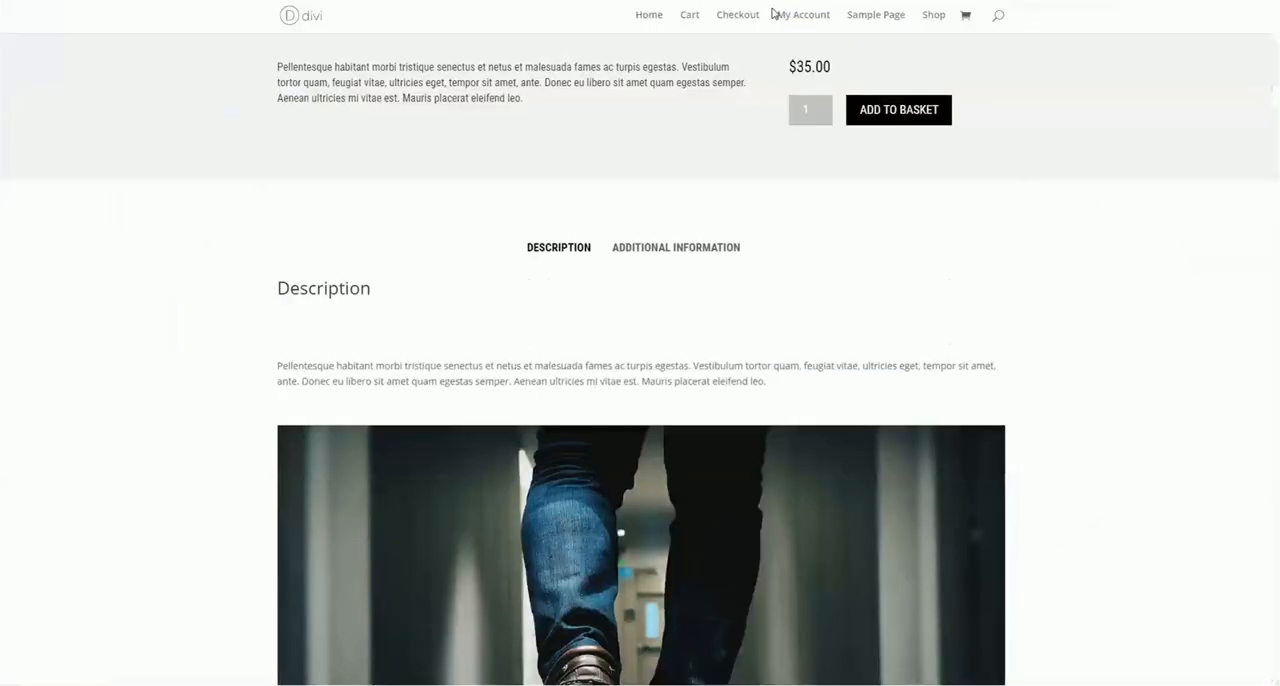
Examine the short description text beside the price on the Shoes Product page
scroll(603, 254, up, 3)
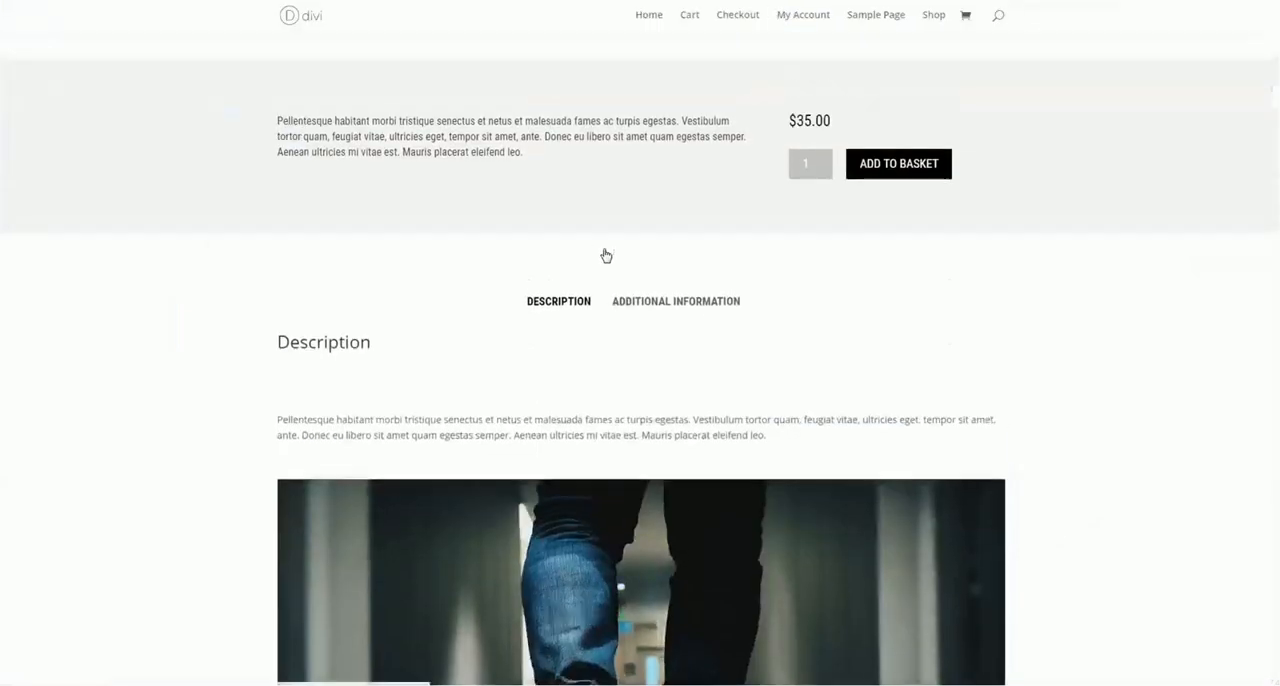
drag(278, 267, 534, 306)
click(568, 284)
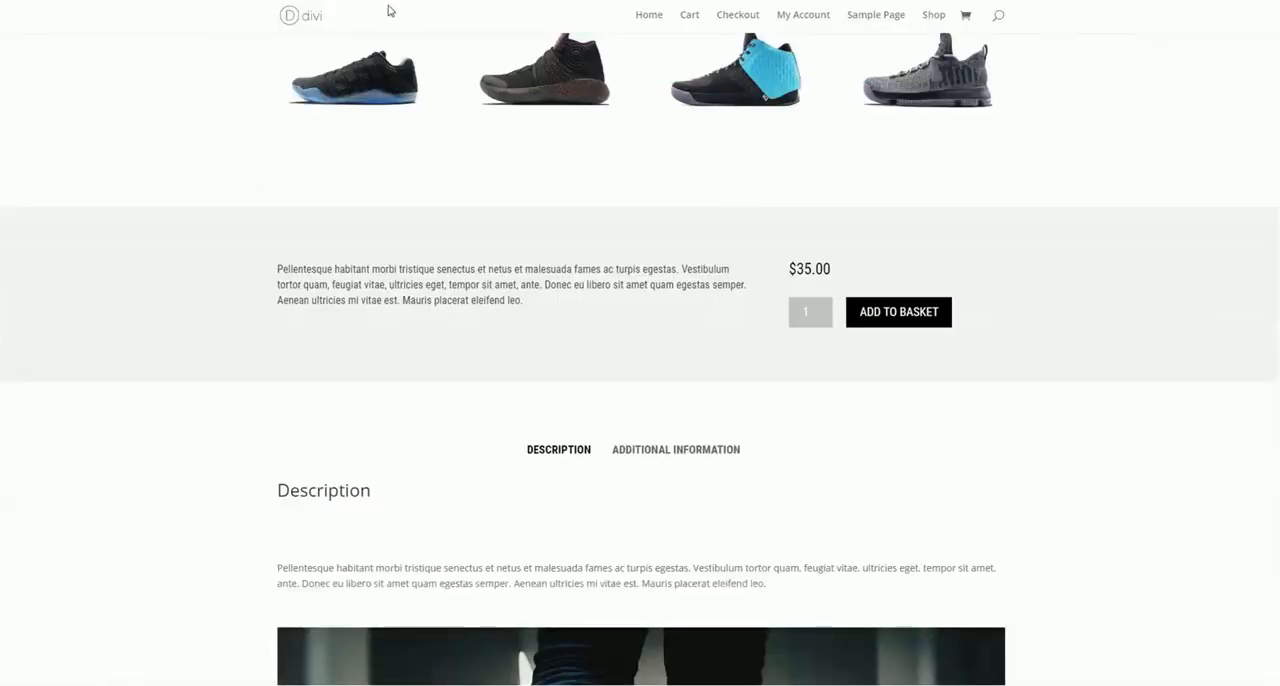
Open the Shoes Product for editing in a separate tab and locate its product short description text
right_click(307, 1)
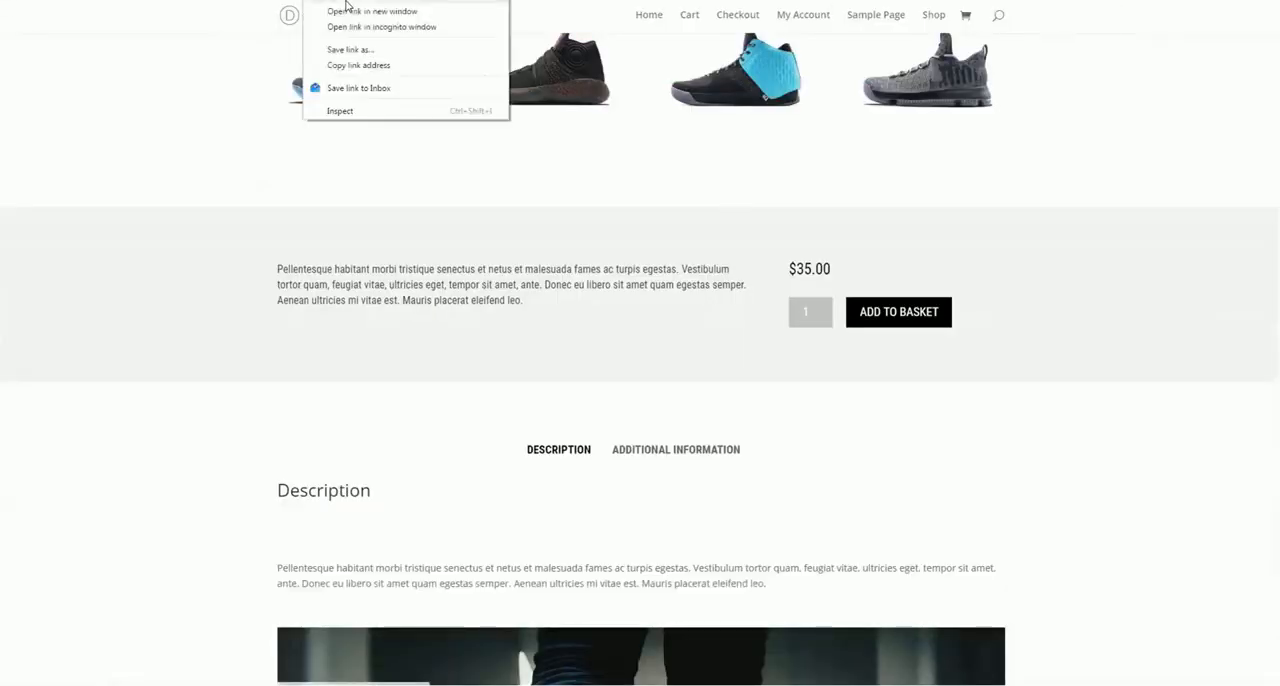
click(344, 1)
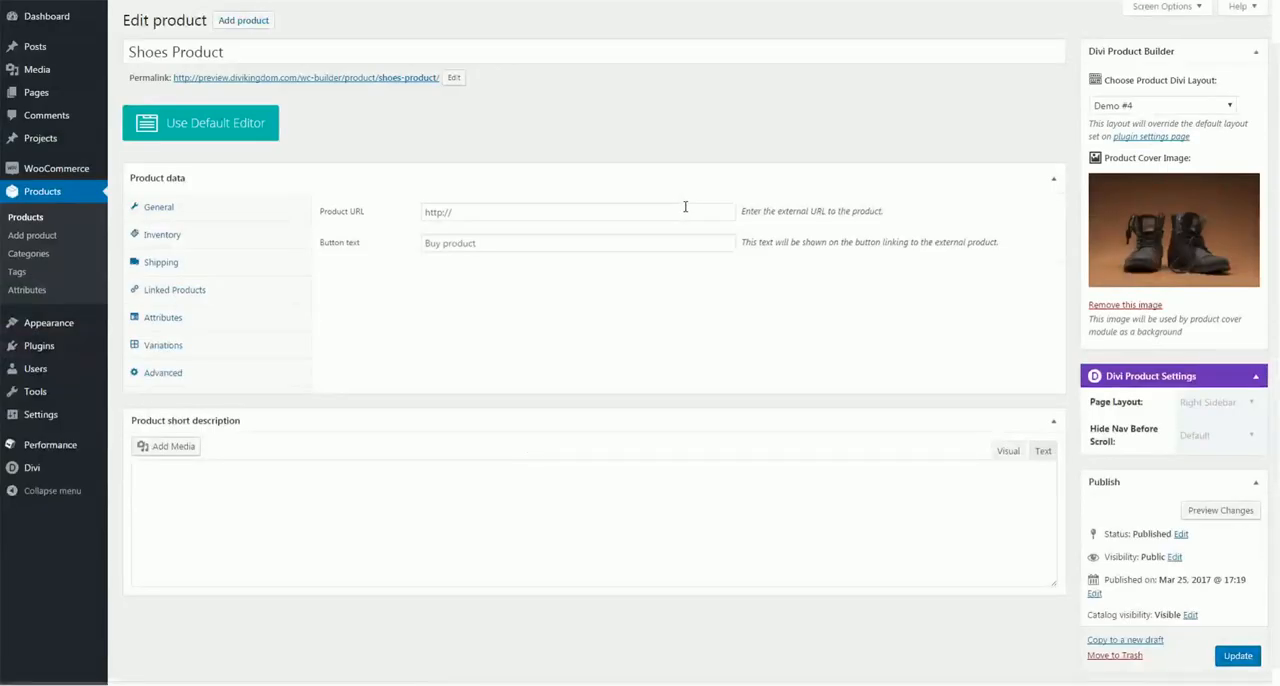
scroll(535, 300, down, 7)
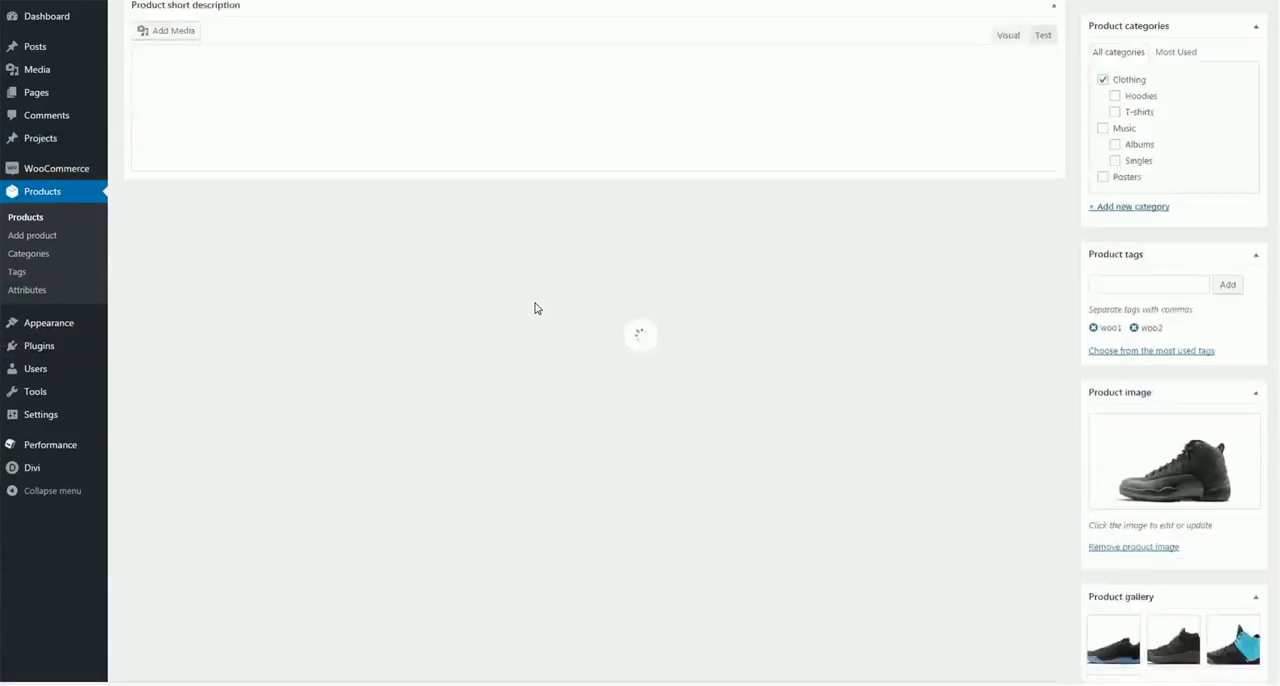
scroll(252, 266, up, 2)
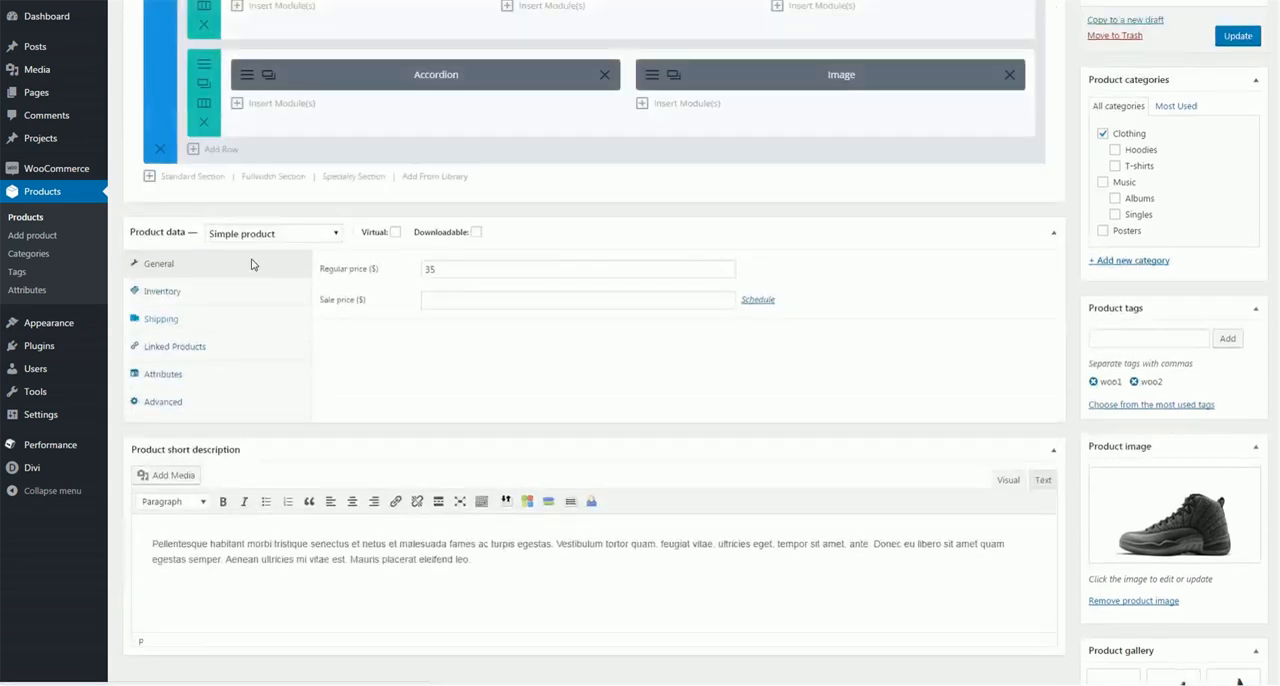
scroll(136, 505, down, 2)
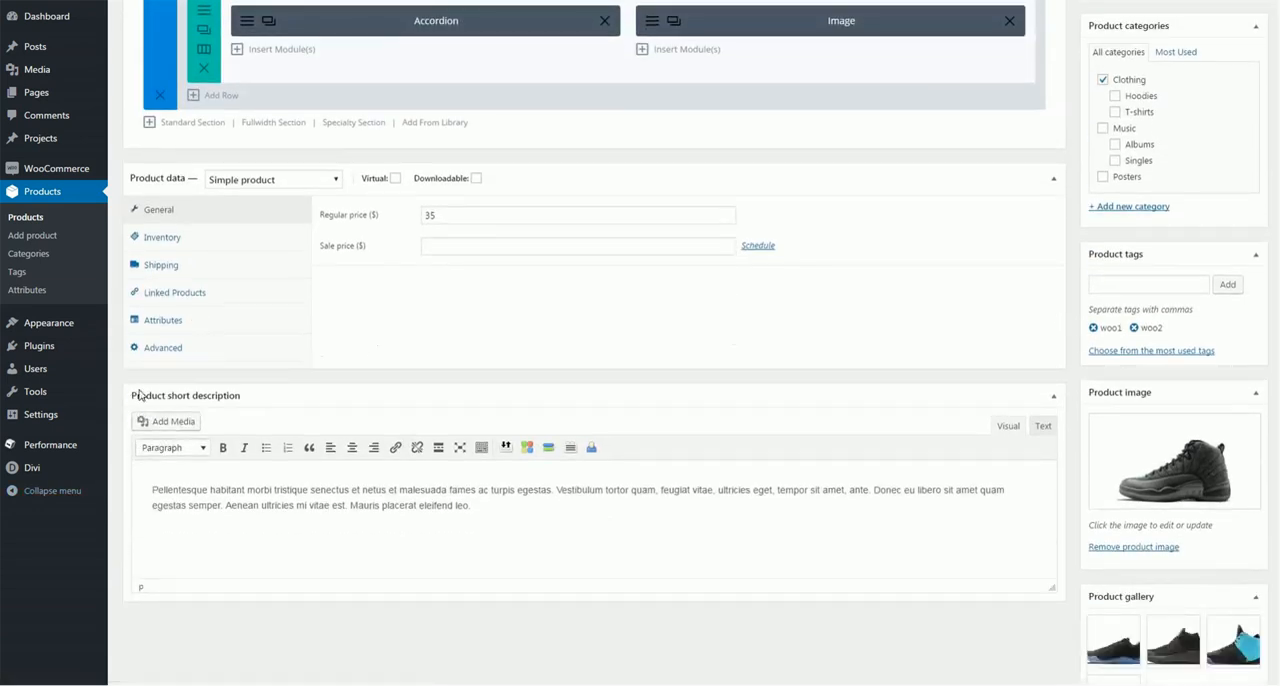
drag(485, 506, 117, 490)
click(386, 510)
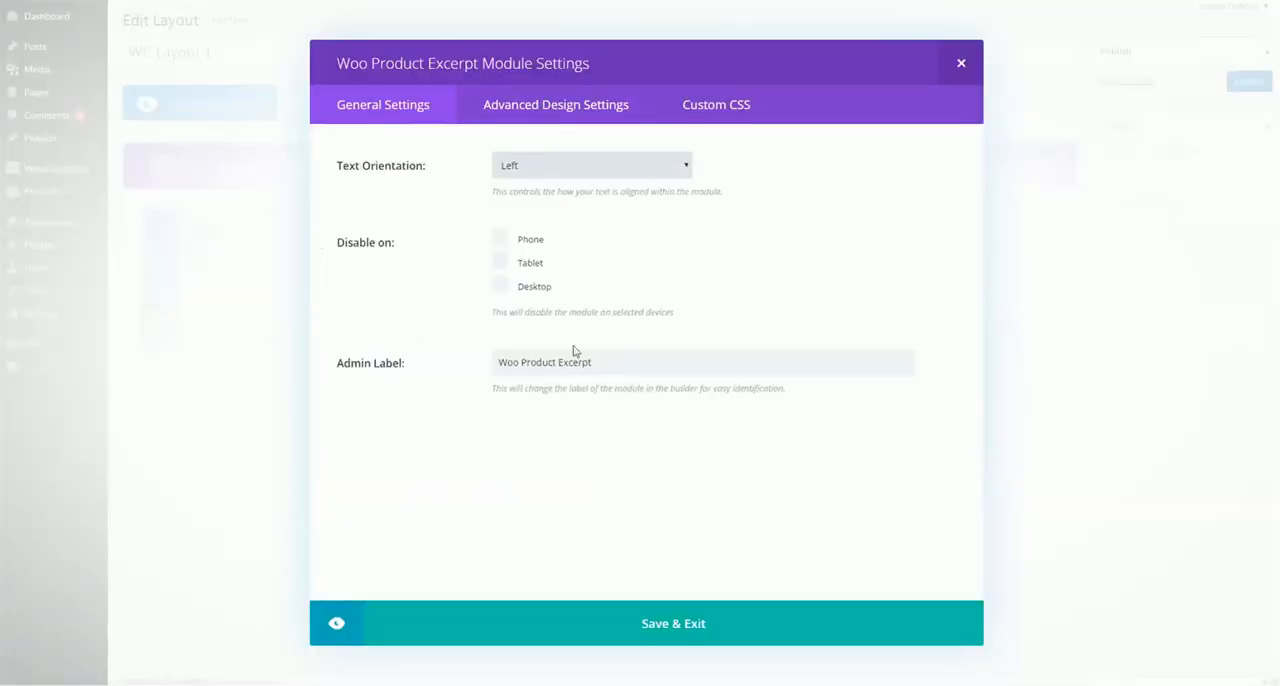
Review the Woo Product Excerpt module's advanced design options and save the module
click(548, 119)
click(552, 118)
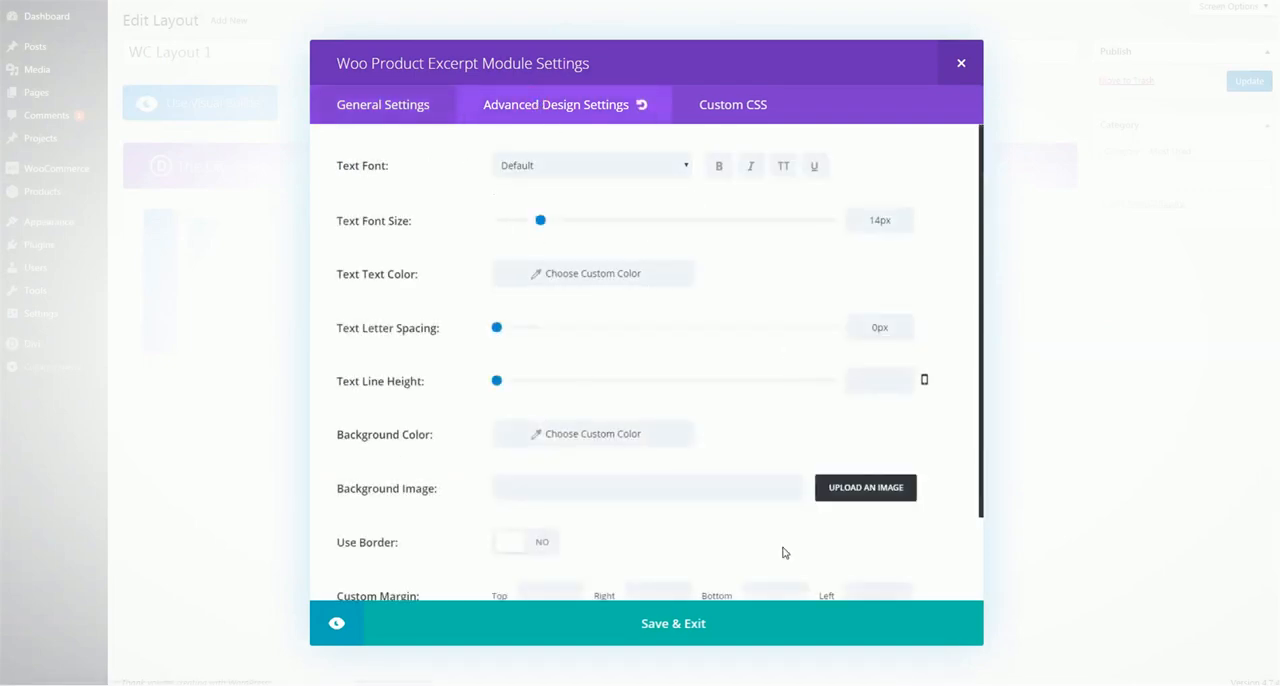
click(714, 624)
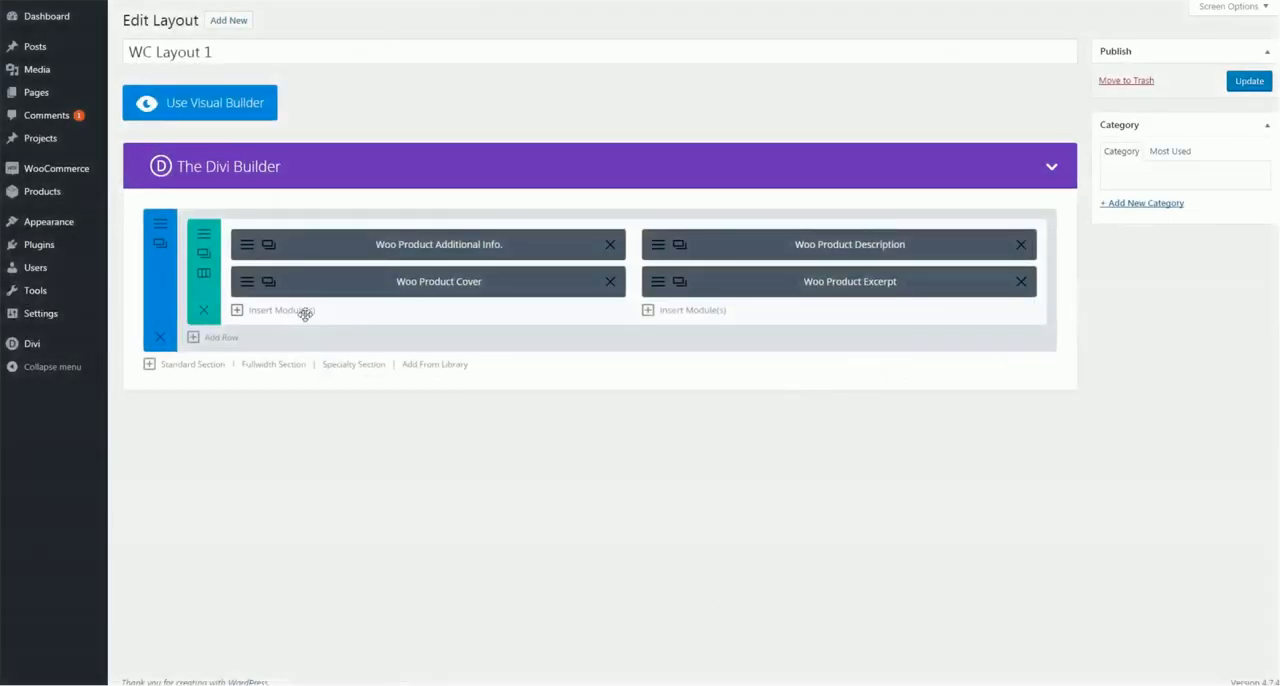
Insert a Woo Product Gallery module below the Woo Product Cover module in the first column
click(305, 312)
scroll(637, 251, down, 5)
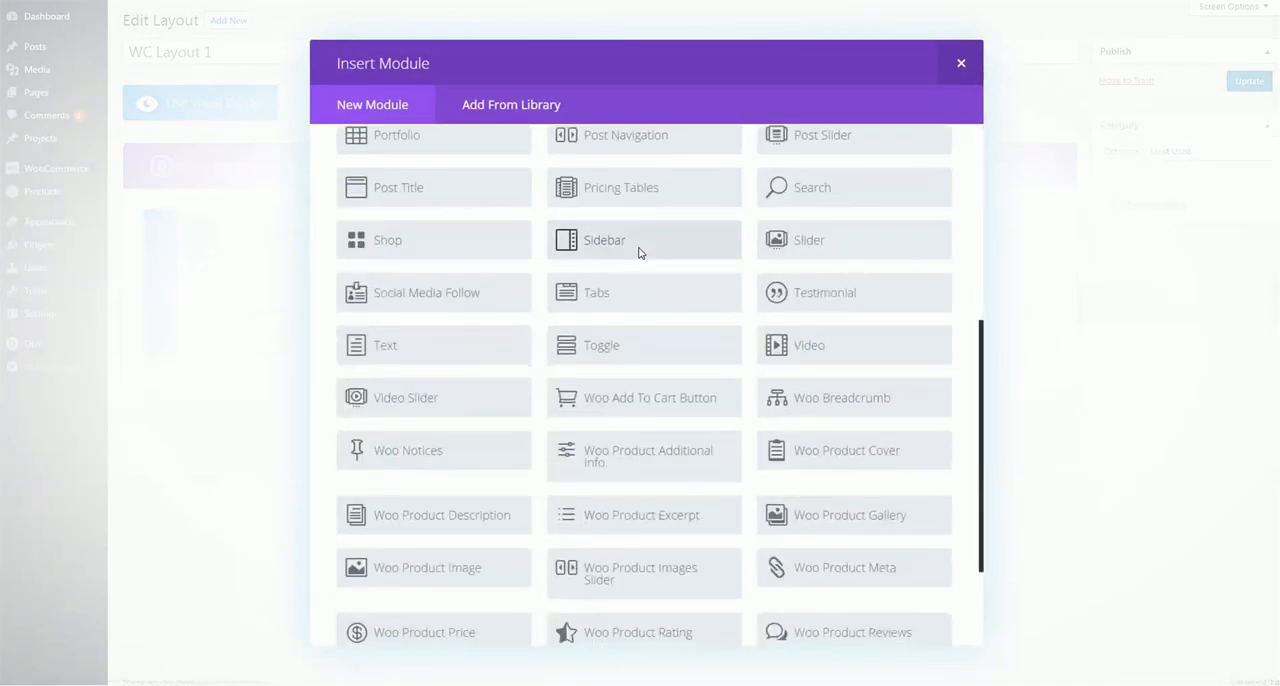
scroll(640, 253, down, 3)
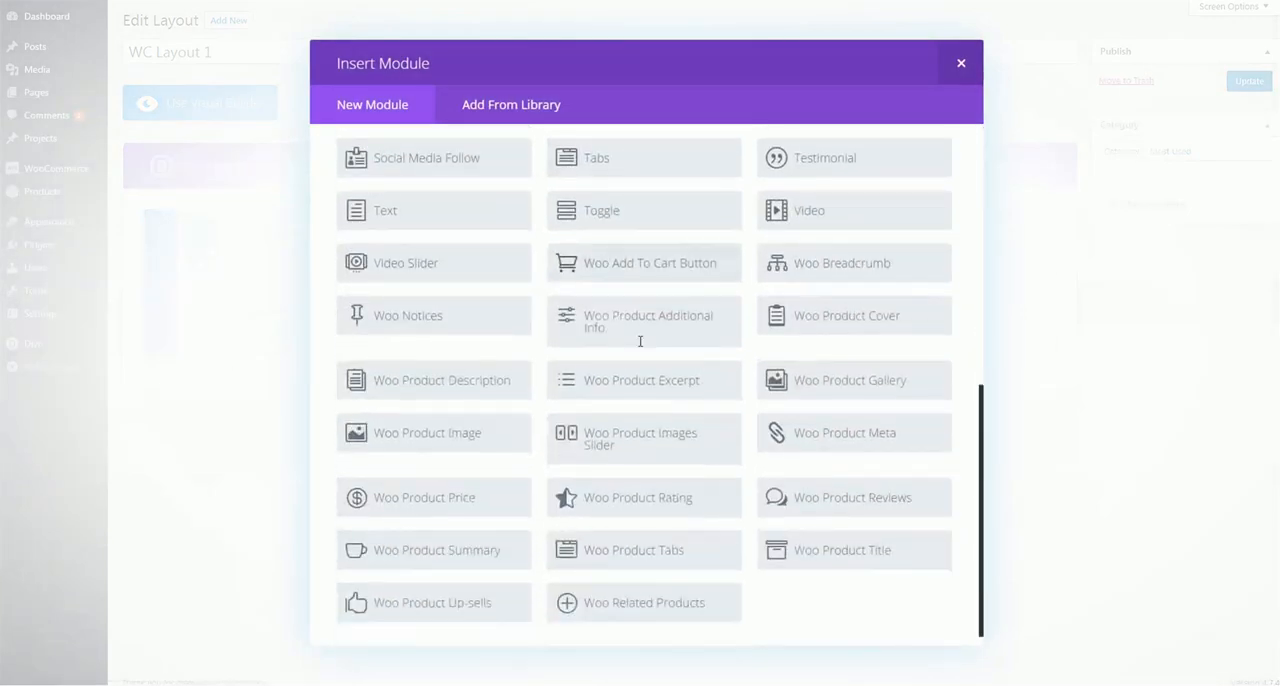
click(830, 372)
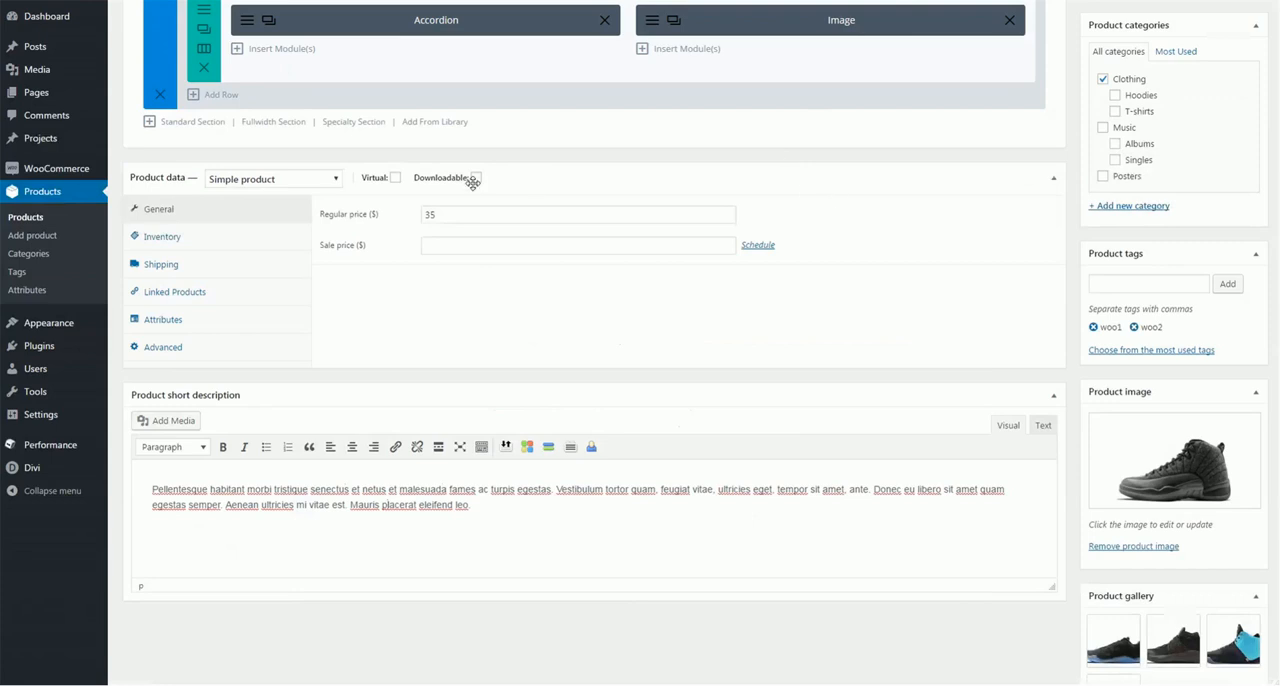
Compare the product gallery images in the Shoes Product editor with the gallery shown on its product page
scroll(967, 240, down, 2)
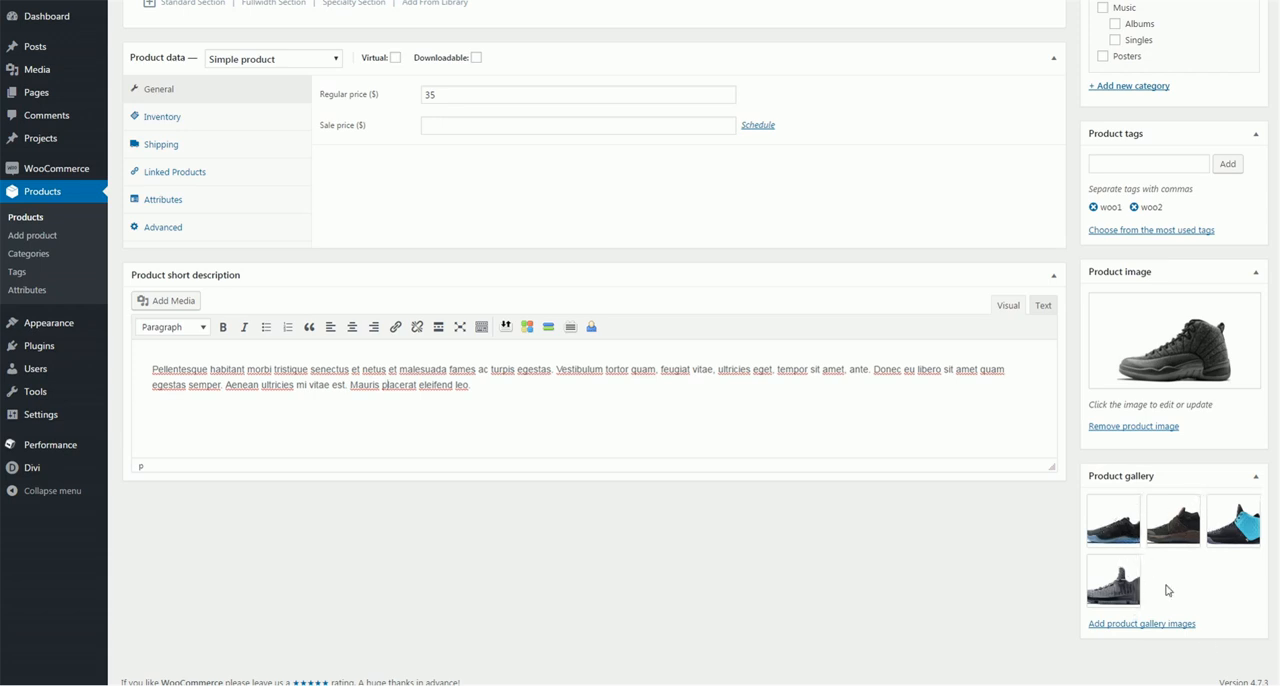
mouse_move(1119, 588)
key(ctrl+Tab)
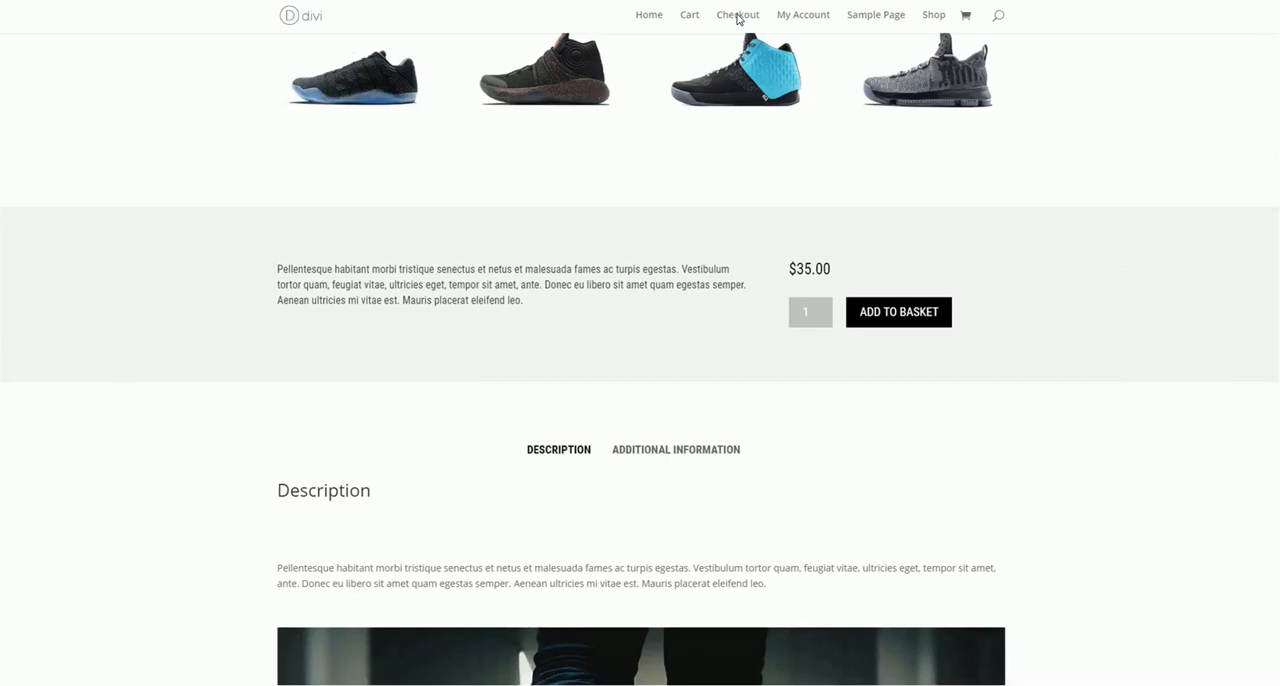
scroll(491, 346, up, 2)
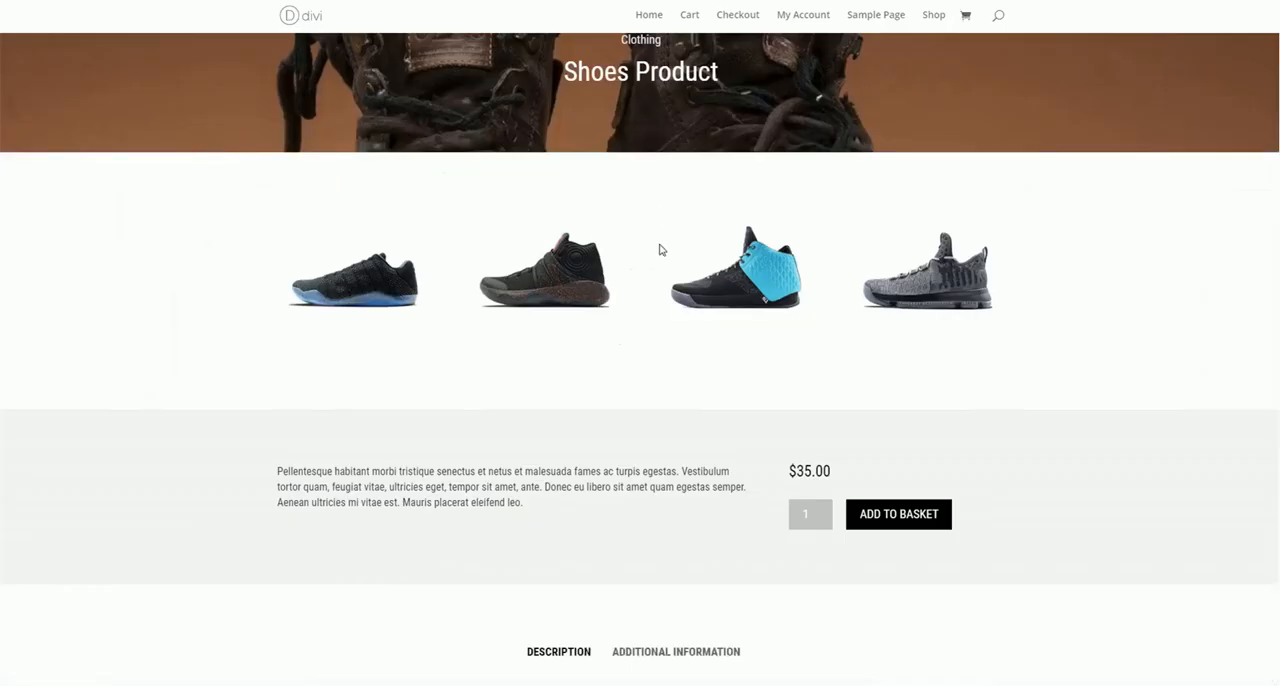
scroll(110, 185, up, 2)
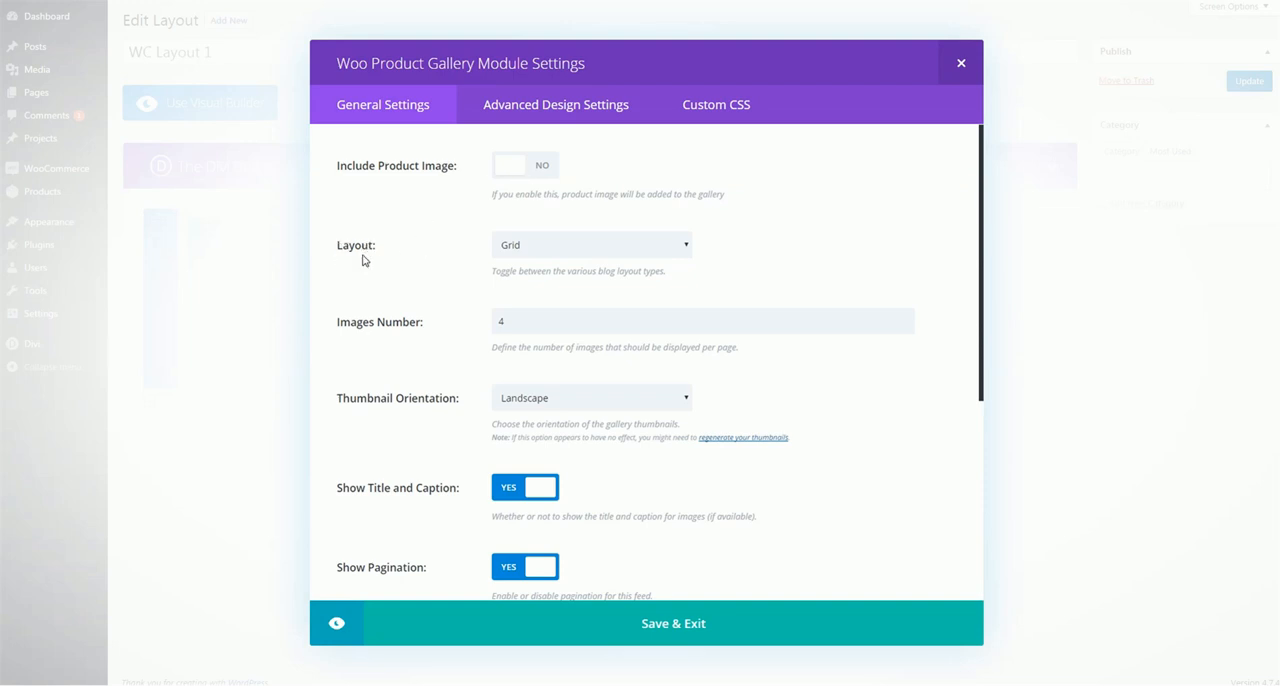
Try the Slider layout for the Woo Product Gallery module, review its options, and switch back to Grid
click(565, 247)
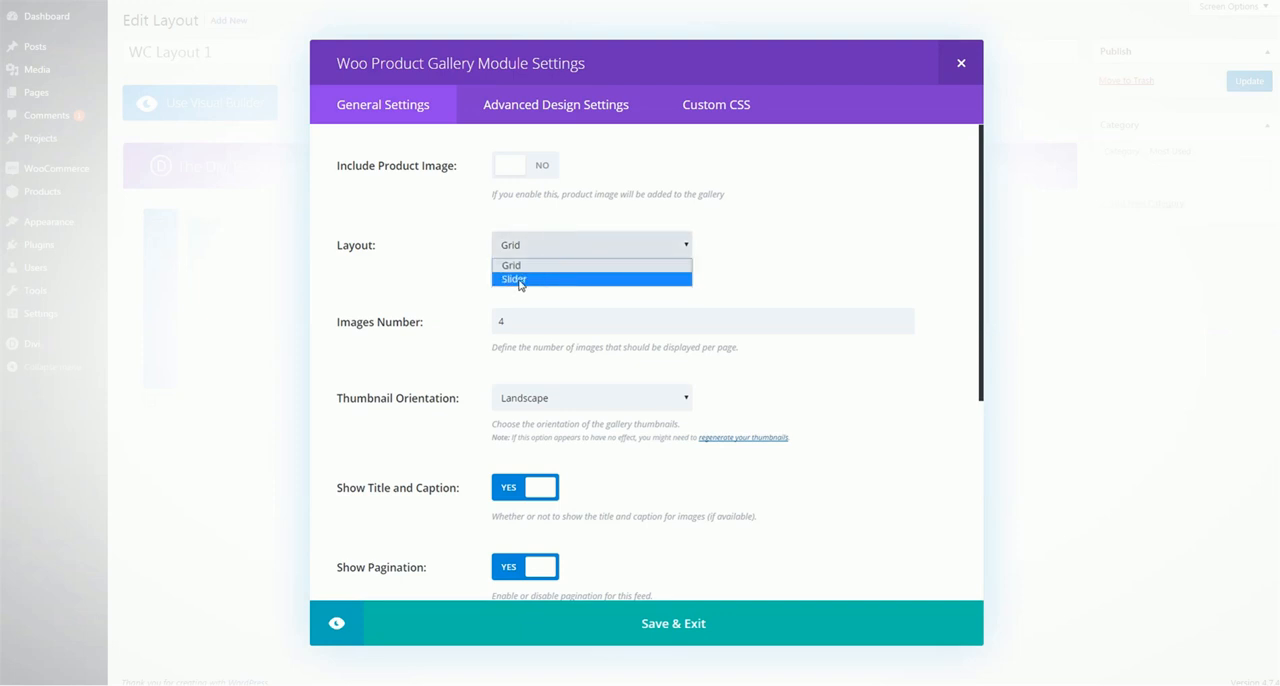
click(518, 279)
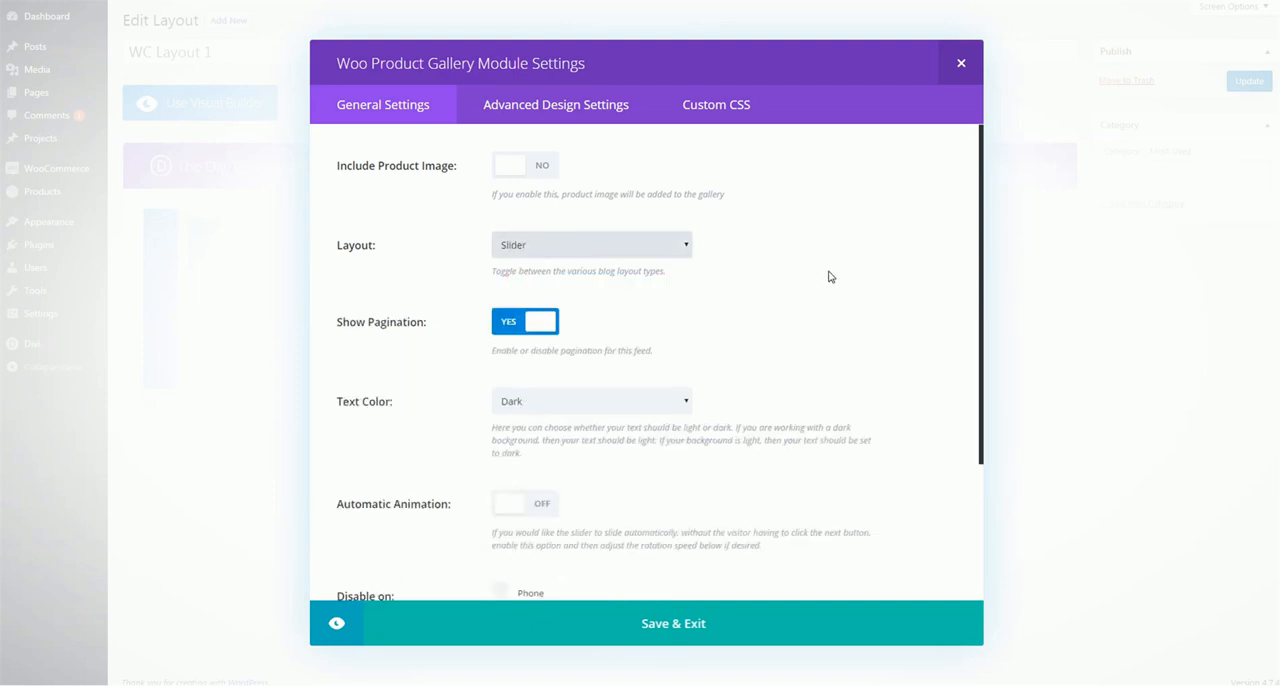
scroll(828, 276, down, 3)
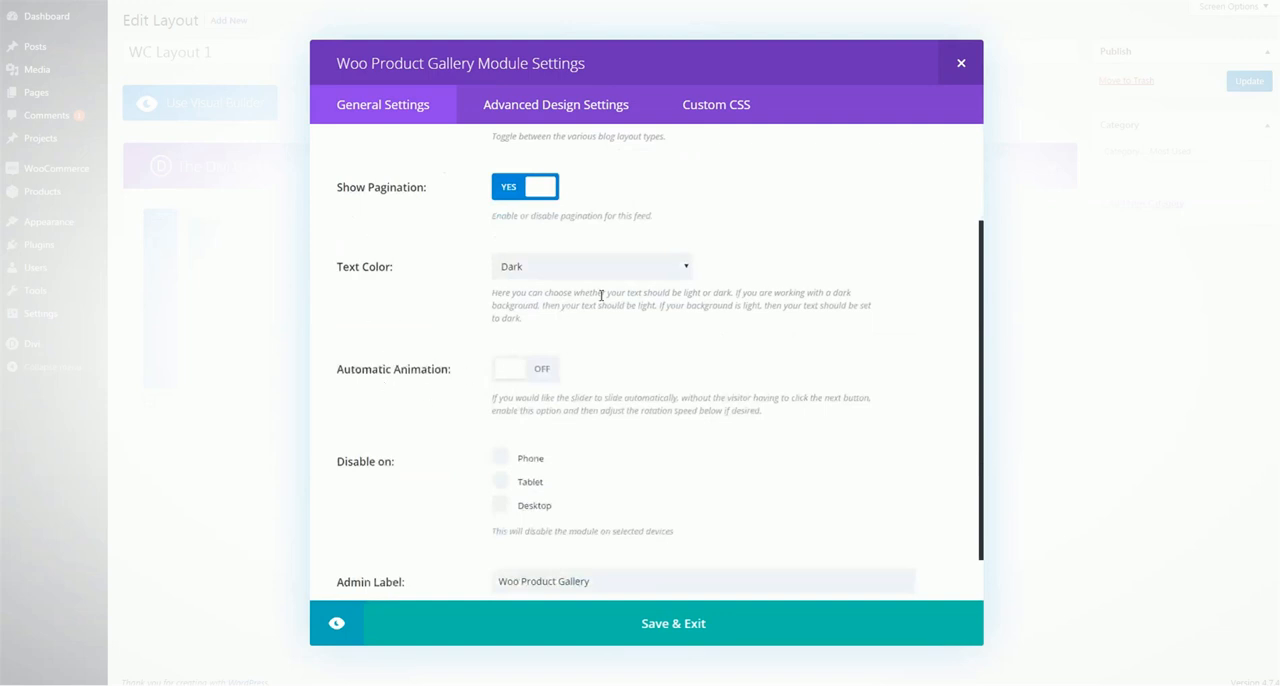
scroll(601, 295, up, 3)
click(562, 256)
click(560, 264)
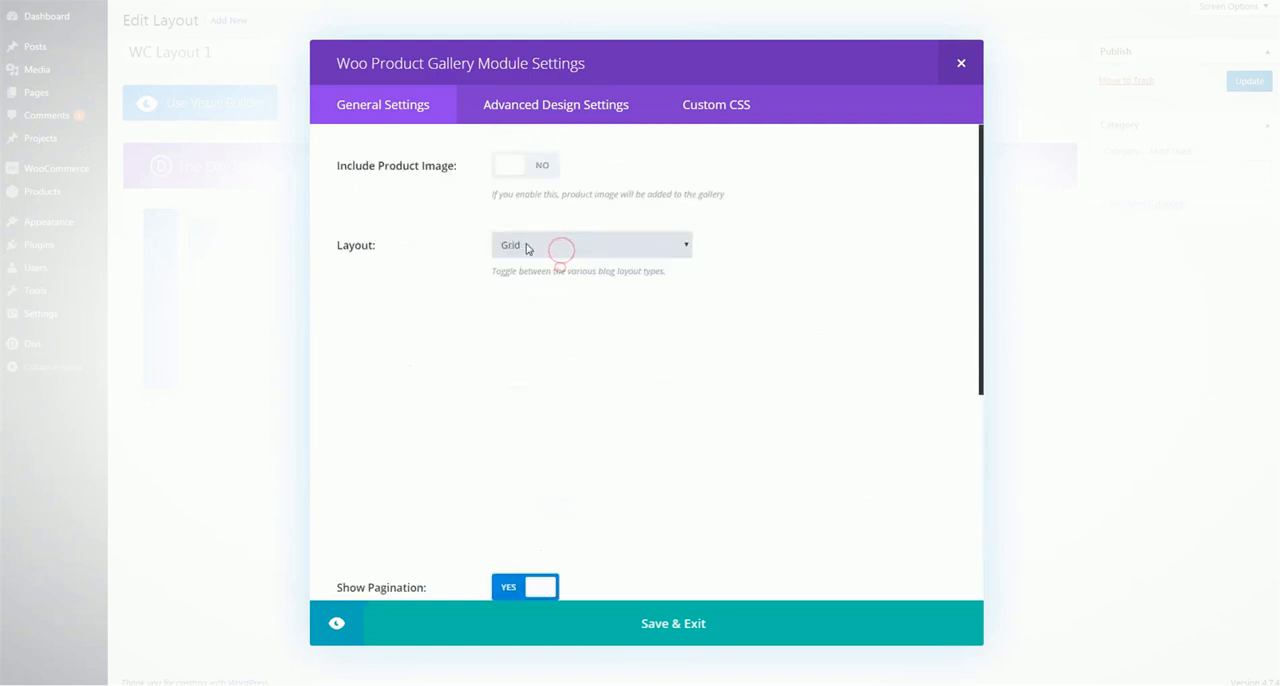
click(868, 258)
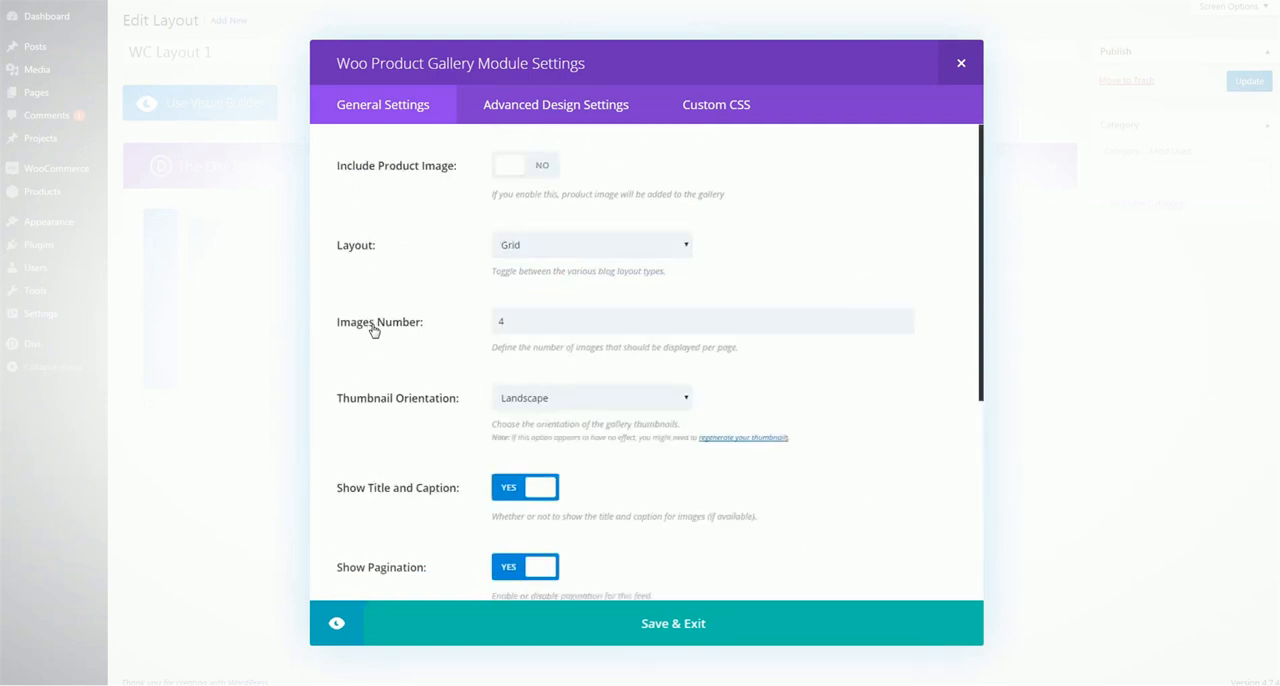
Review the gallery's Grid layout options for image number, thumbnail orientation, title and caption, pagination and text color
scroll(394, 325, down, 1)
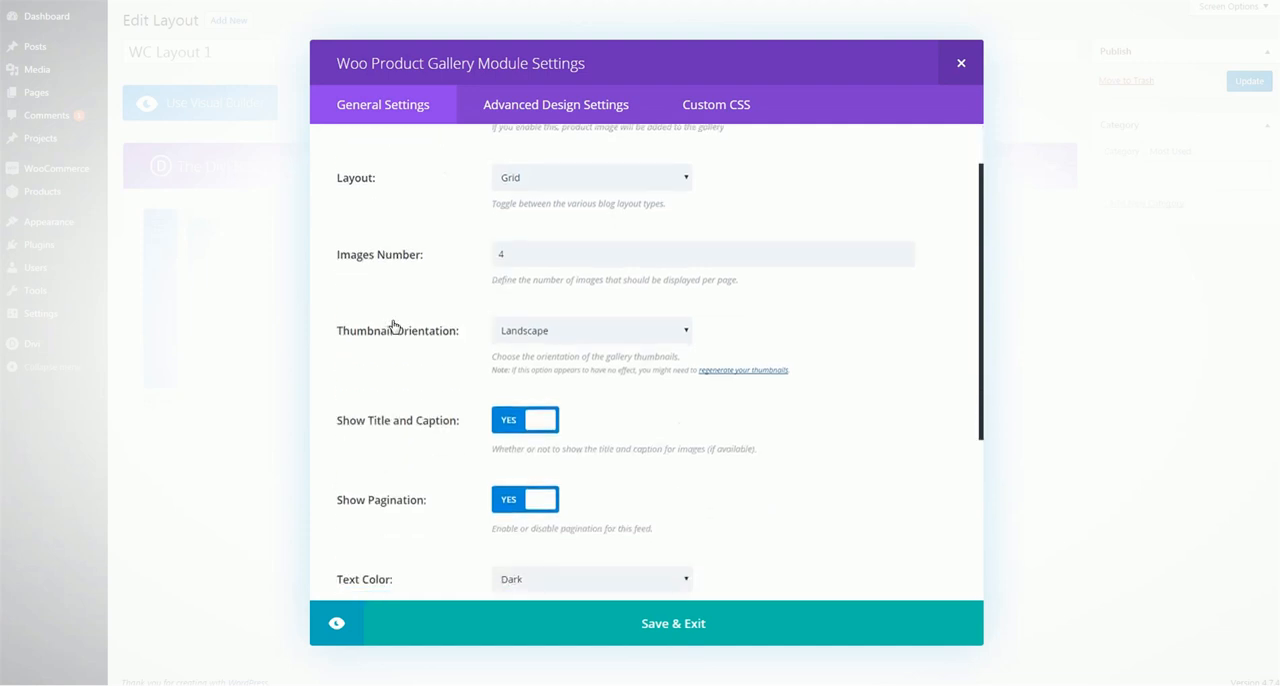
scroll(395, 339, down, 1)
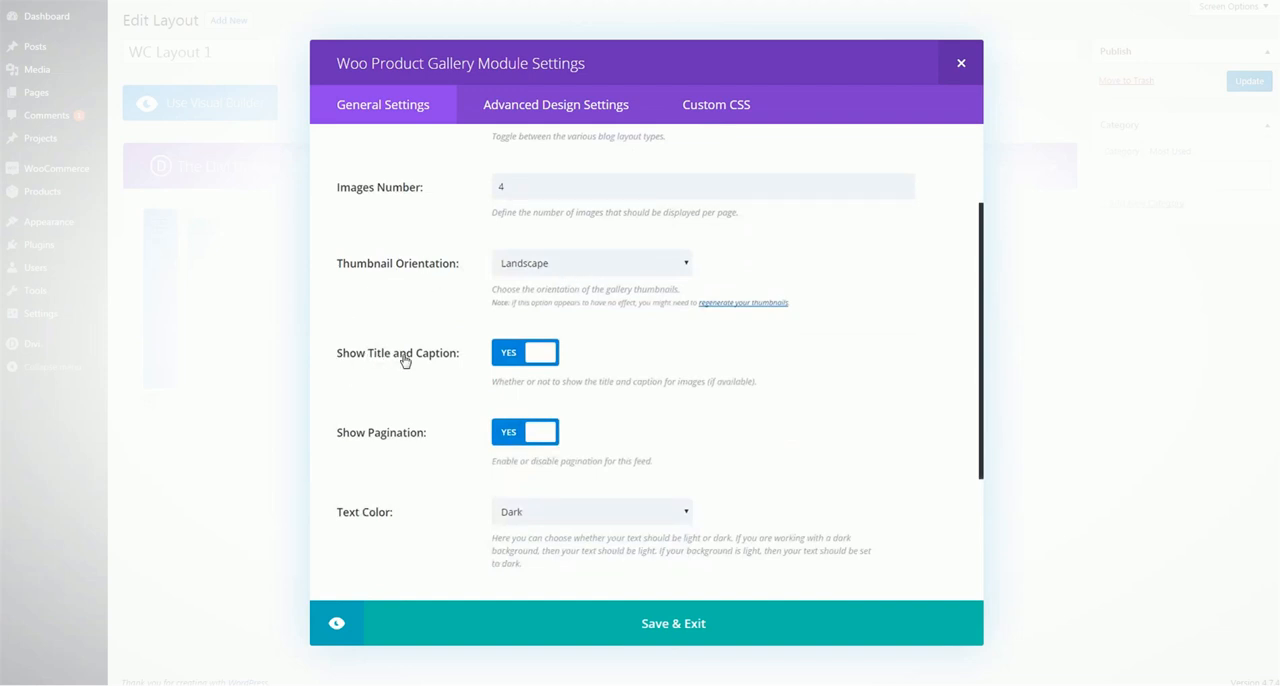
scroll(405, 362, down, 2)
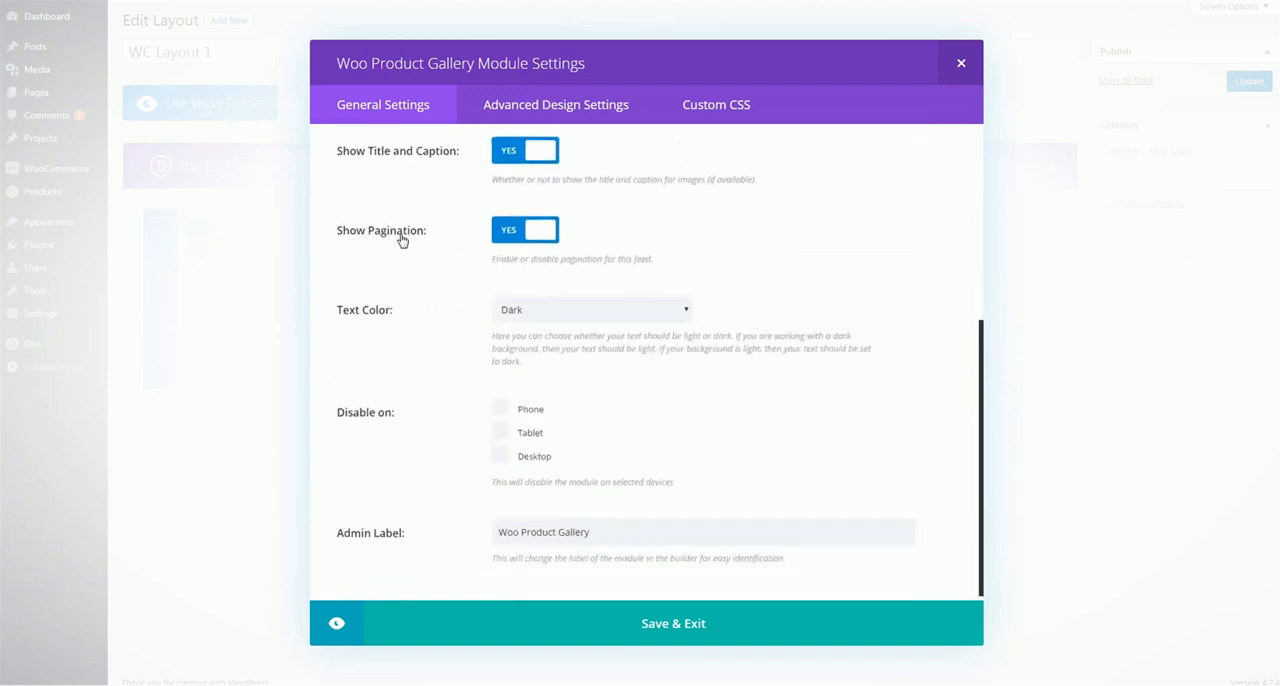
scroll(614, 294, up, 3)
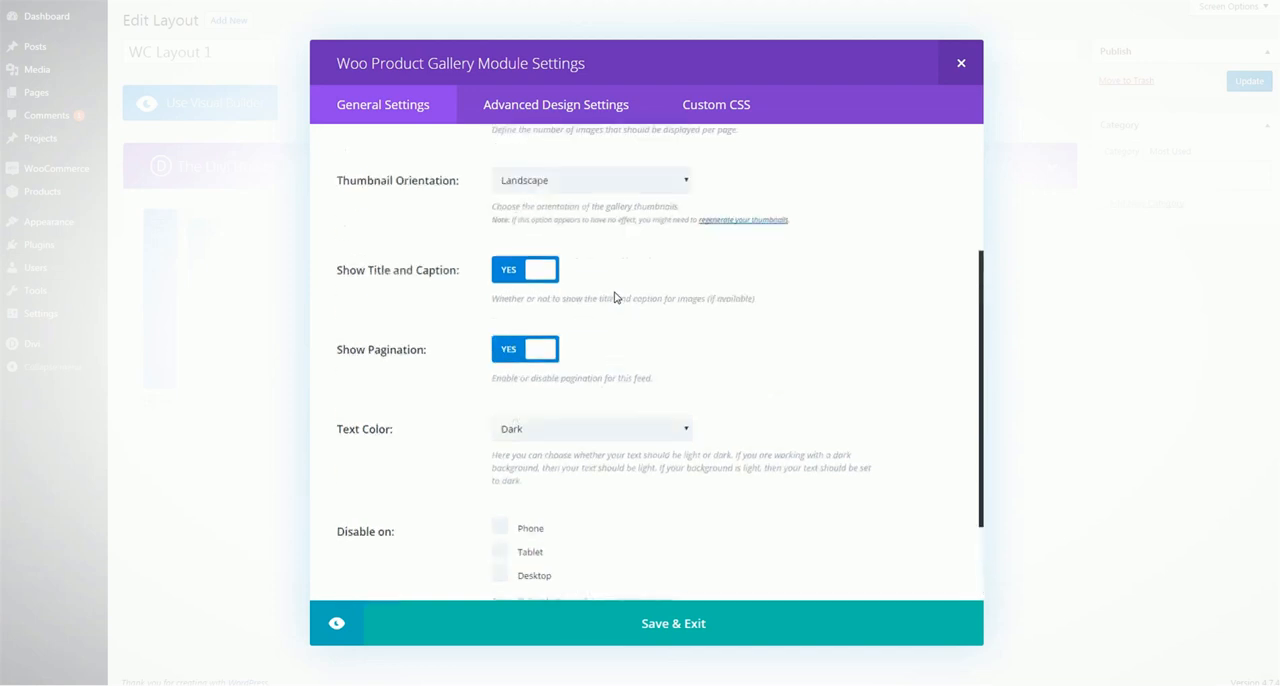
Examine the gallery module's advanced design options and preview the hover icon and overlay on the Shoes Product page's gallery images
click(548, 118)
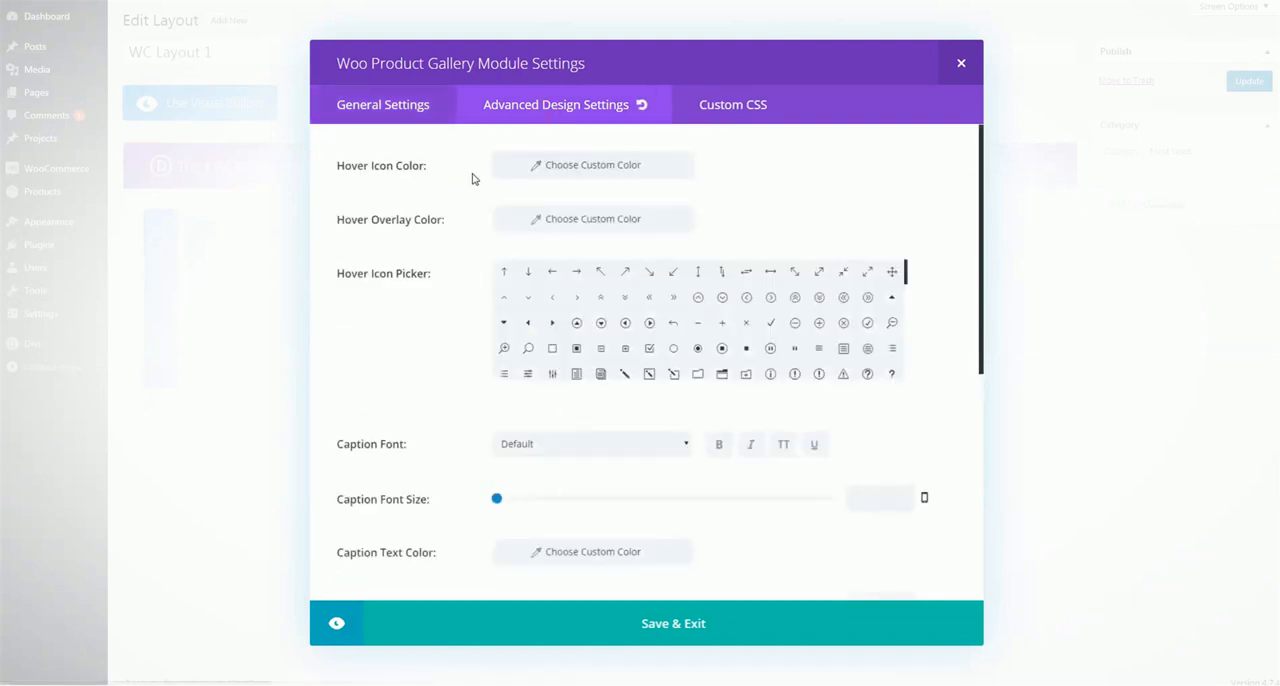
scroll(450, 185, down, 5)
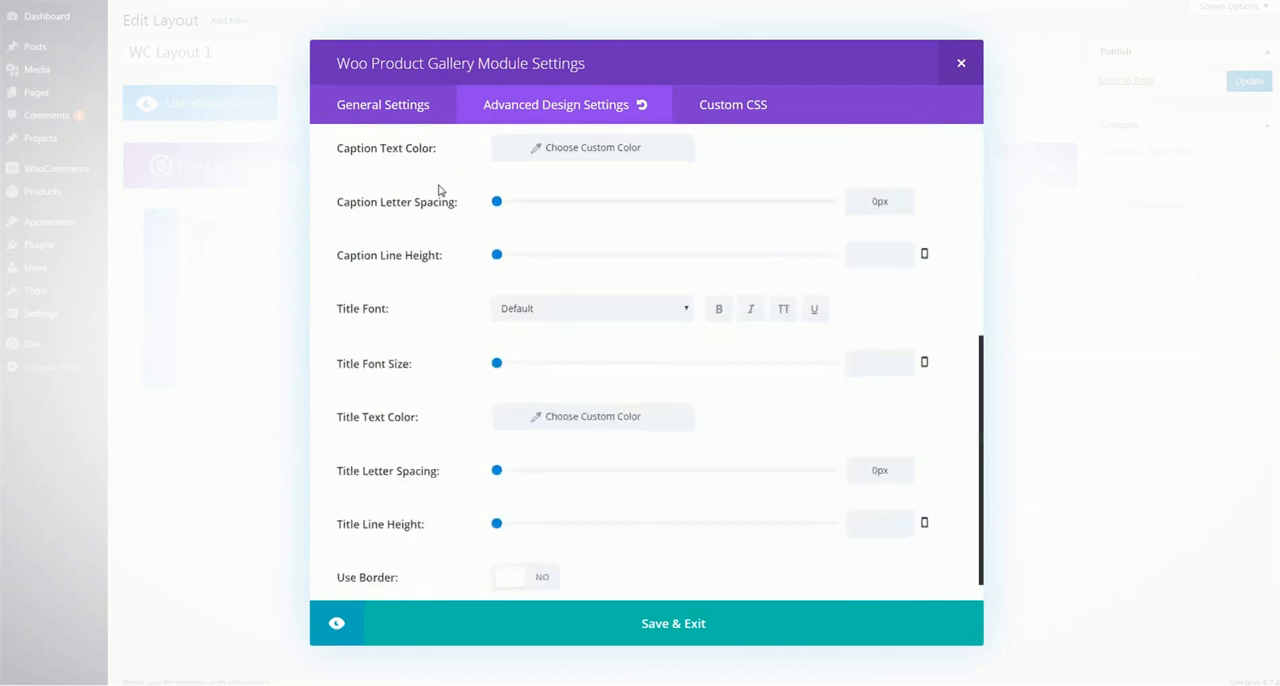
scroll(438, 192, up, 5)
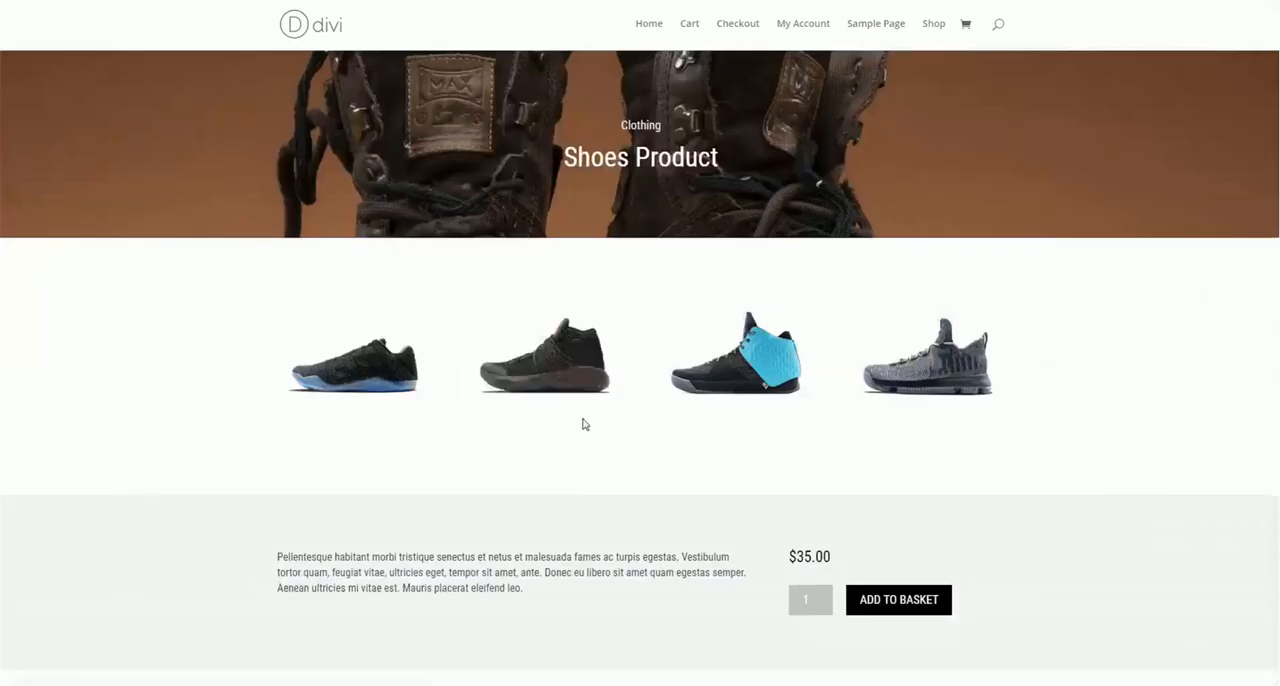
mouse_move(506, 391)
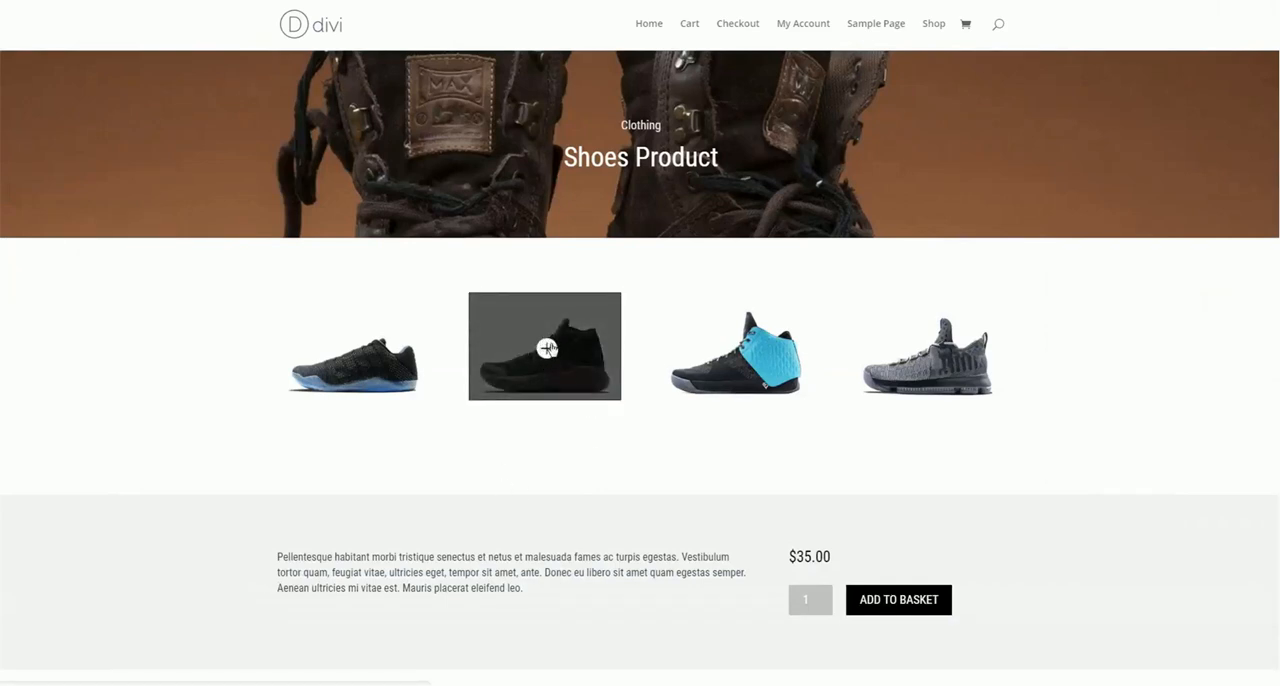
mouse_move(560, 345)
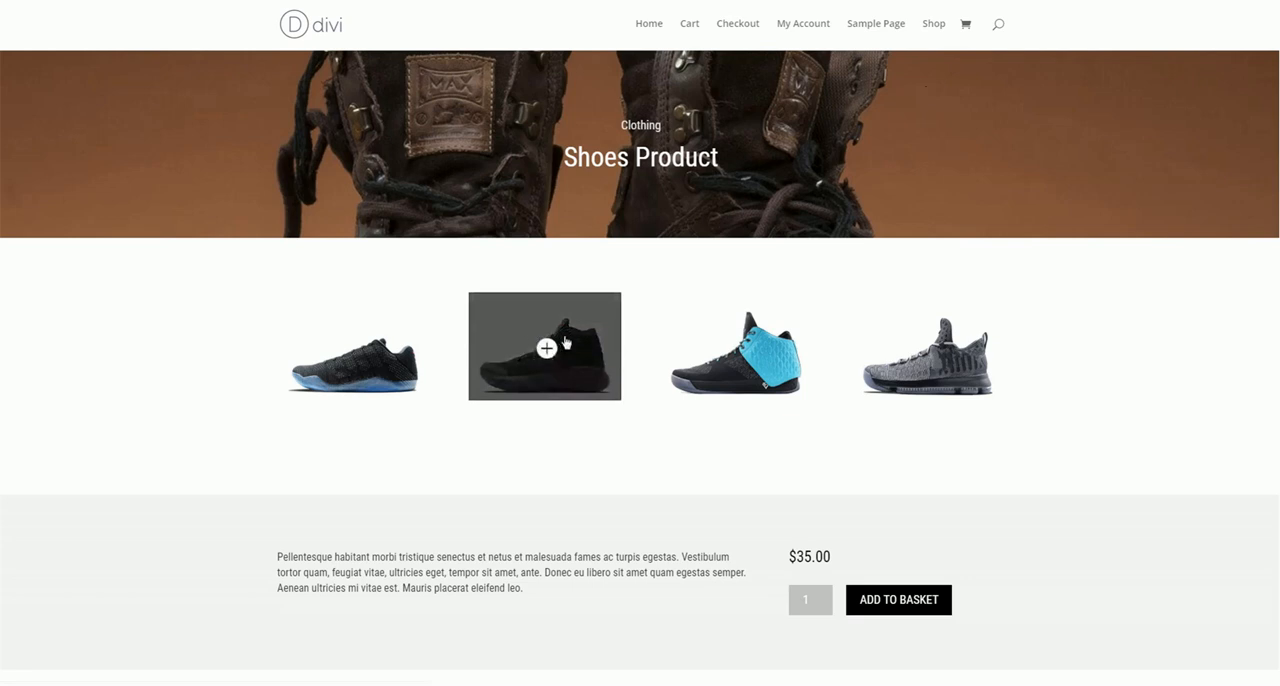
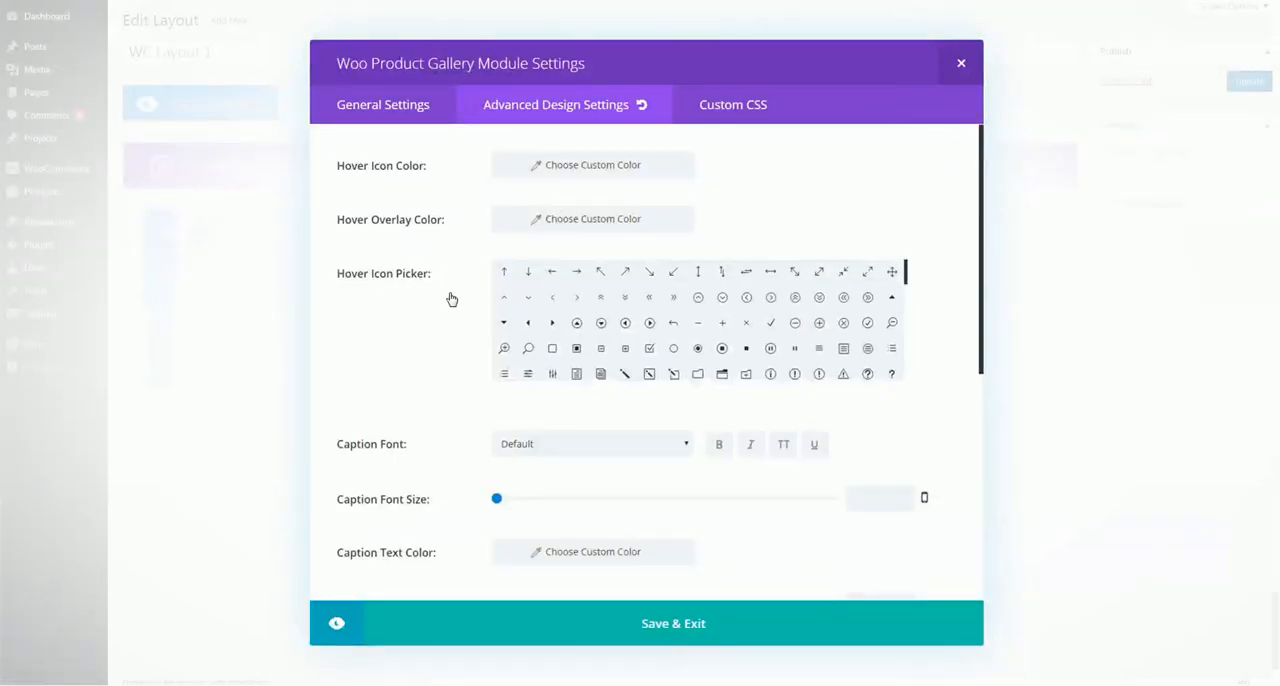
Review the gallery module's hover icon, caption, title and border design options, and save the module
scroll(690, 313, down, 3)
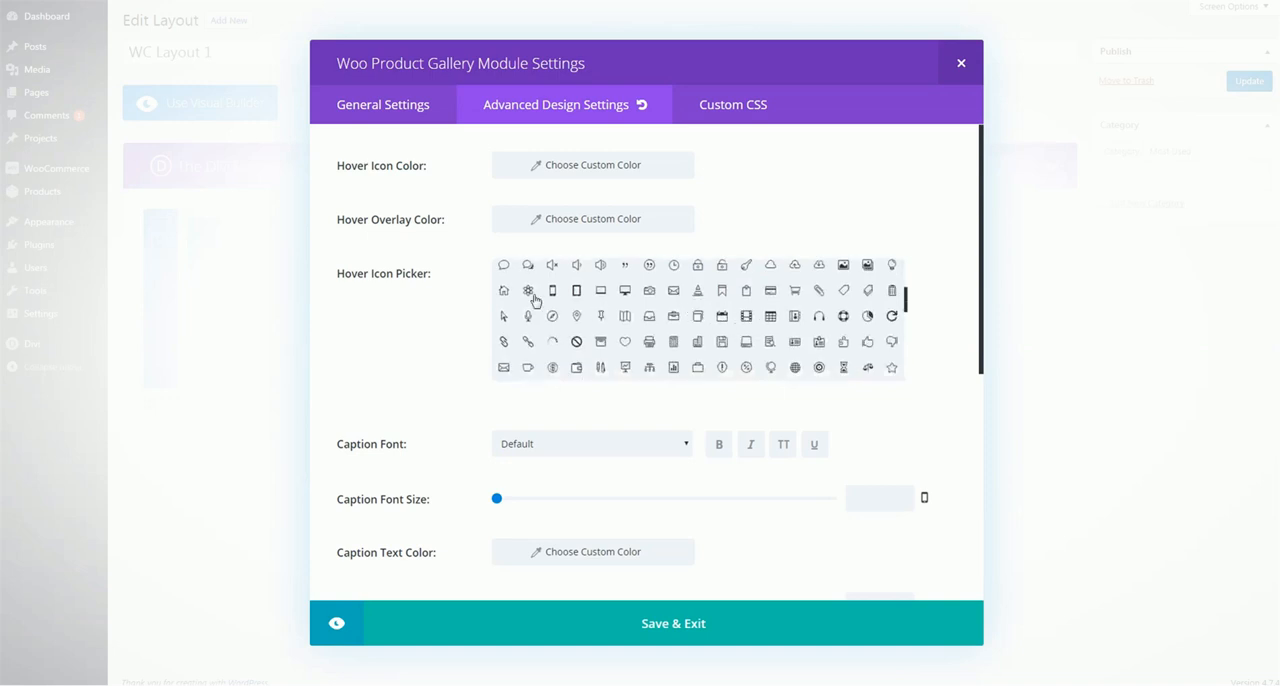
scroll(388, 246, down, 3)
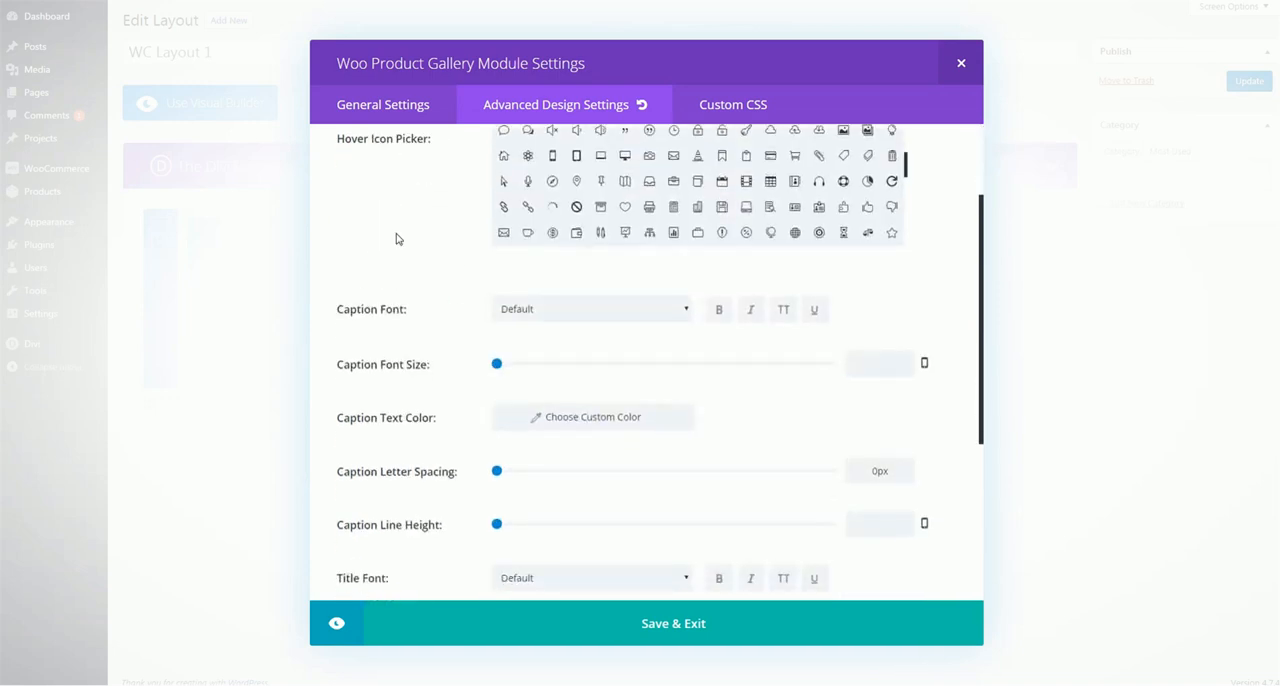
scroll(446, 216, down, 3)
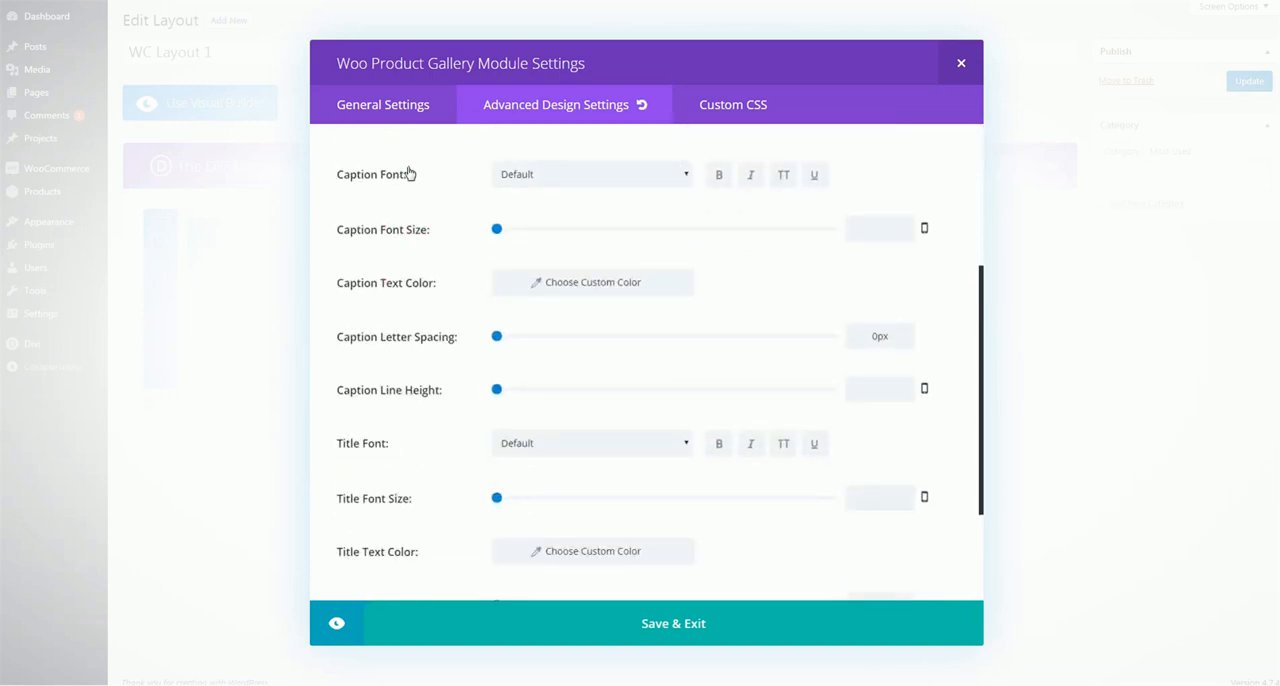
scroll(429, 271, down, 3)
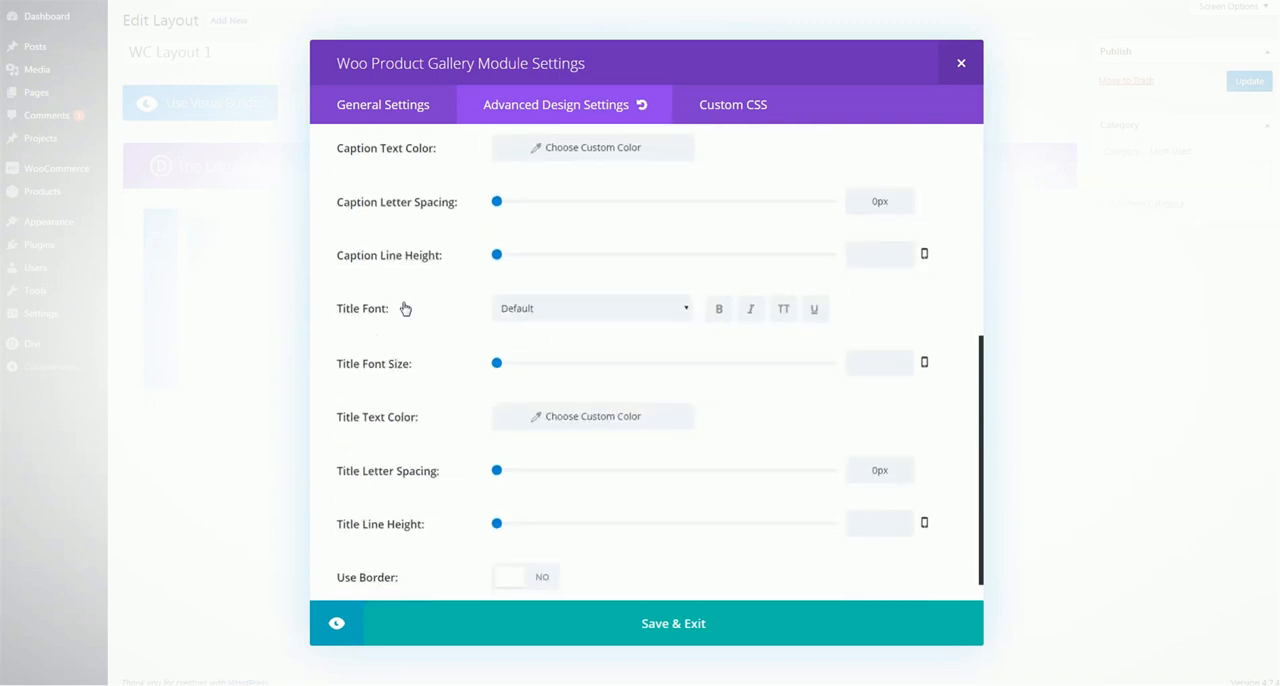
scroll(415, 278, down, 1)
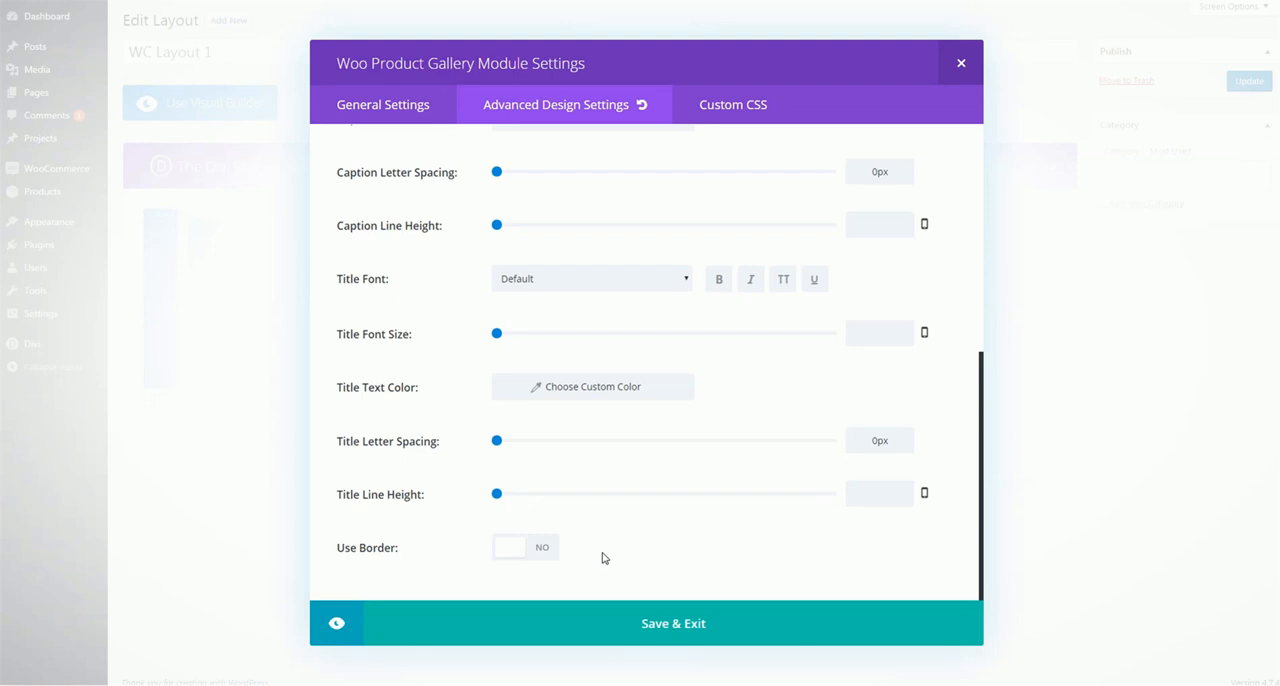
click(660, 620)
Insert a Woo Product Image module below Woo Product Excerpt in the second column
click(688, 311)
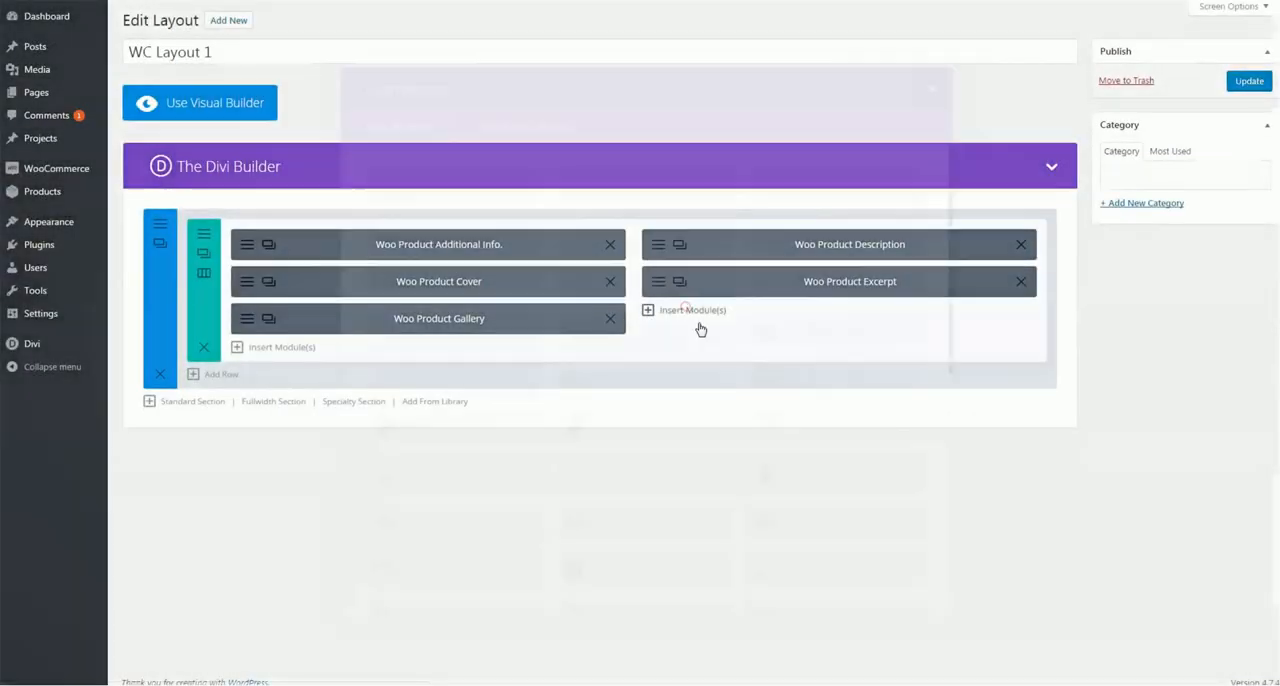
scroll(672, 306, down, 4)
scroll(668, 306, down, 3)
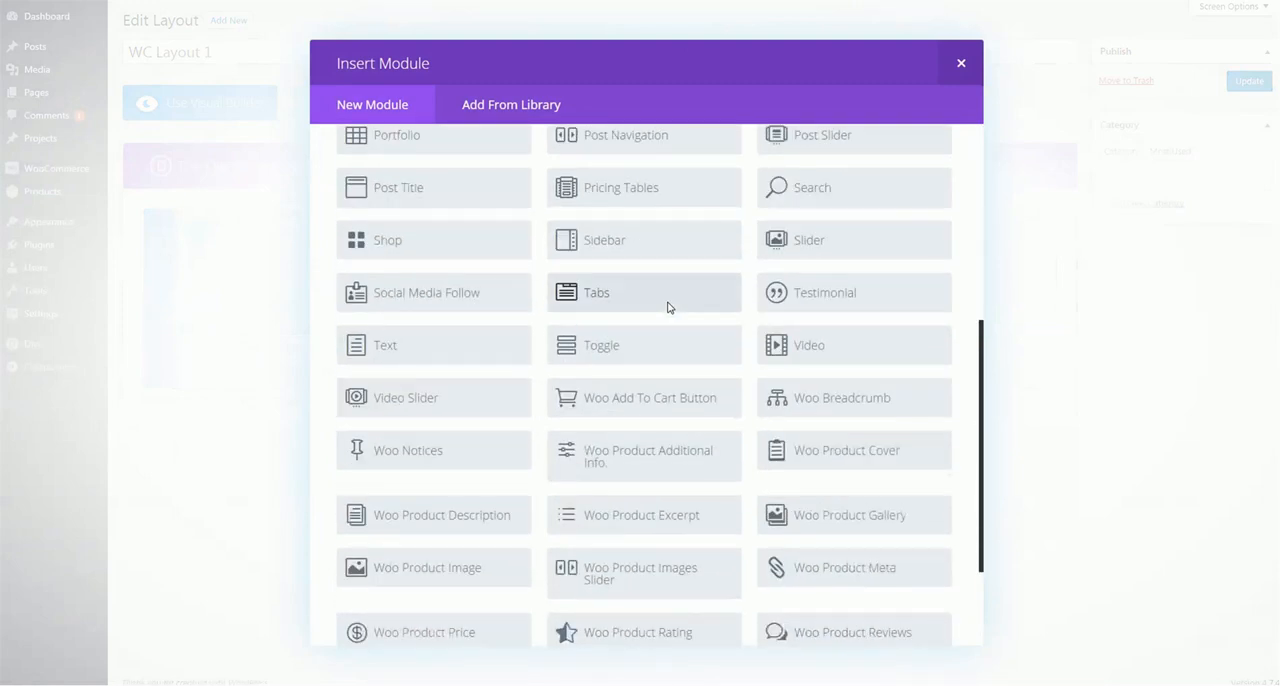
scroll(668, 306, down, 3)
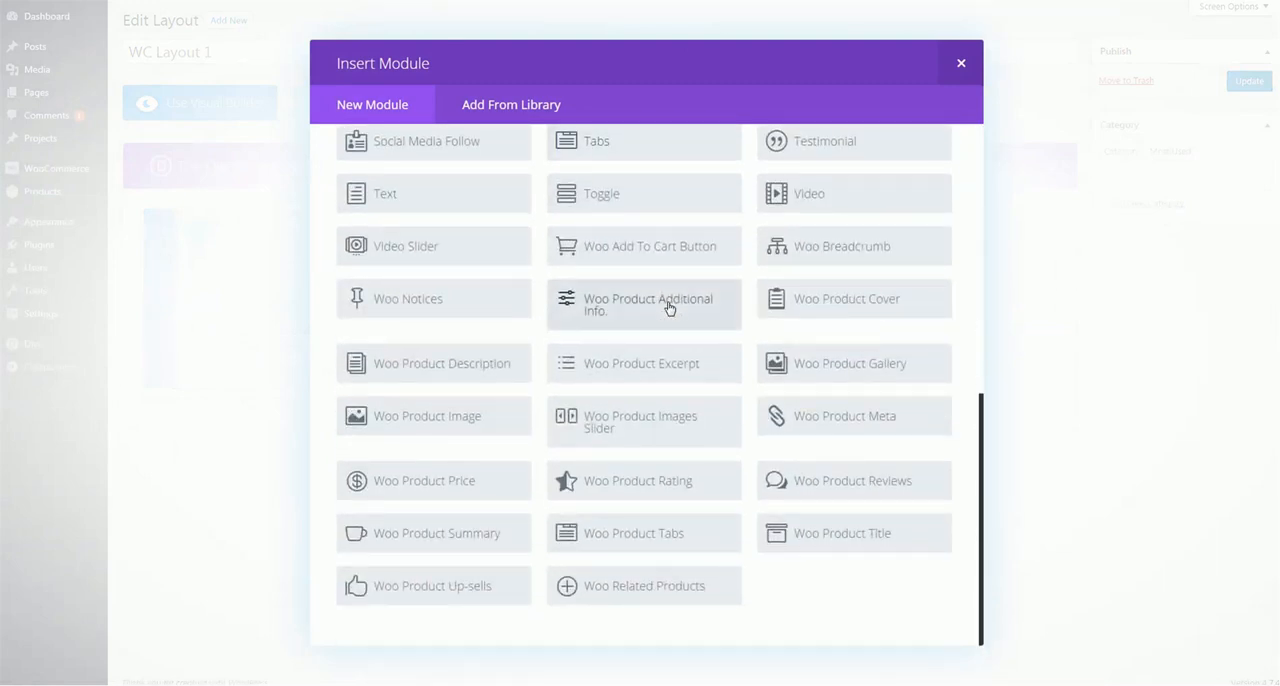
click(457, 423)
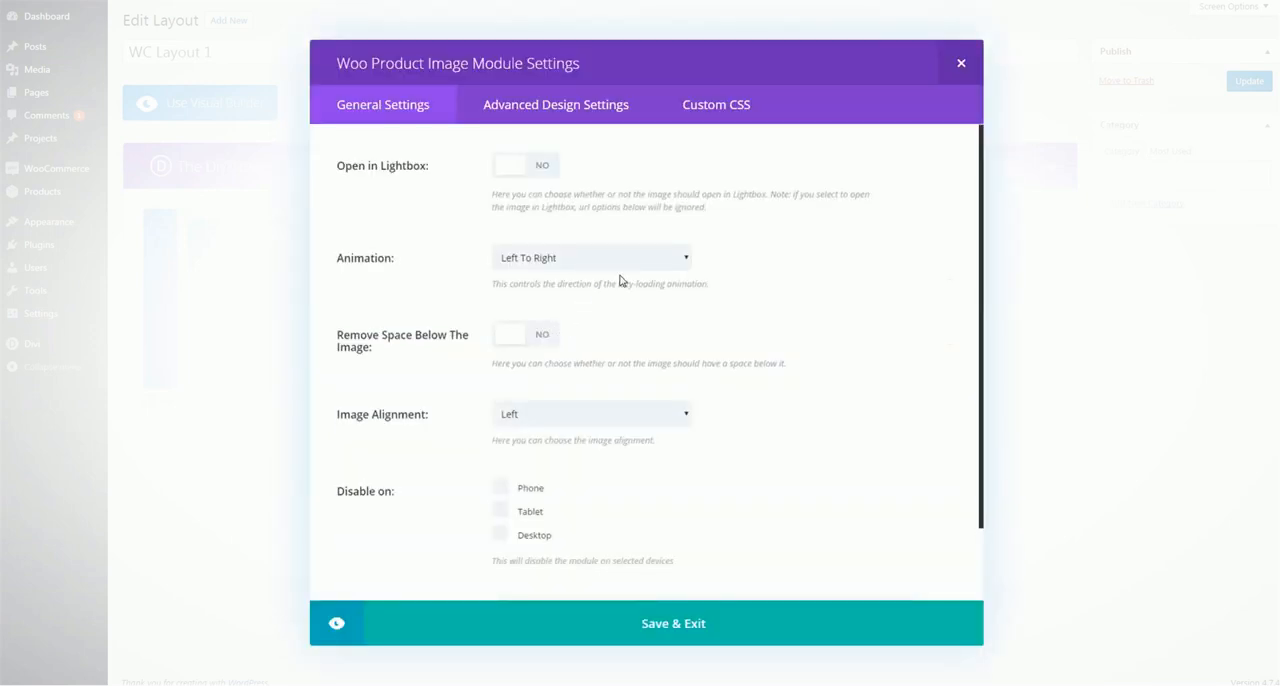
Compare the Woo Product Image module's general settings with the main image on the Bearded Man product page
scroll(806, 228, down, 2)
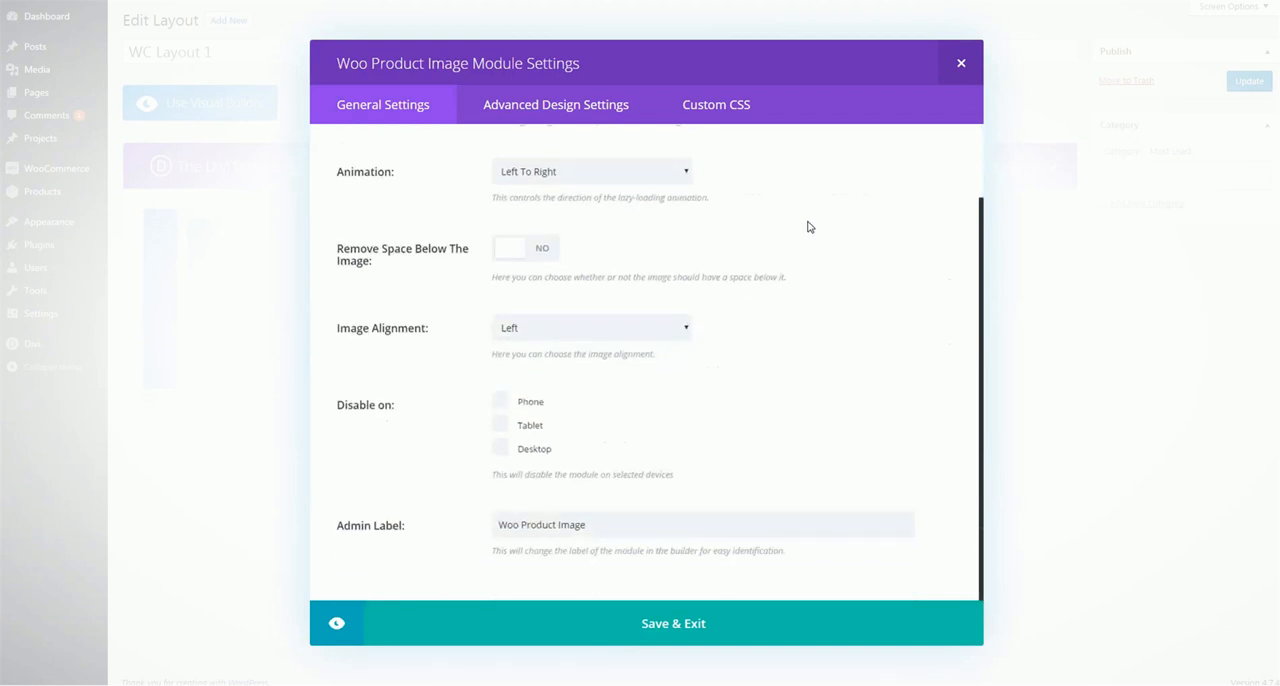
scroll(806, 228, up, 2)
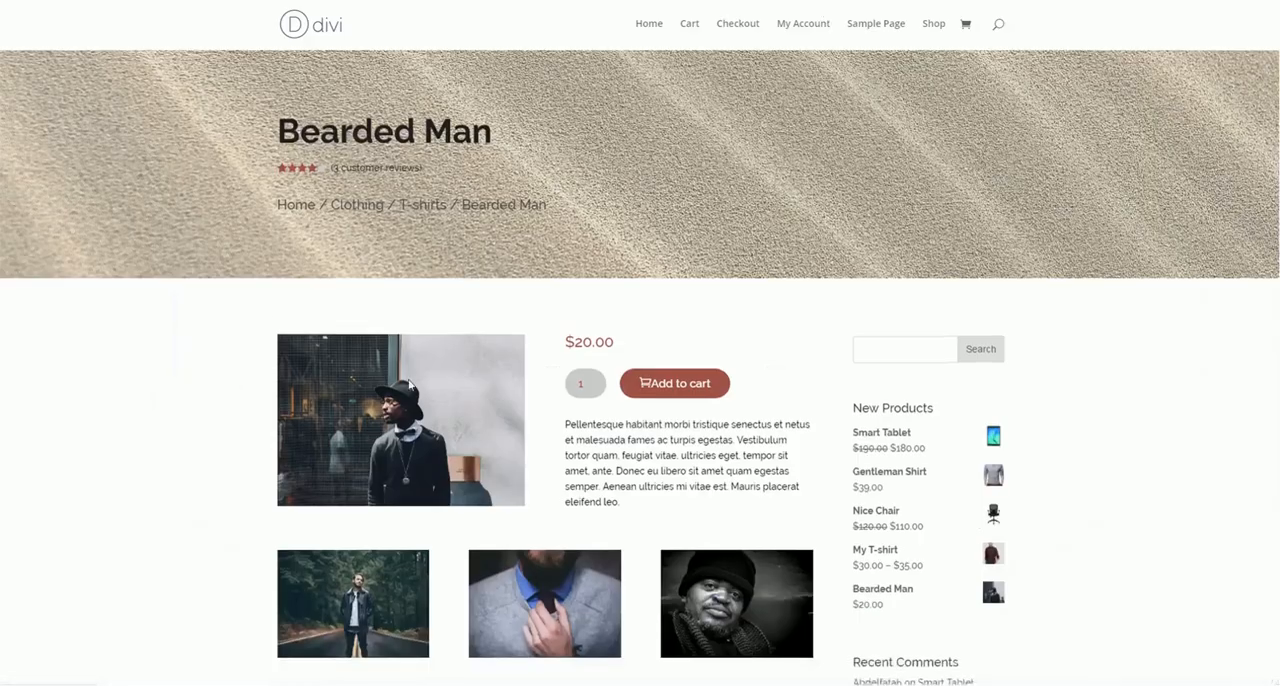
scroll(345, 172, down, 2)
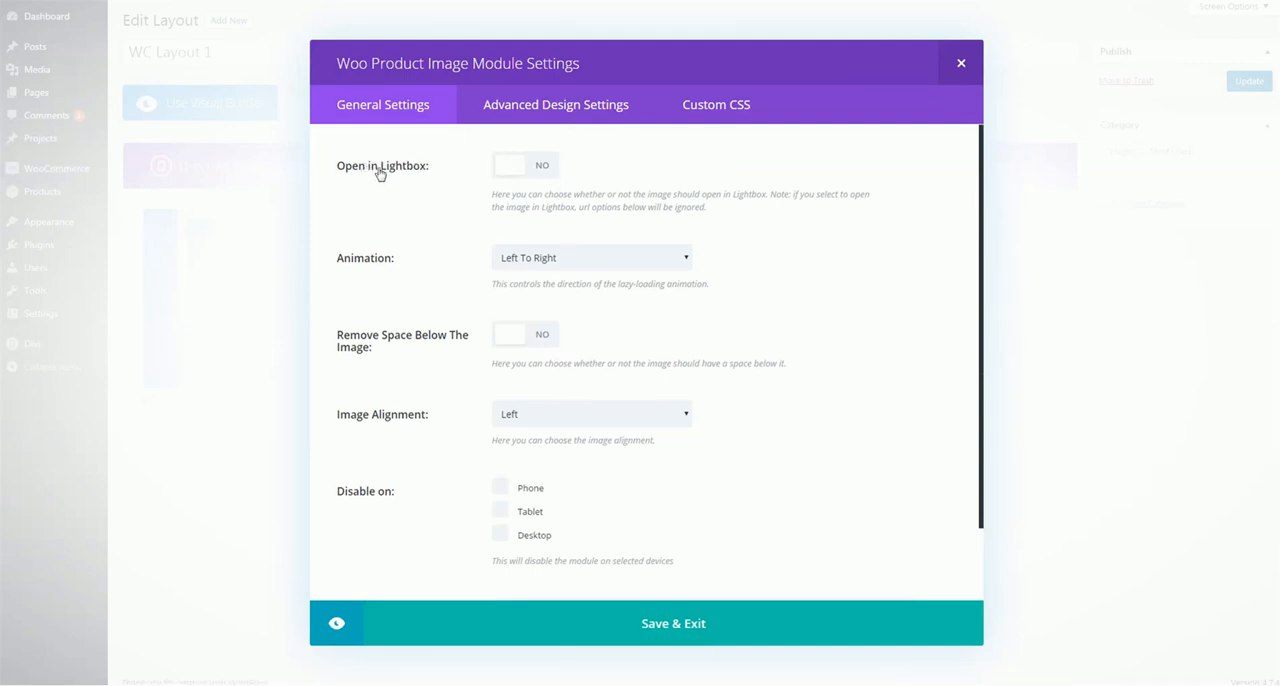
Review the image module's animation, spacing, alignment and advanced design options, and save it with the default settings
scroll(538, 165, down, 1)
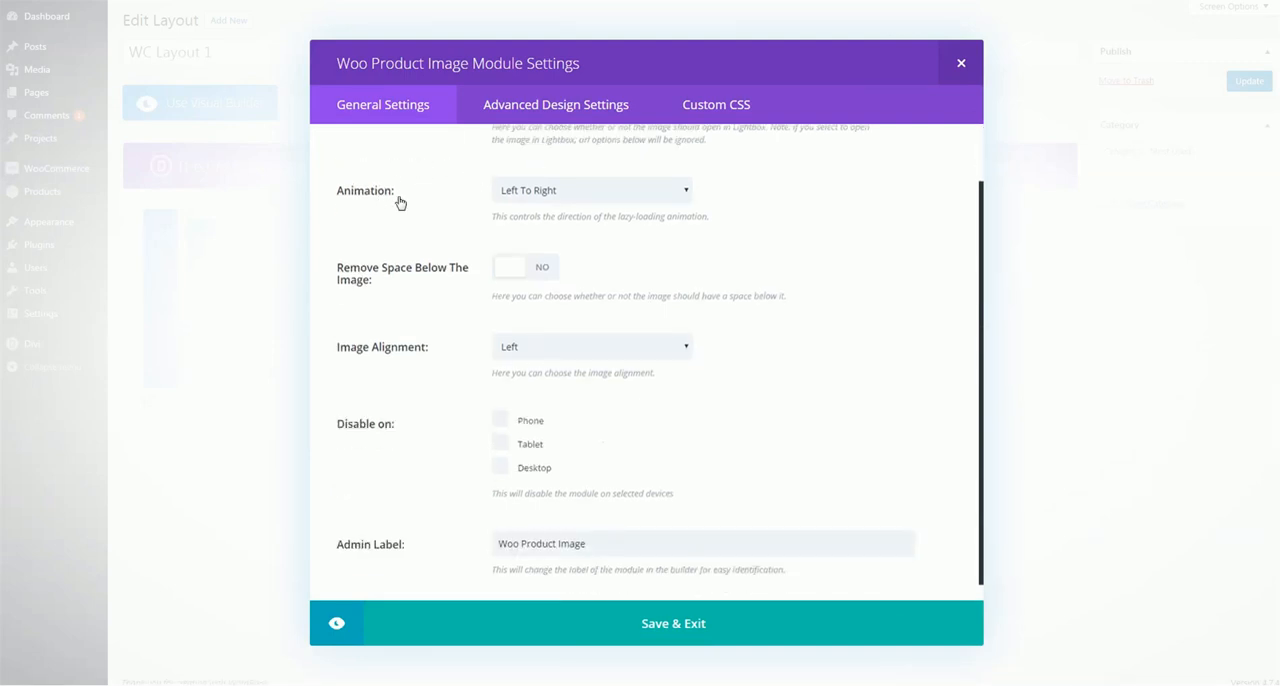
click(577, 191)
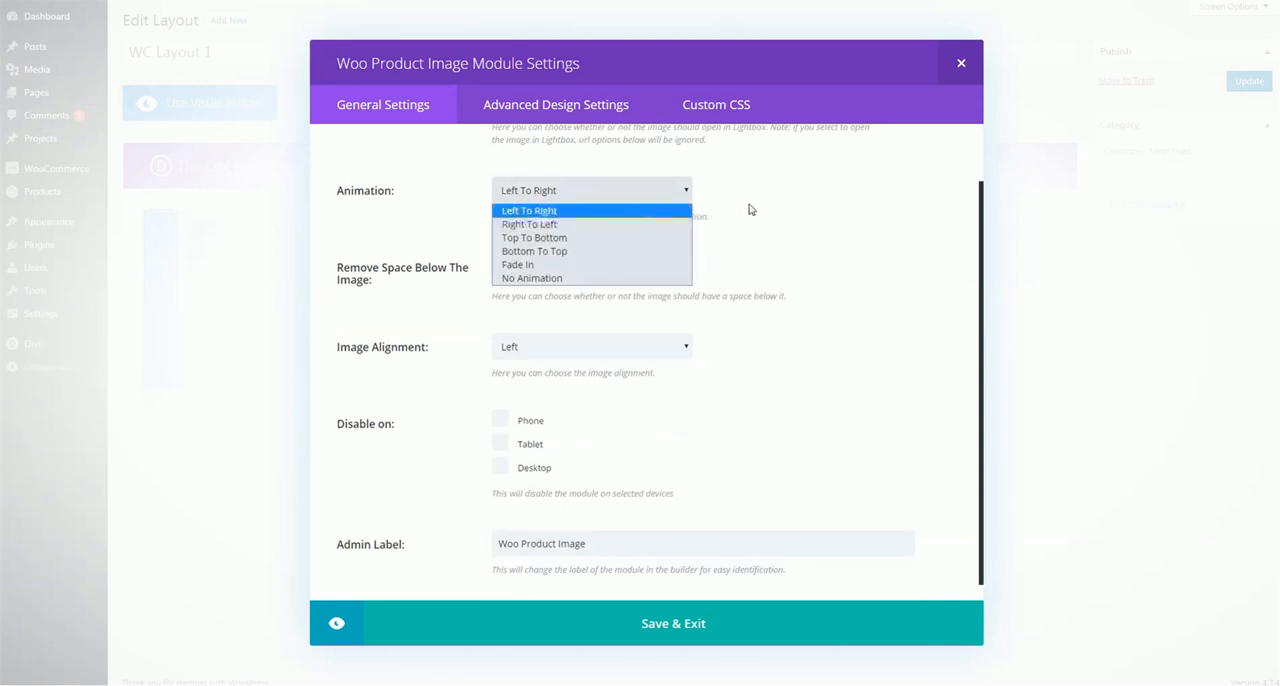
click(805, 210)
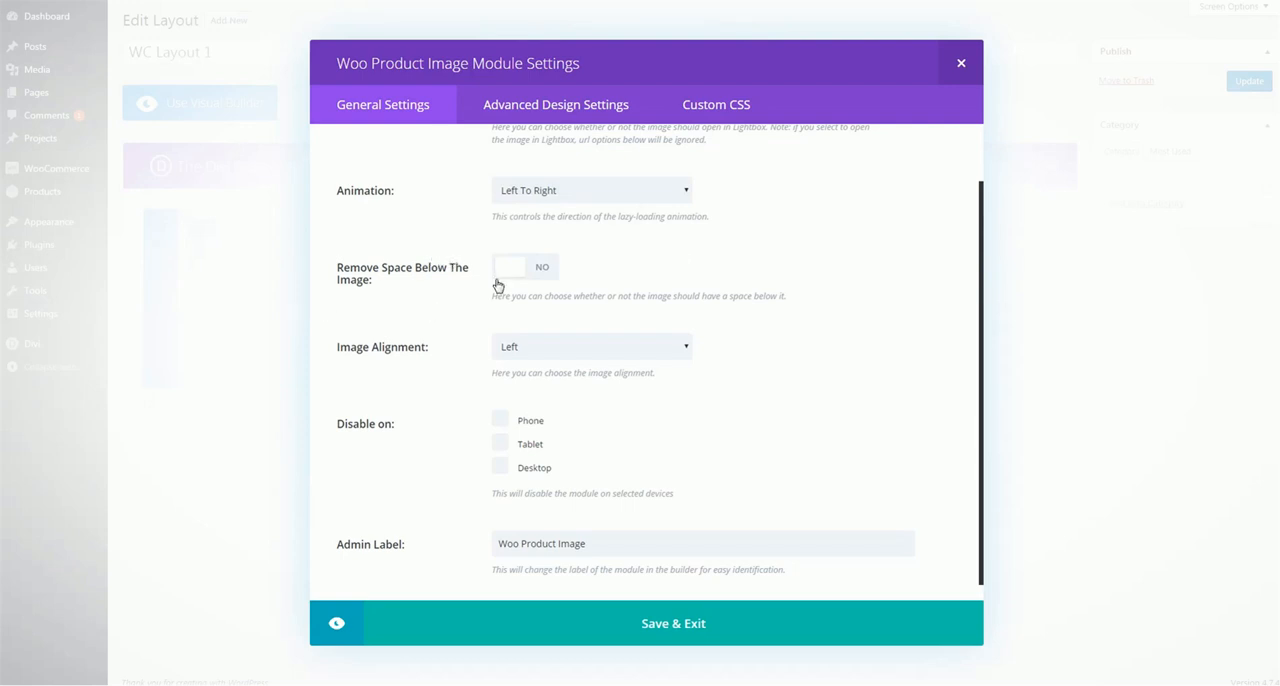
scroll(497, 286, down, 1)
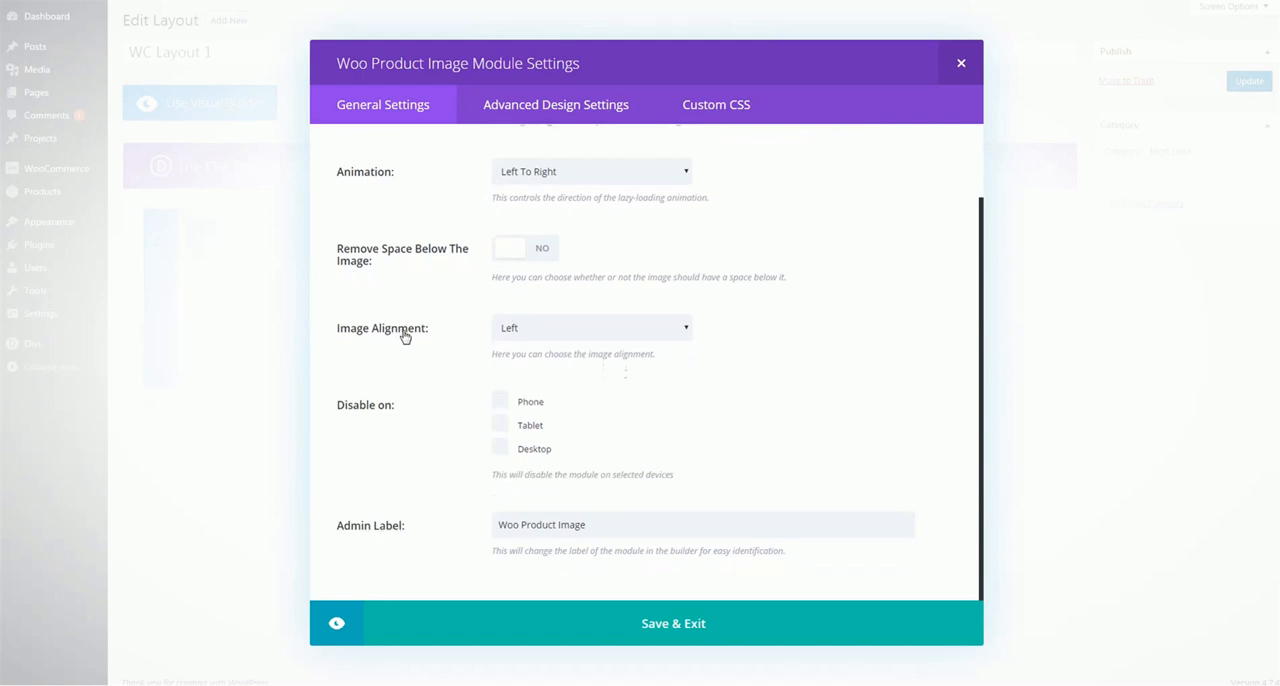
click(551, 328)
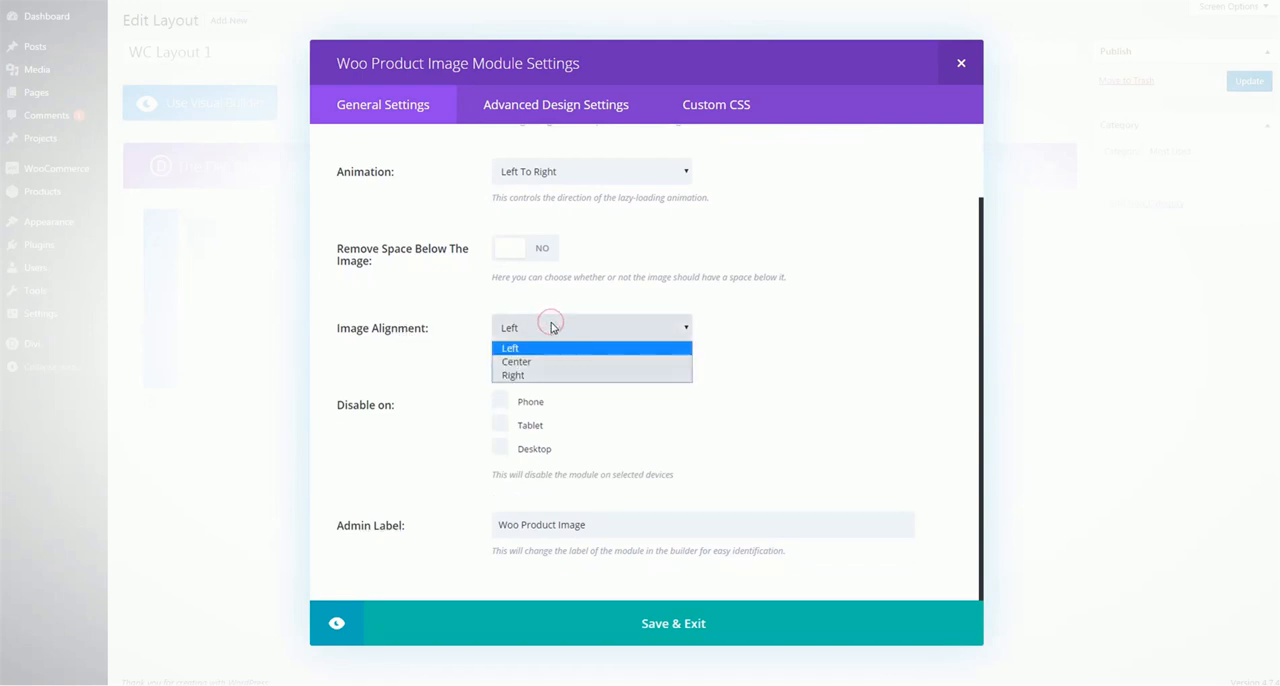
click(720, 249)
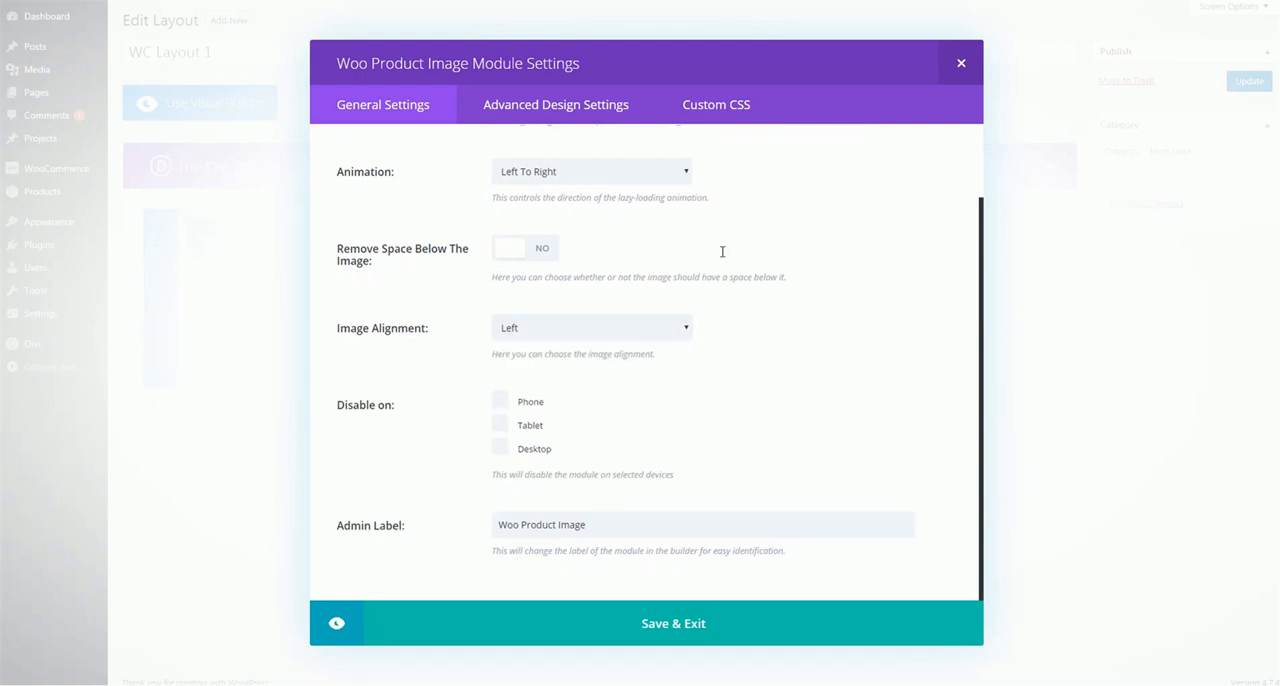
click(556, 105)
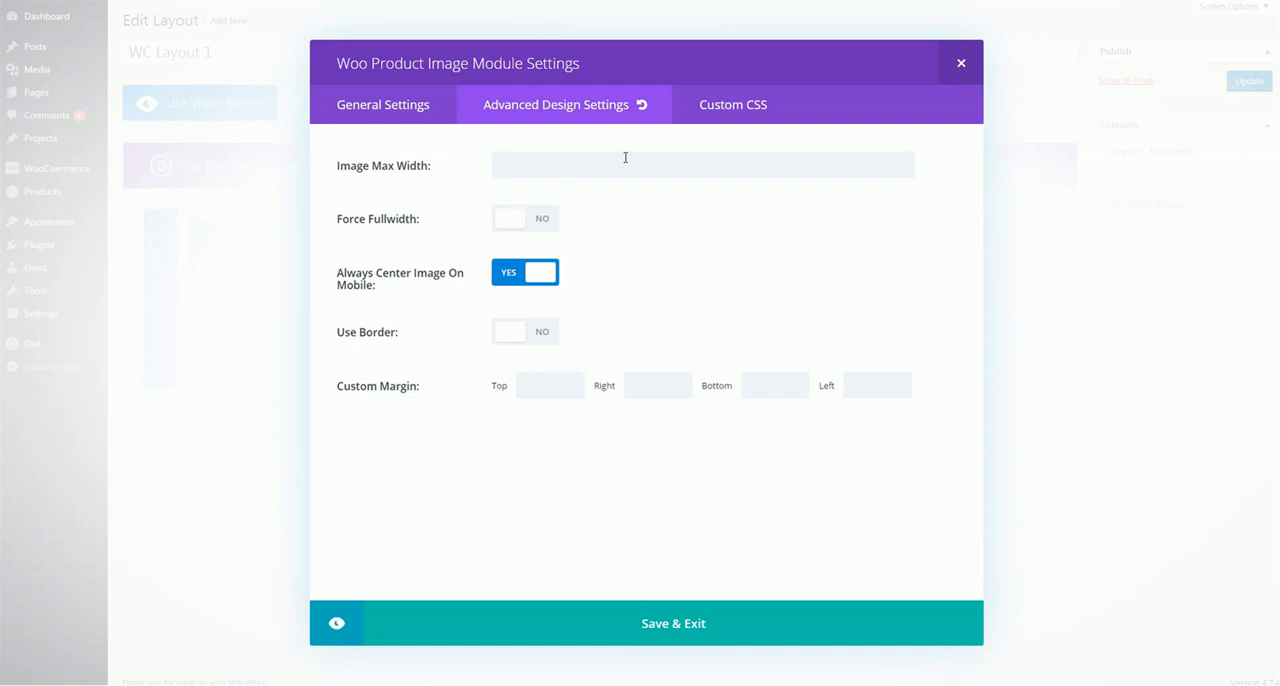
click(731, 632)
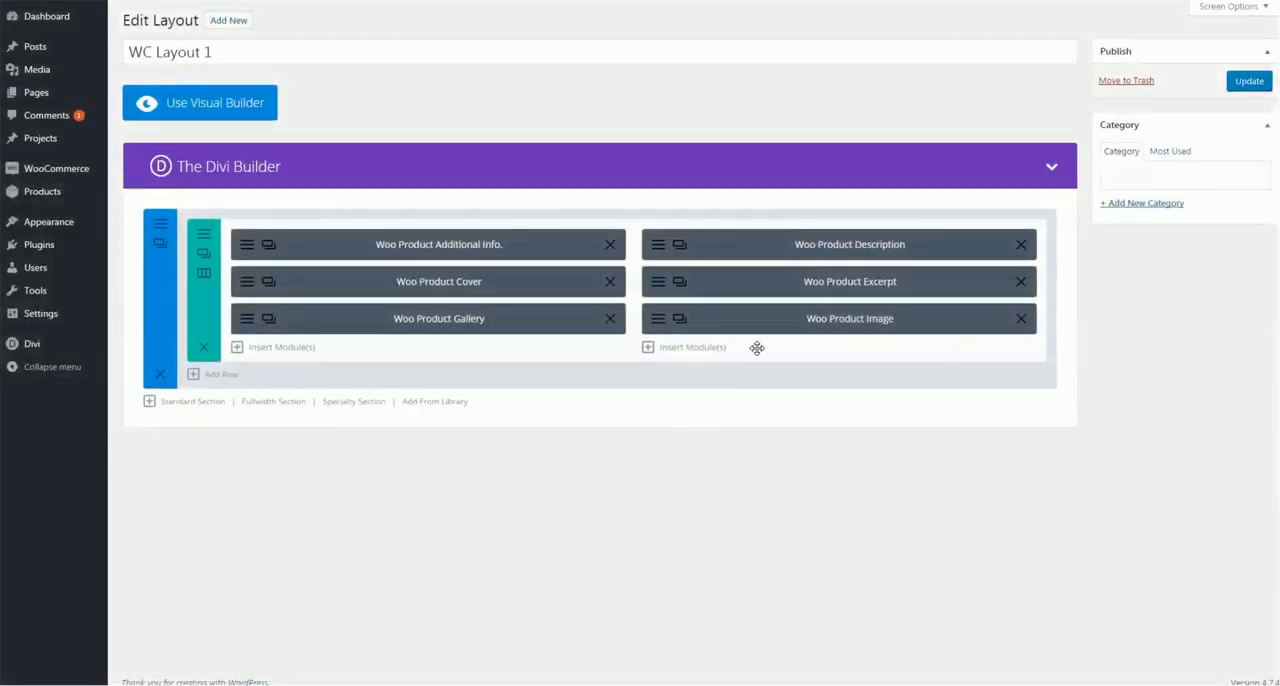
Insert a Woo Product Images Slider module below Woo Product Gallery in the first column
click(300, 348)
scroll(580, 360, down, 5)
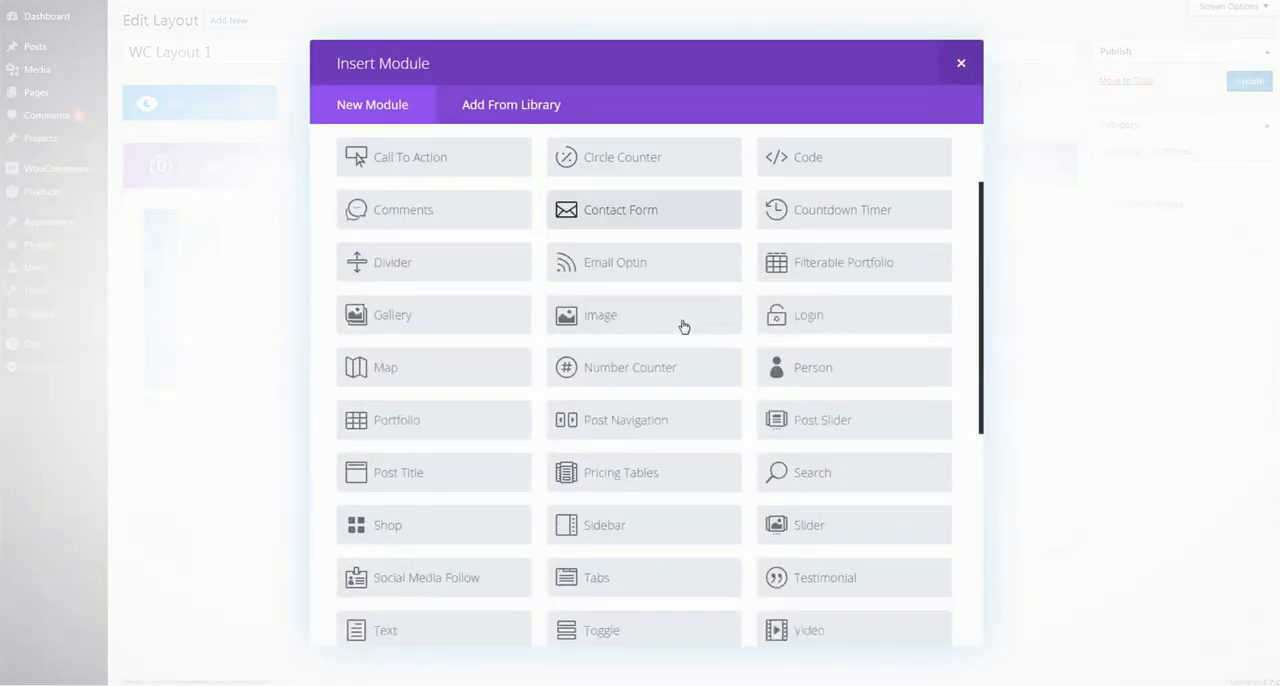
scroll(683, 327, down, 2)
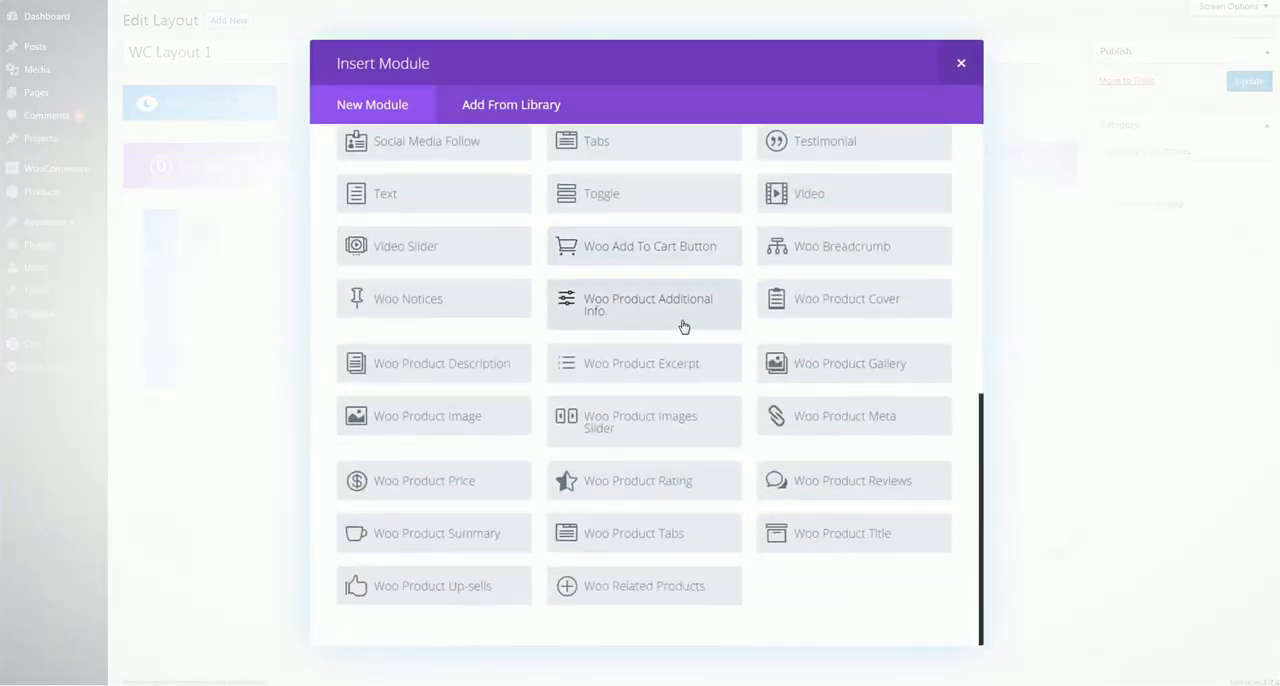
click(672, 423)
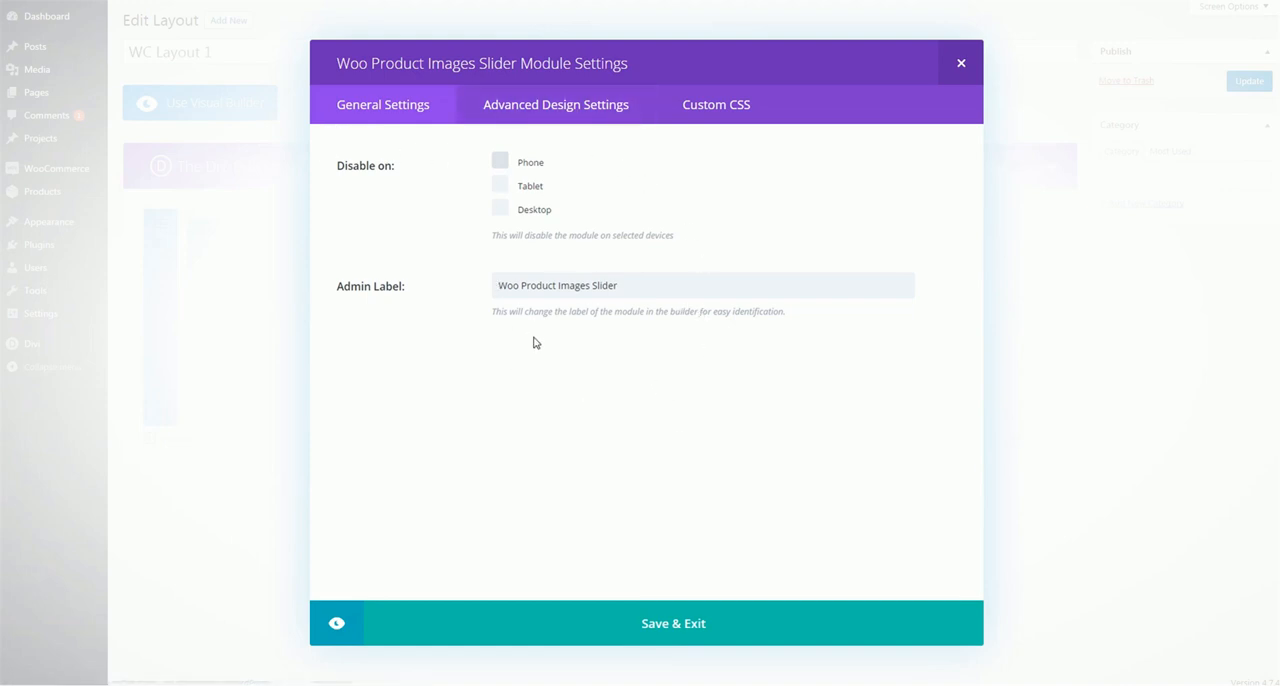
Check the slider module's advanced design options, try the image thumbnails on the My T-shirt product page, and close the settings
click(548, 106)
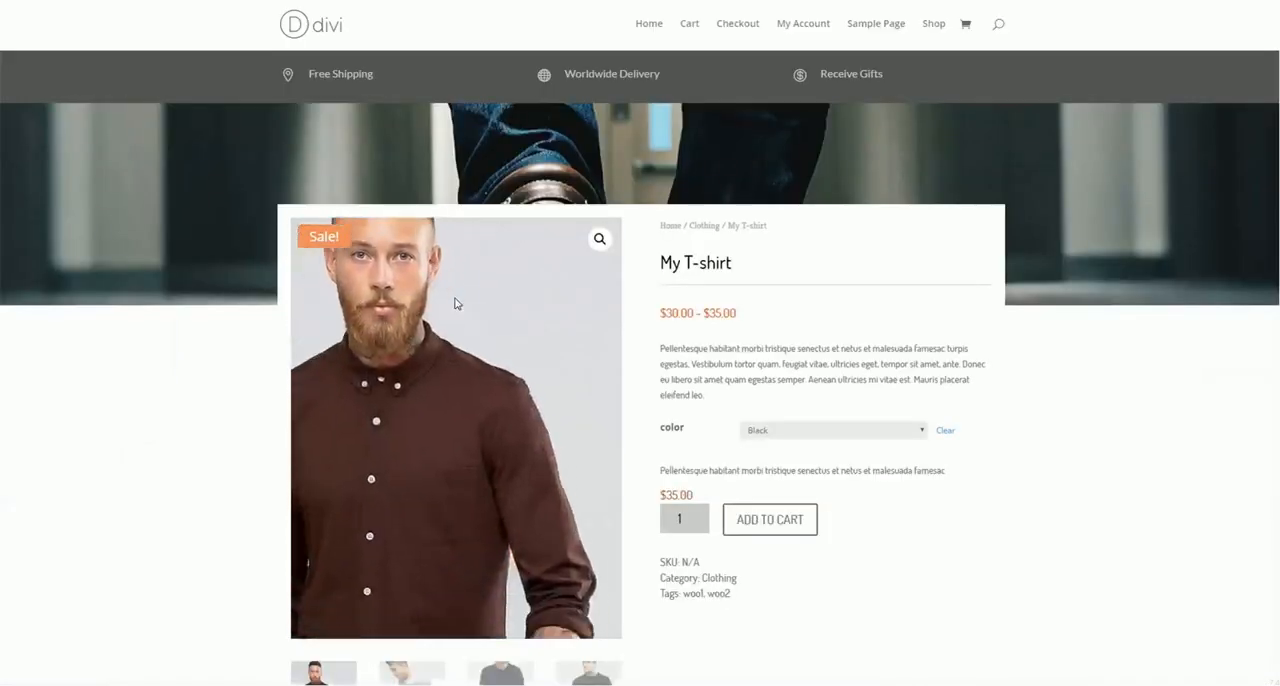
scroll(455, 290, down, 3)
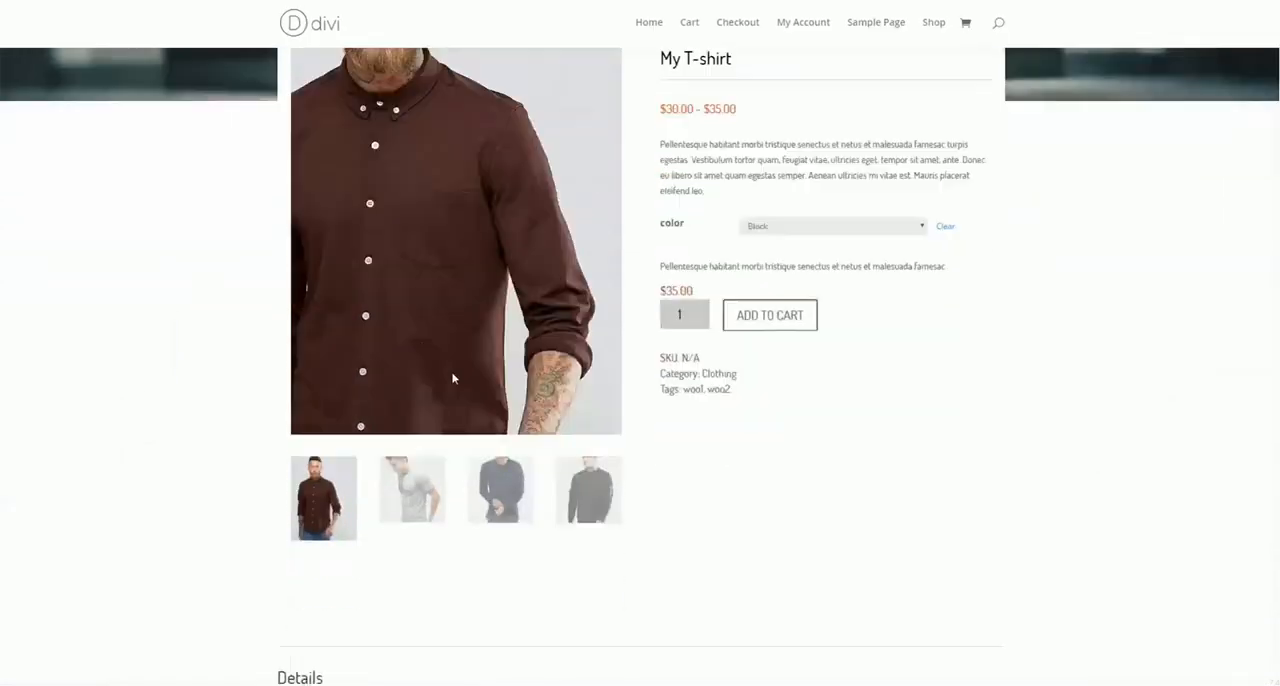
scroll(364, 213, up, 4)
scroll(452, 213, down, 1)
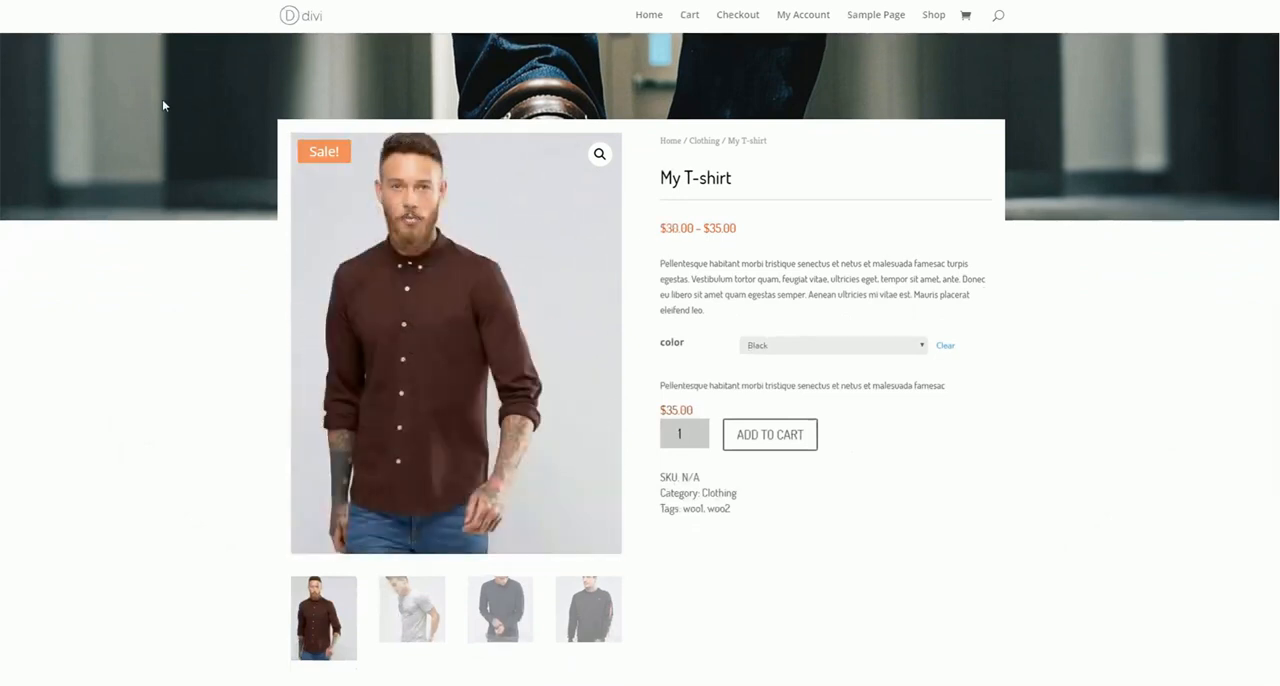
click(415, 615)
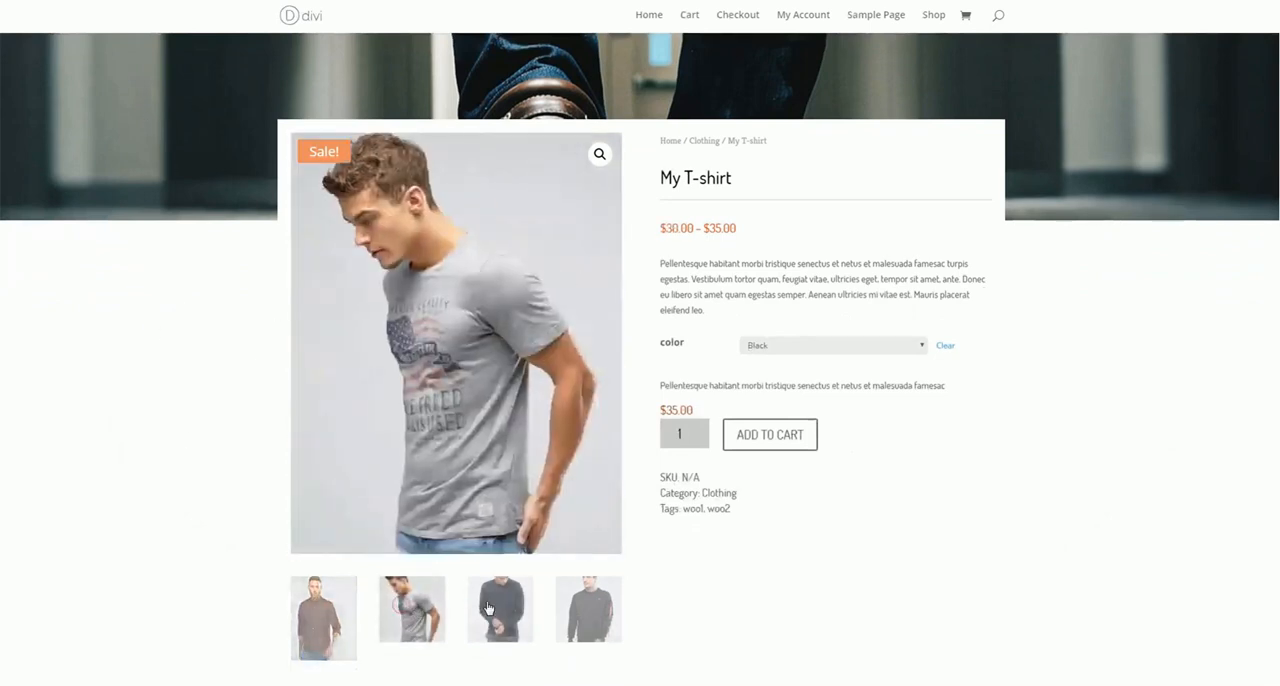
click(518, 612)
click(588, 608)
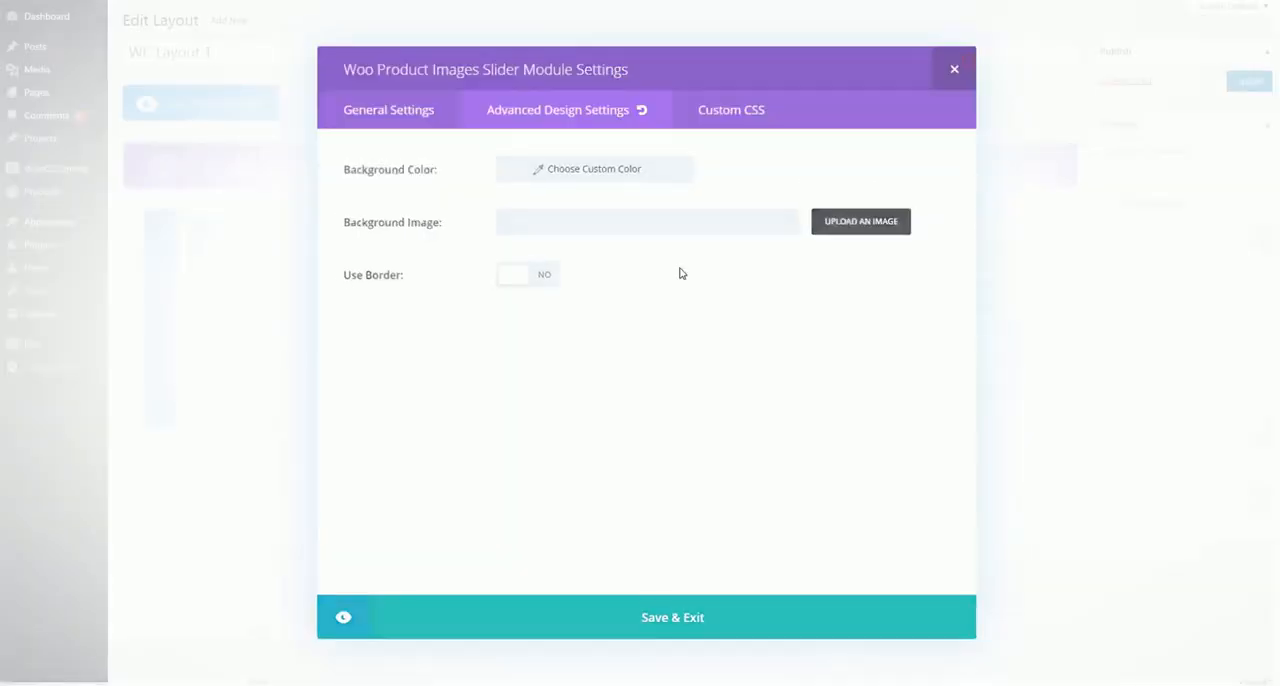
click(954, 69)
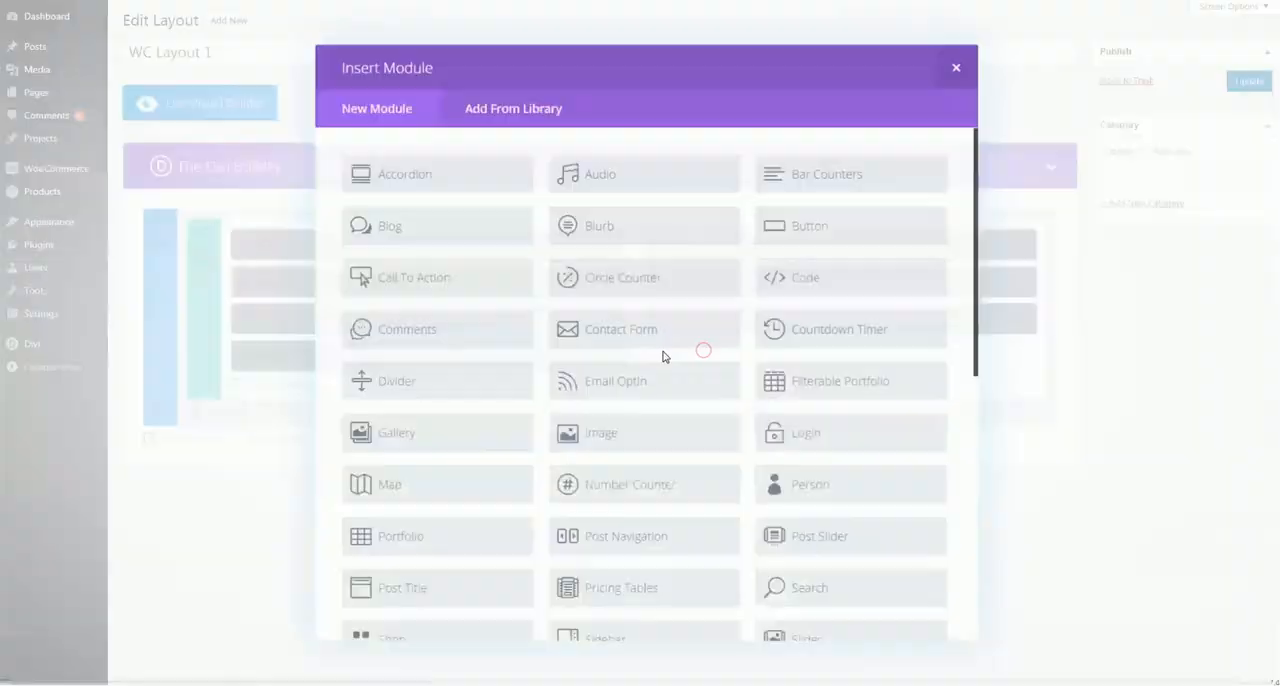
Insert a Woo Product Meta module below Woo Product Image in the second column
click(655, 348)
scroll(687, 354, down, 6)
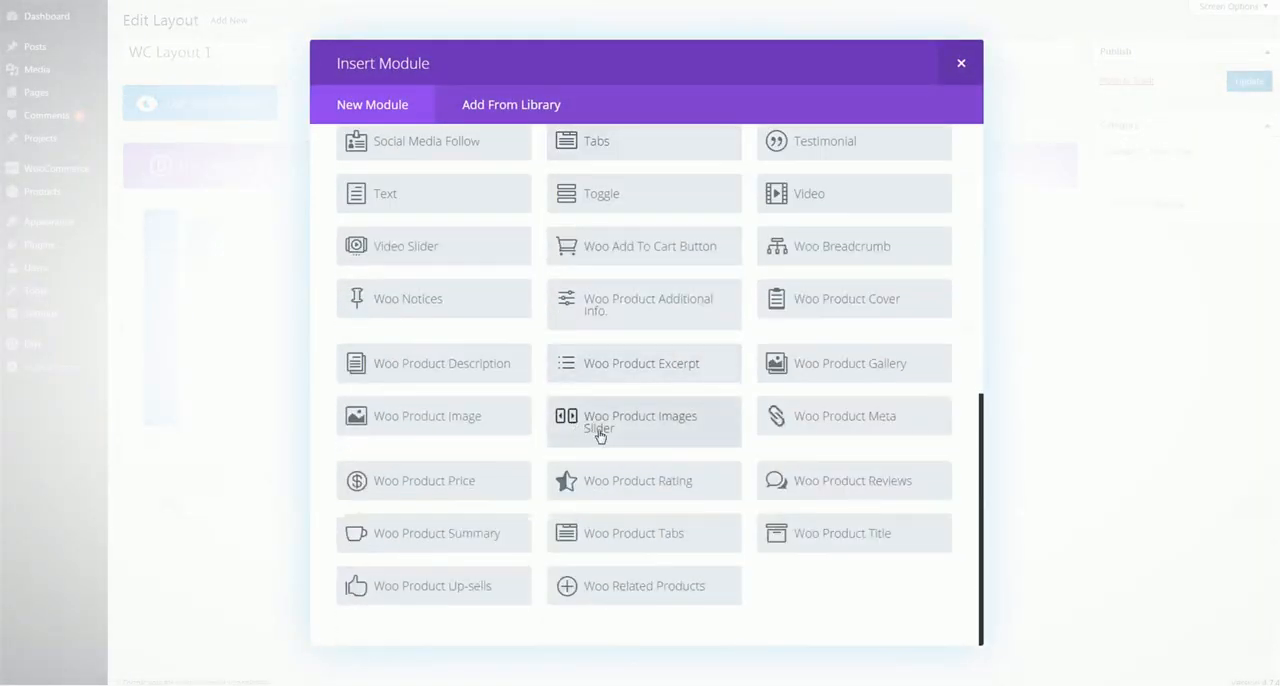
click(881, 419)
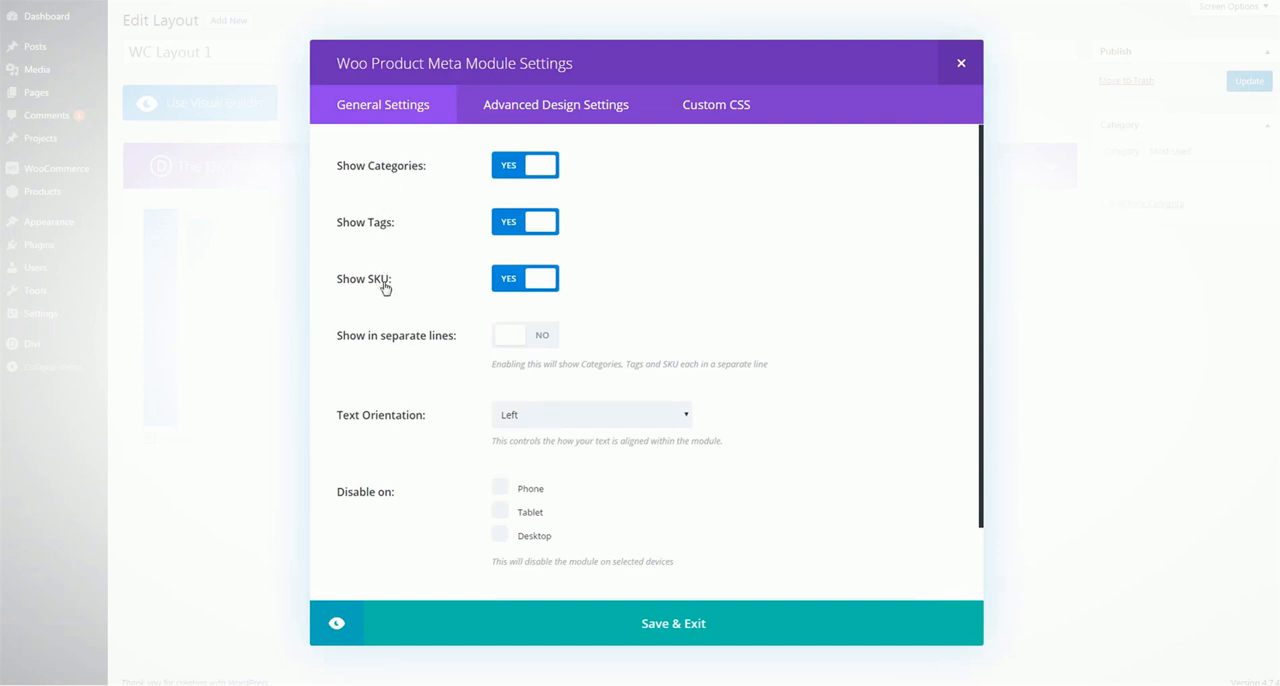
Set the Woo Product Meta module to show categories, tags and SKU in separate lines, and open its advanced design settings
click(525, 221)
click(493, 224)
scroll(418, 256, down, 2)
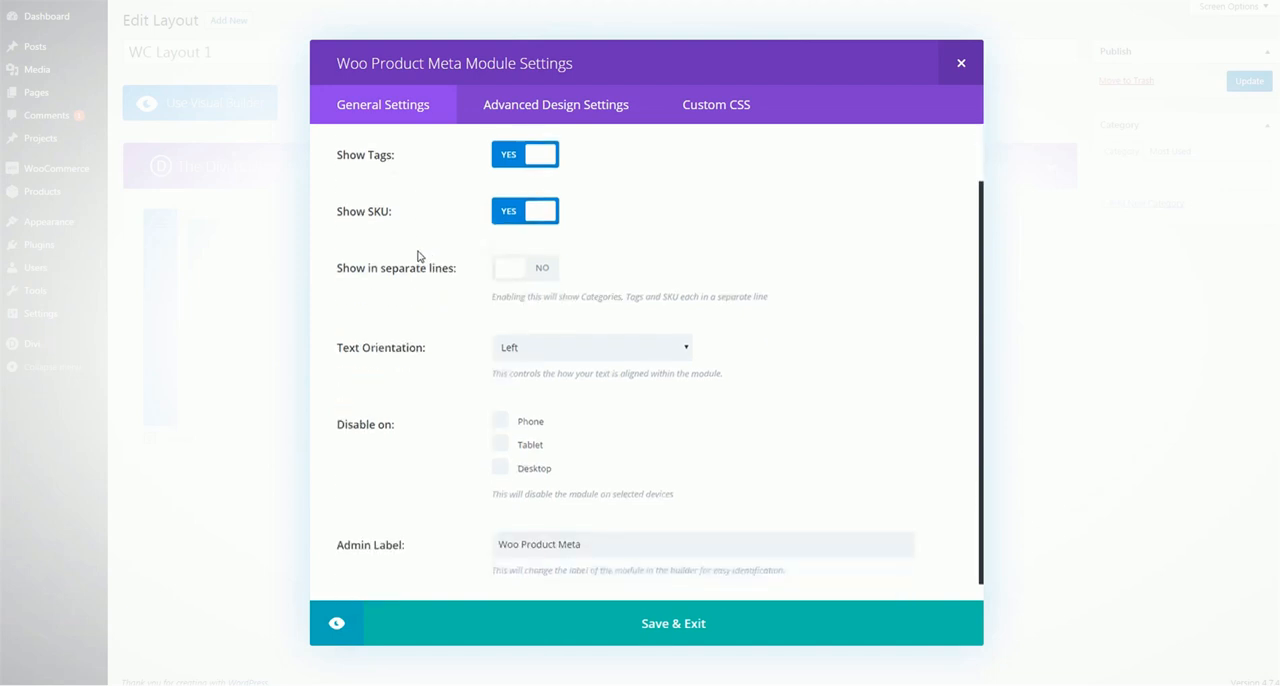
scroll(387, 302, up, 2)
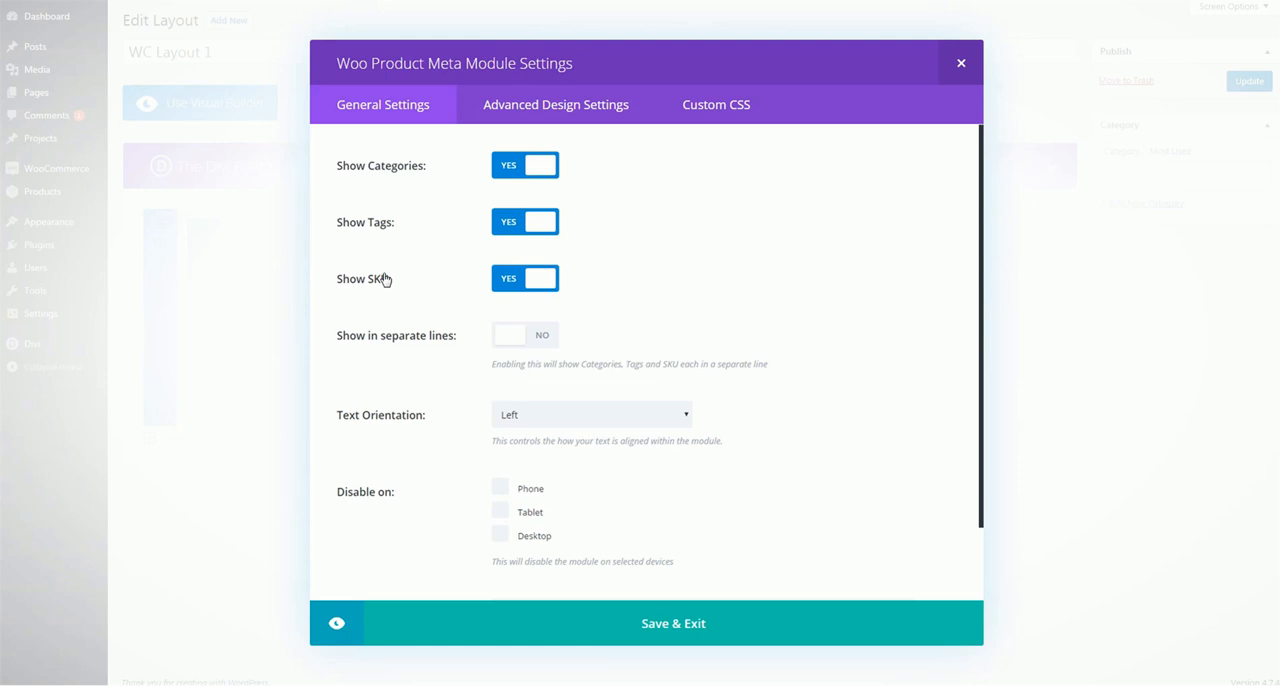
click(530, 338)
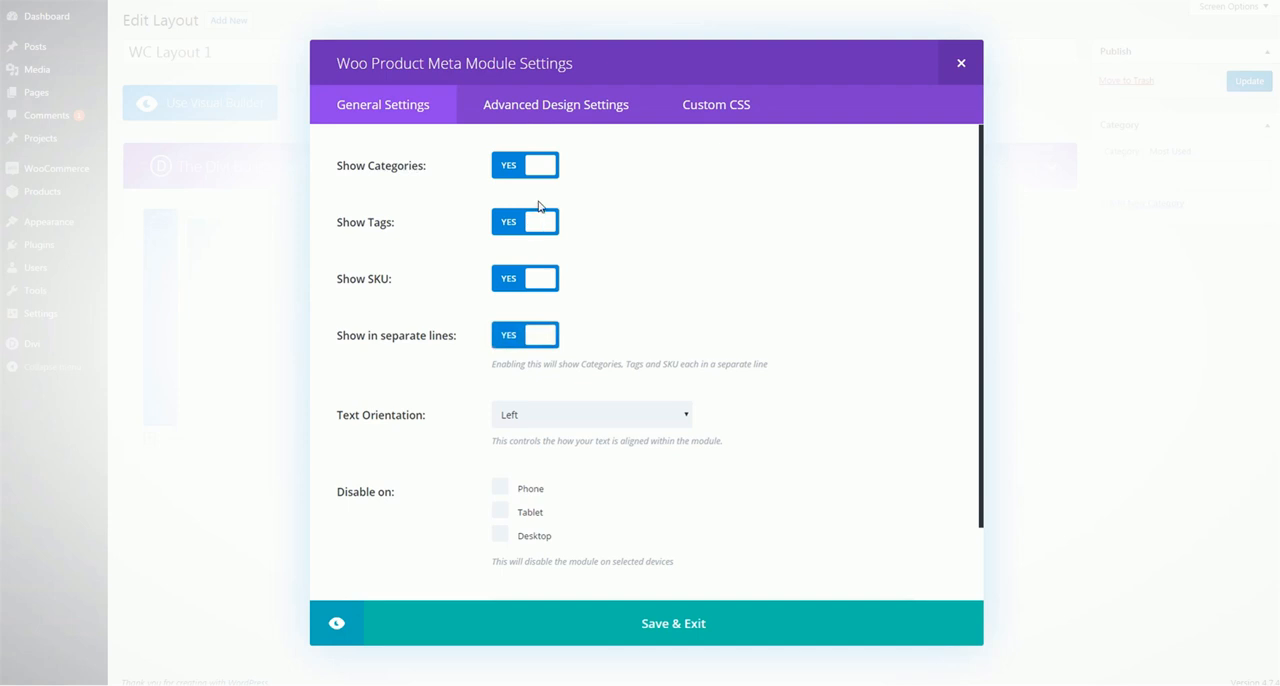
click(564, 112)
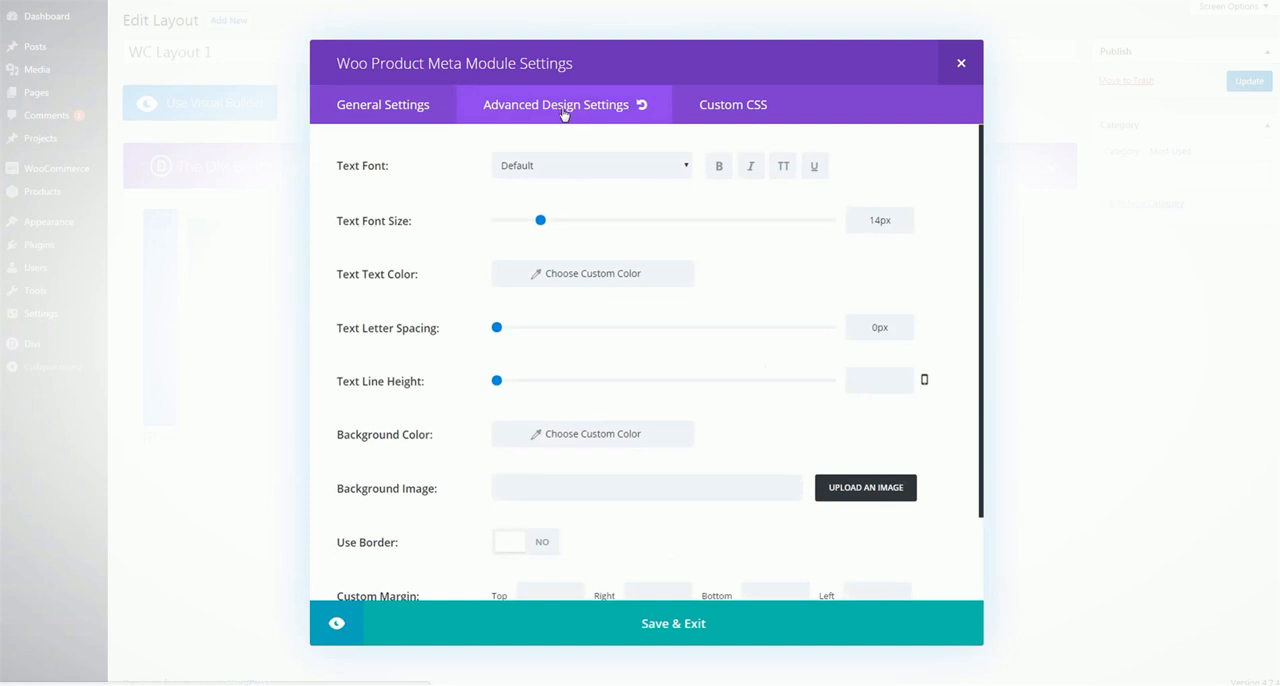
Review the Woo Product Meta module's advanced design options and save the module
scroll(466, 251, down, 2)
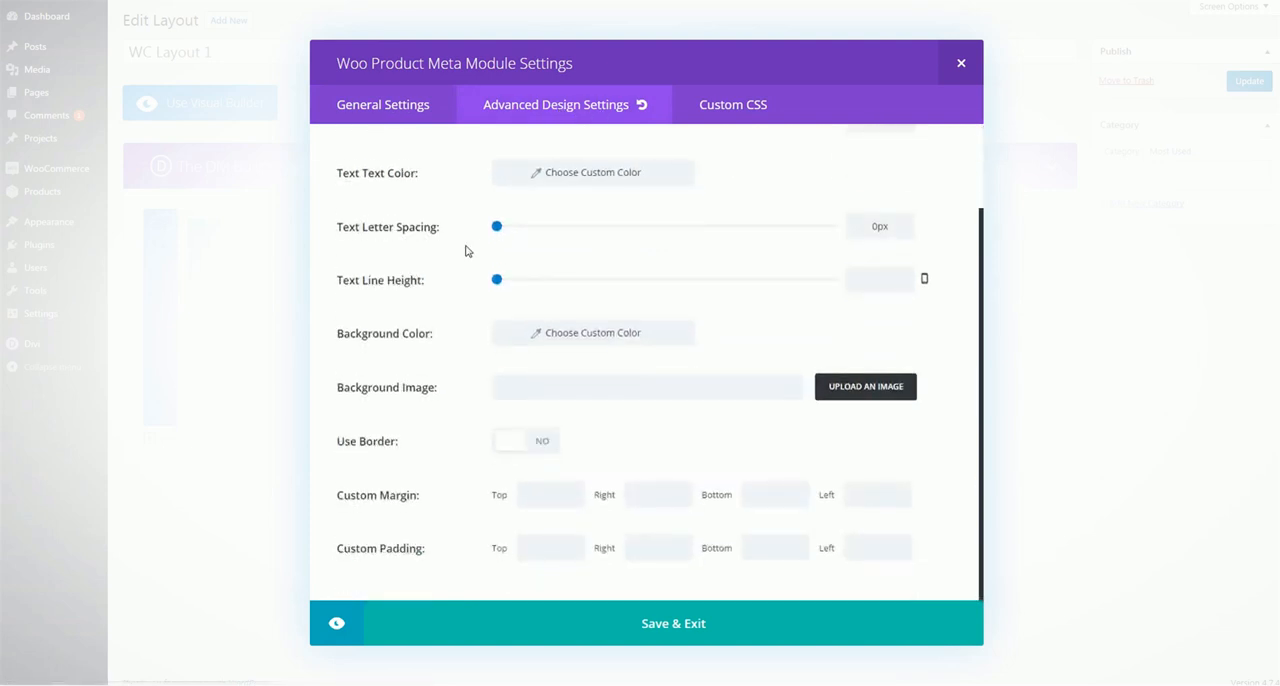
scroll(466, 251, up, 2)
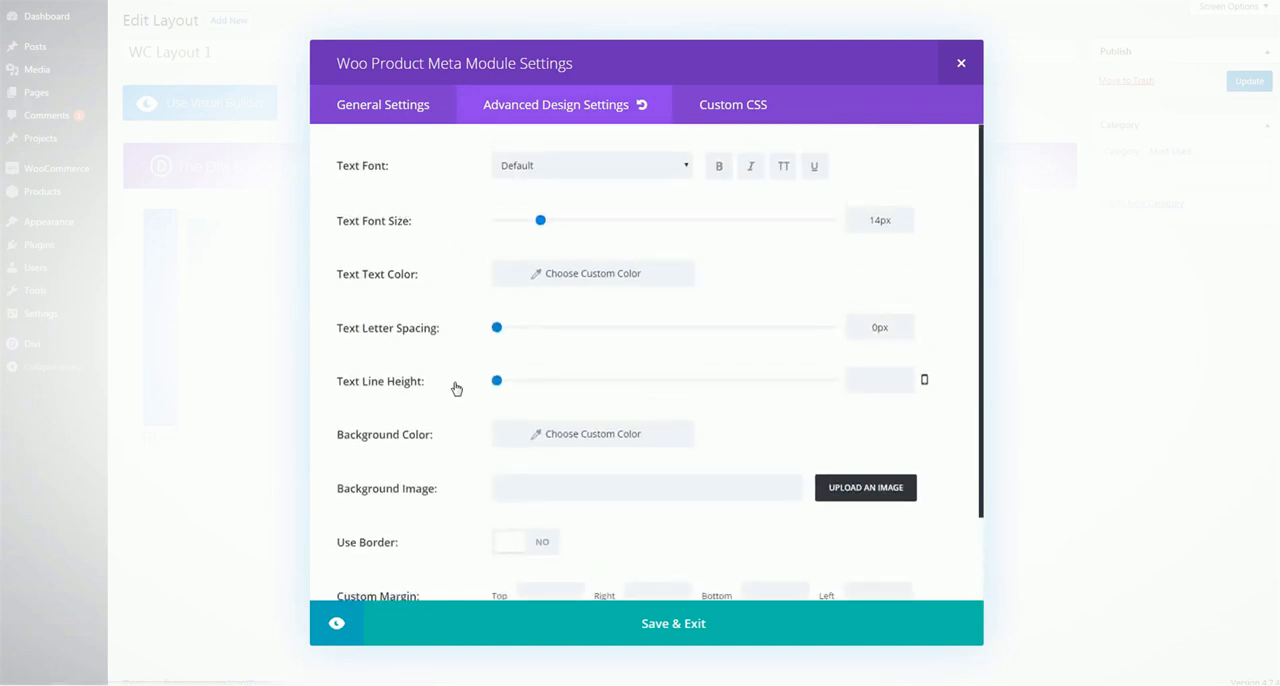
click(710, 621)
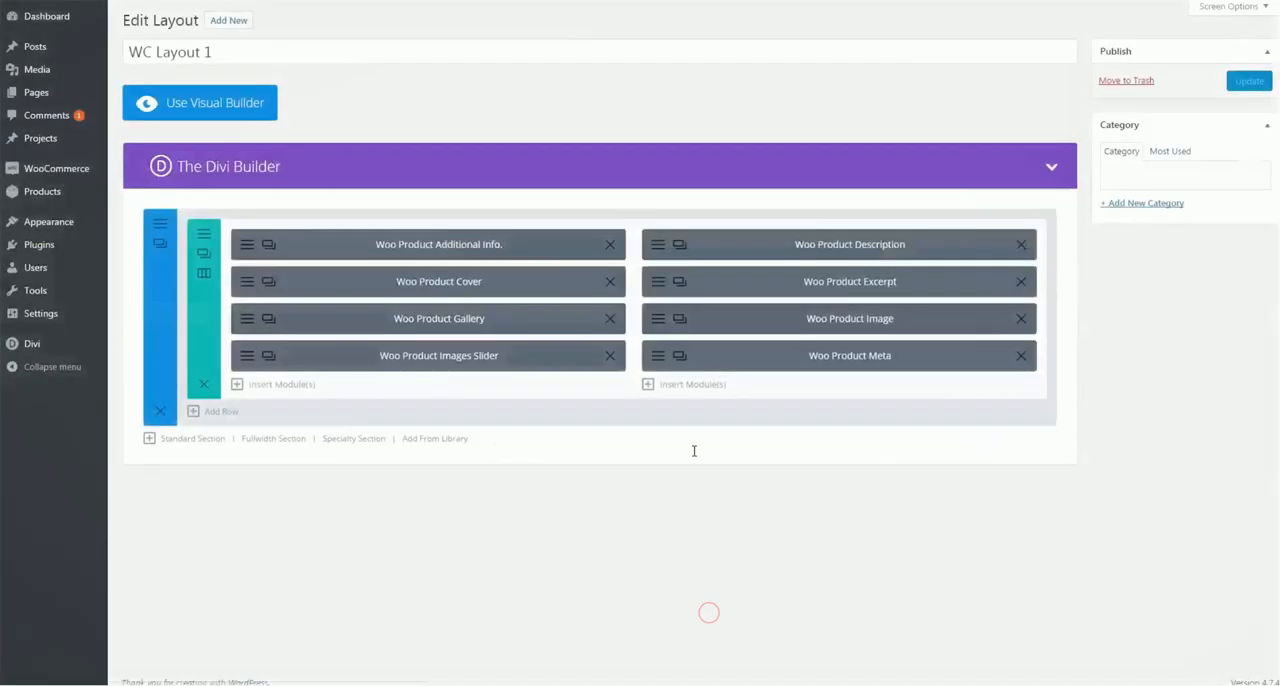
Insert a Woo Product Price module below Woo Product Images Slider in the first column
click(303, 392)
scroll(750, 336, down, 6)
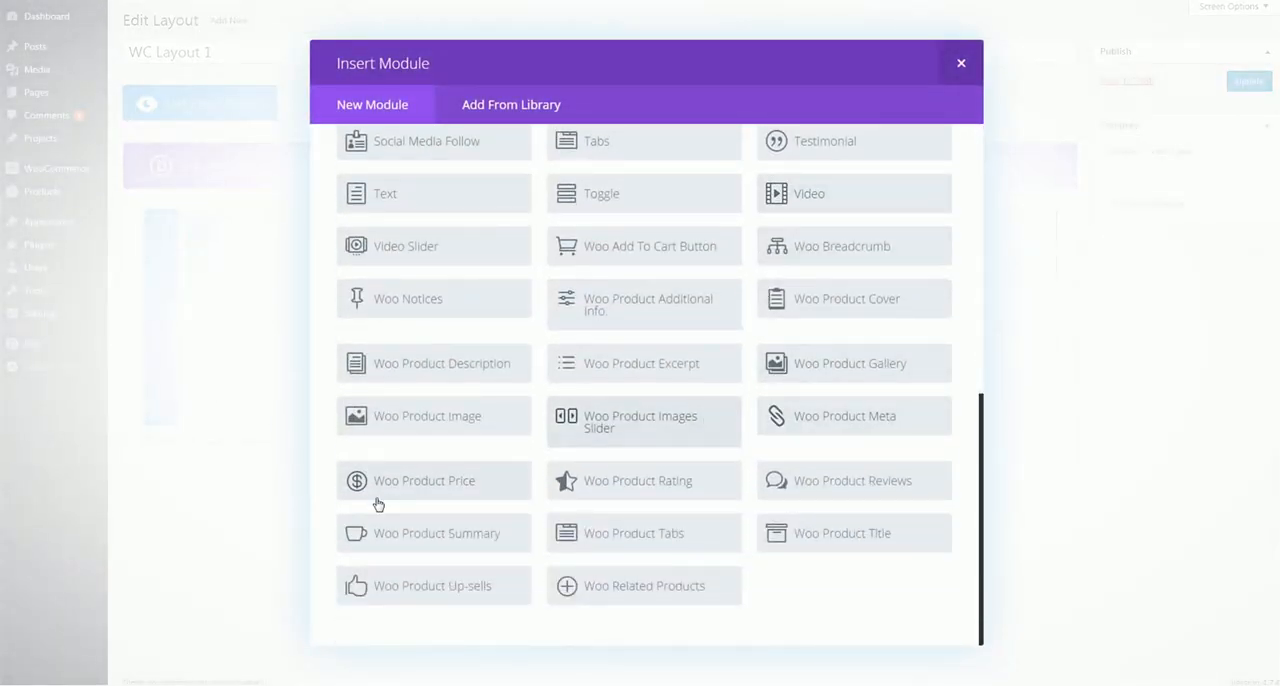
click(455, 476)
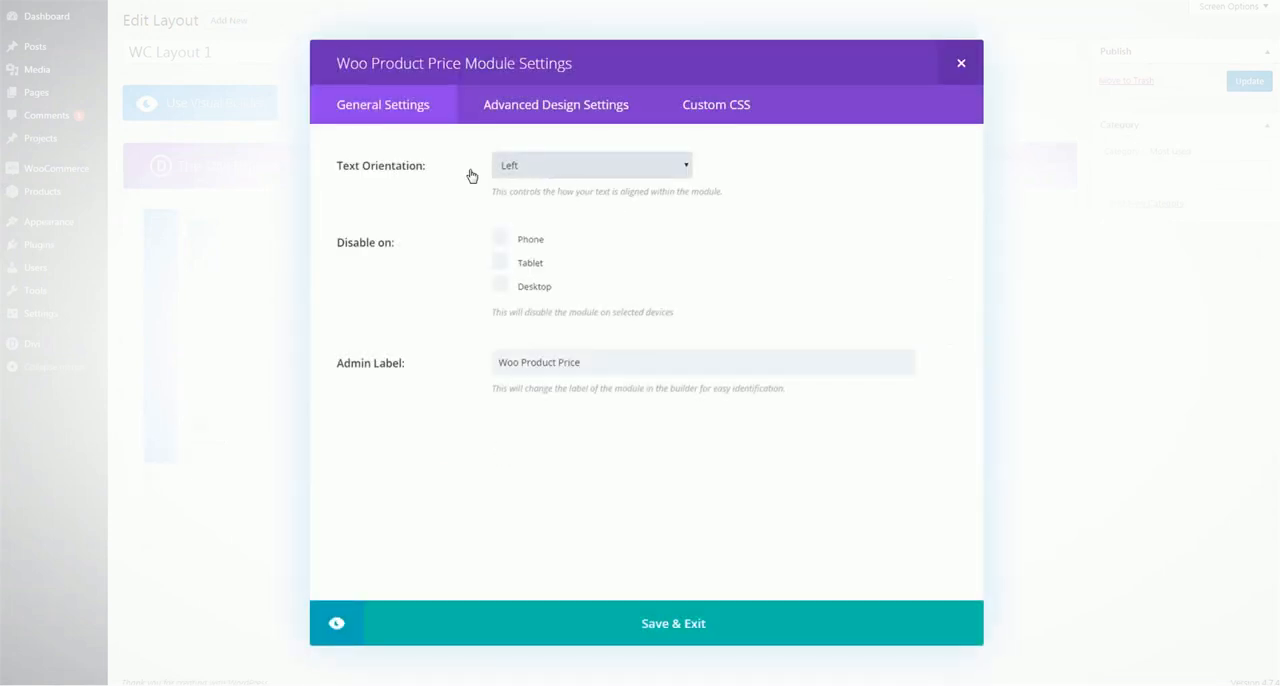
Check the Woo Product Price module's text orientation choices and advanced design options, and save the module
click(578, 171)
click(574, 166)
click(490, 118)
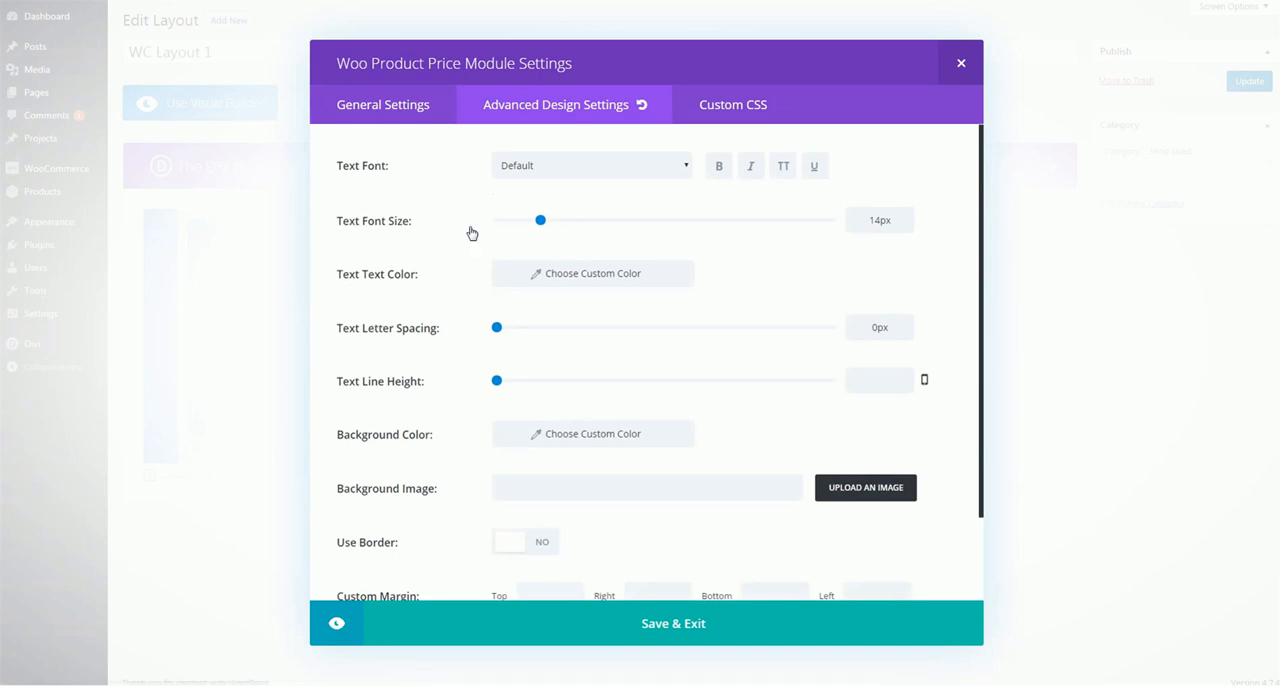
scroll(470, 230, down, 2)
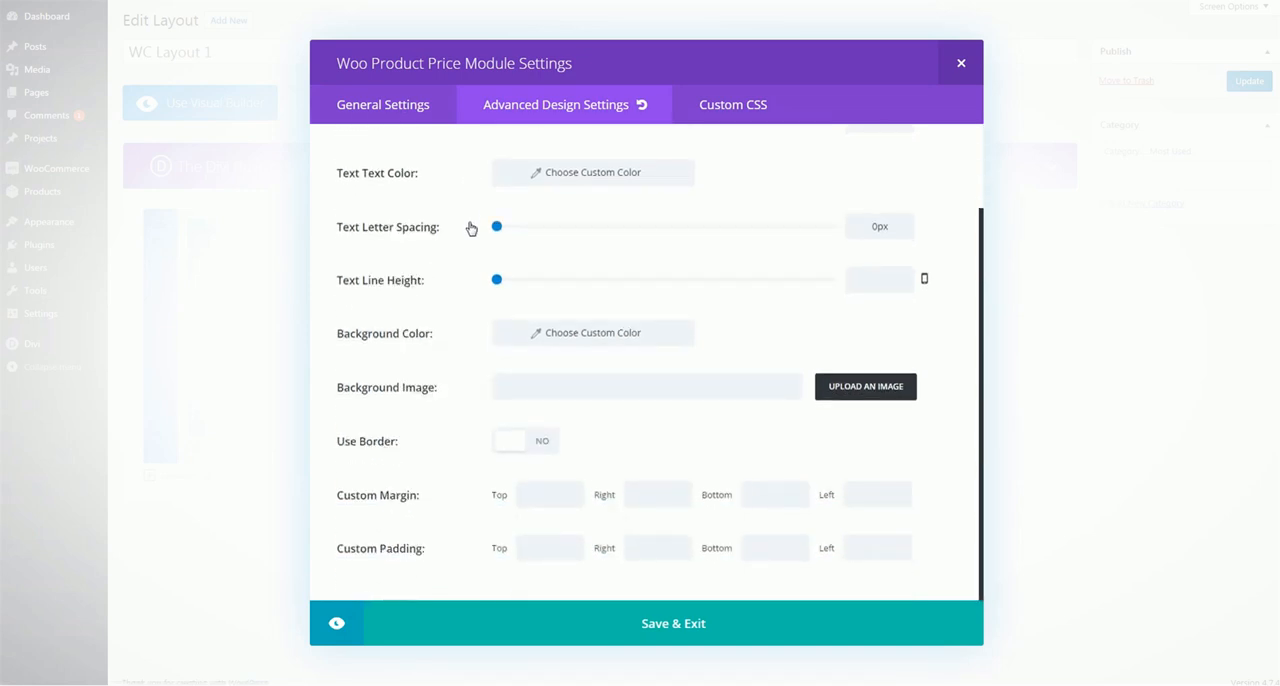
click(703, 626)
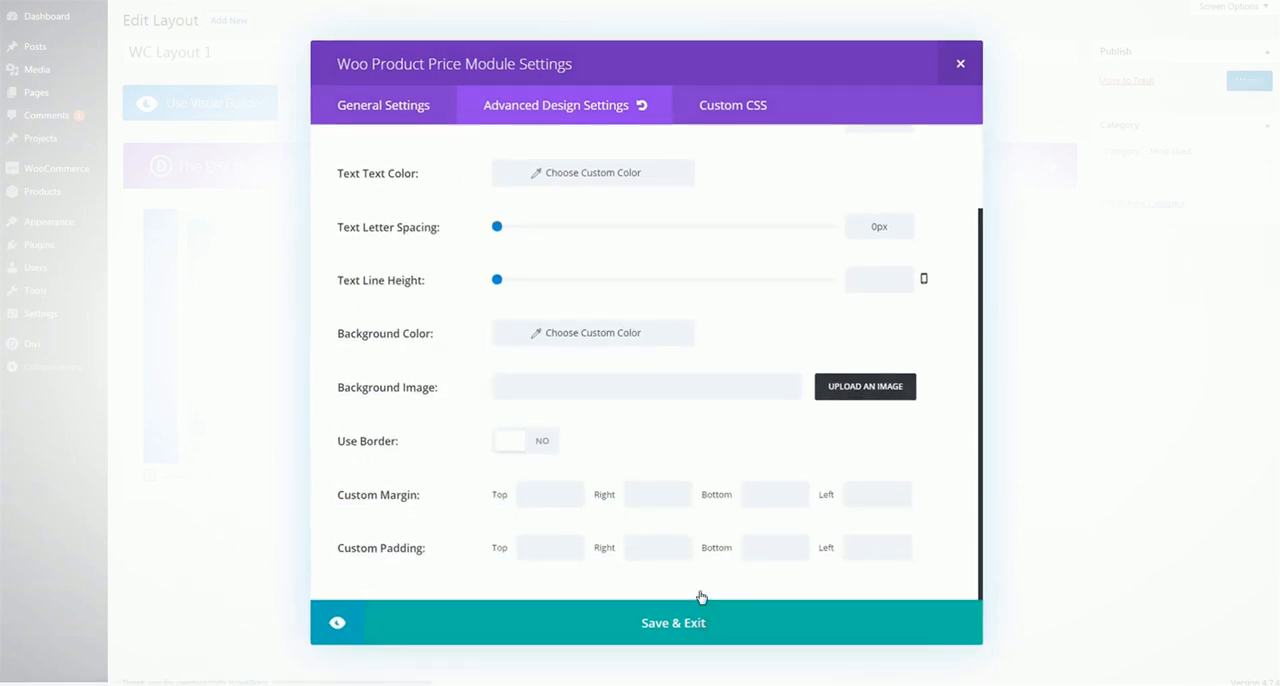
Insert a Woo Product Rating module below Woo Product Meta in the second column
click(700, 384)
scroll(651, 291, down, 10)
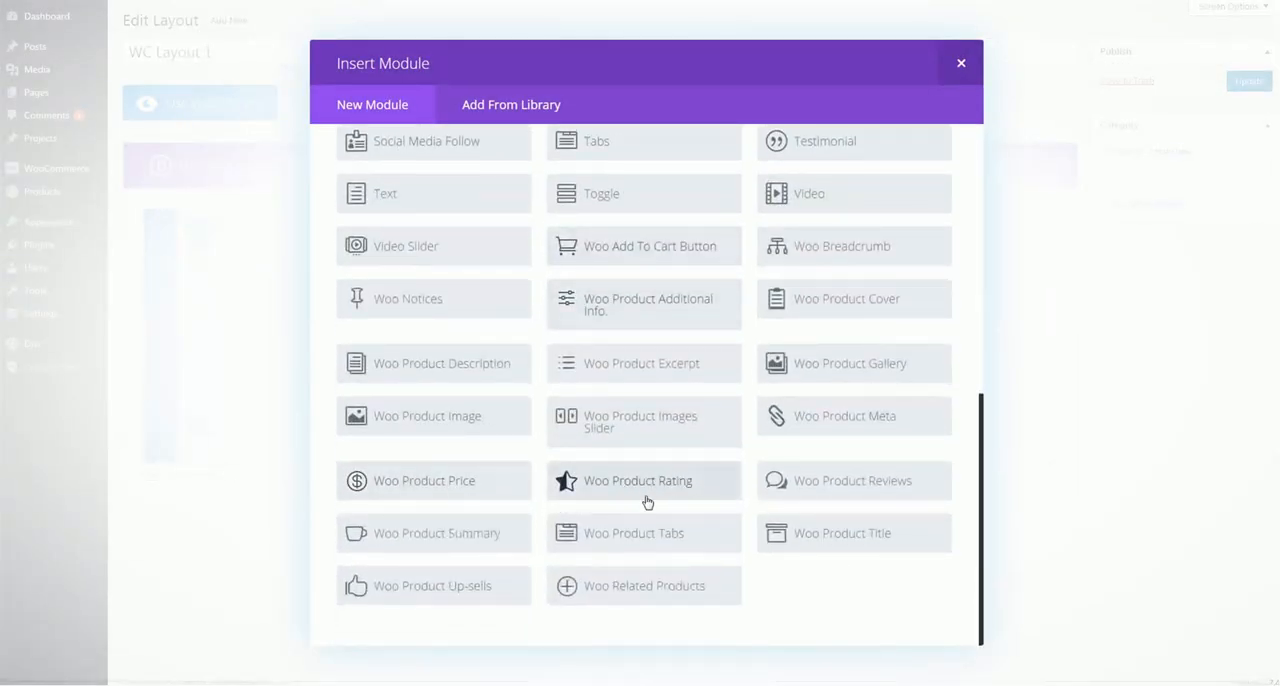
click(672, 488)
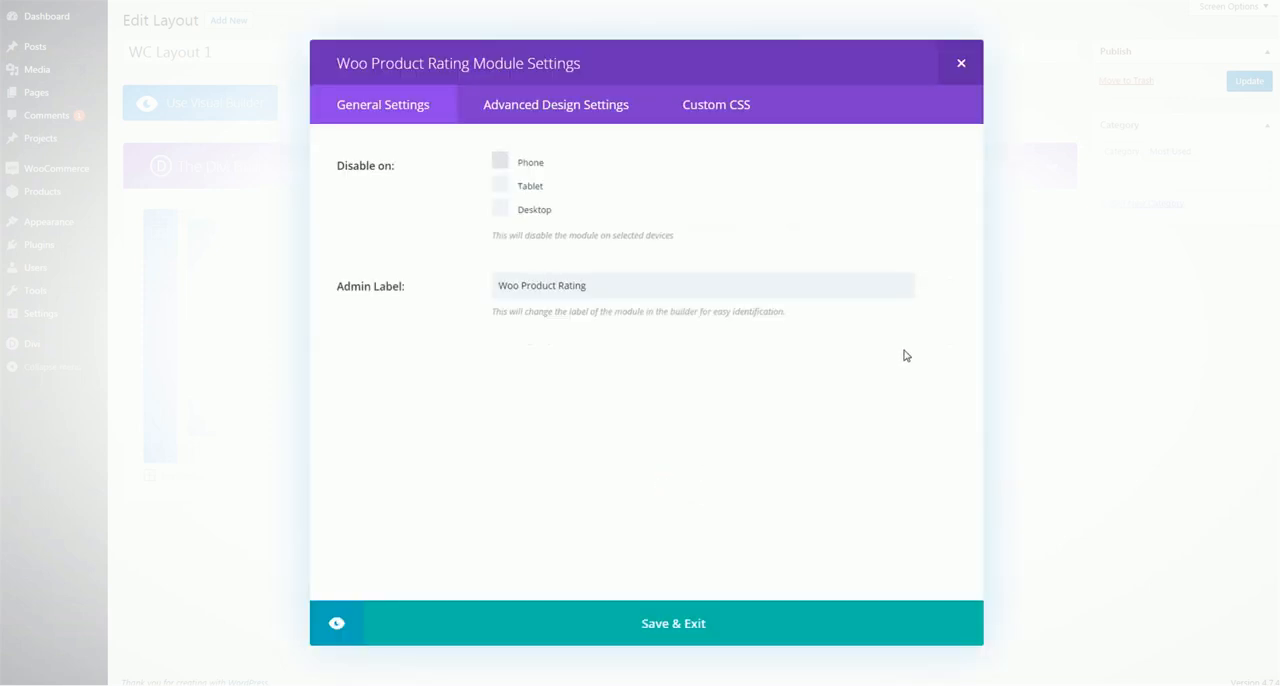
Review the Woo Product Rating module's advanced design options, including the stars color and text styling, and save the module
click(577, 114)
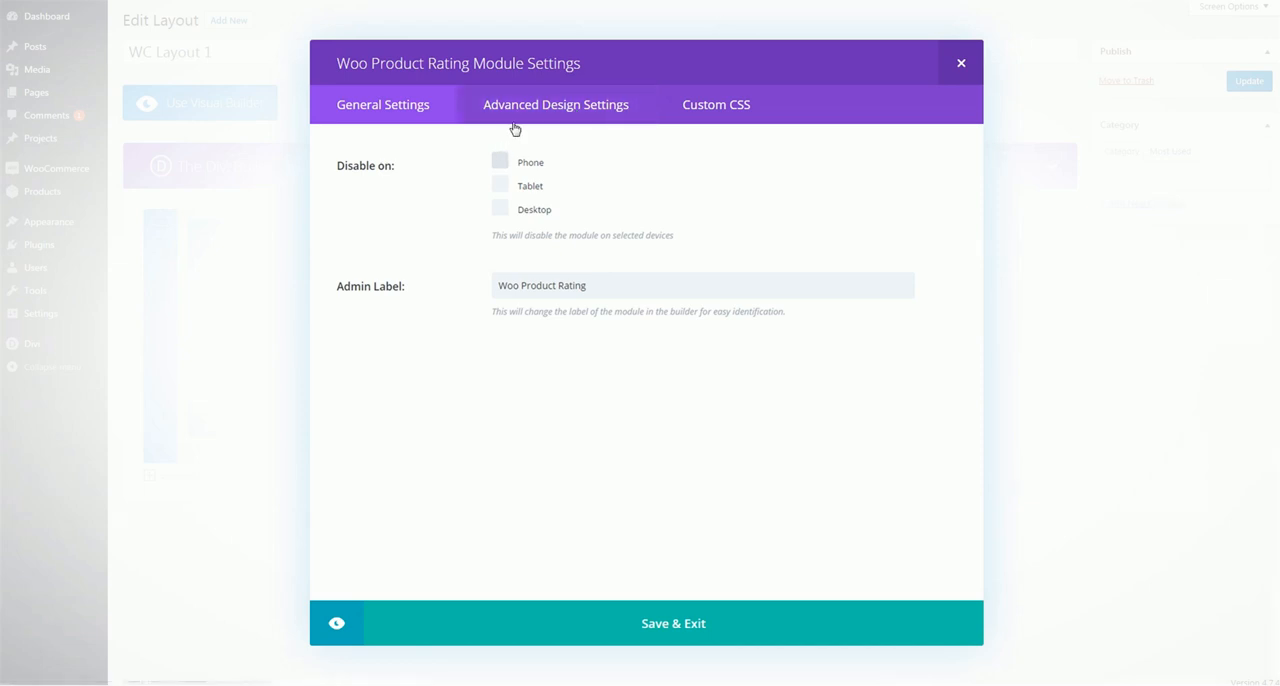
click(527, 110)
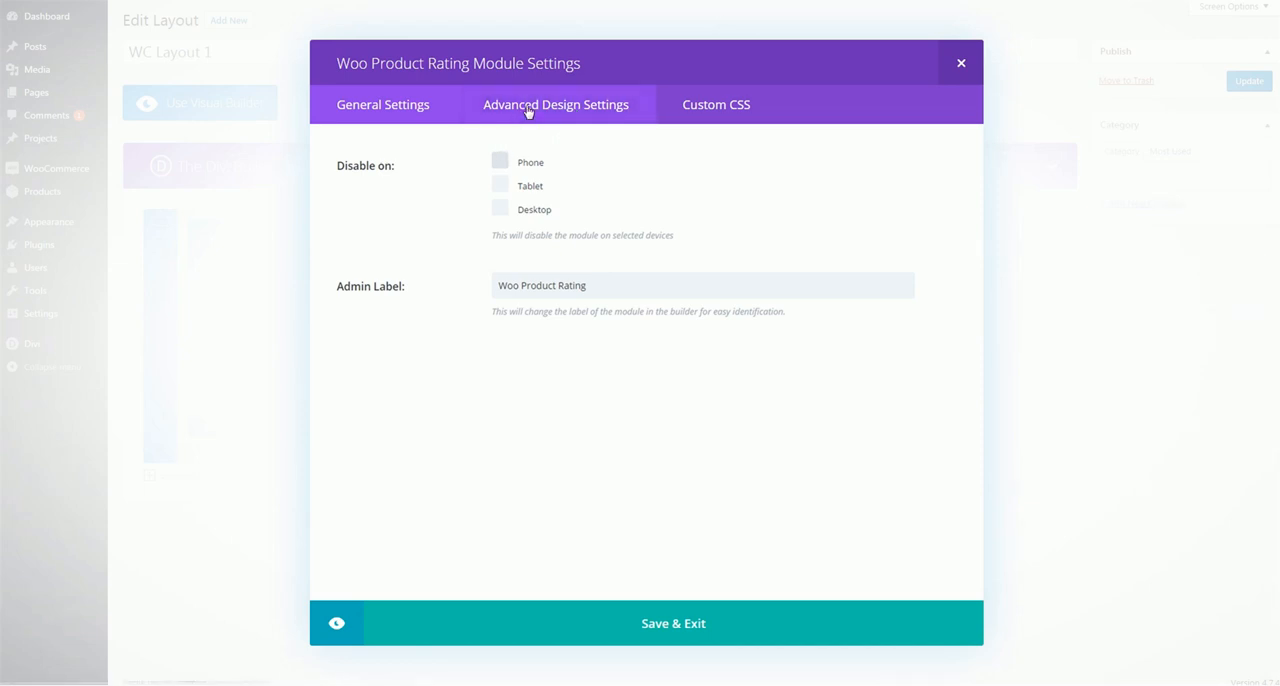
click(590, 113)
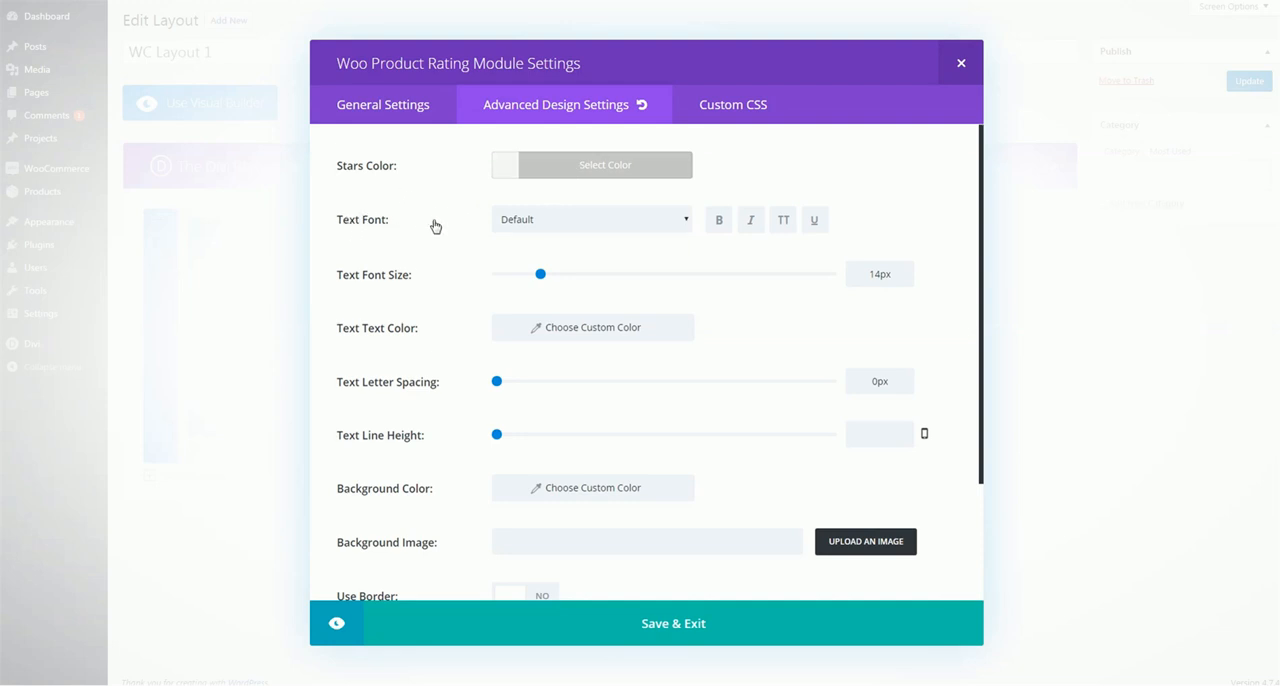
scroll(455, 240, down, 2)
scroll(460, 248, down, 1)
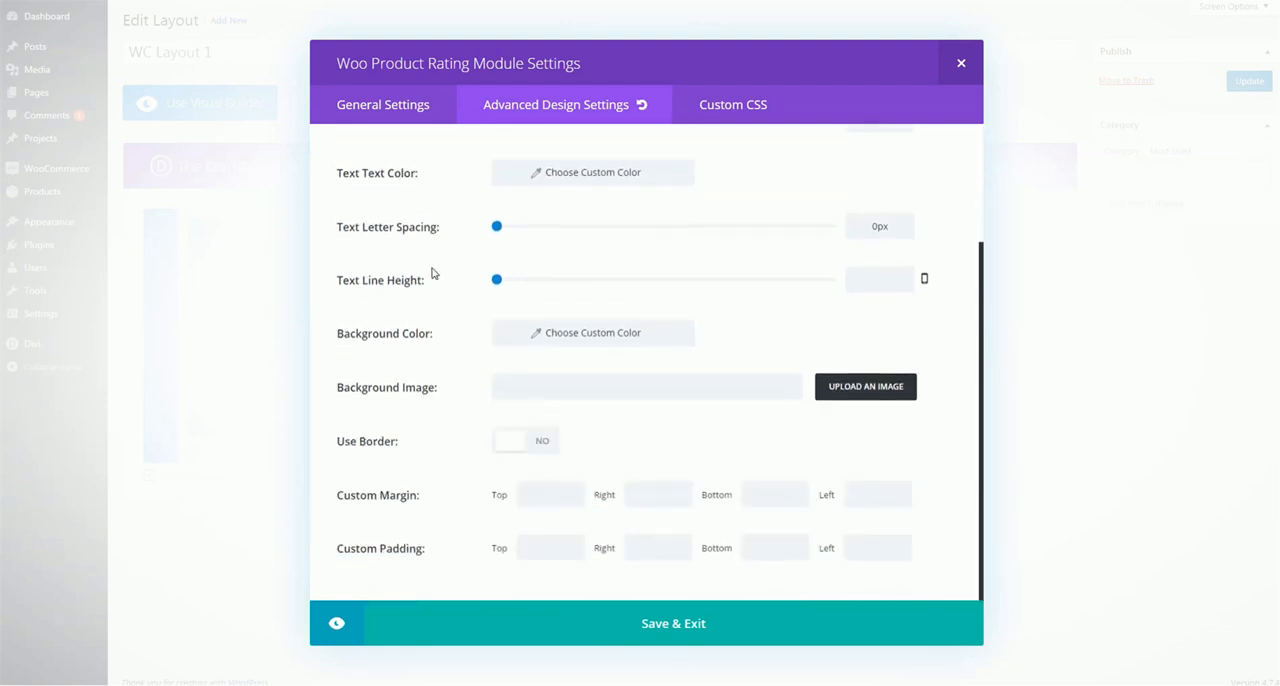
click(650, 627)
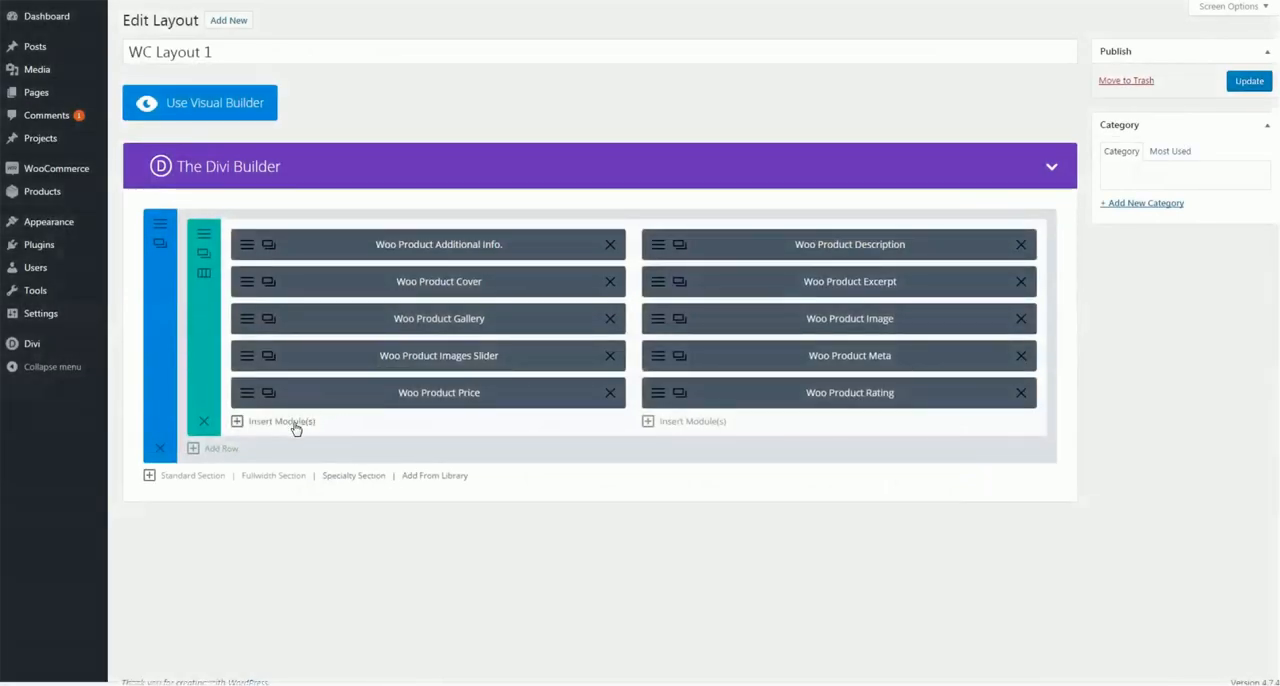
Insert a Woo Product Reviews module below Woo Product Price in the first column
click(297, 425)
scroll(591, 374, down, 5)
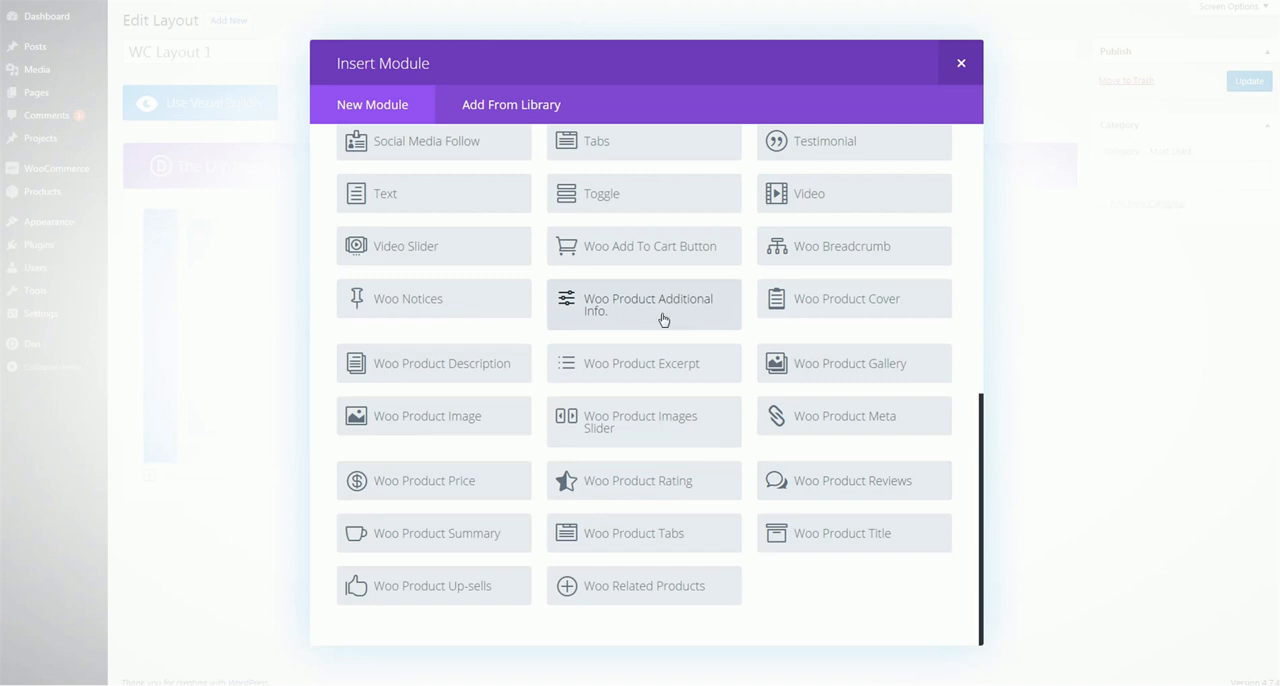
click(867, 482)
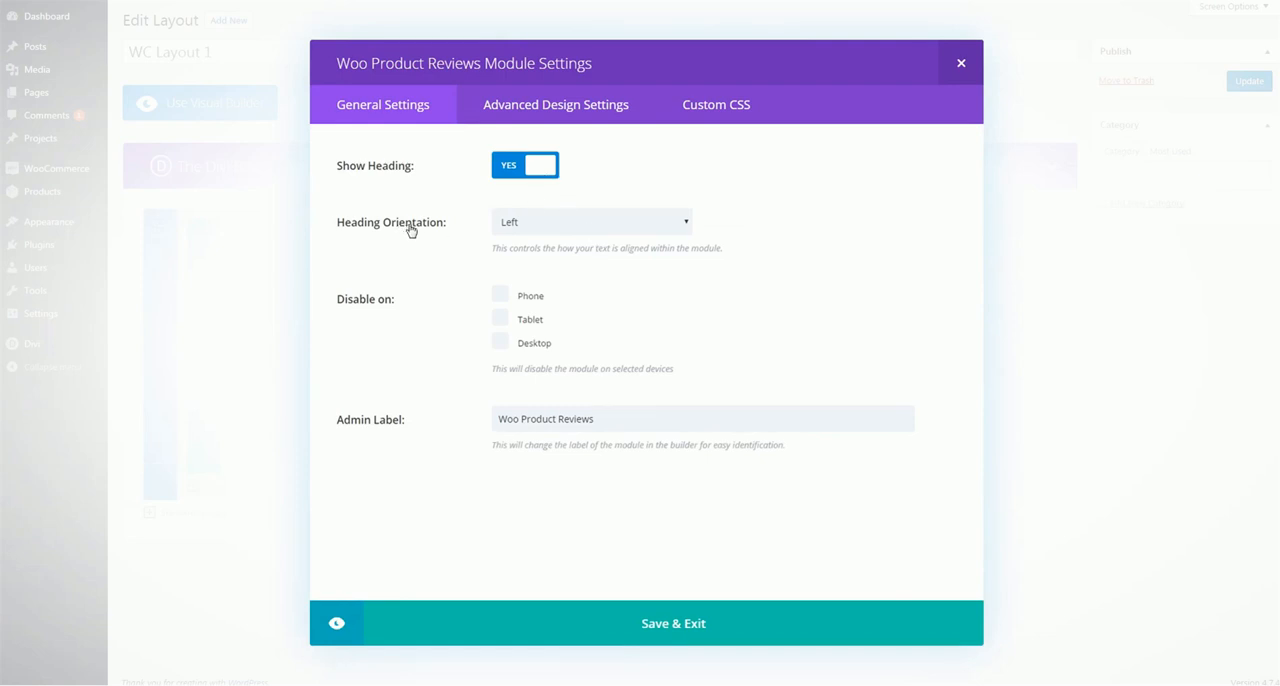
Check the reviews module's heading orientation and stars color options, and examine the rating stars in the Shoes Product page's reviews section
click(547, 233)
click(548, 237)
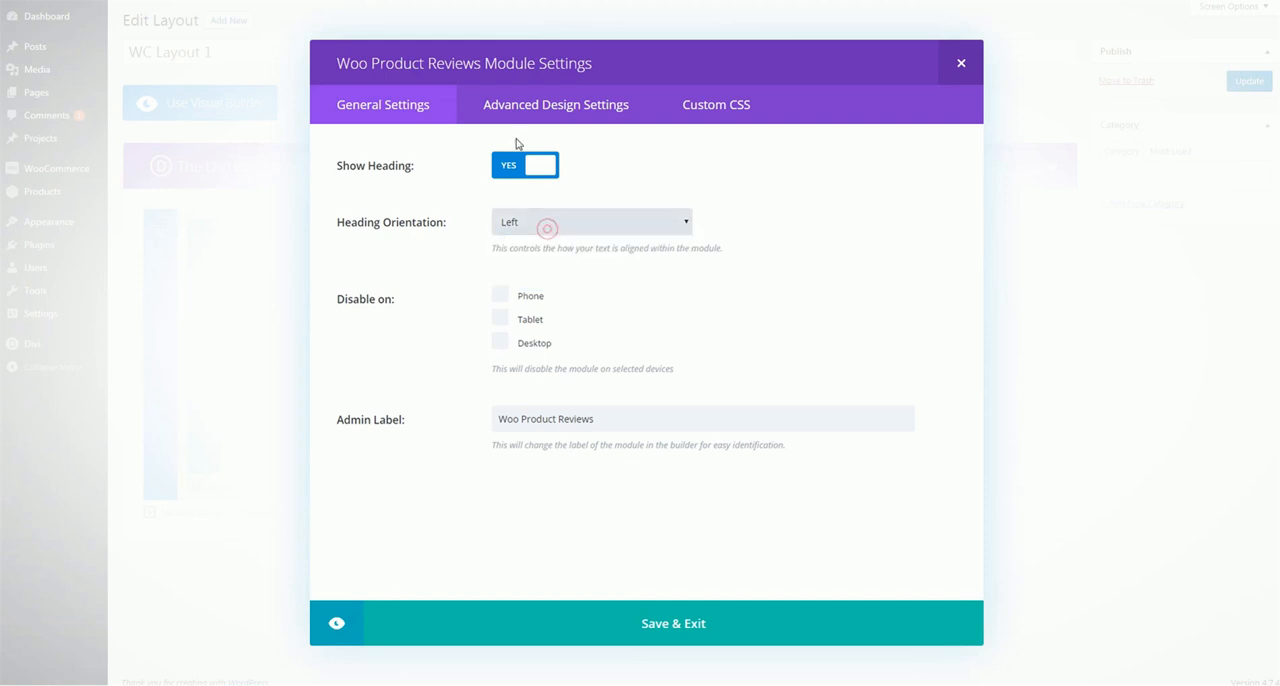
click(537, 104)
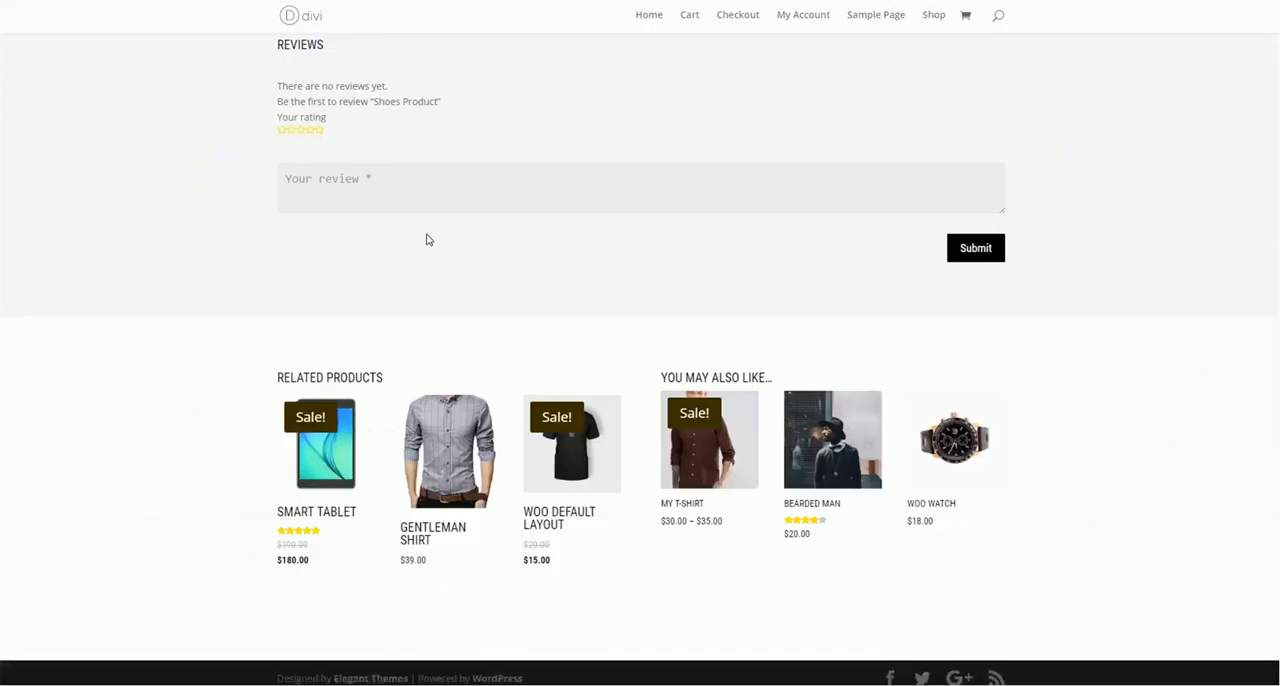
scroll(428, 237, up, 2)
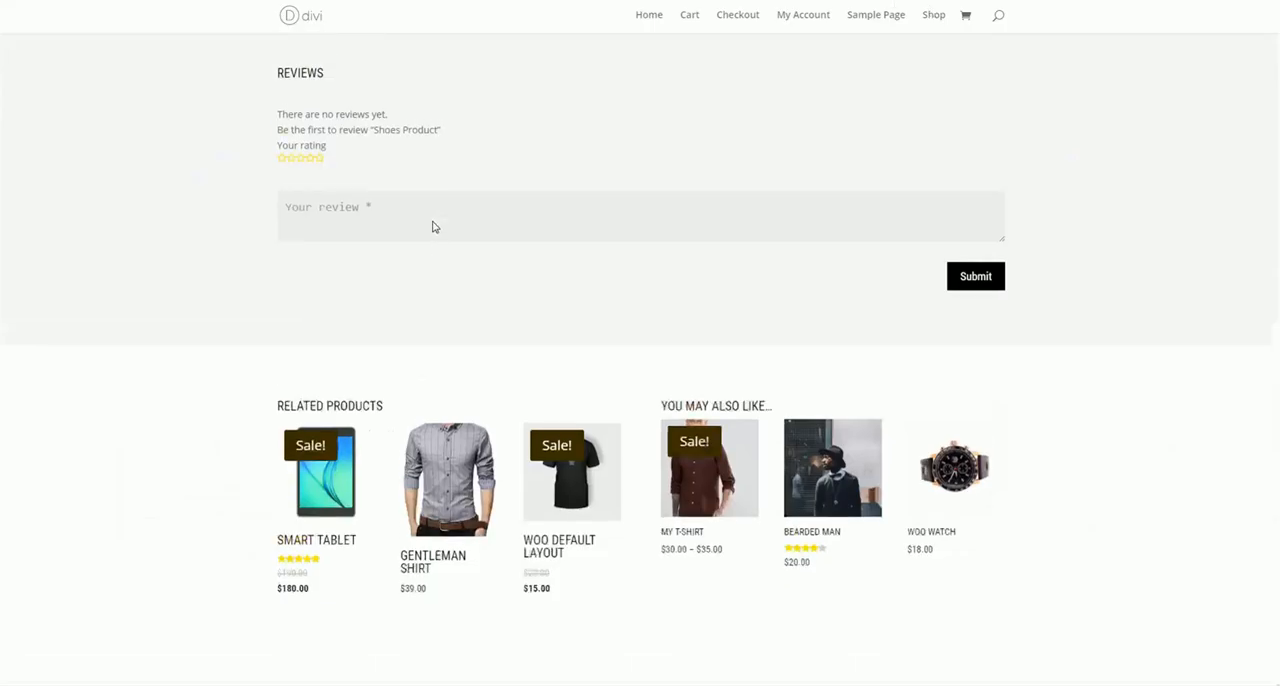
click(320, 265)
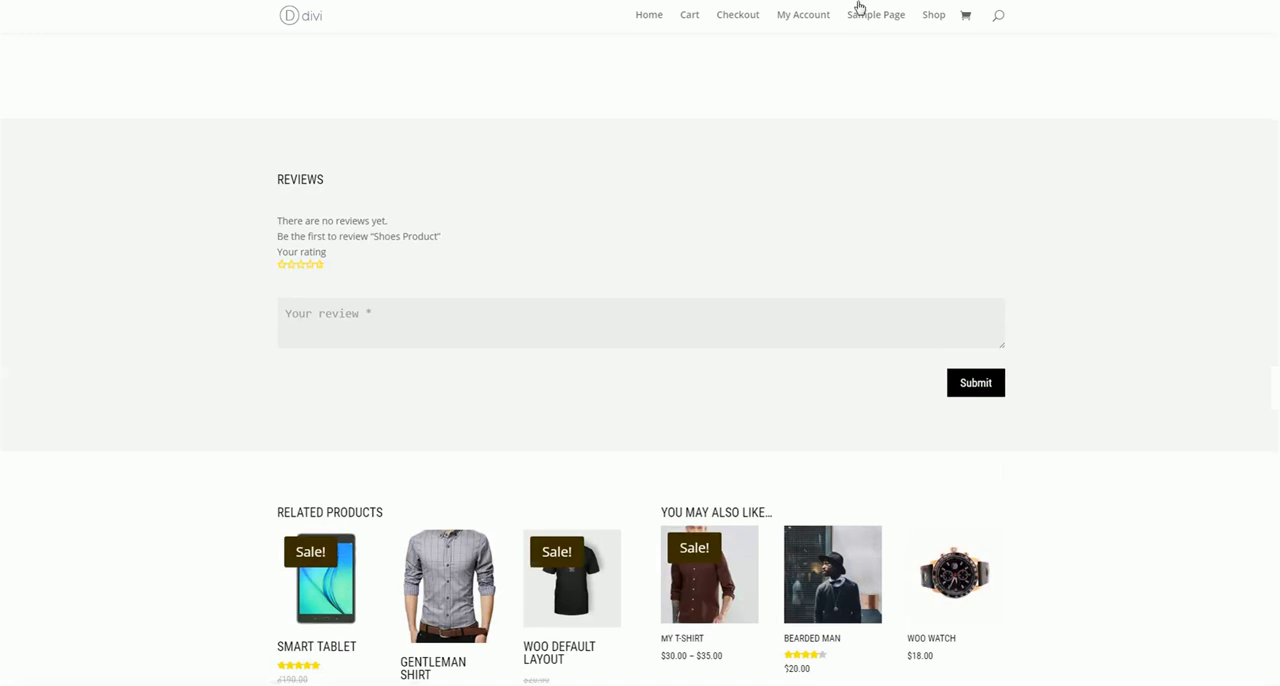
scroll(858, 8, up, 5)
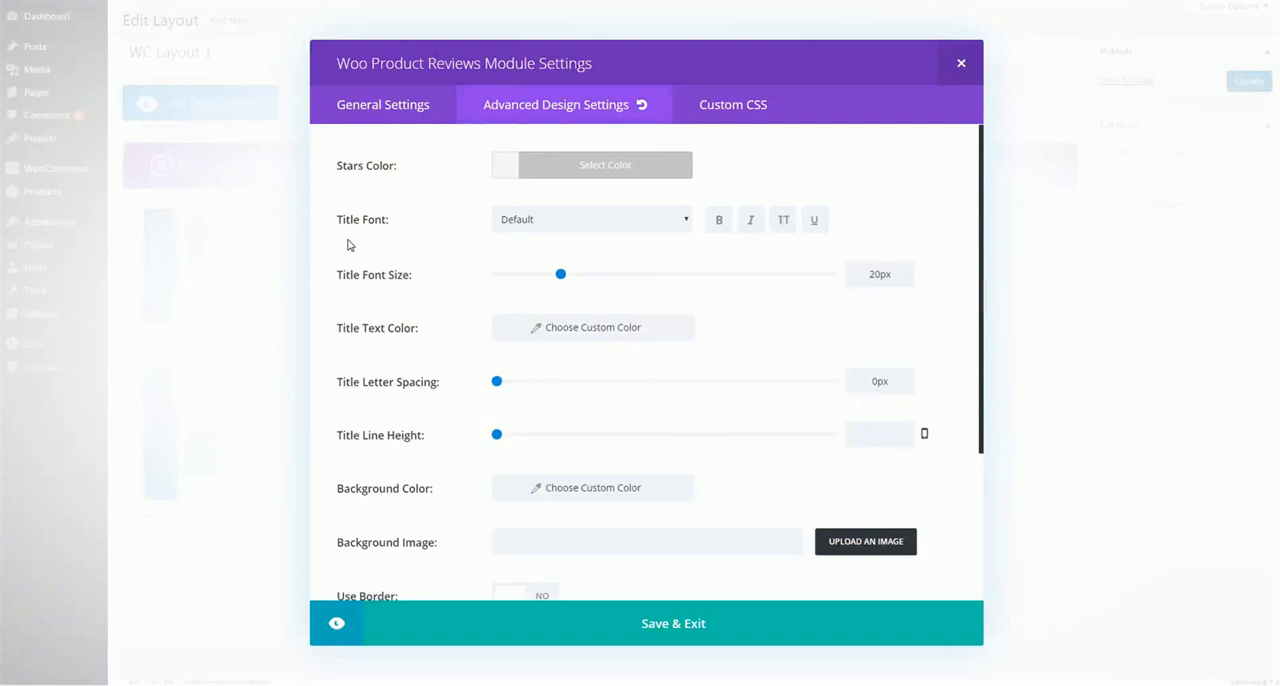
scroll(401, 368, down, 3)
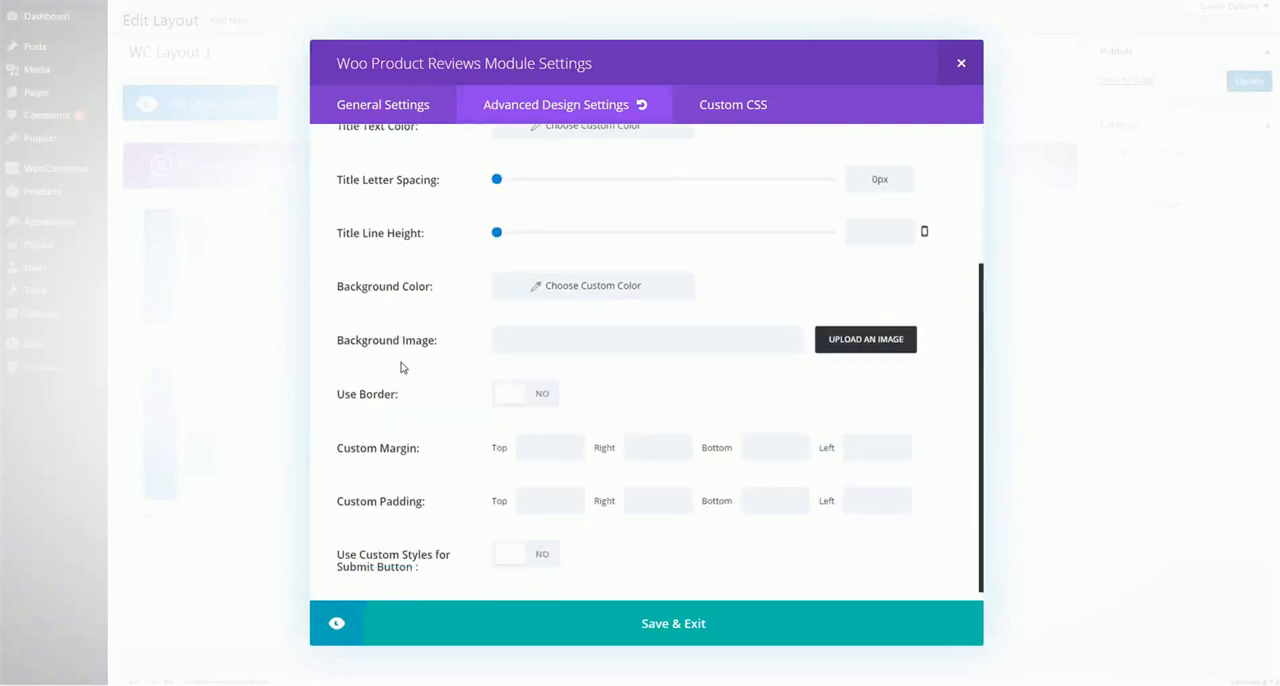
Enable custom styles for the reviews module's submit button and review its size, color, border, font and icon options
scroll(414, 237, up, 3)
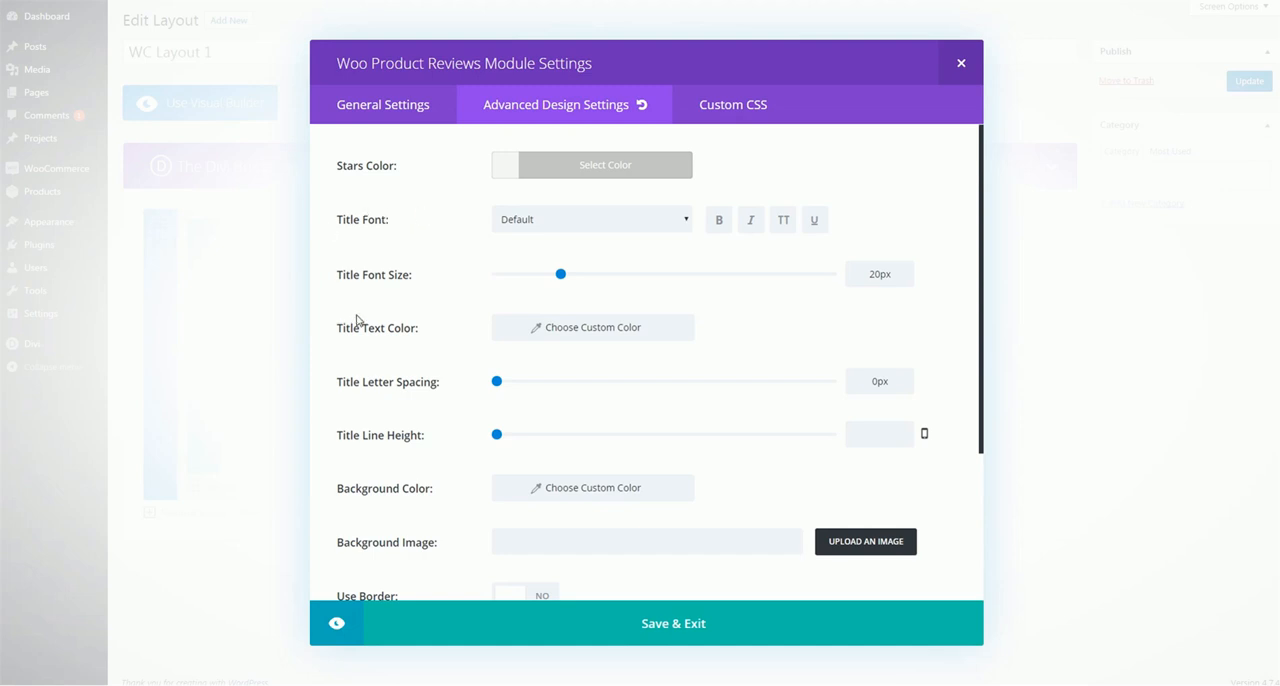
scroll(431, 252, down, 3)
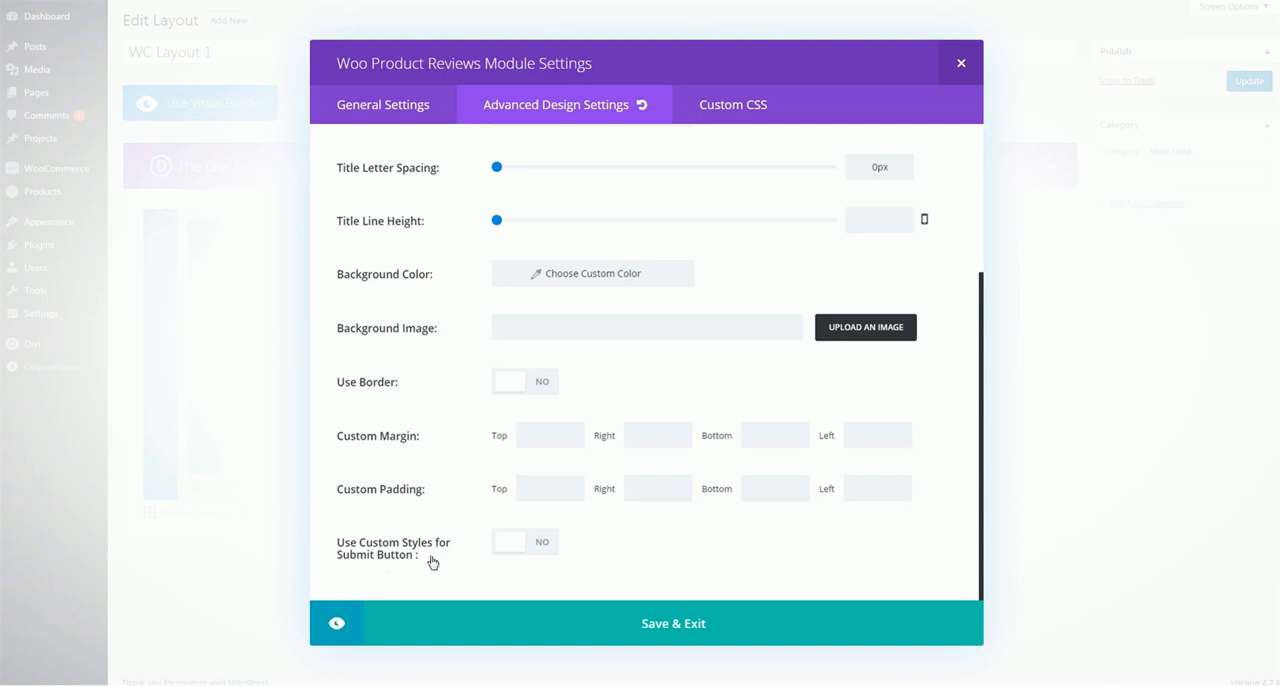
click(525, 541)
scroll(700, 409, down, 3)
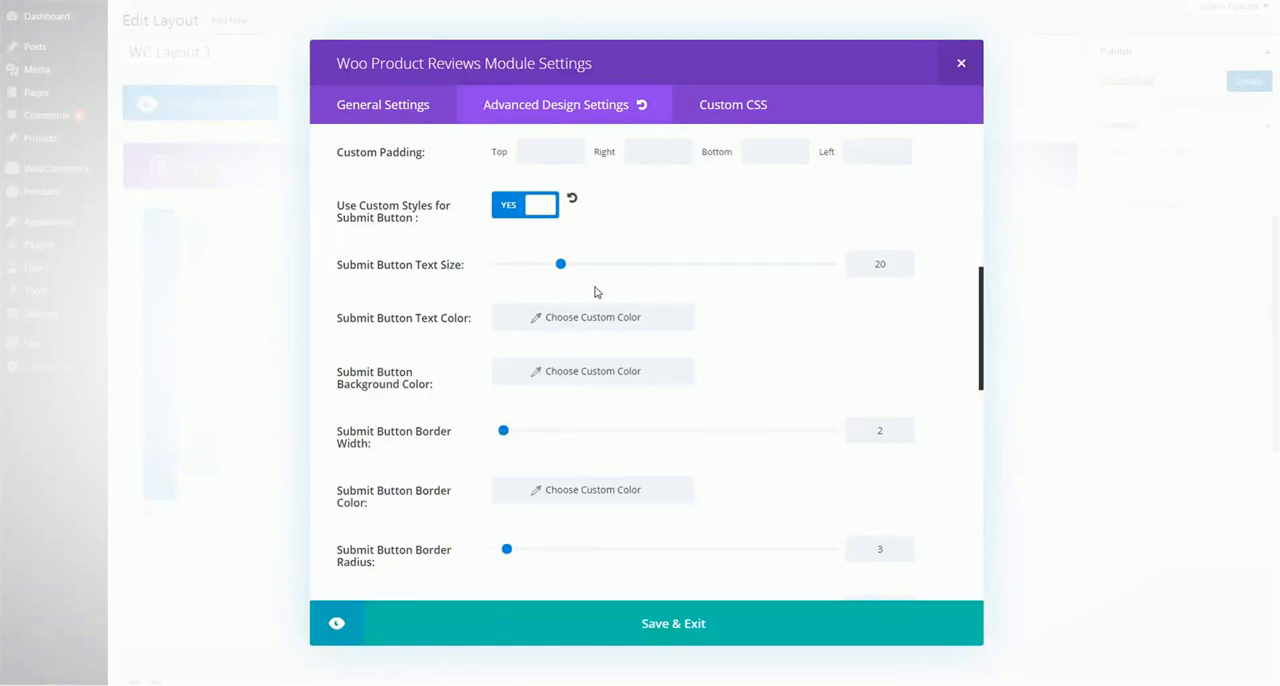
scroll(724, 408, down, 5)
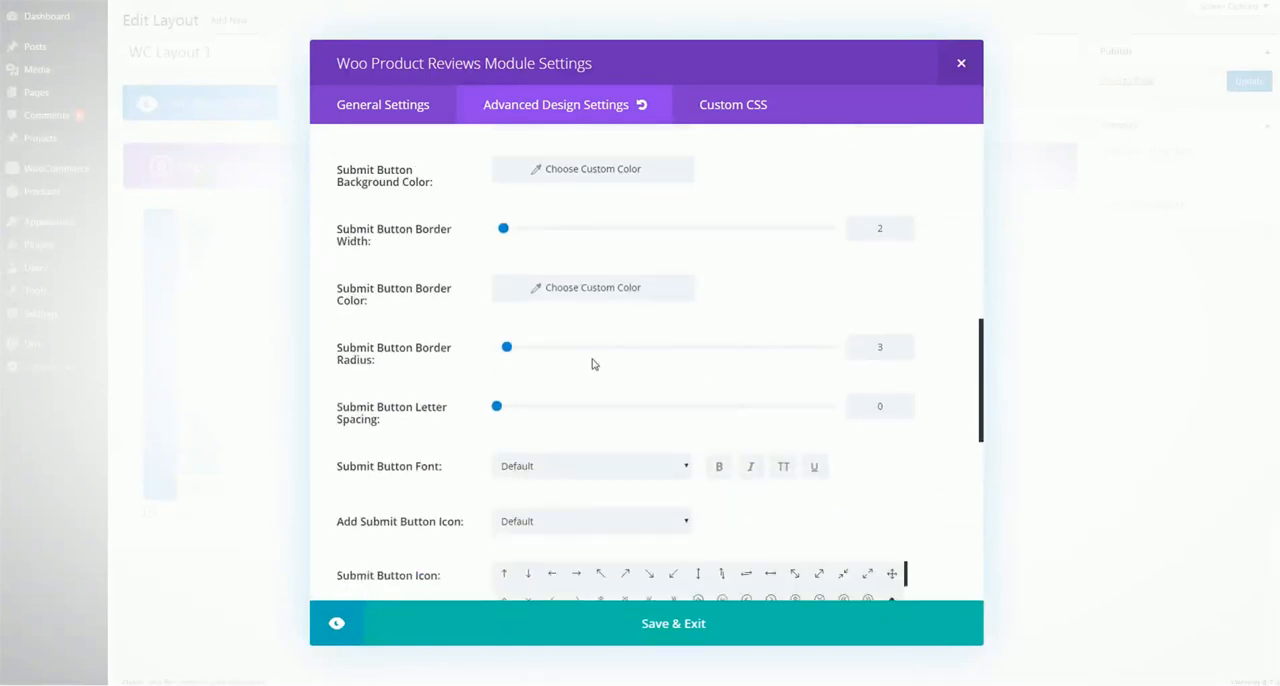
scroll(440, 361, down, 3)
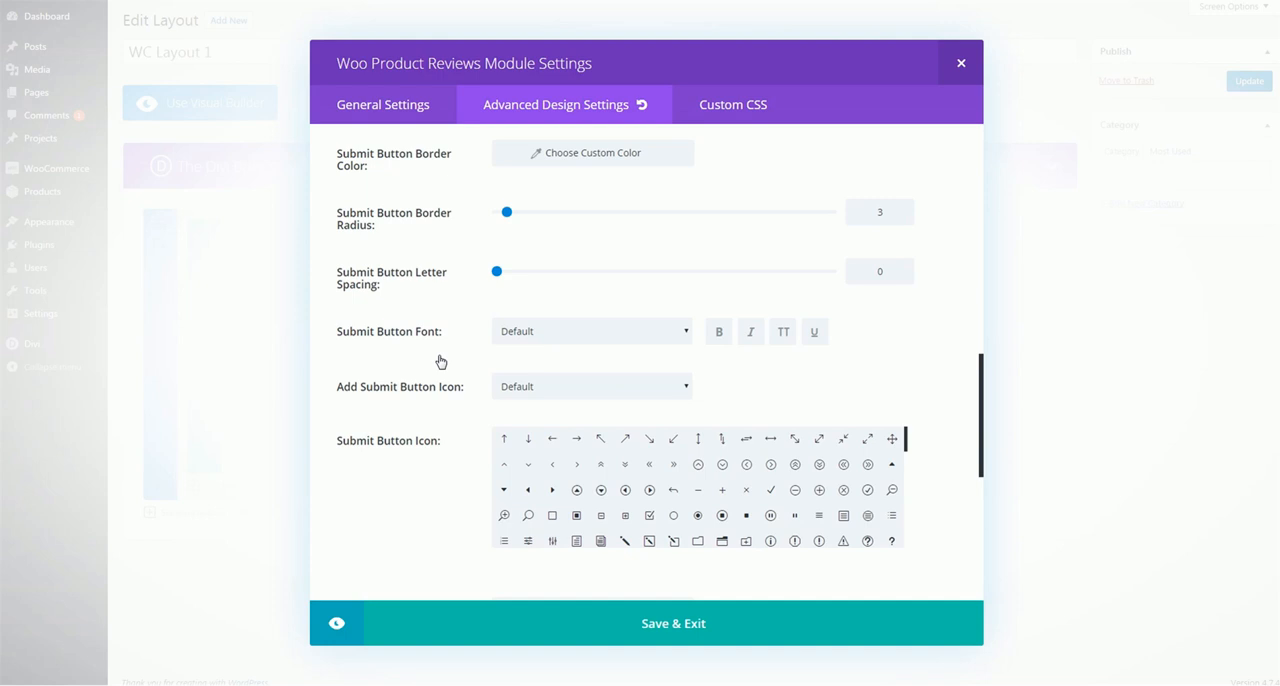
scroll(609, 495, down, 3)
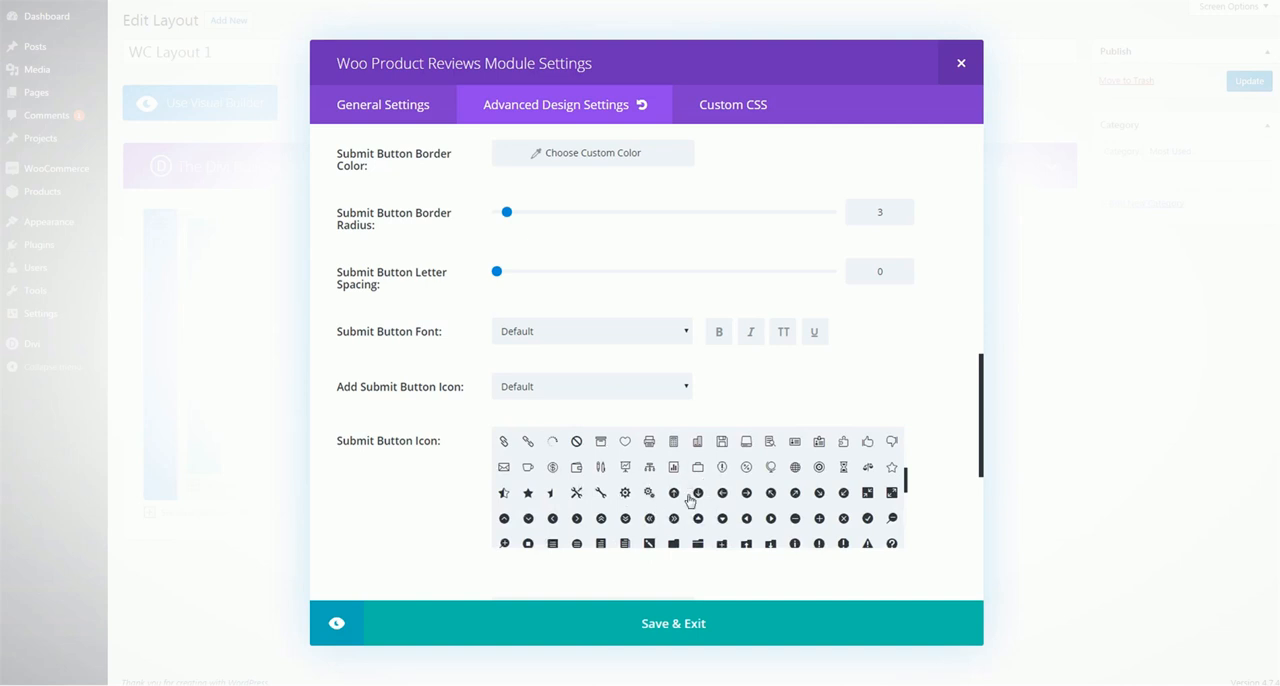
Set Add Submit Button Icon to No, review the submit button's hover options, and save the reviews module
click(567, 396)
click(508, 433)
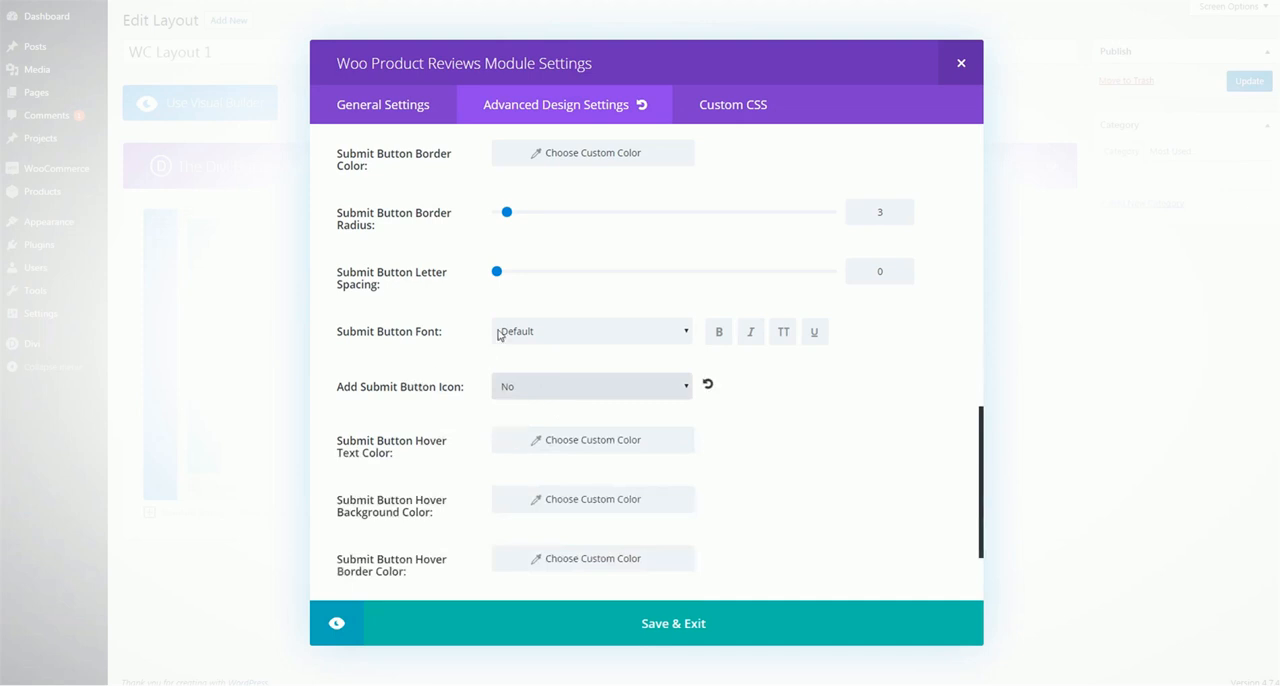
scroll(577, 548, down, 1)
scroll(577, 548, down, 1)
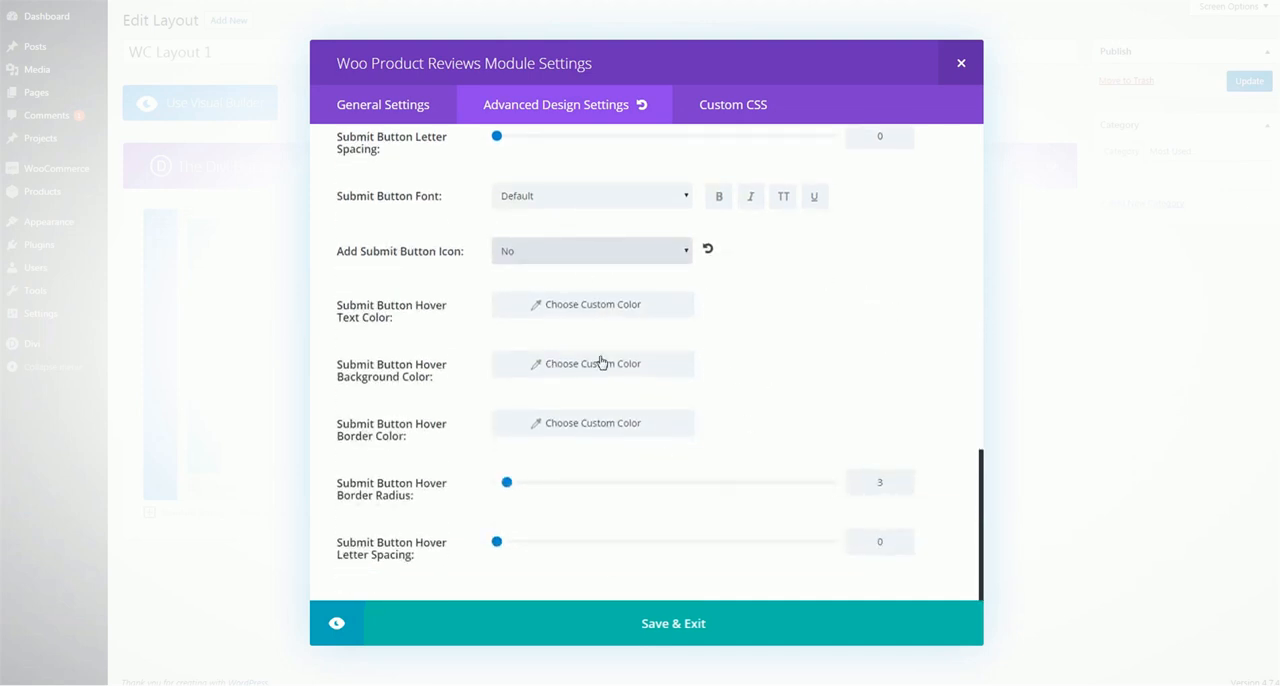
click(677, 622)
Insert a Woo Product Summary module below Woo Product Rating in the second column, check its advanced design options, and save it
click(668, 422)
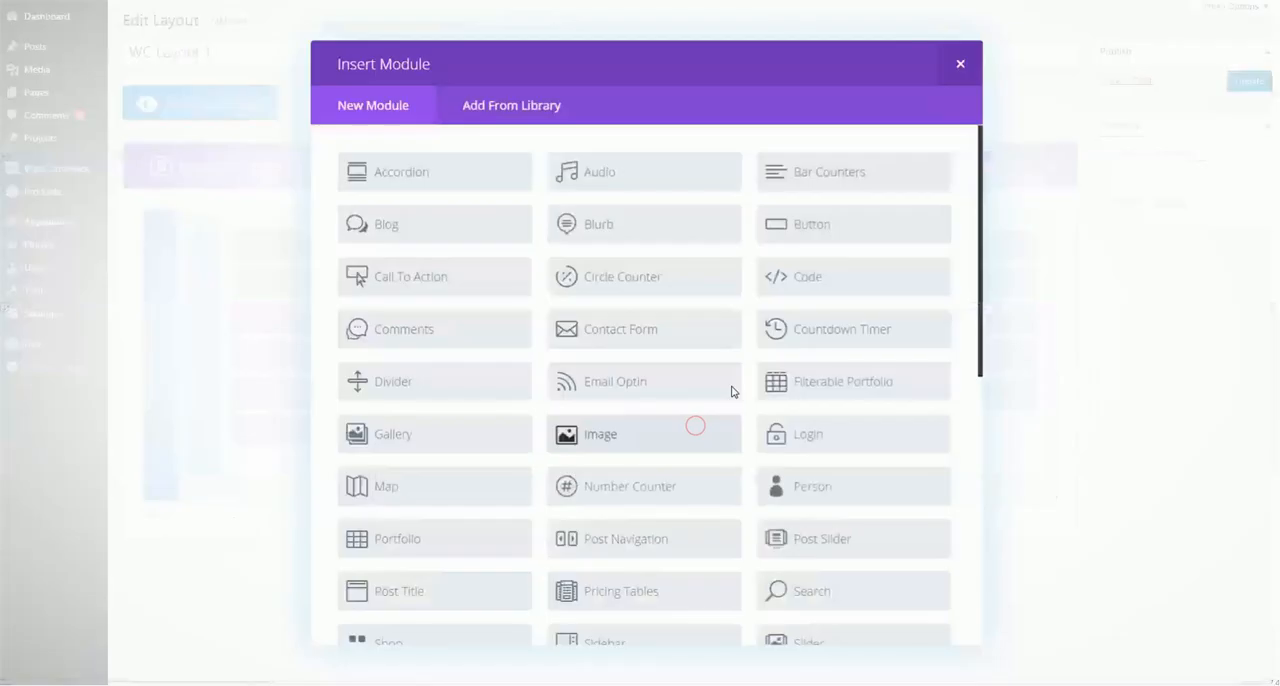
scroll(740, 360, down, 10)
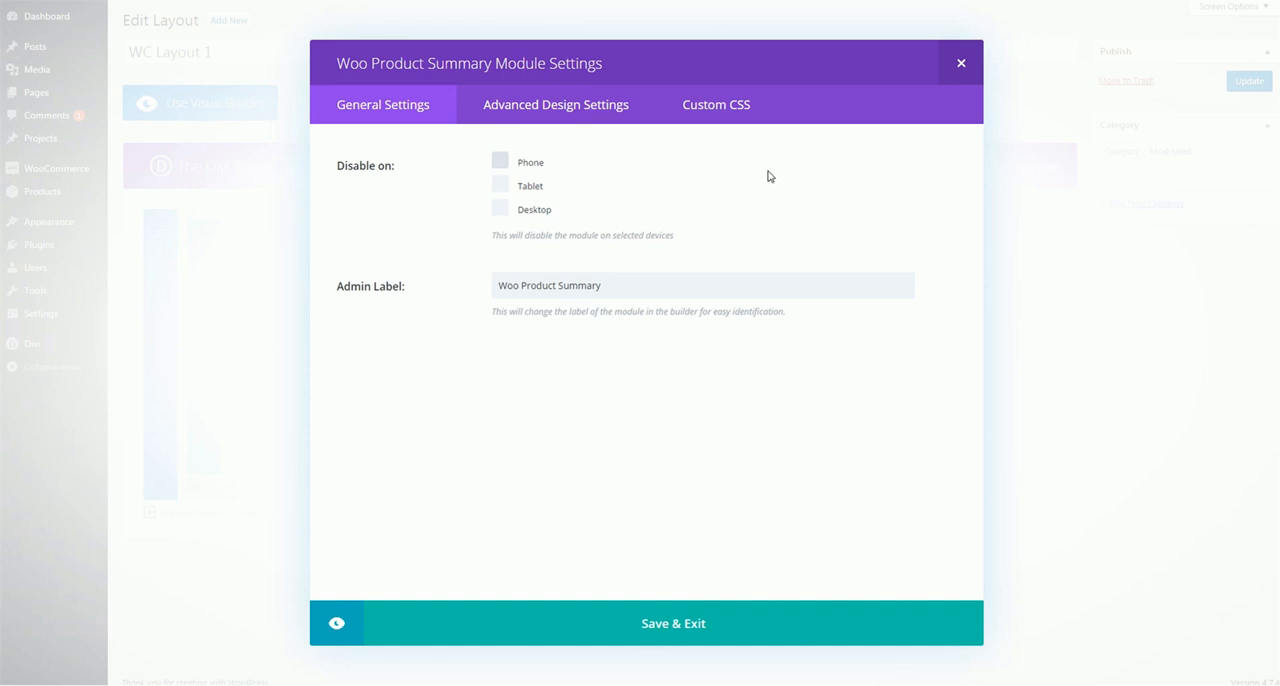
click(557, 118)
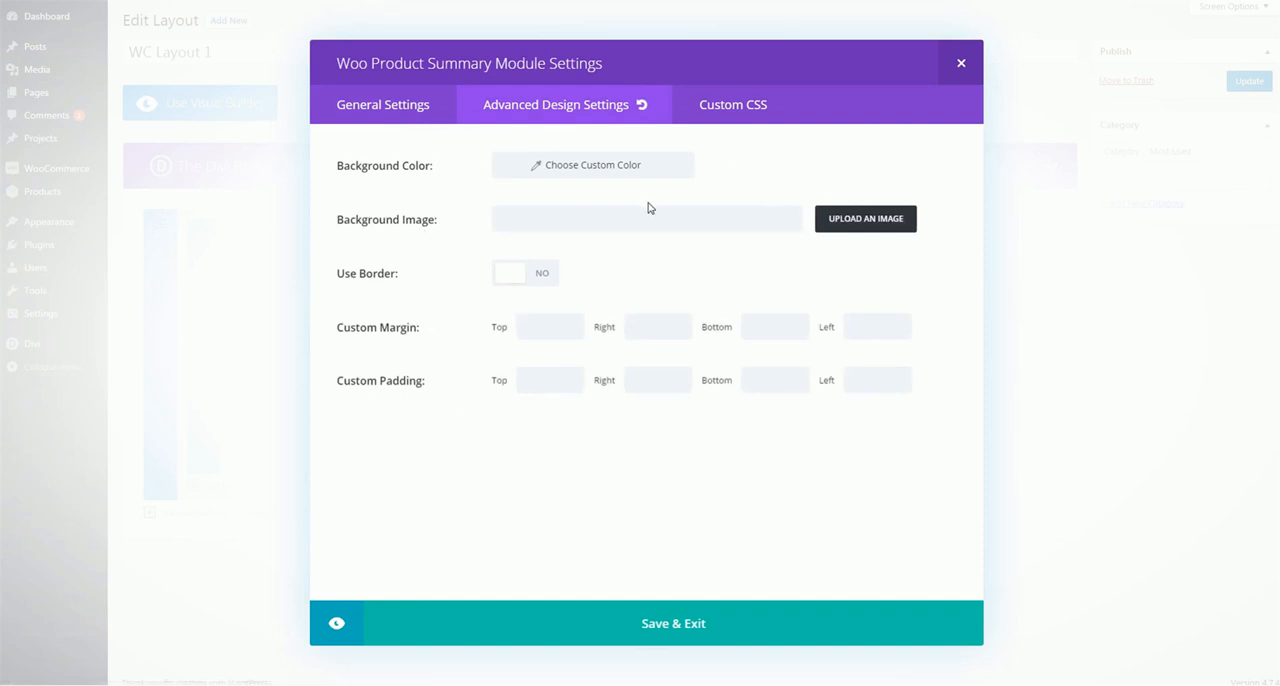
click(689, 617)
Insert a Woo Product Tabs module below Woo Product Reviews in the first column
click(281, 459)
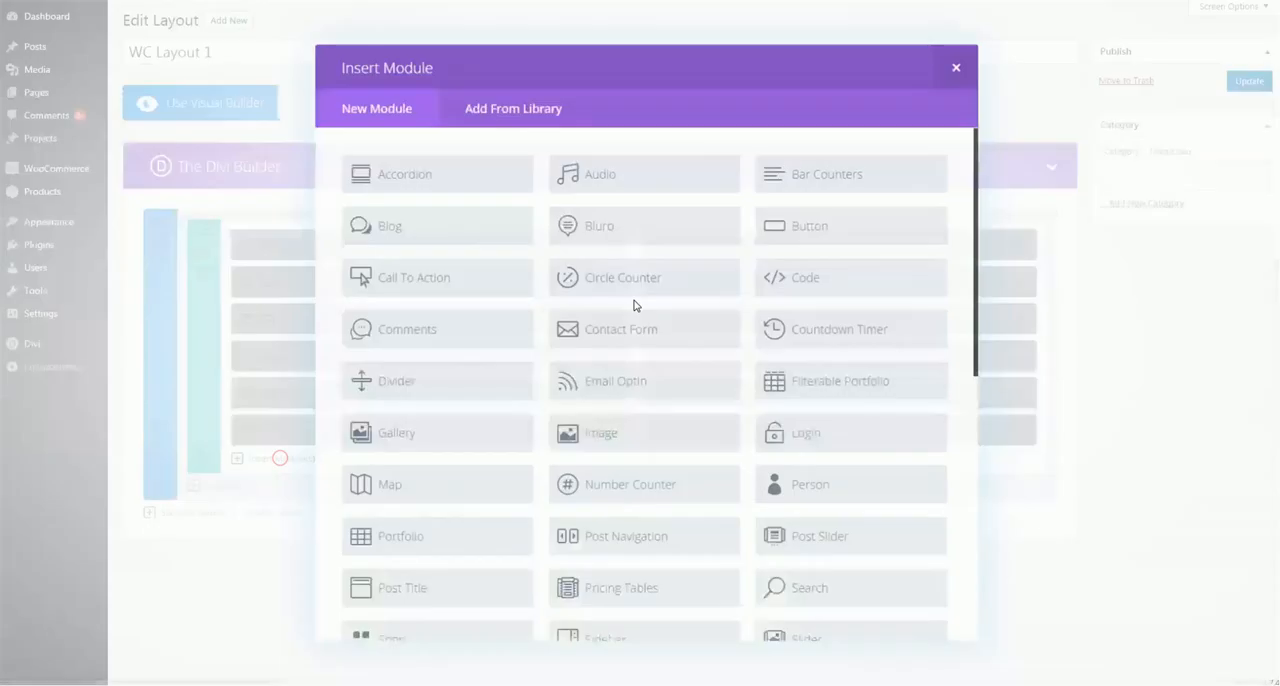
scroll(633, 305, down, 6)
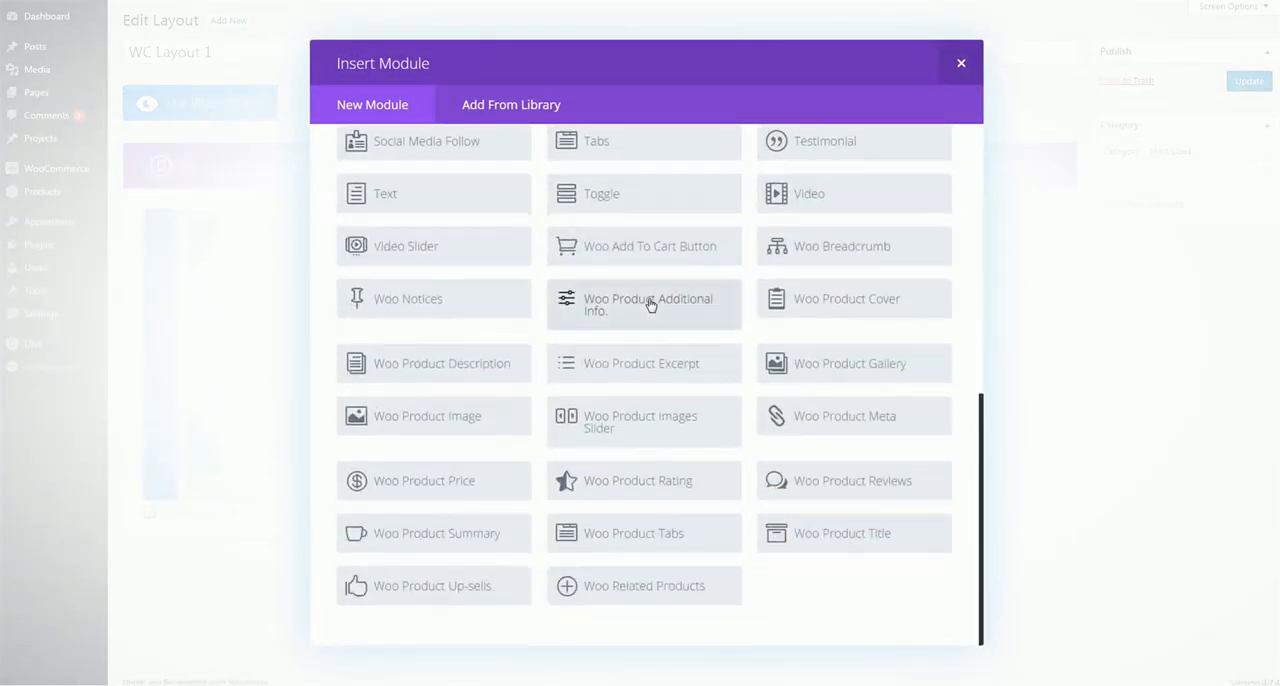
click(705, 537)
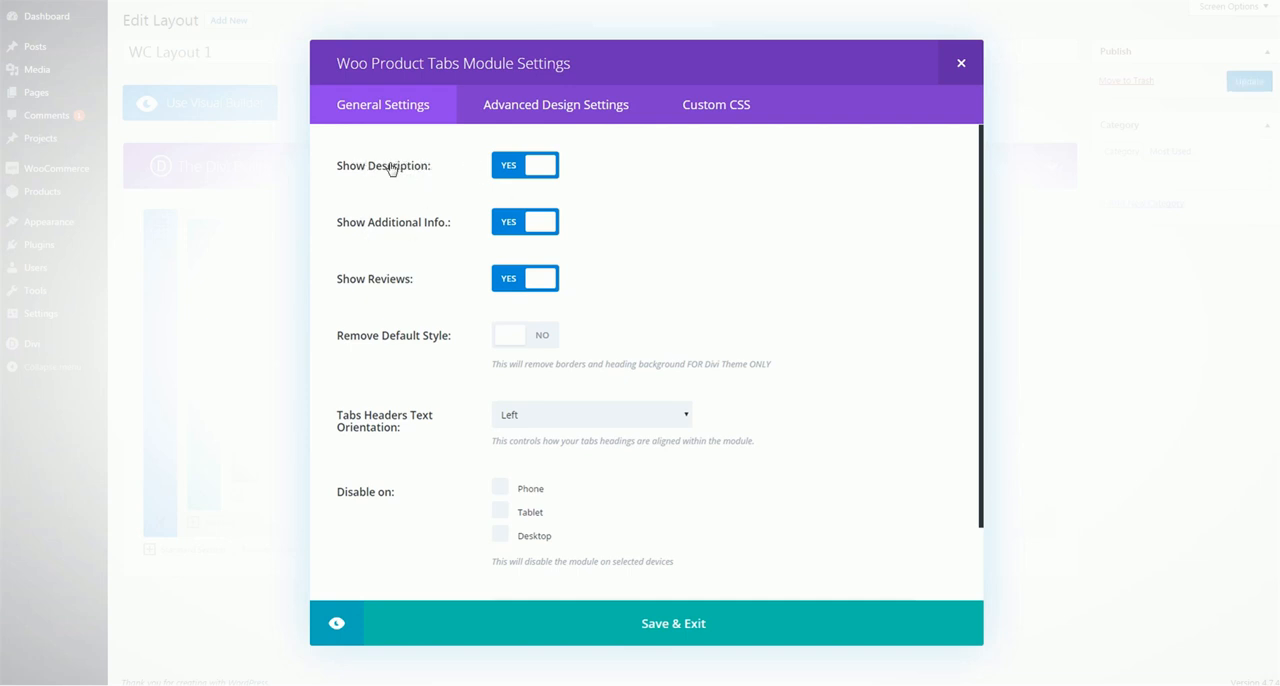
Turn the tabs module's Show Additional Info. off and back on, and set Remove Default Style to Yes
click(530, 222)
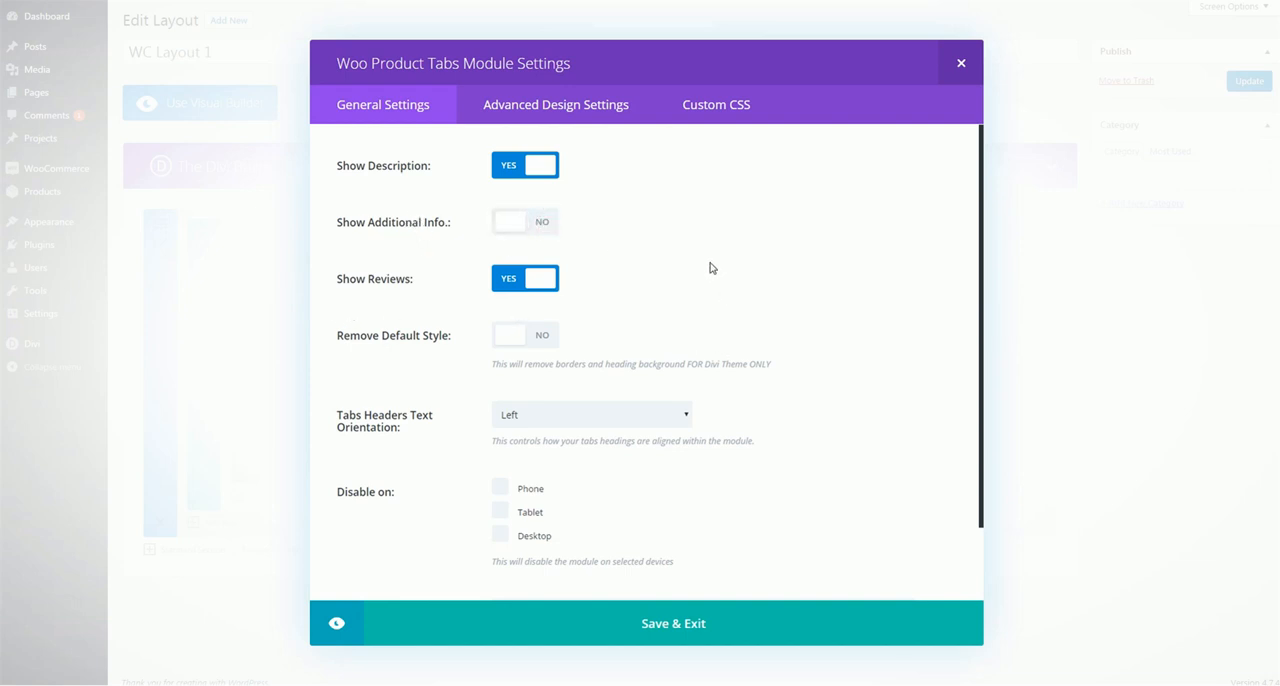
click(510, 229)
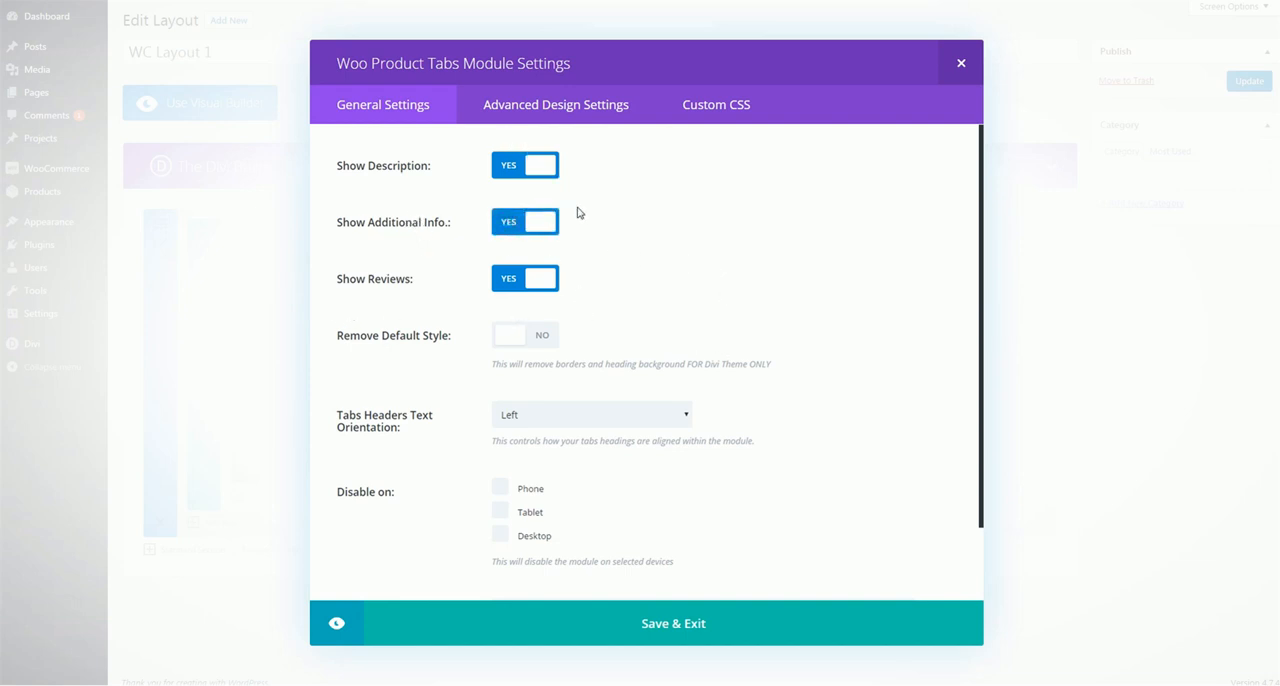
scroll(545, 232, down, 2)
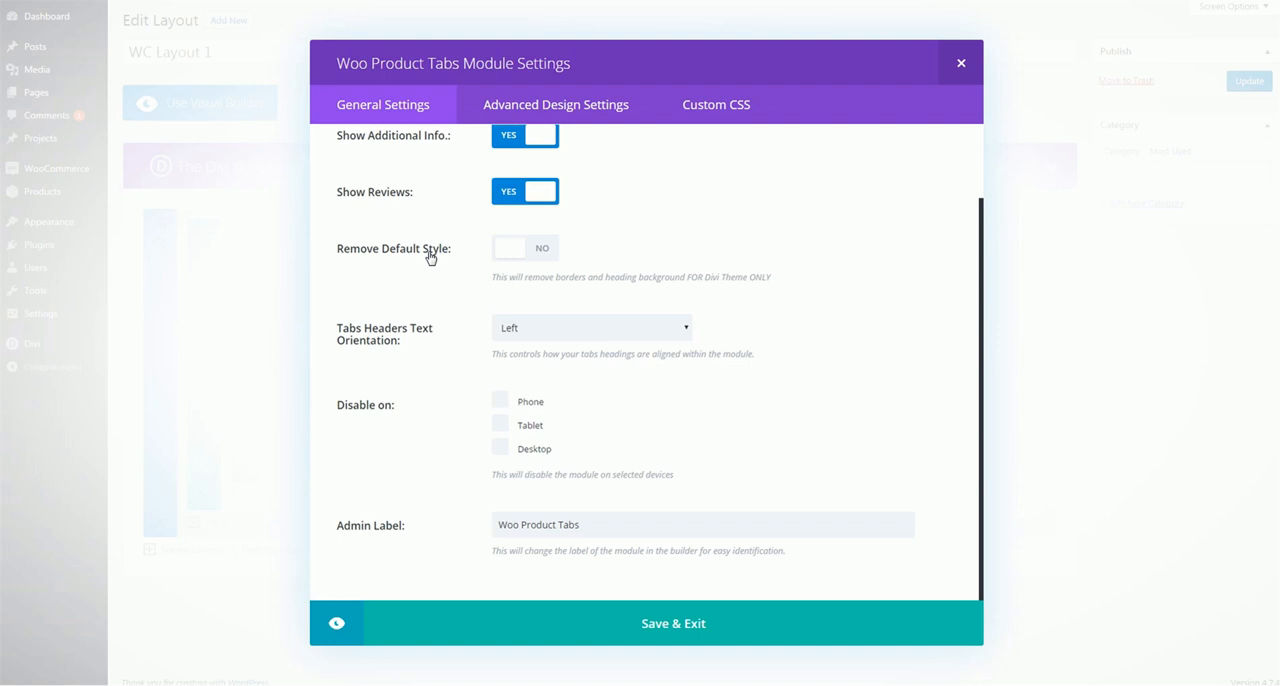
click(544, 251)
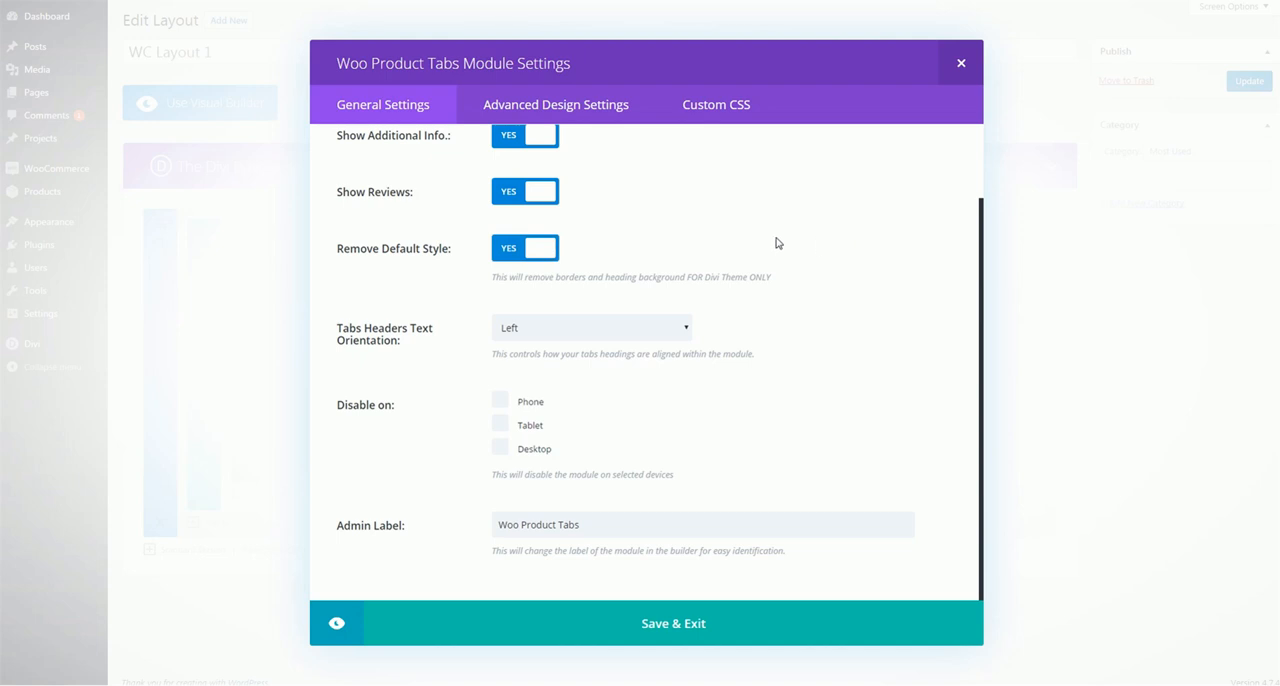
Review the tabs module's advanced design options for the tab headers, active tab header and tab header hover text
click(535, 108)
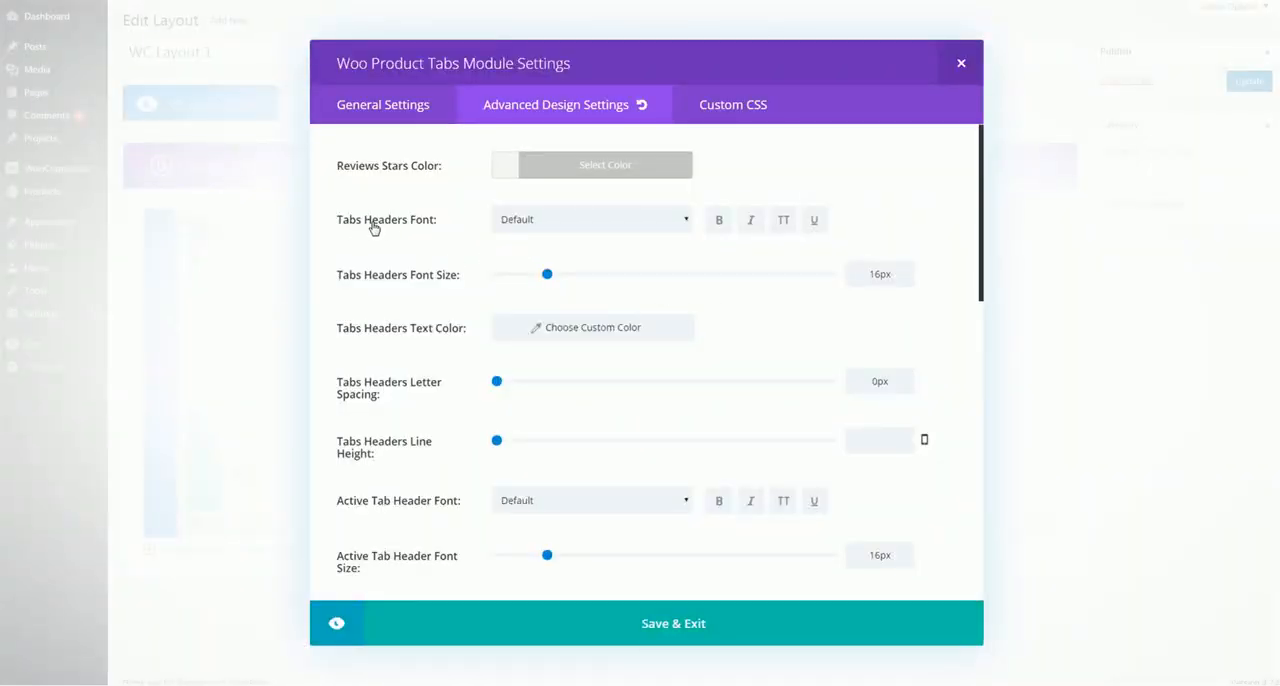
scroll(434, 237, down, 3)
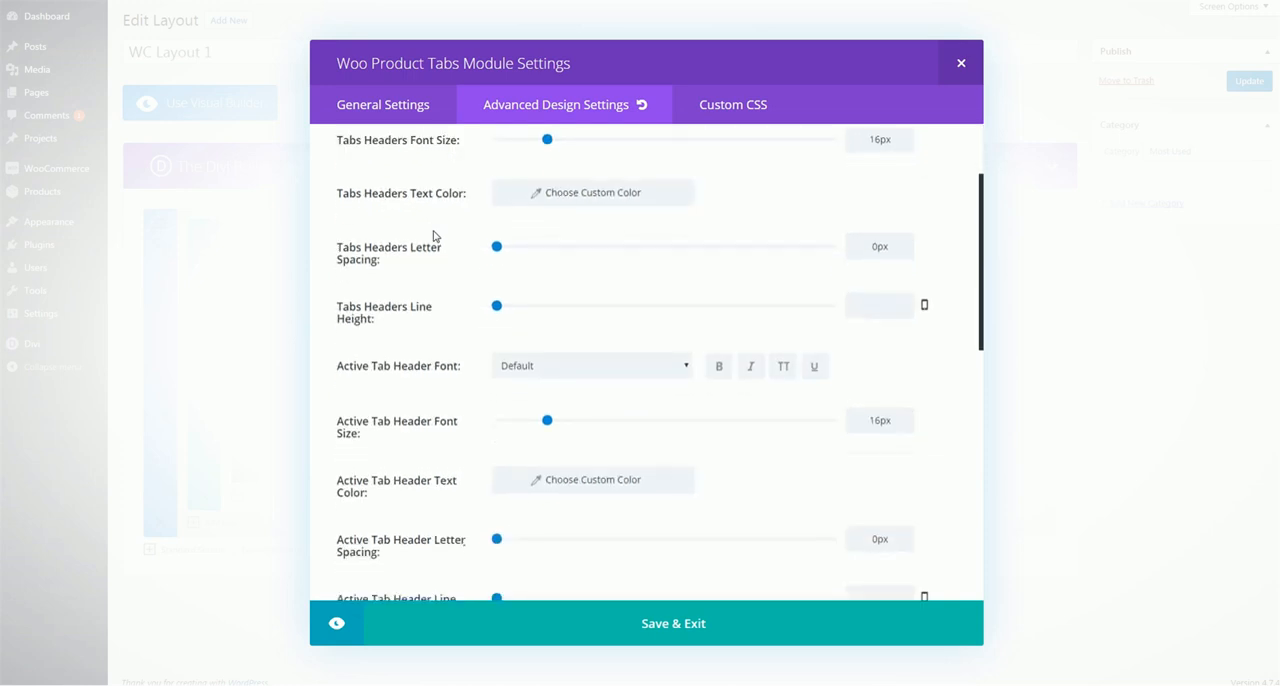
scroll(420, 243, down, 1)
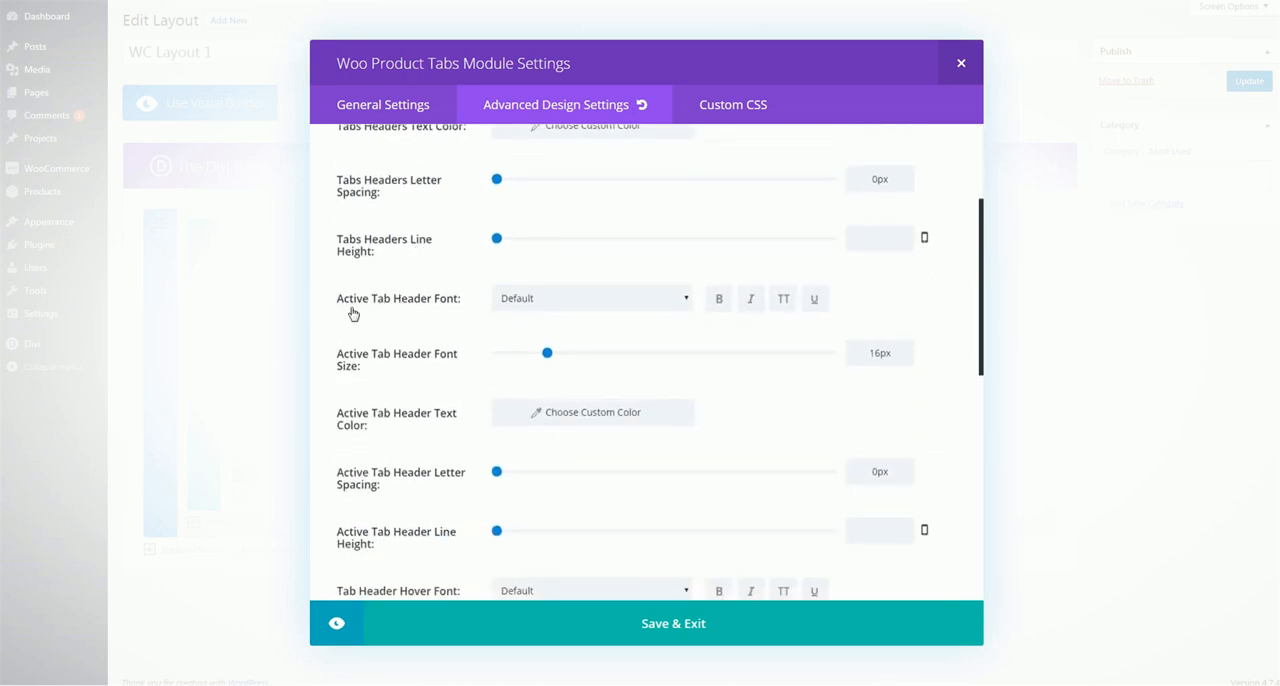
scroll(382, 295, down, 4)
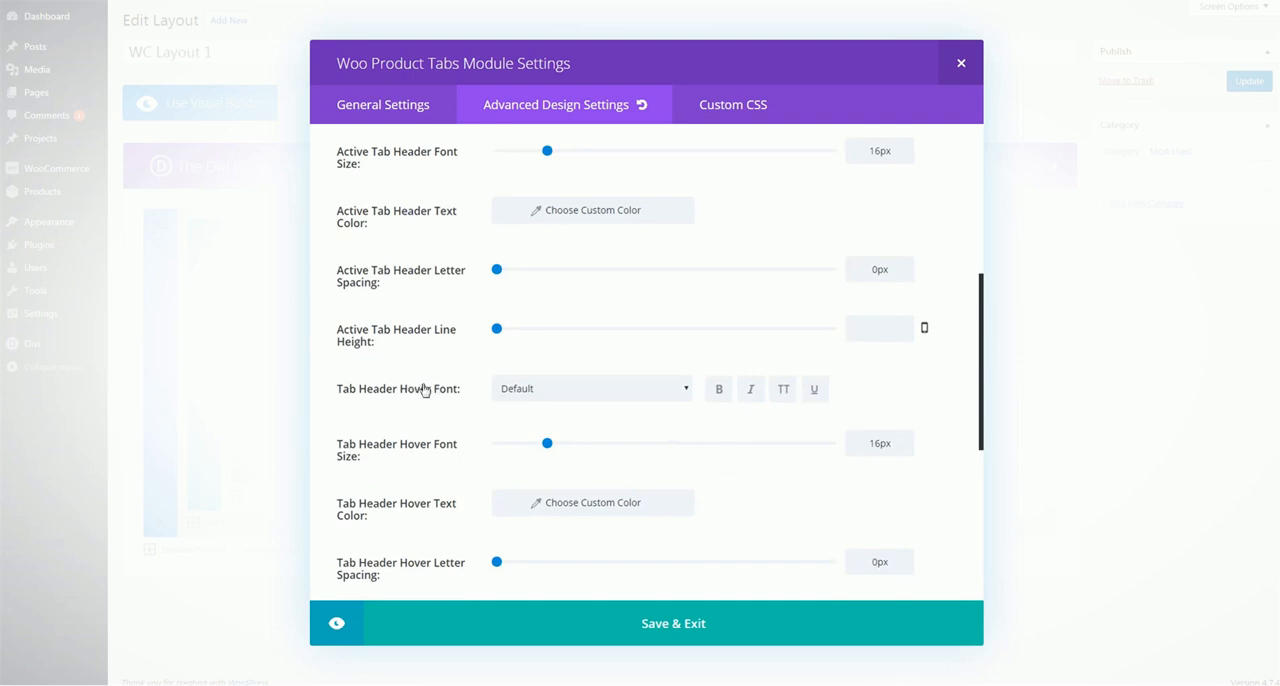
scroll(440, 397, down, 3)
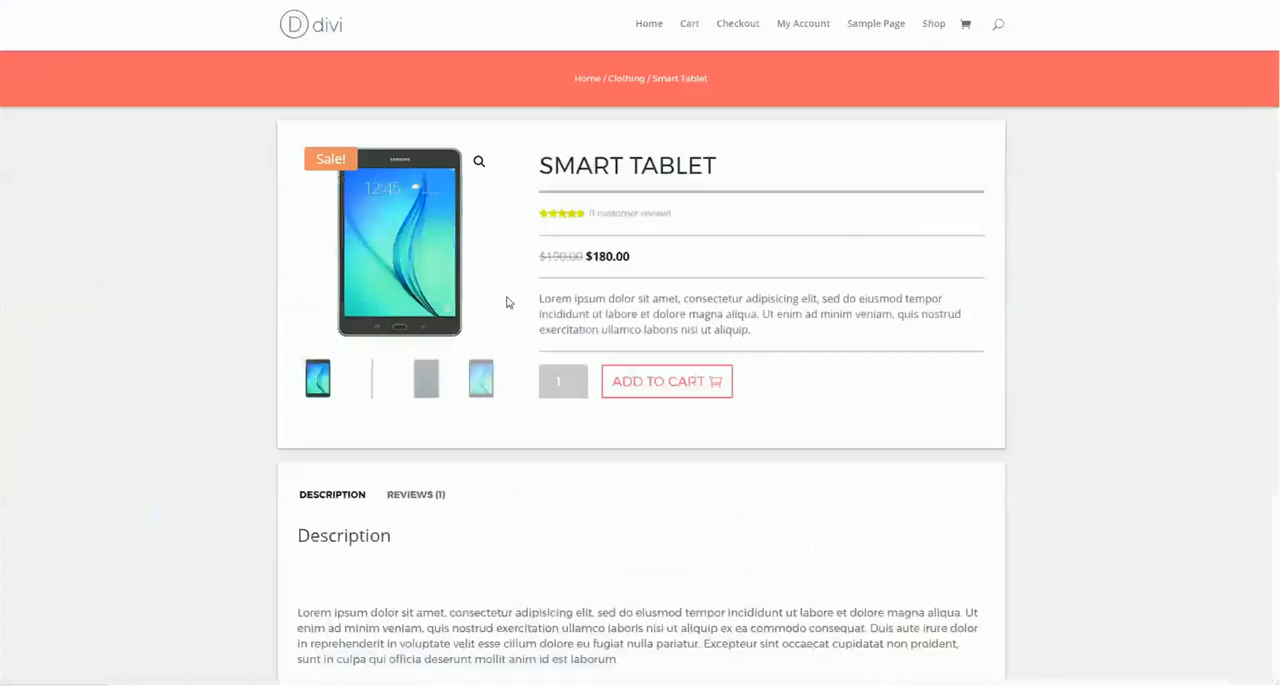
Examine the tab header styling on the Smart Tablet product page by switching between its Description and Reviews tabs
scroll(591, 246, down, 5)
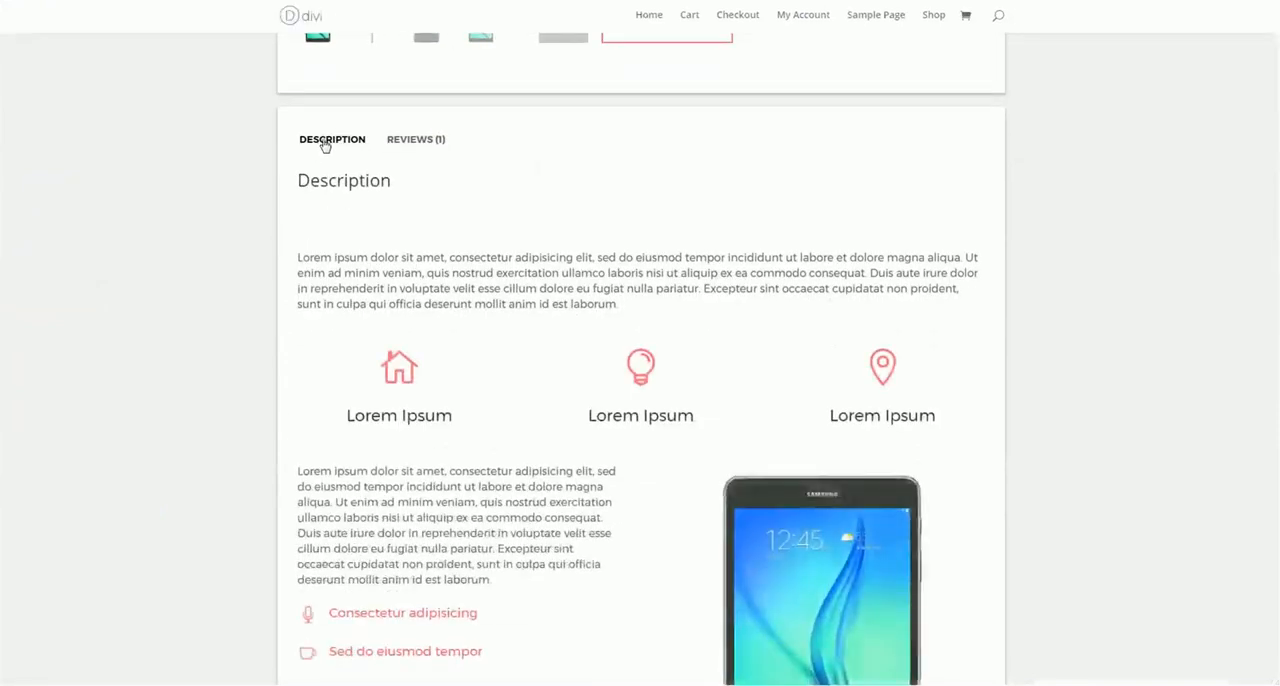
click(417, 143)
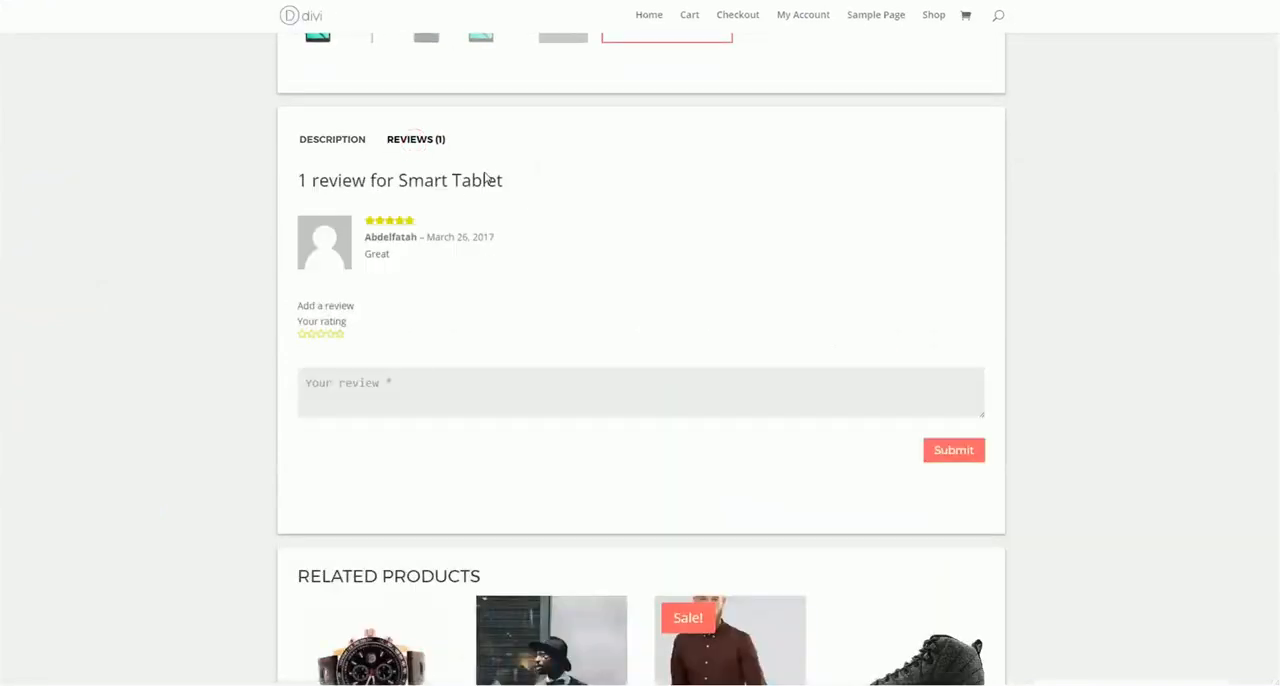
click(332, 142)
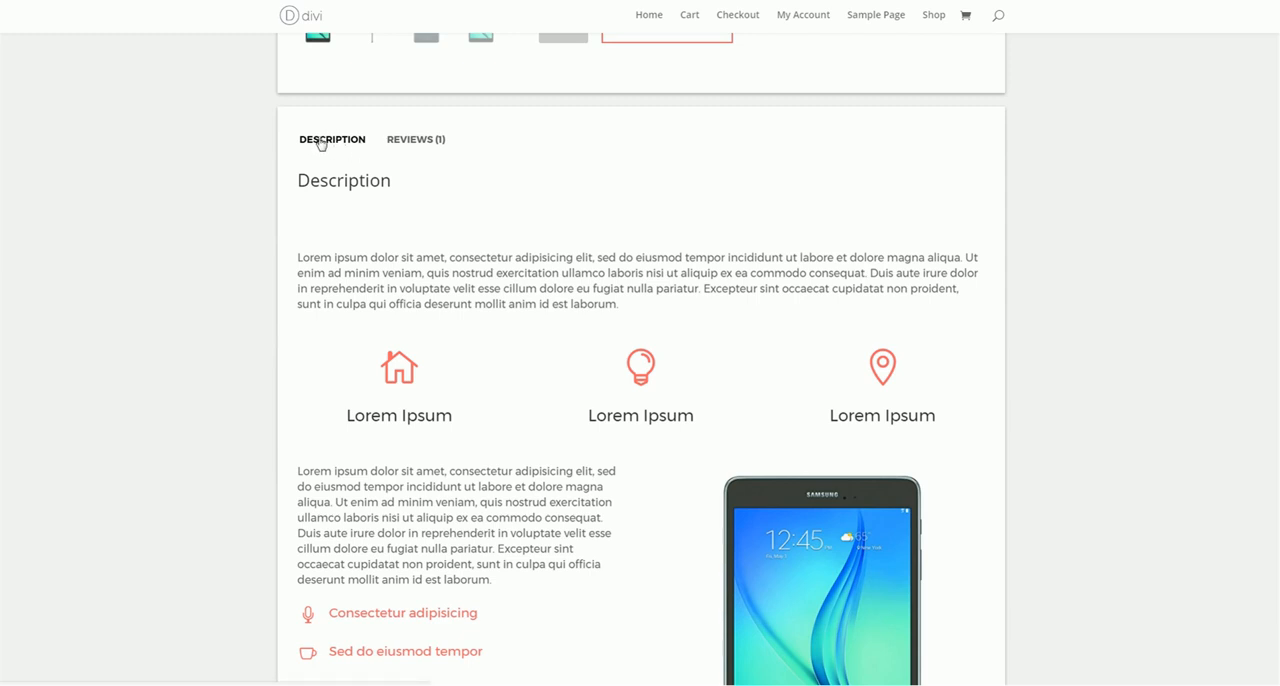
click(409, 141)
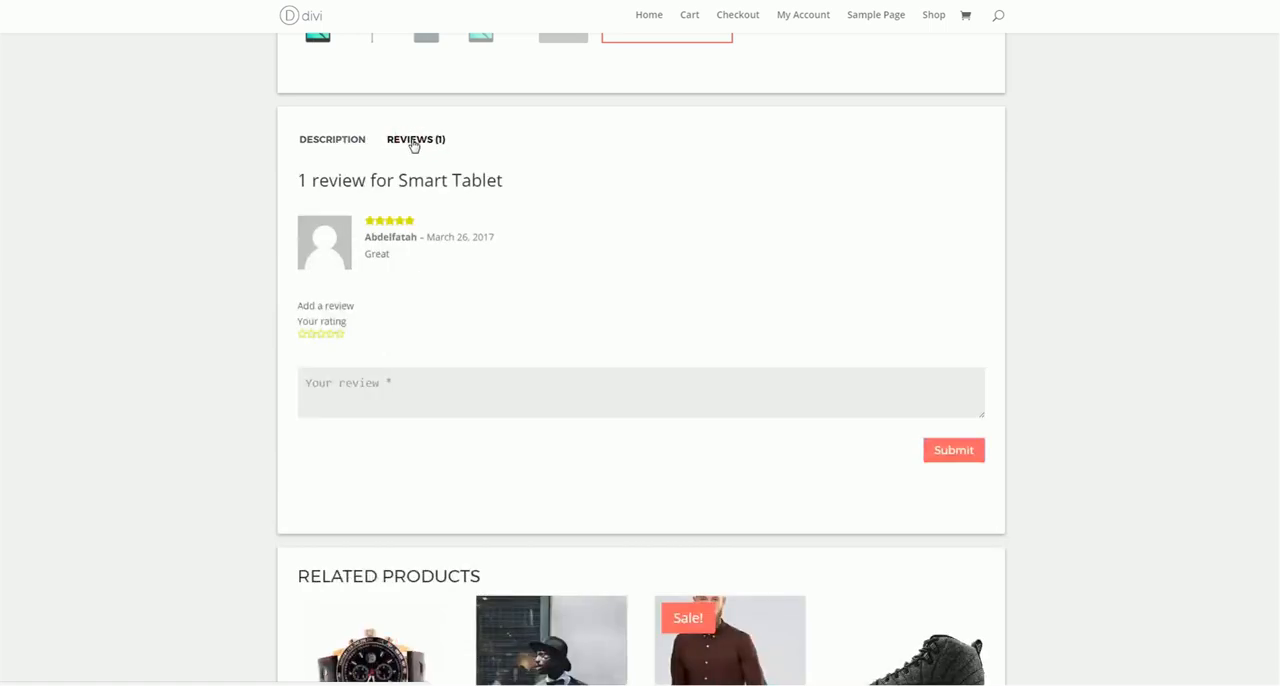
click(334, 143)
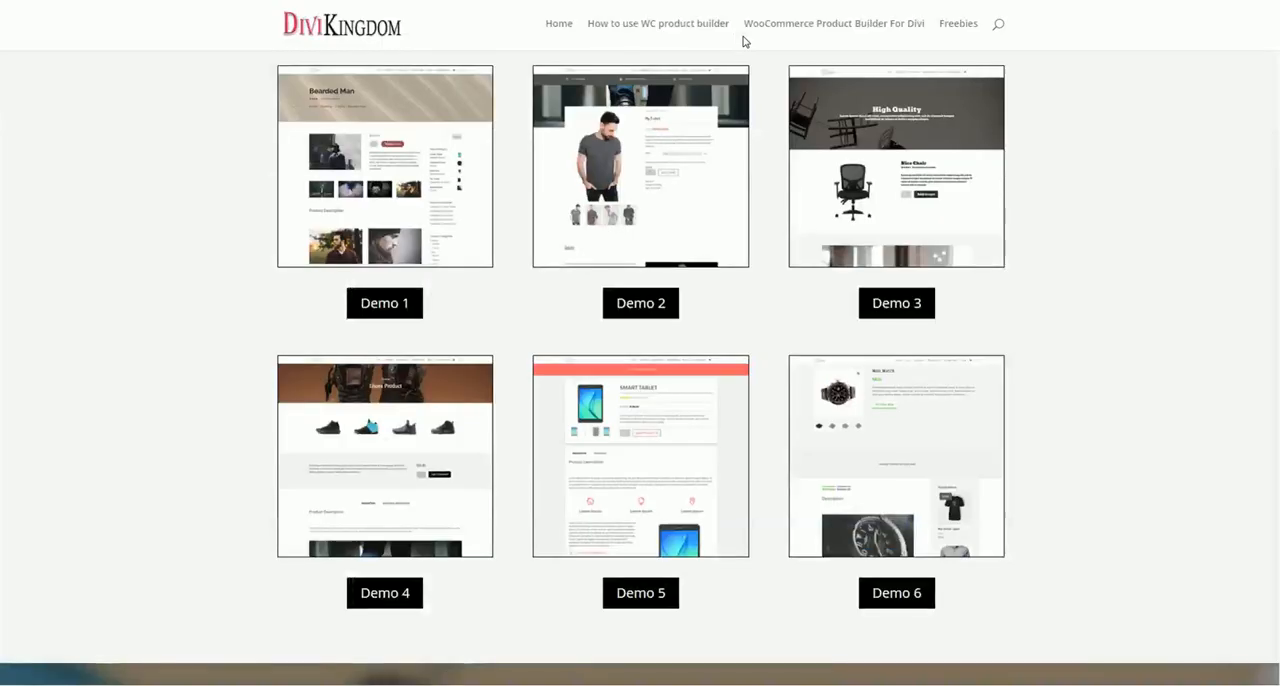
Open Demo 6 and examine the Description and Reviews tab headers on the Woo Watch product page
click(892, 594)
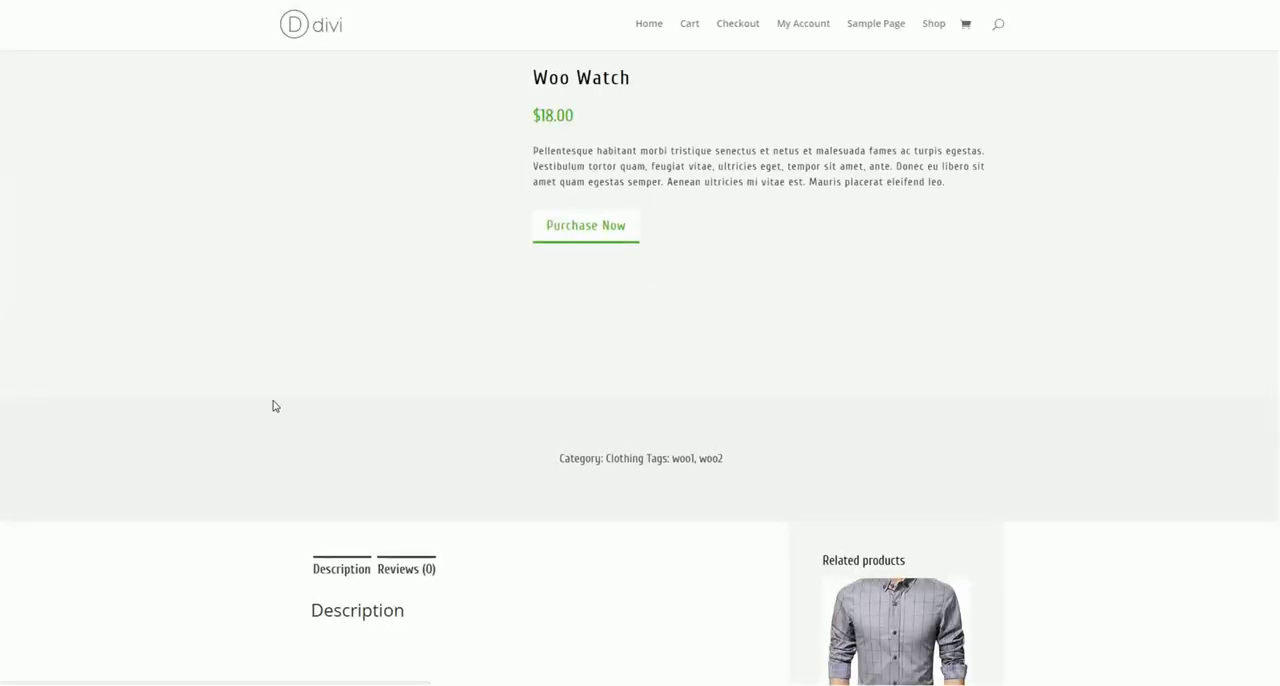
scroll(300, 390, down, 3)
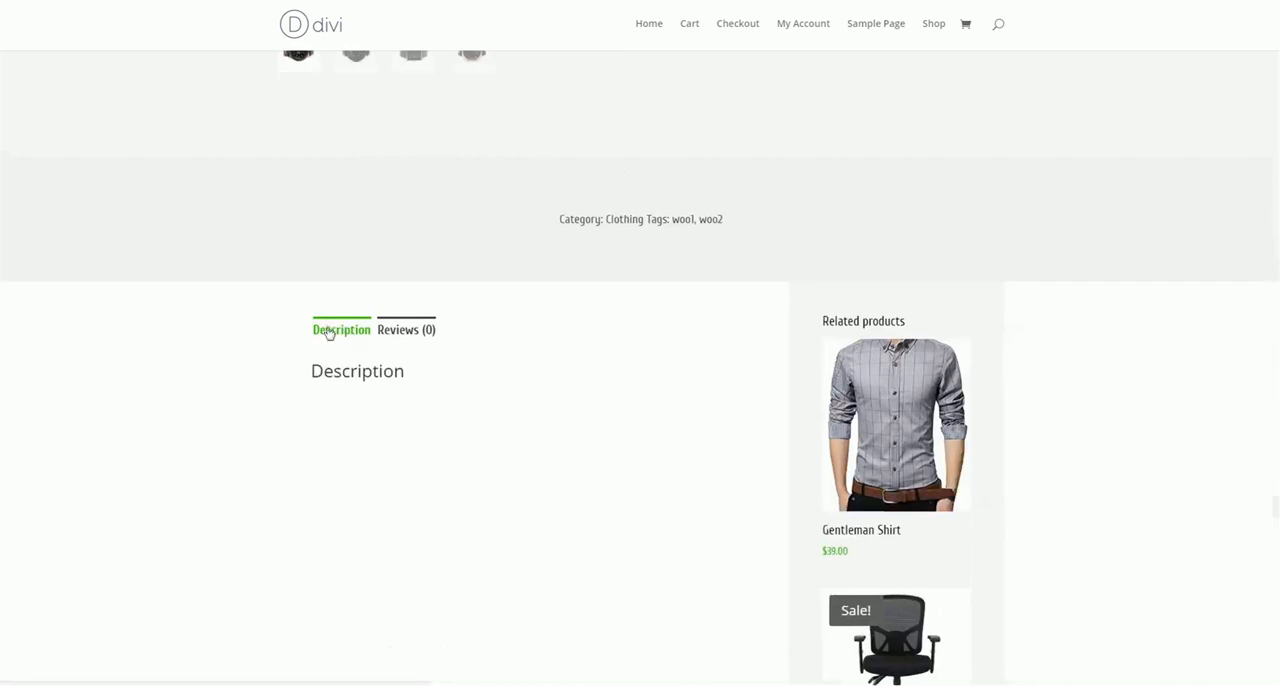
scroll(345, 332, down, 1)
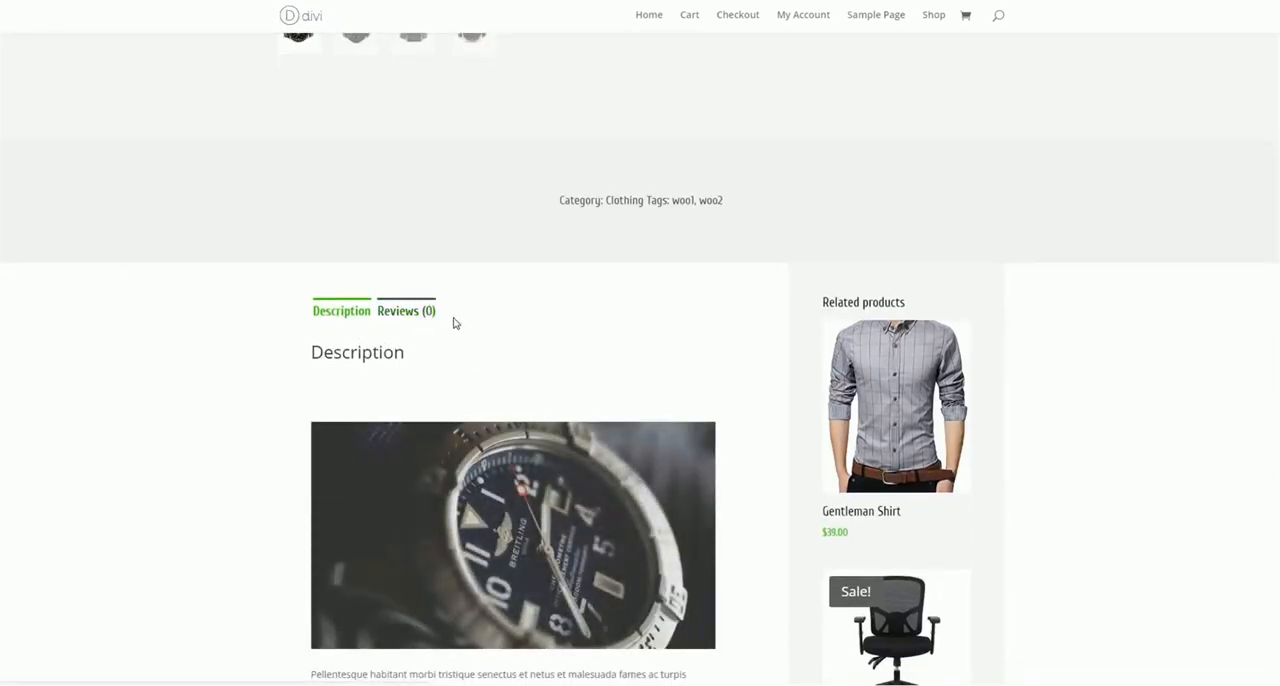
click(414, 310)
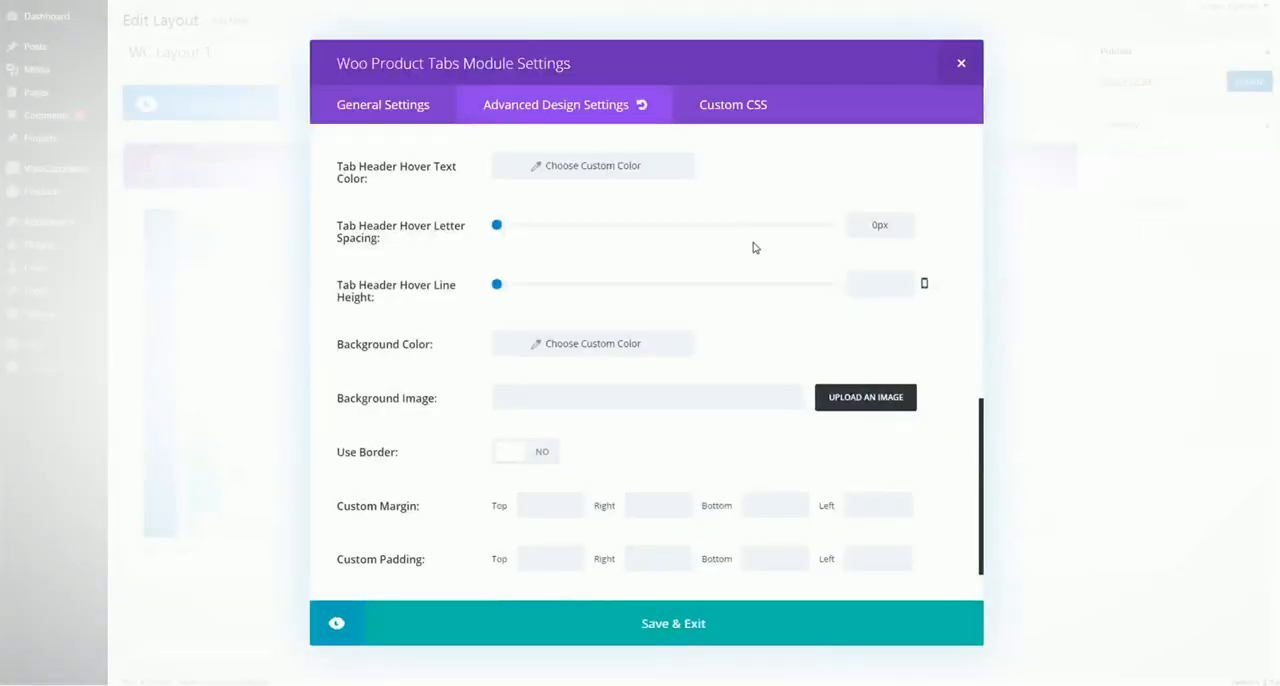
Check the tabs module's background, border, spacing and submit review button options, and close its settings
scroll(450, 250, down, 1)
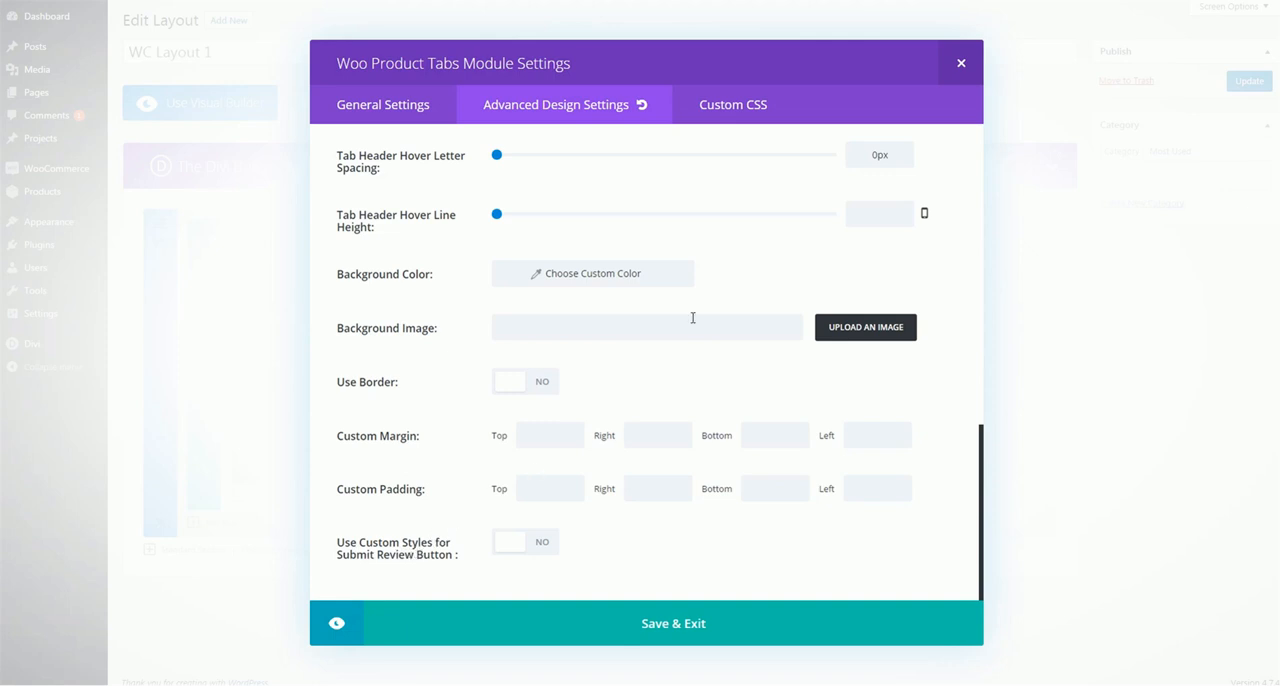
click(960, 67)
Insert a Woo Product Title module below Woo Product Summary in the second column, check its advanced design options, and save it
click(691, 458)
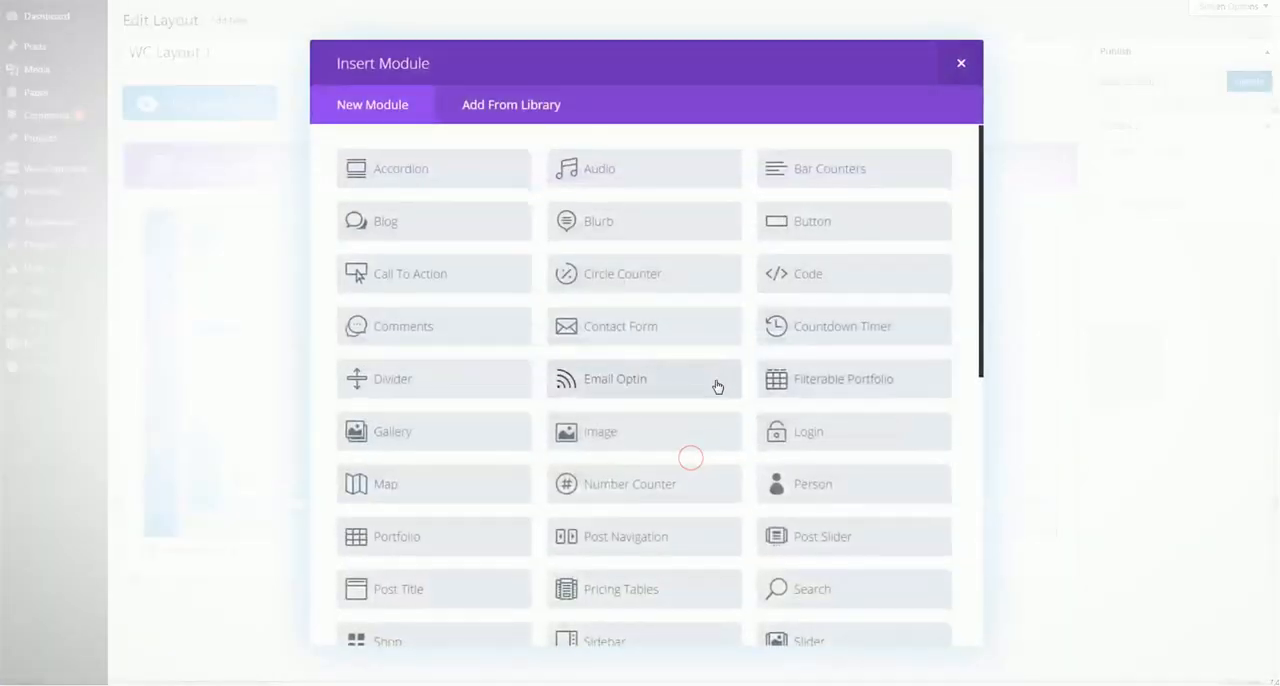
scroll(717, 400, down, 10)
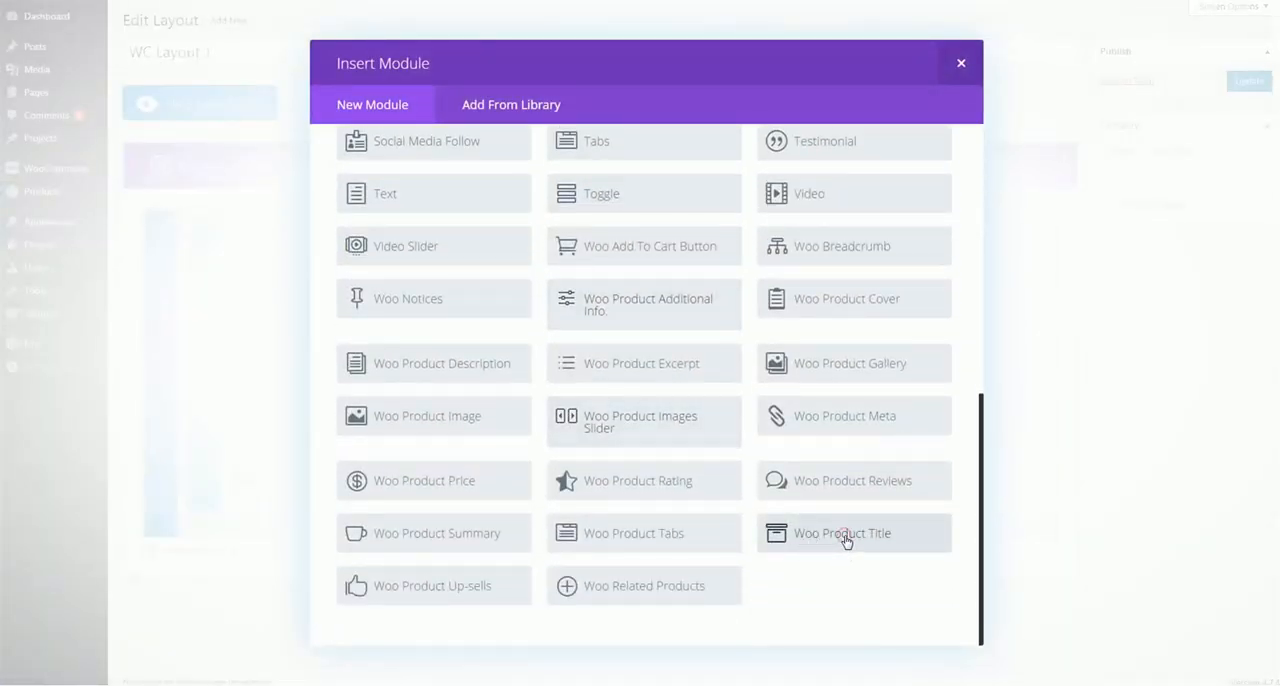
click(845, 537)
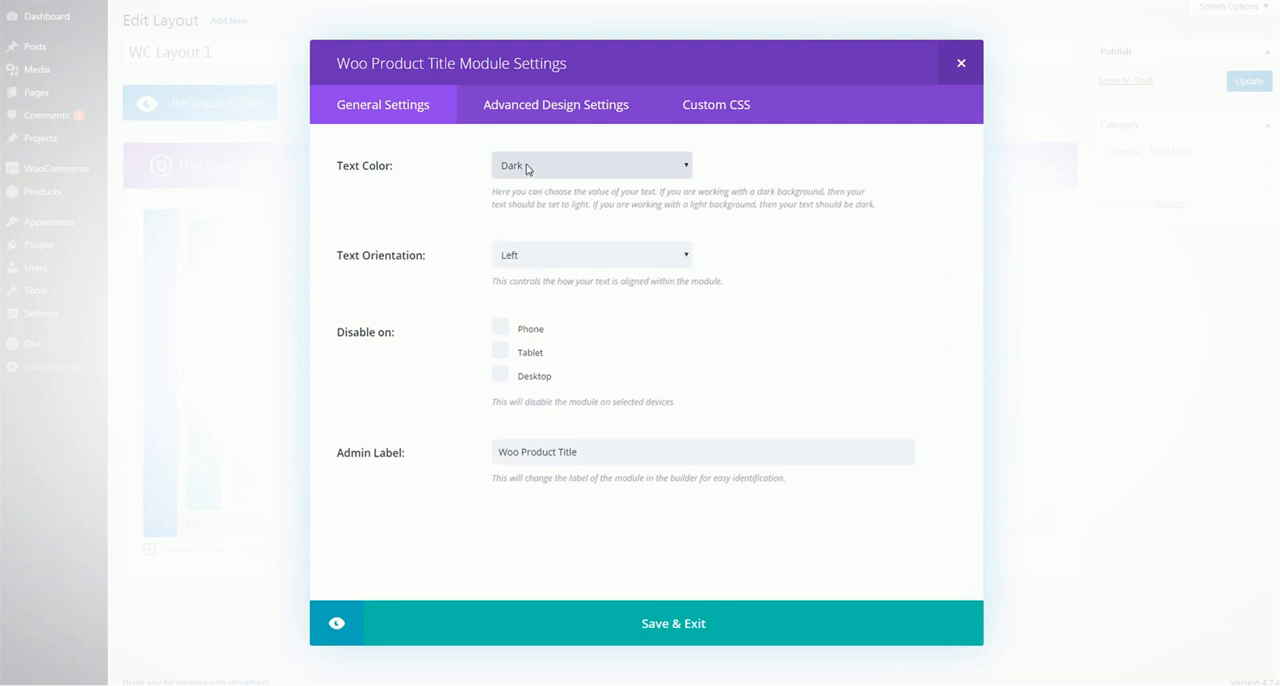
click(551, 106)
scroll(479, 320, down, 2)
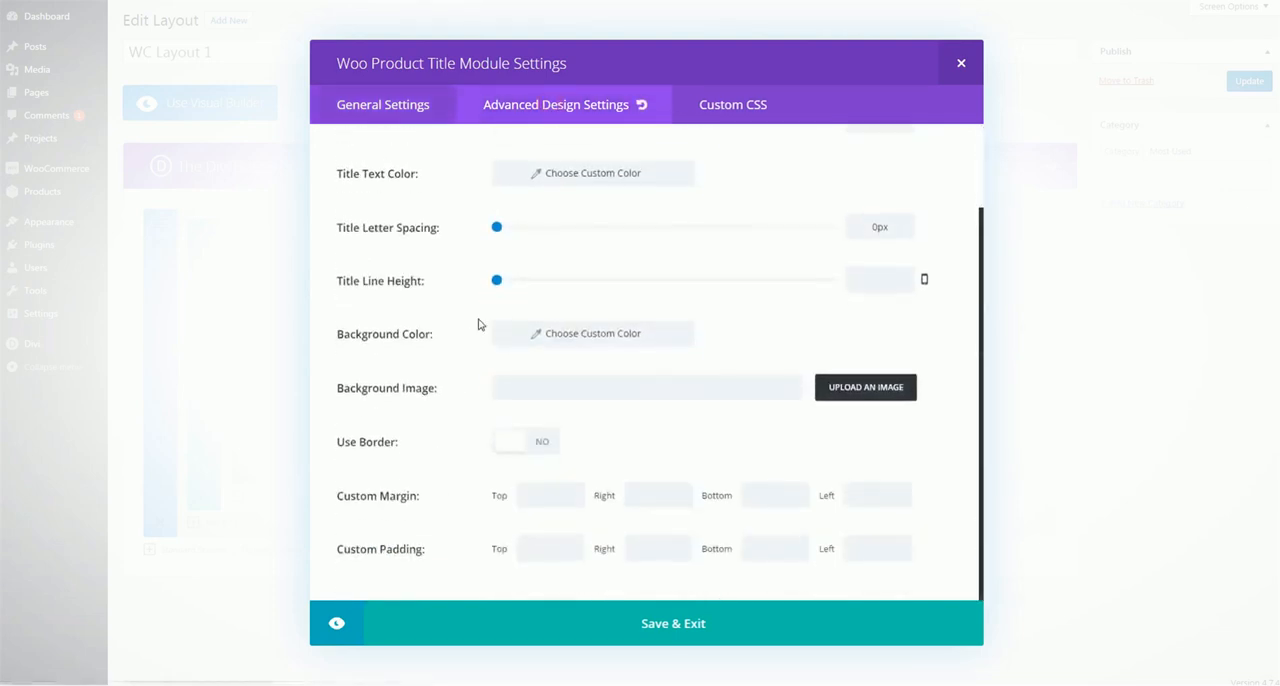
click(692, 638)
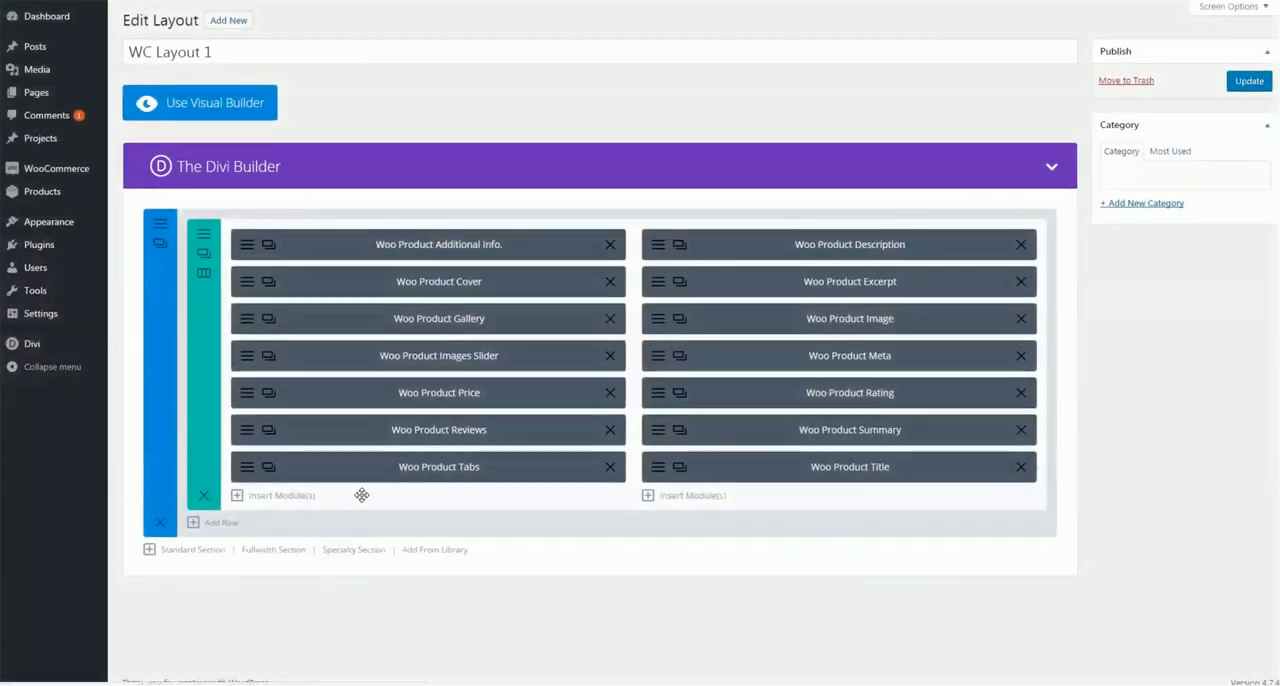
Insert a Woo Product Up-sells module below Woo Product Tabs in the first column
click(272, 496)
scroll(652, 438, down, 5)
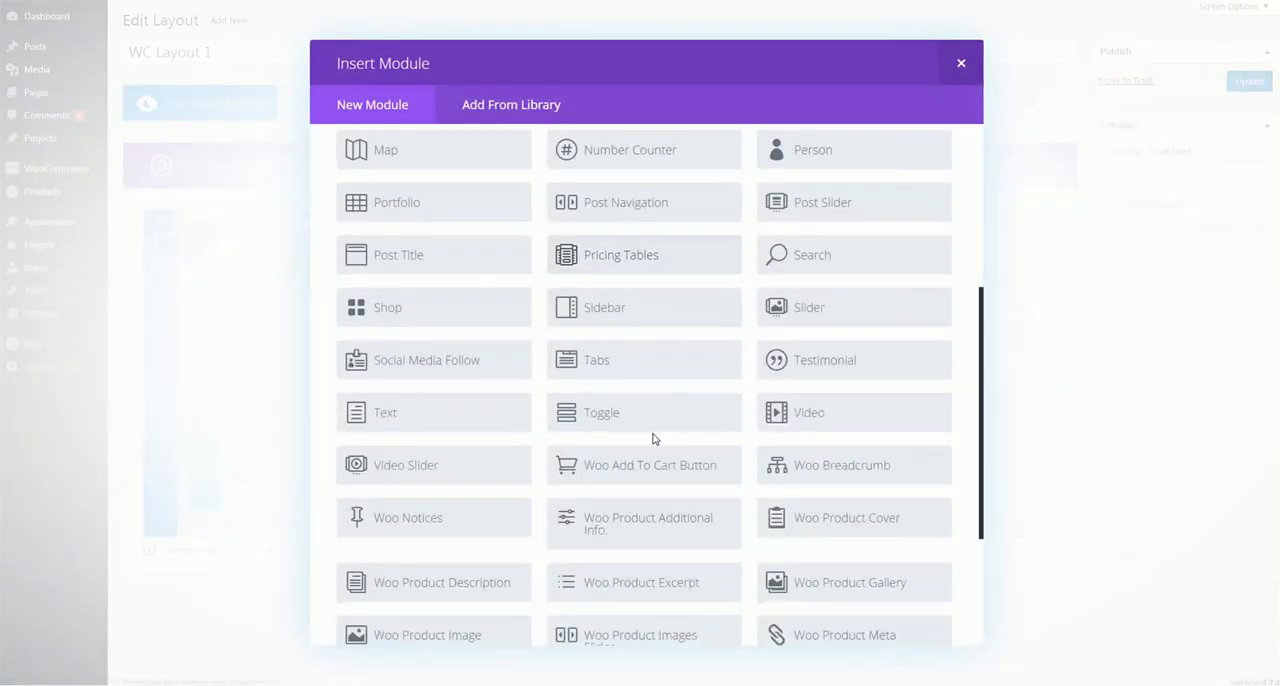
scroll(652, 438, down, 3)
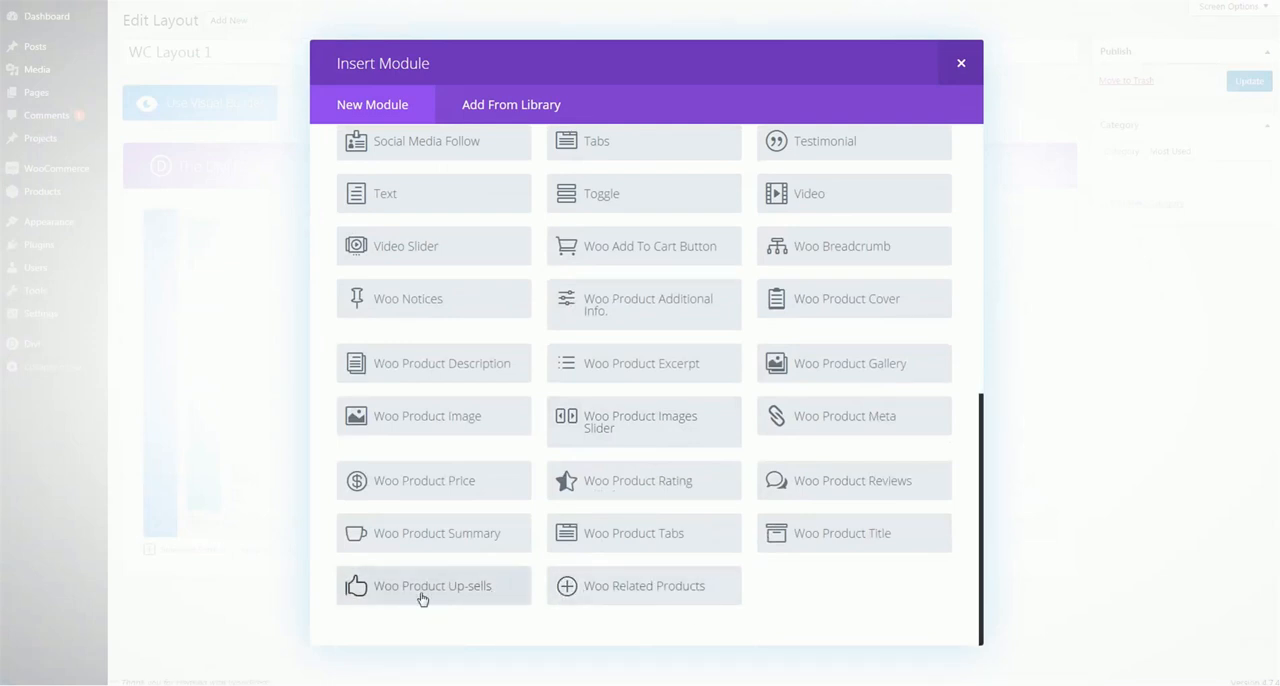
click(507, 572)
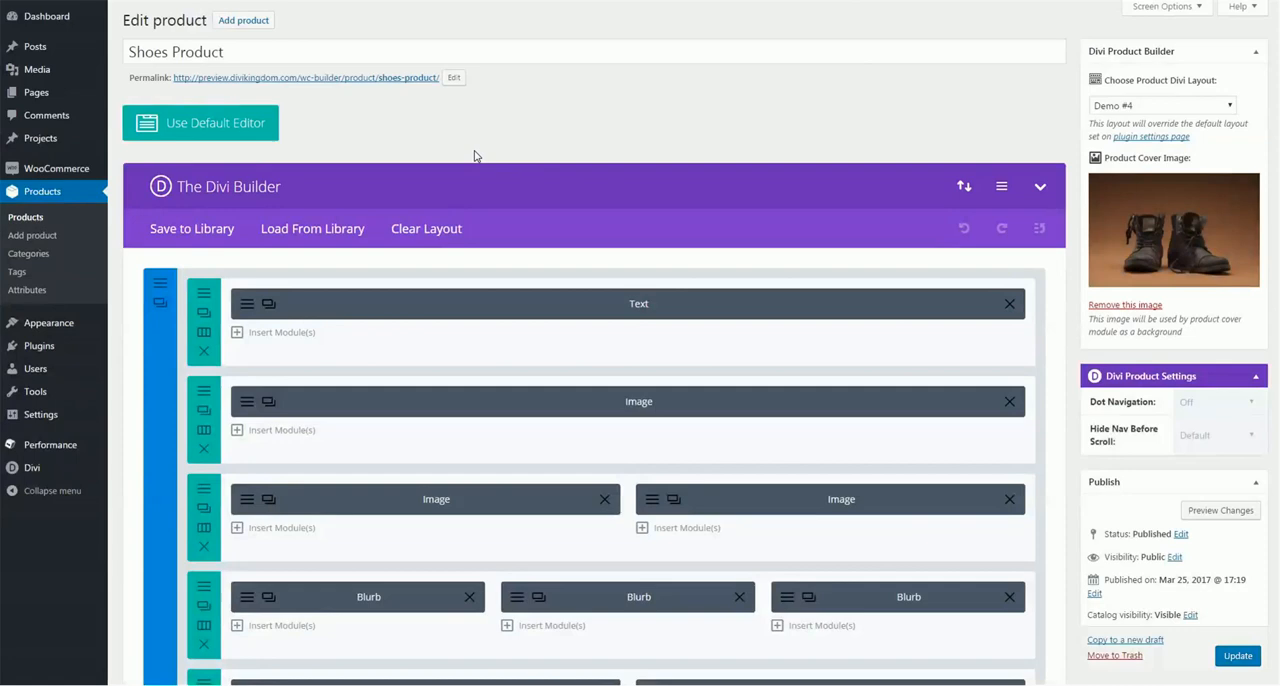
Check the Linked Products section in the product data of the shoe product priced at $35
scroll(475, 156, down, 10)
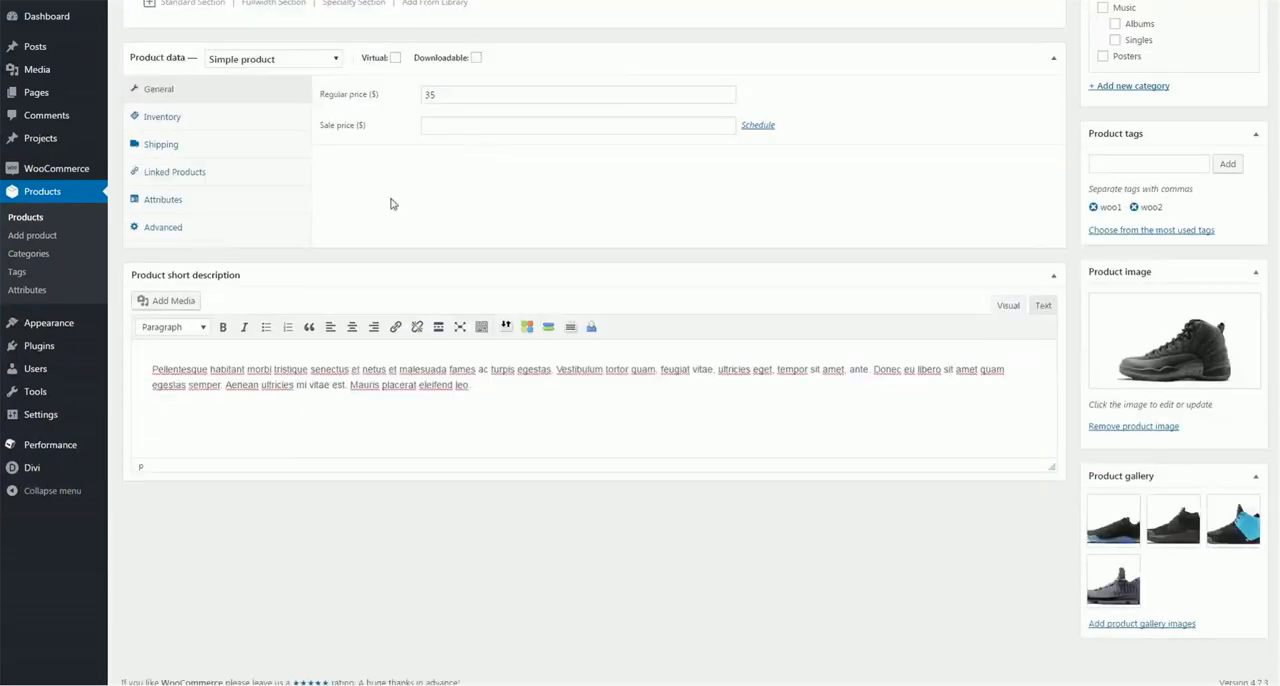
click(174, 172)
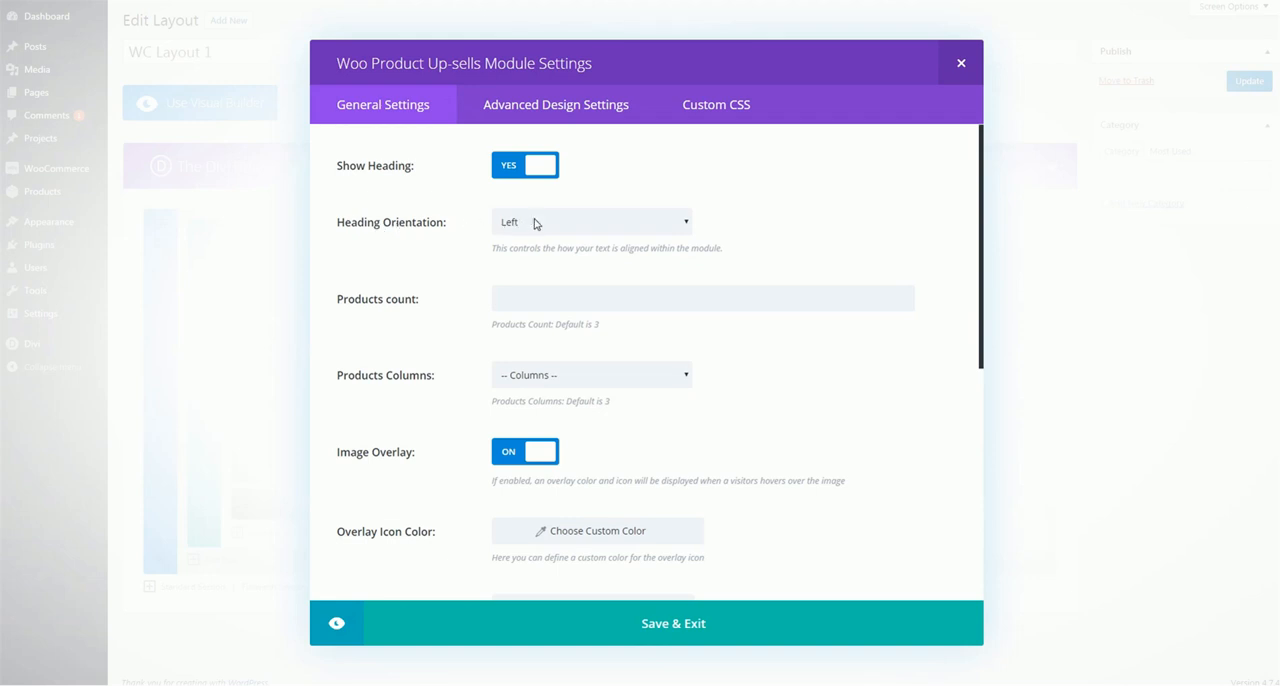
Set the up-sells module's products count to 4
scroll(534, 234, down, 3)
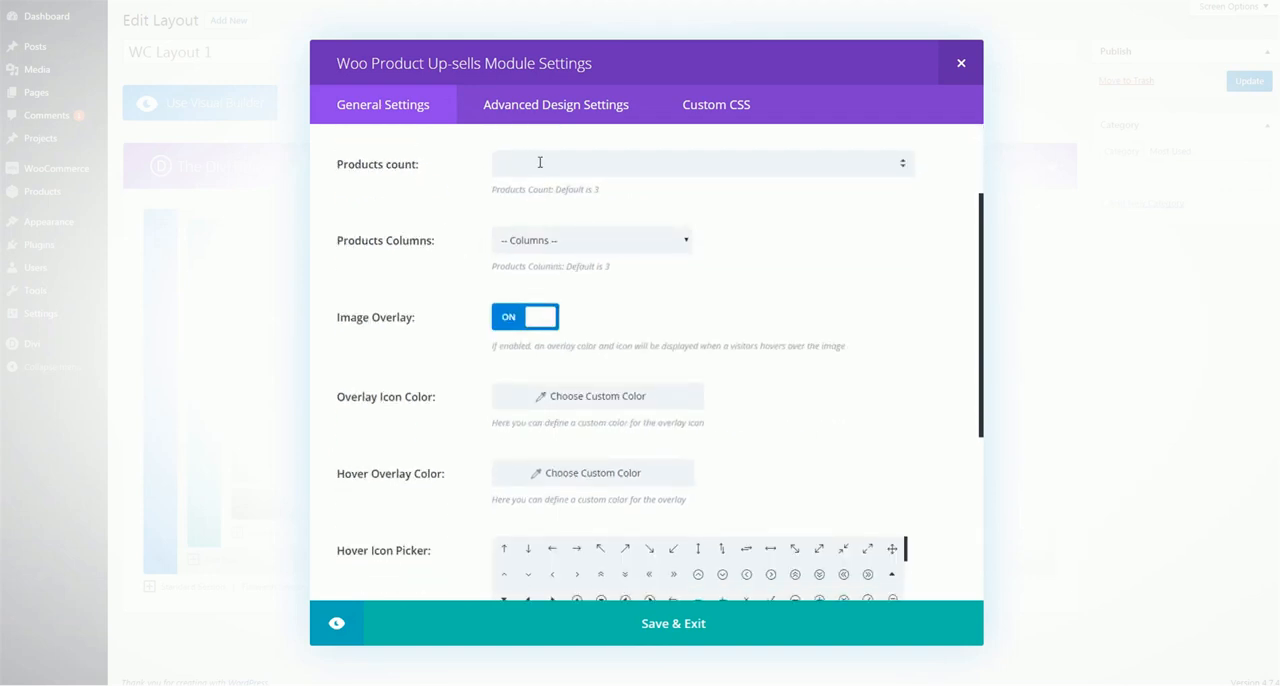
click(783, 212)
click(554, 164)
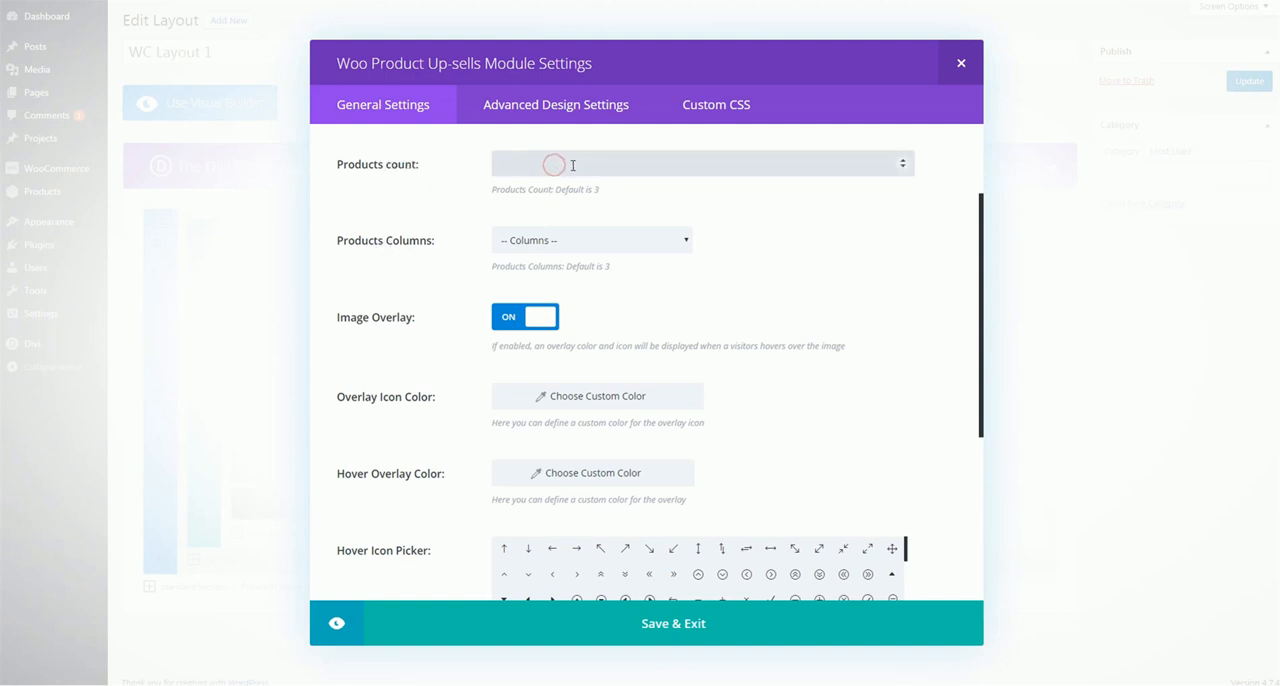
click(783, 238)
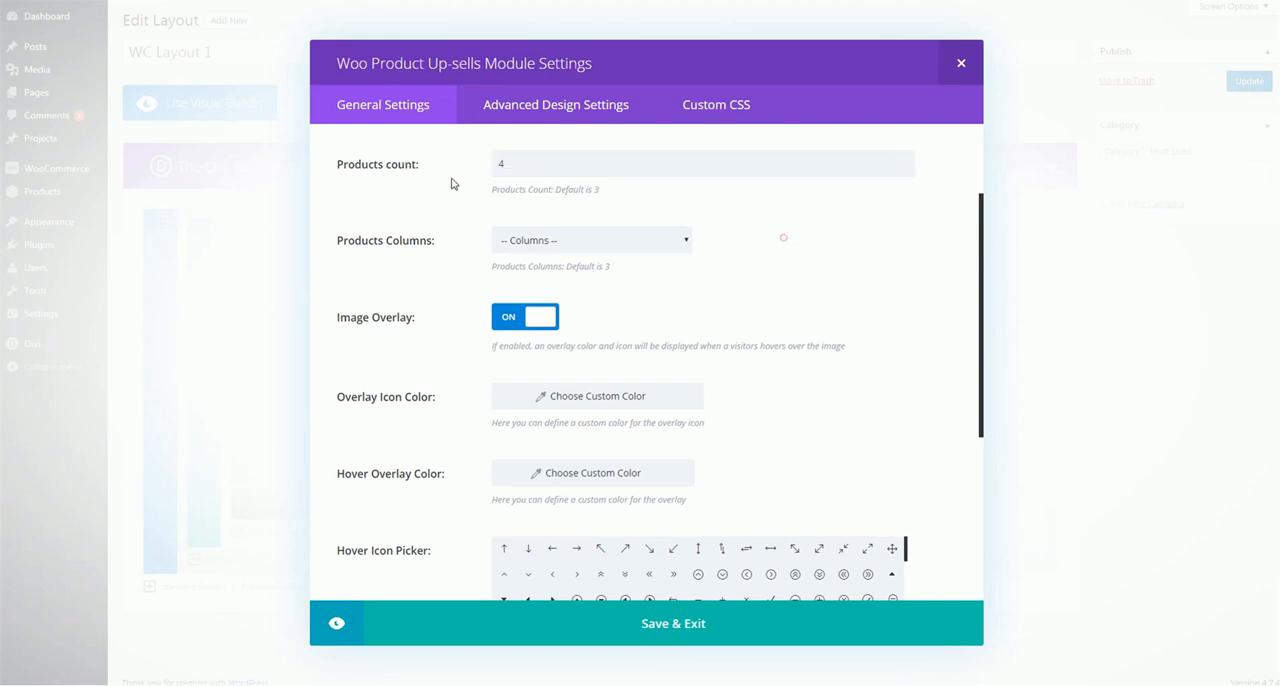
Set the up-sells module's products columns to 4
drag(507, 164, 479, 176)
click(529, 246)
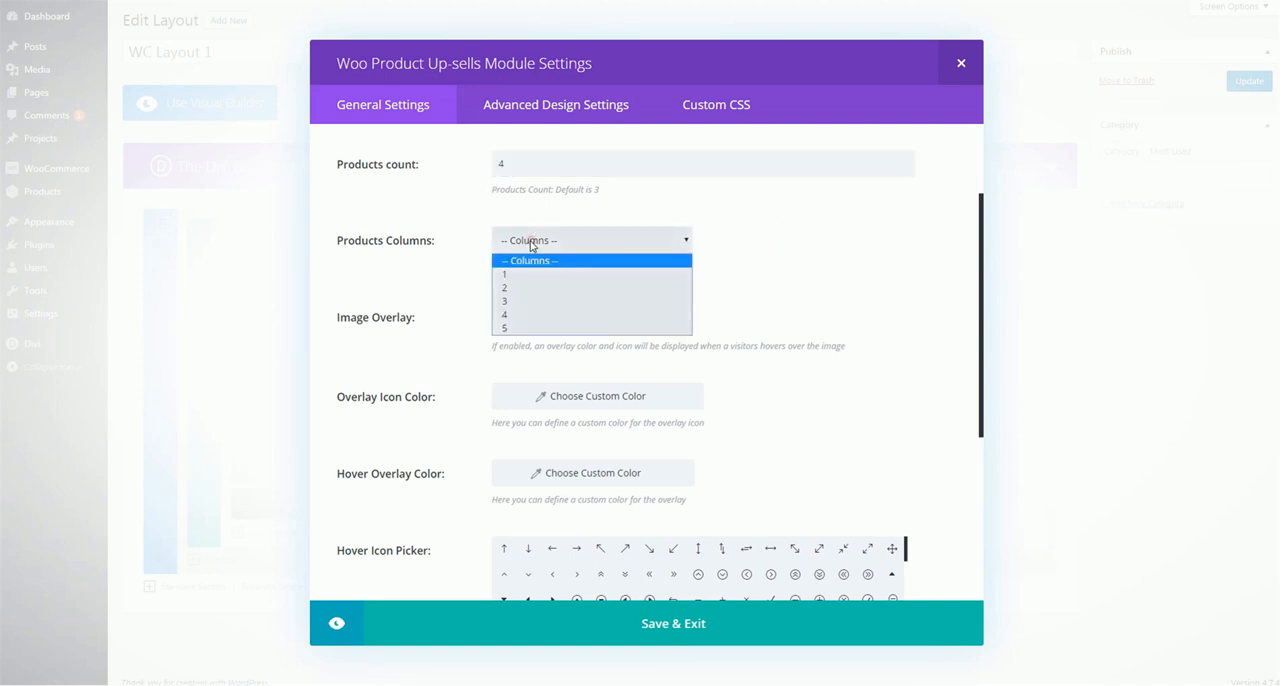
click(530, 315)
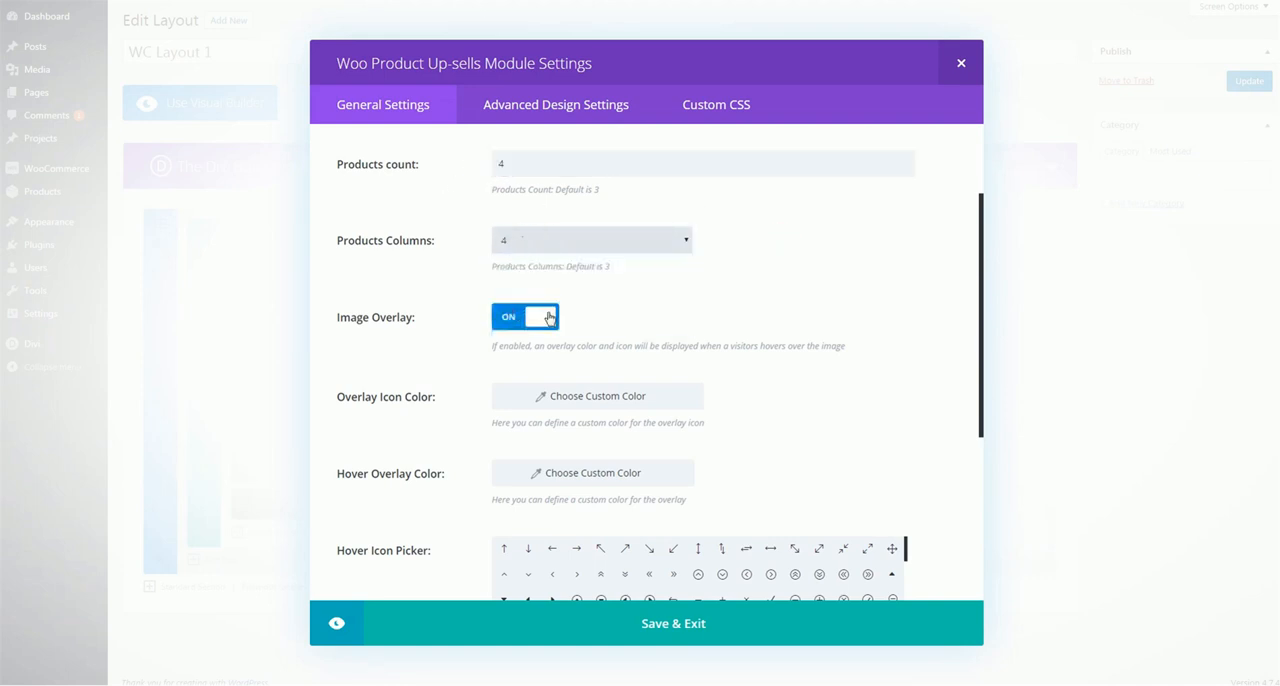
click(858, 279)
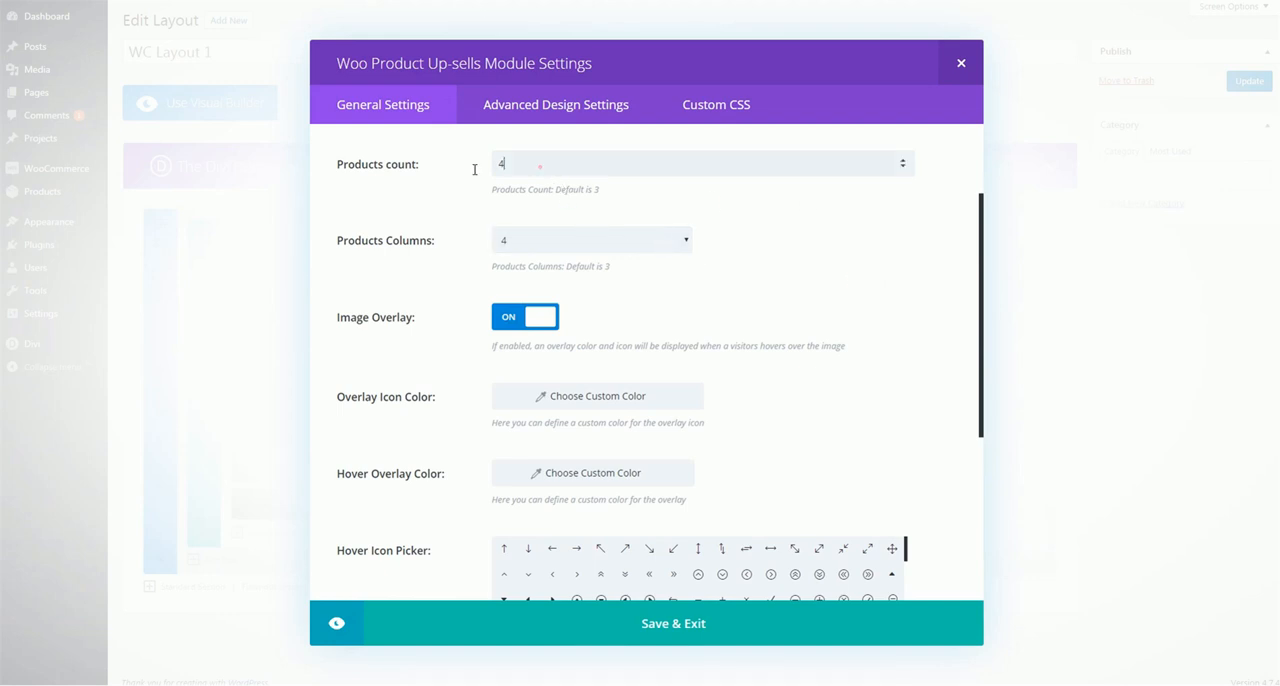
Set both the products count and the products columns of the up-sells module to 3
drag(474, 169, 487, 187)
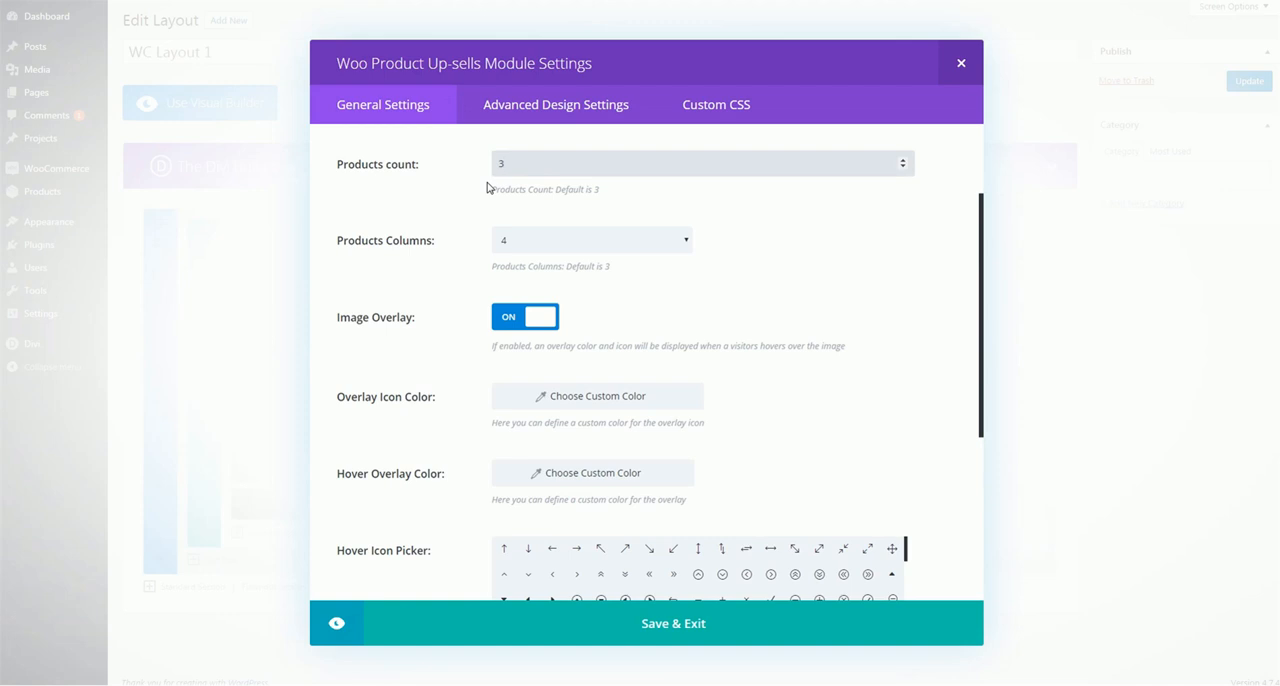
click(510, 245)
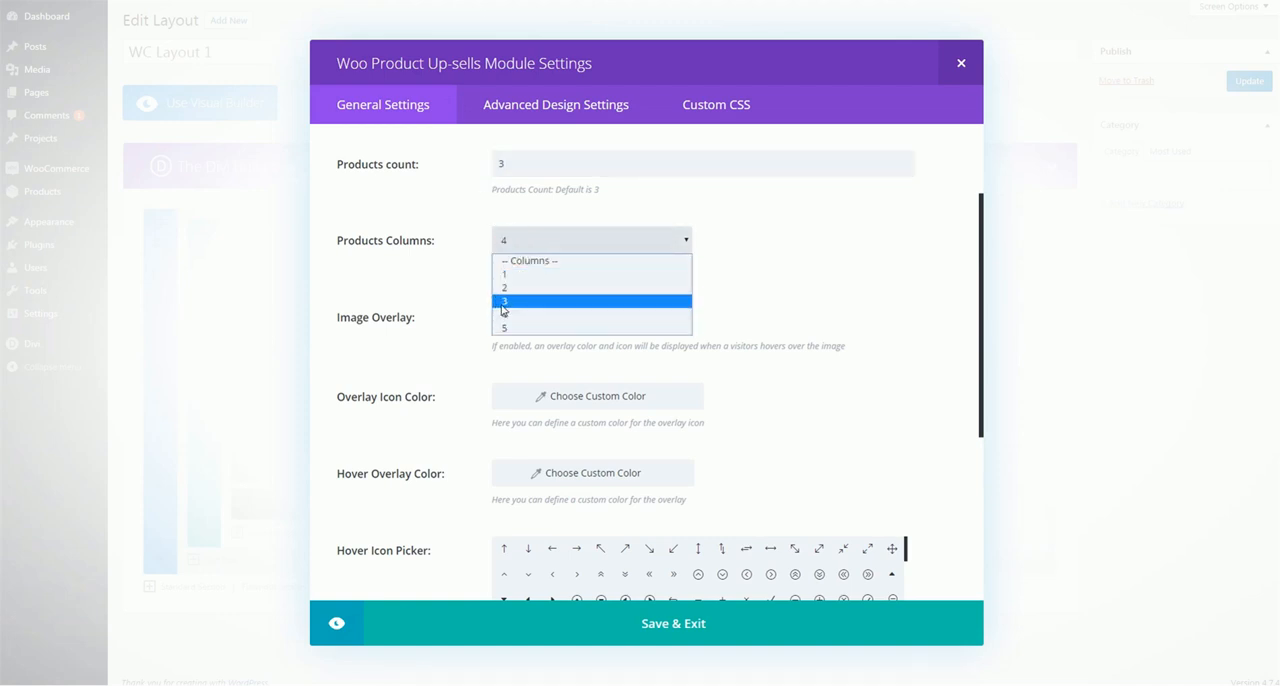
click(503, 301)
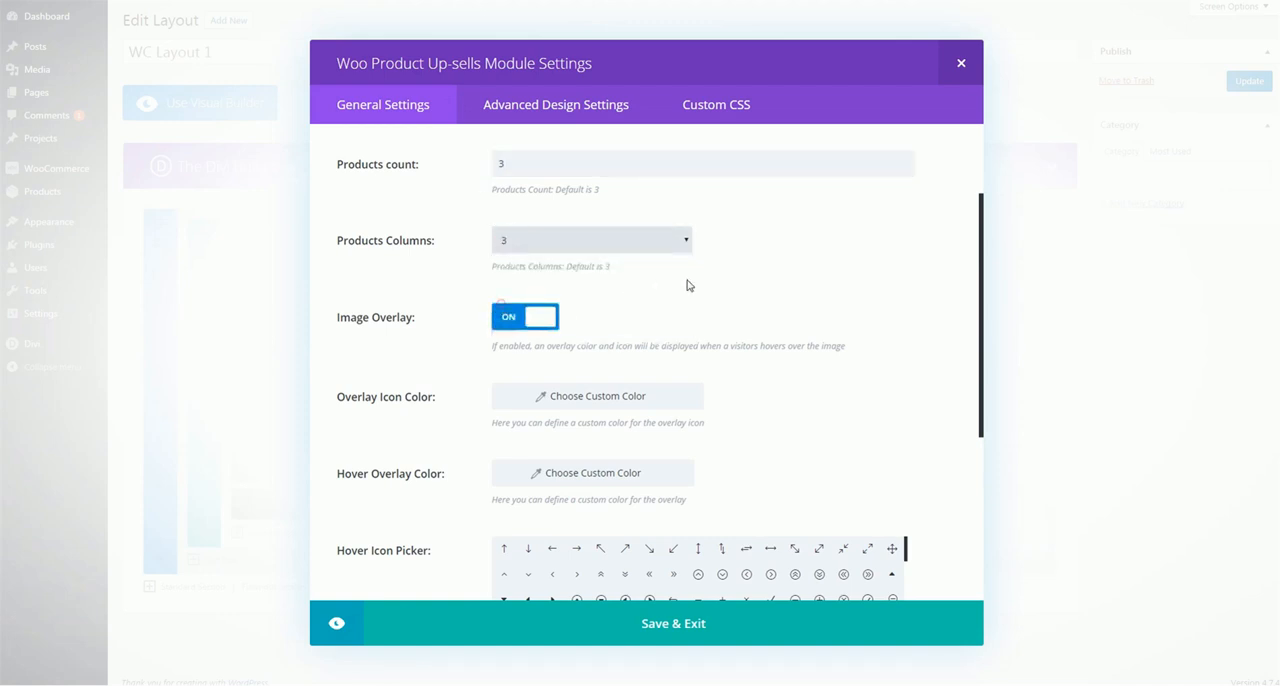
Set the up-sells module's products columns to 5
click(622, 245)
click(536, 327)
click(790, 236)
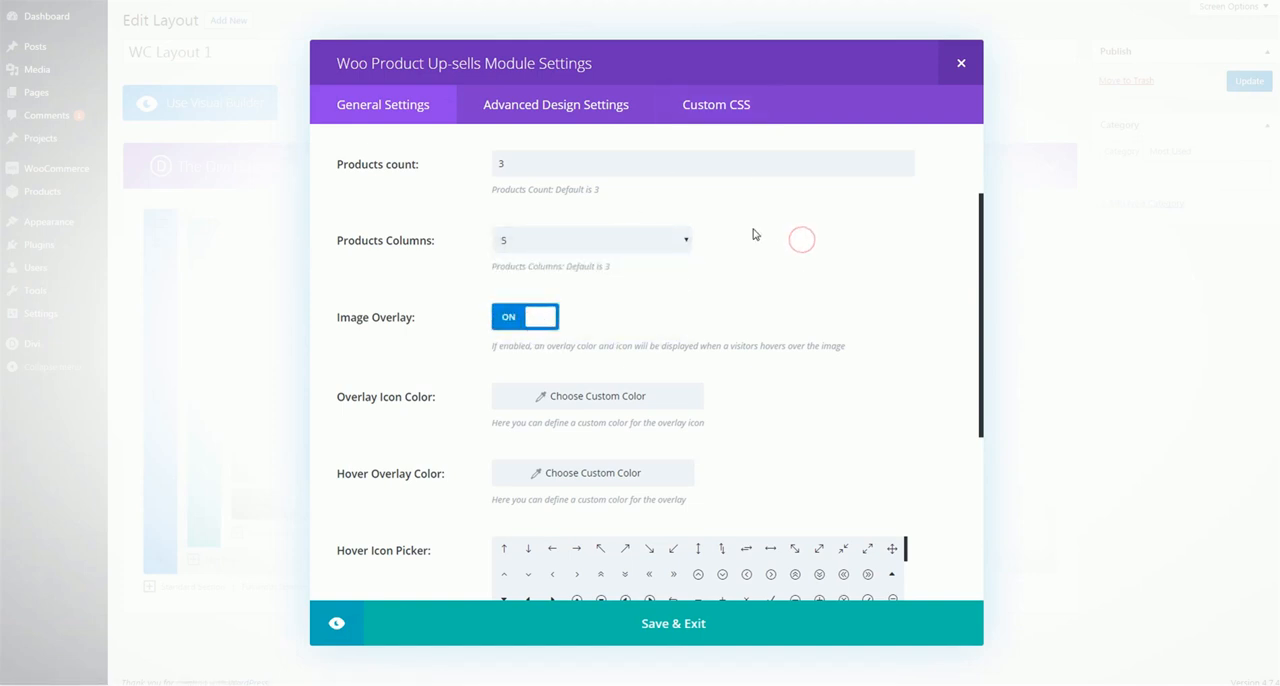
Compare the Related Products and You May Also Like sections on the Shoes Product page, and close the up-sells module settings without saving
scroll(755, 234, down, 2)
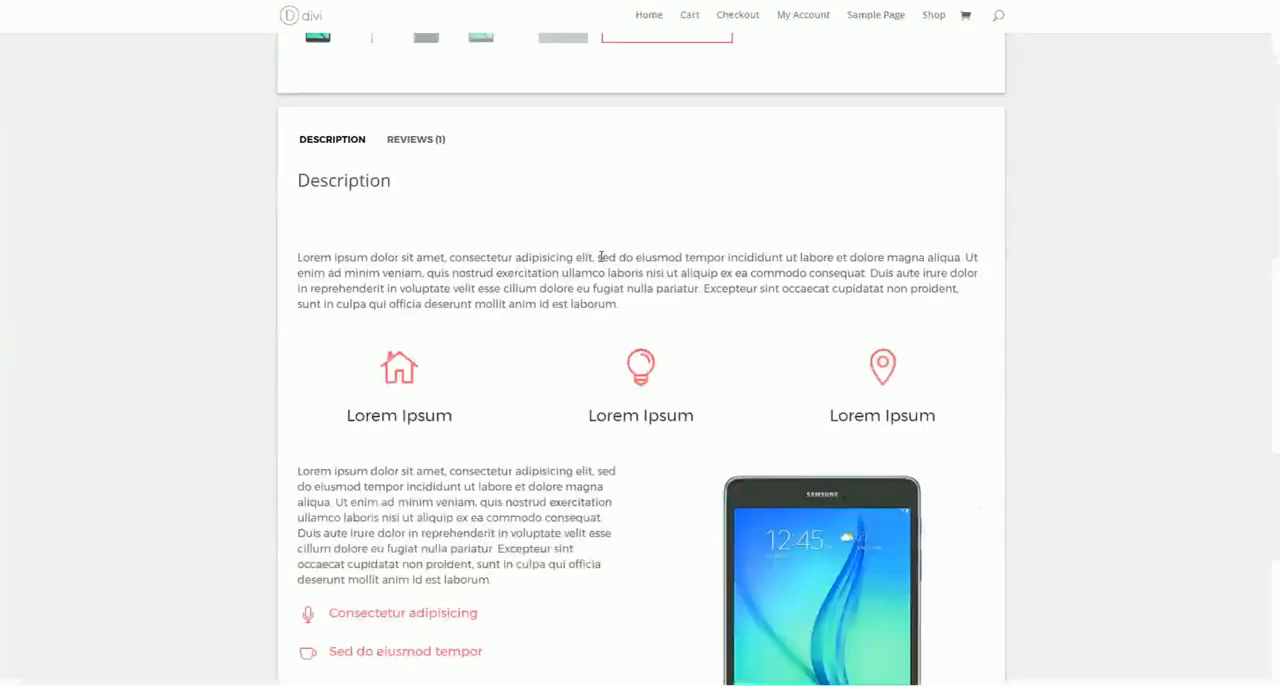
scroll(571, 240, down, 10)
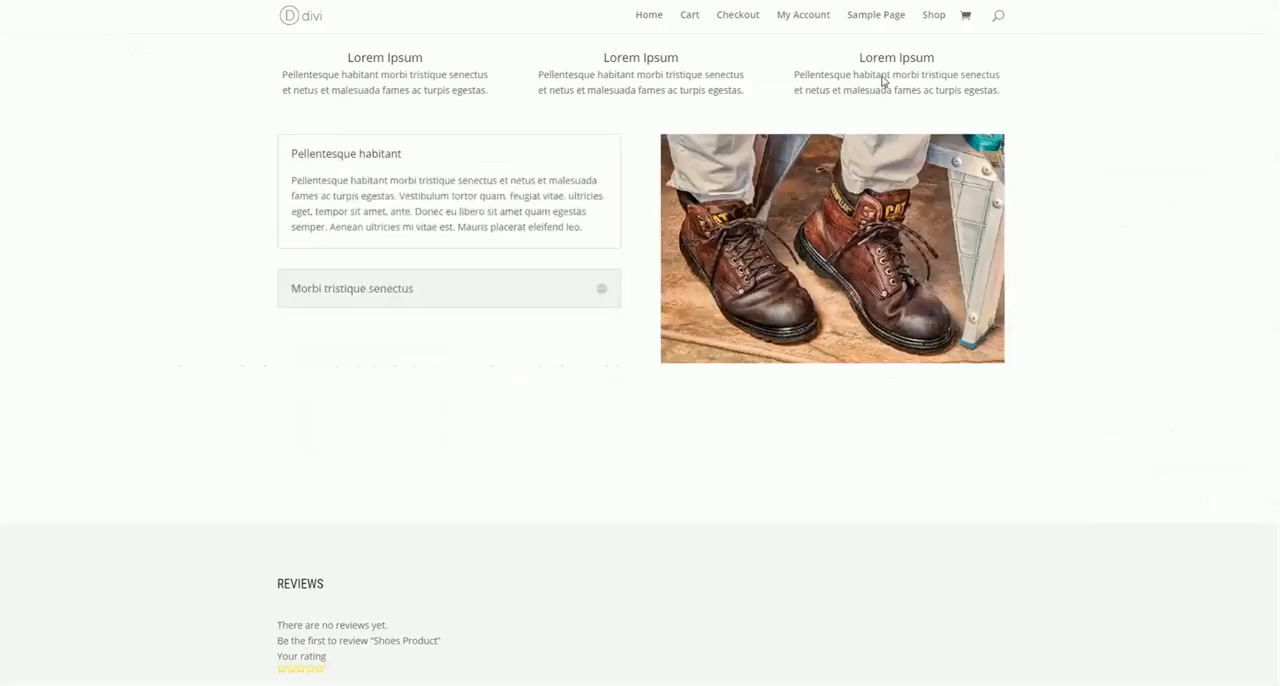
scroll(573, 284, down, 5)
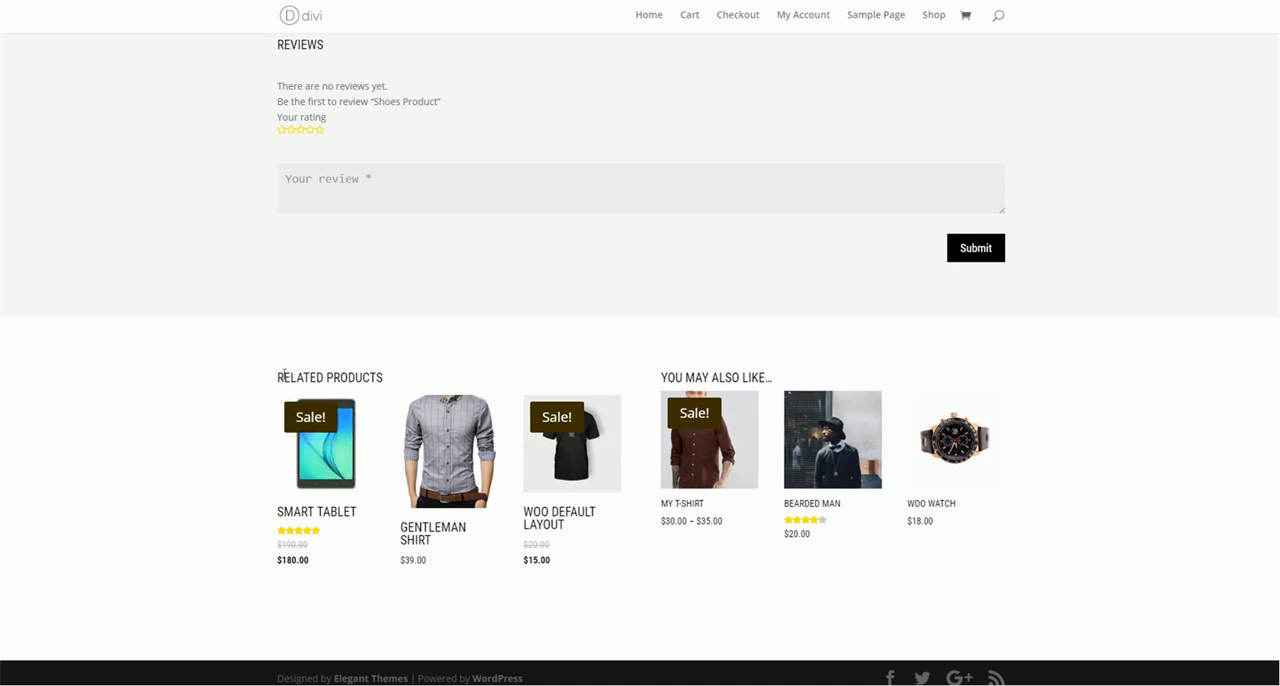
drag(283, 375, 357, 376)
click(359, 375)
drag(663, 375, 766, 377)
click(848, 357)
key(ctrl+Tab)
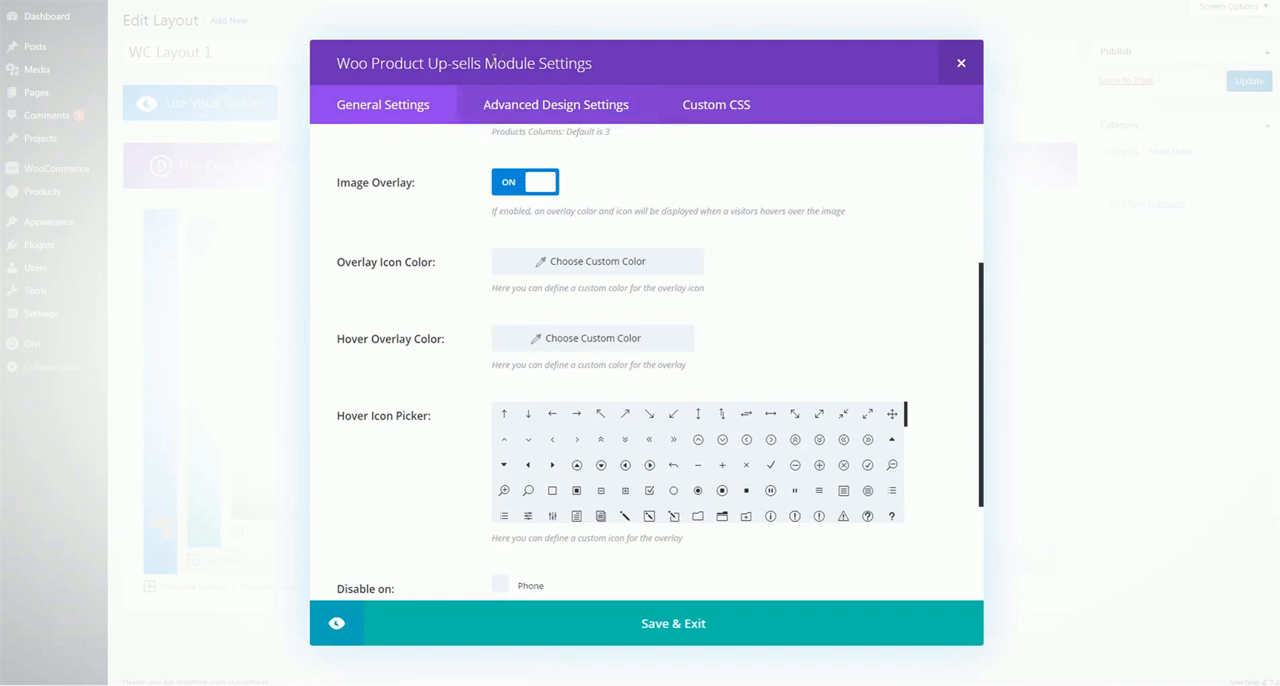
click(959, 66)
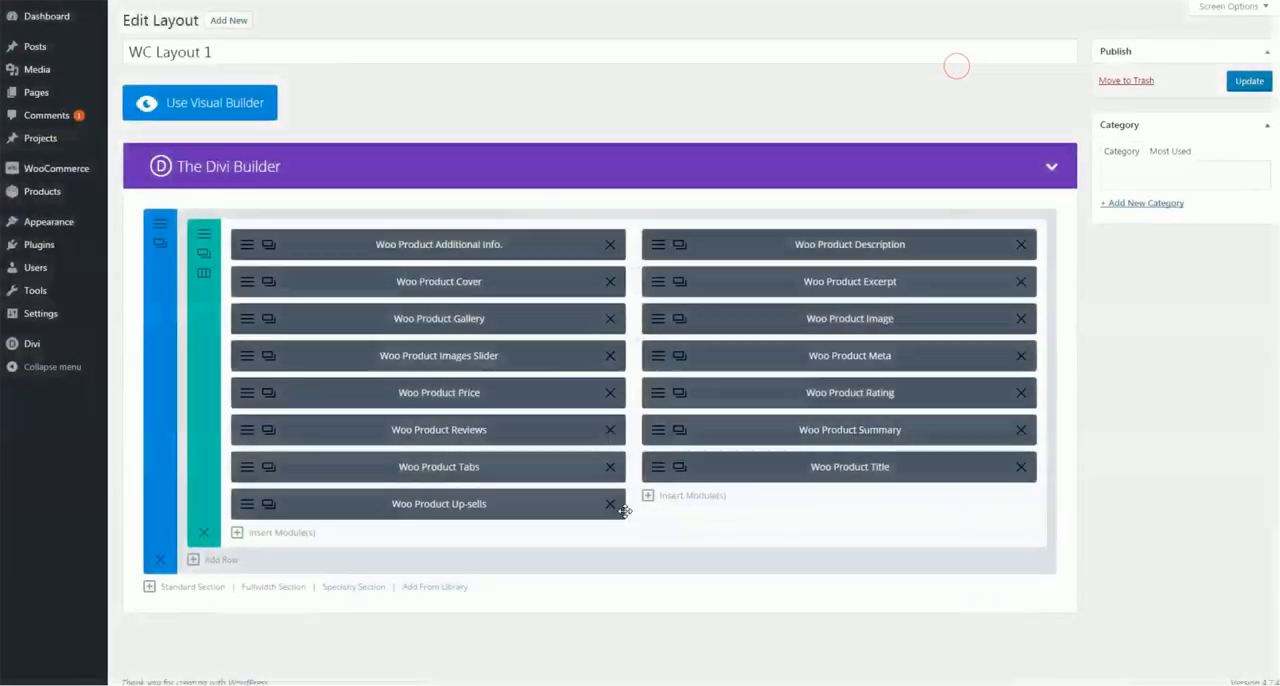
Insert a Woo Related Products module below Woo Product Title in the second column
click(685, 494)
scroll(797, 451, down, 5)
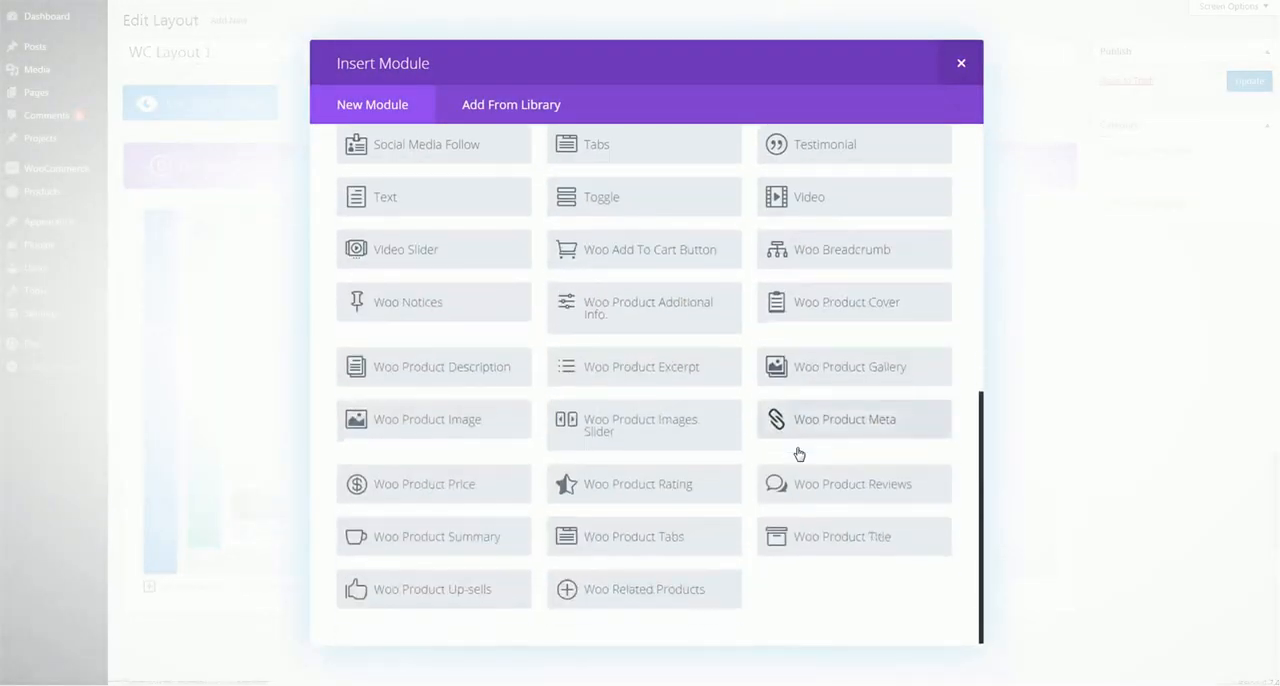
click(651, 585)
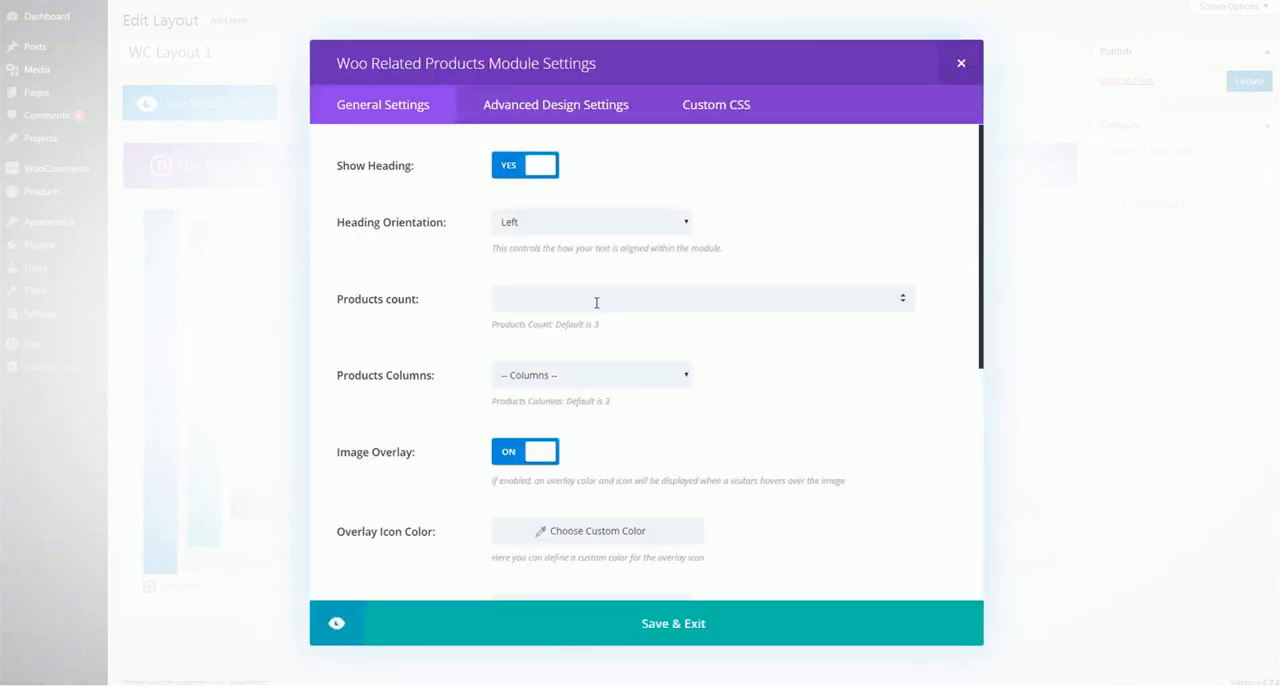
Review the related products module's general and advanced design settings, and save the module
scroll(598, 303, down, 3)
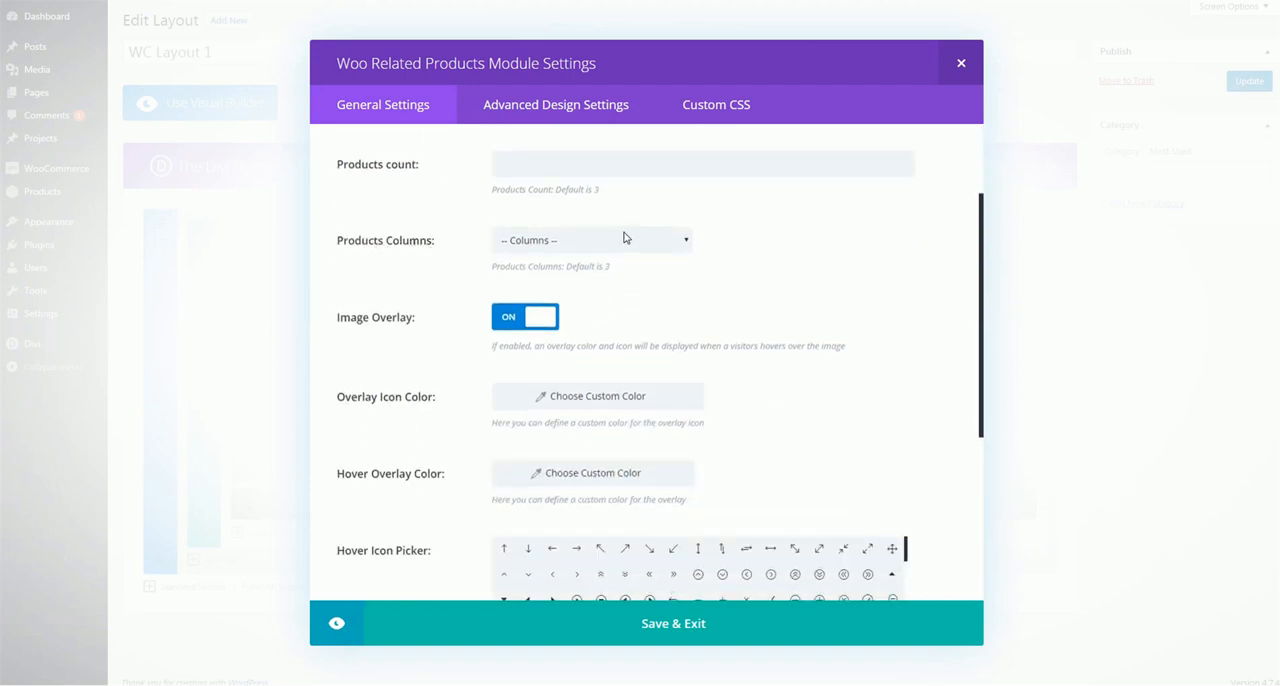
scroll(624, 237, down, 1)
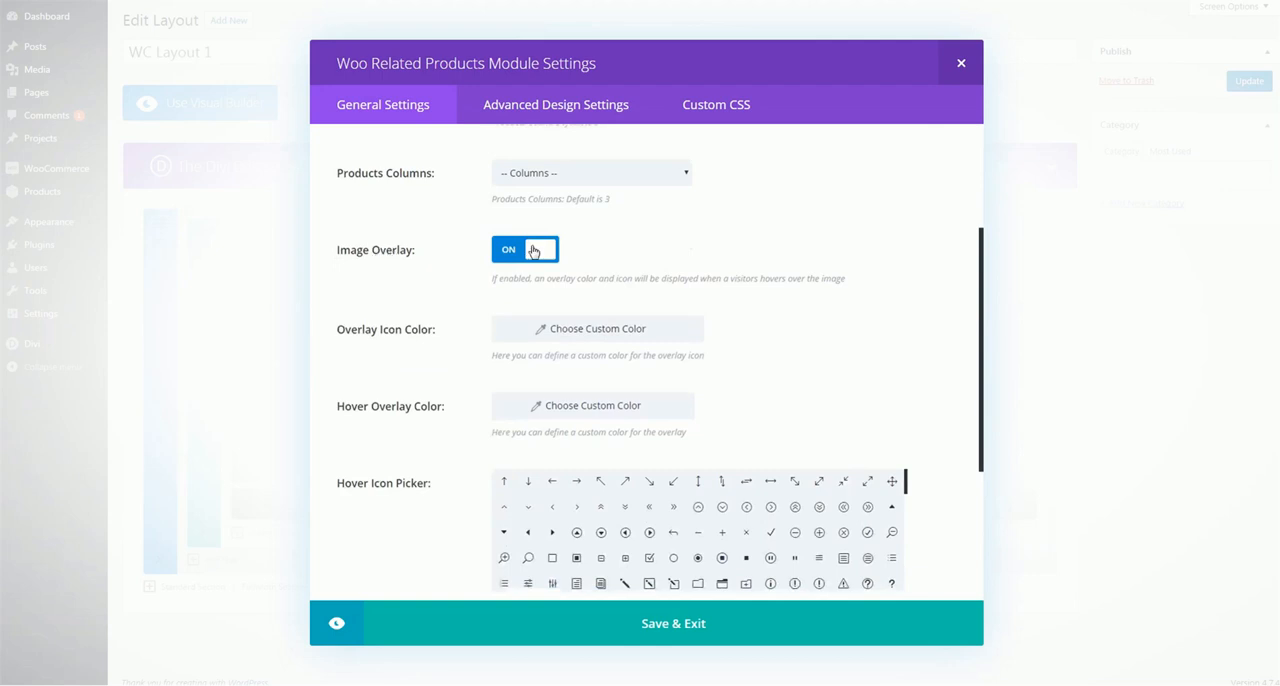
scroll(533, 251, down, 1)
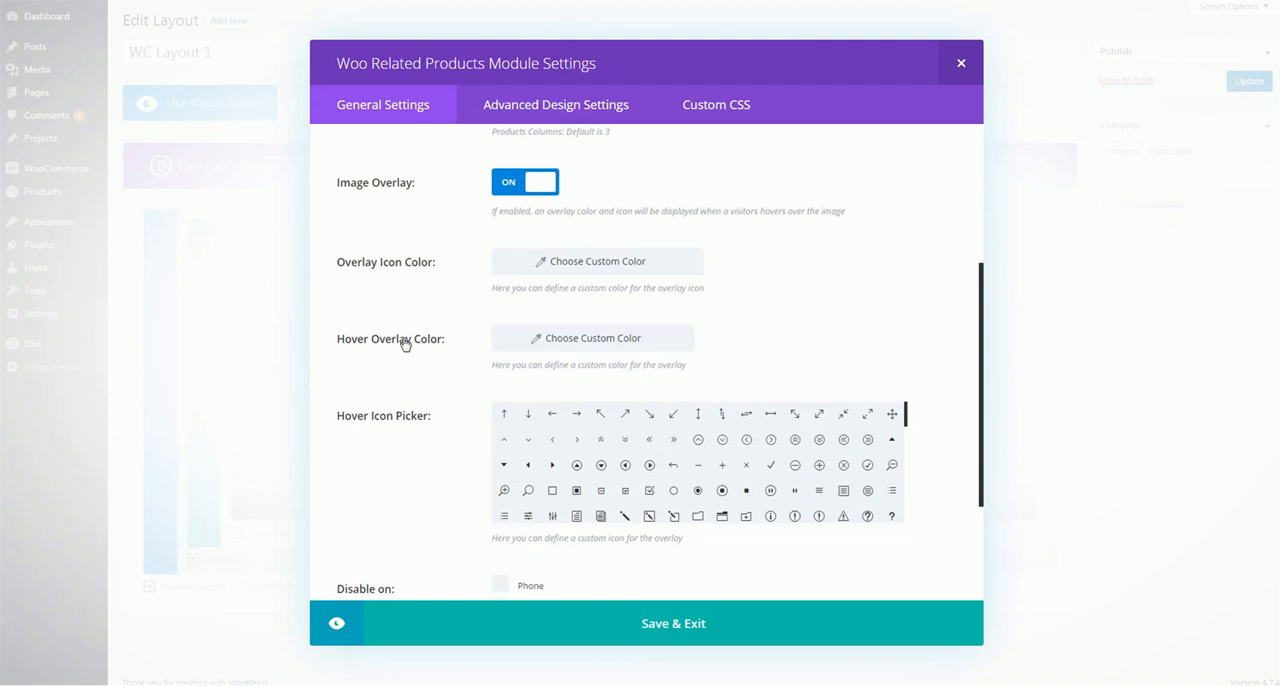
click(555, 115)
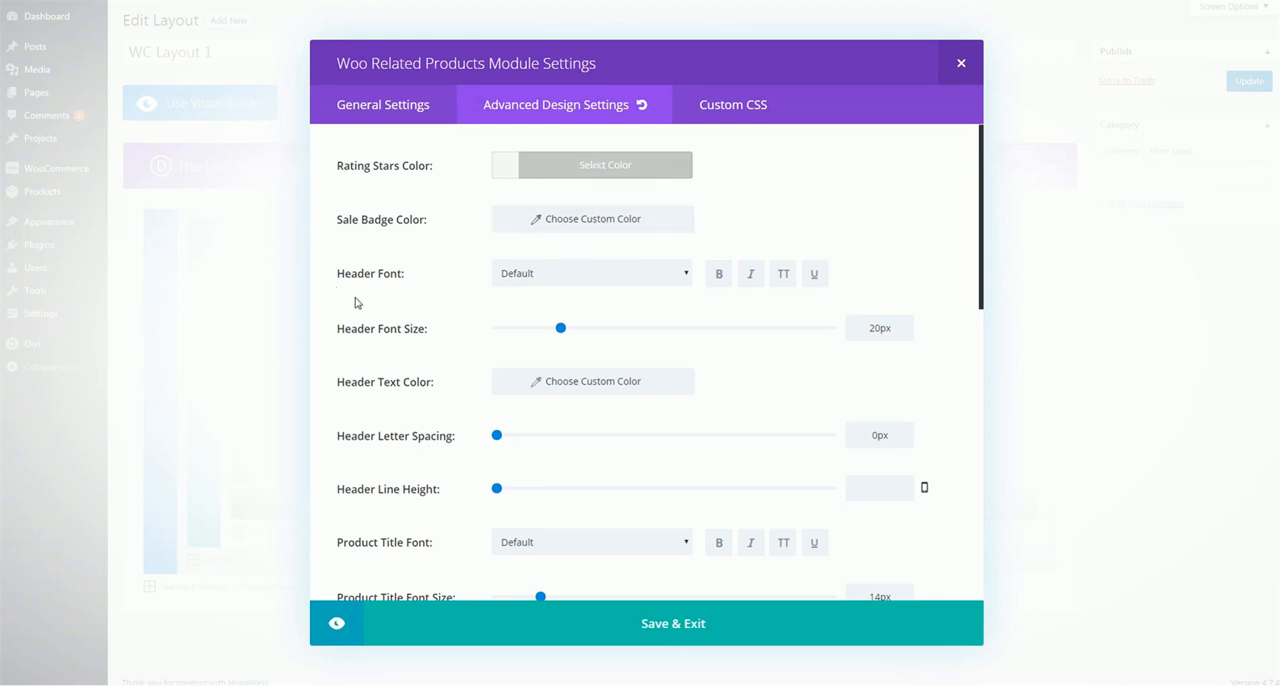
scroll(400, 260, down, 3)
scroll(420, 237, down, 3)
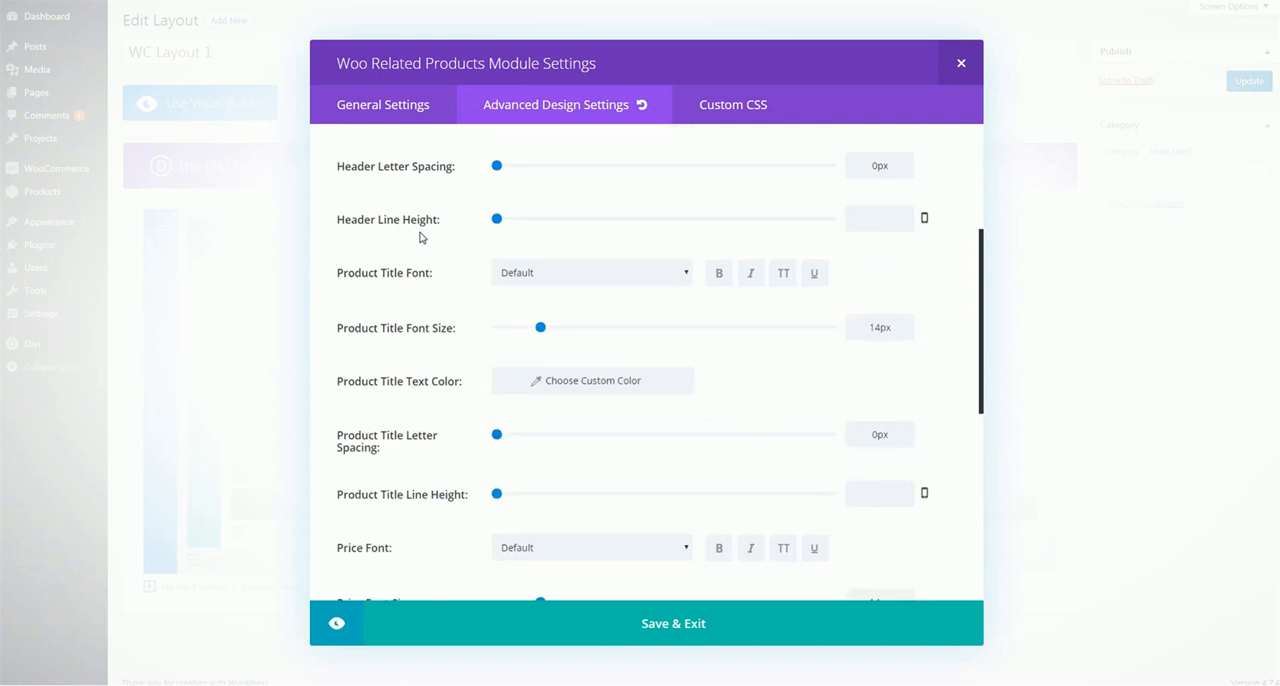
scroll(400, 360, down, 4)
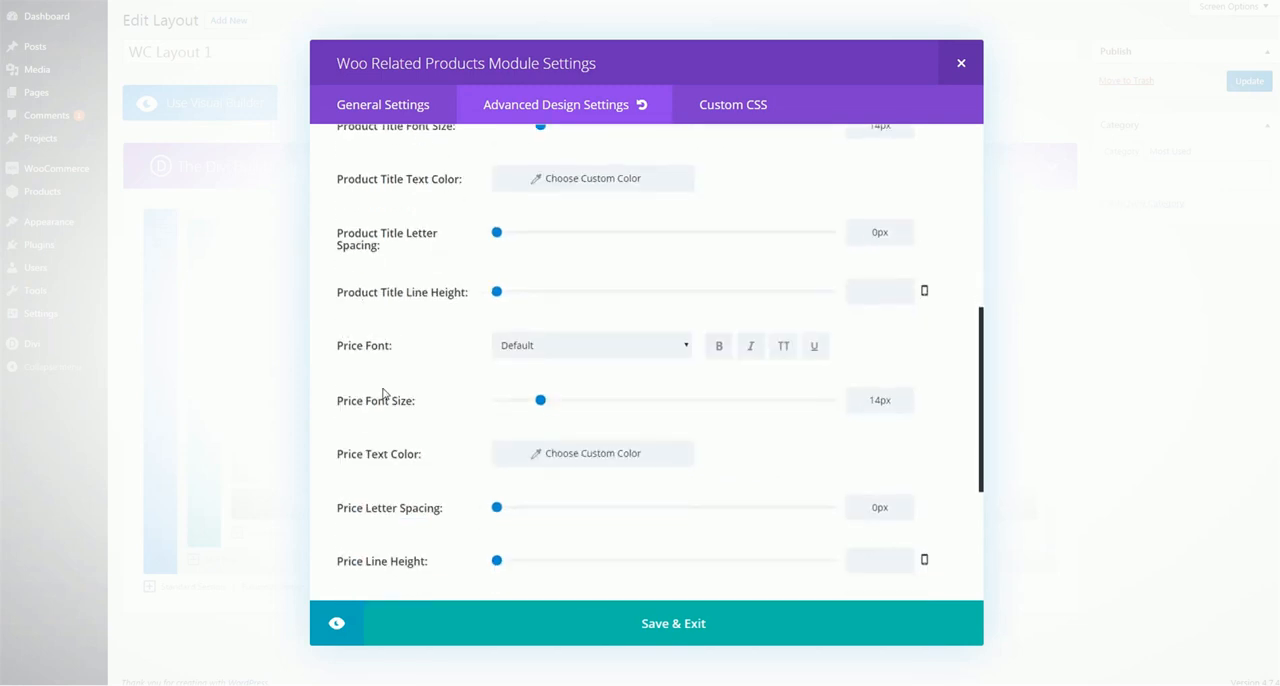
scroll(372, 402, down, 5)
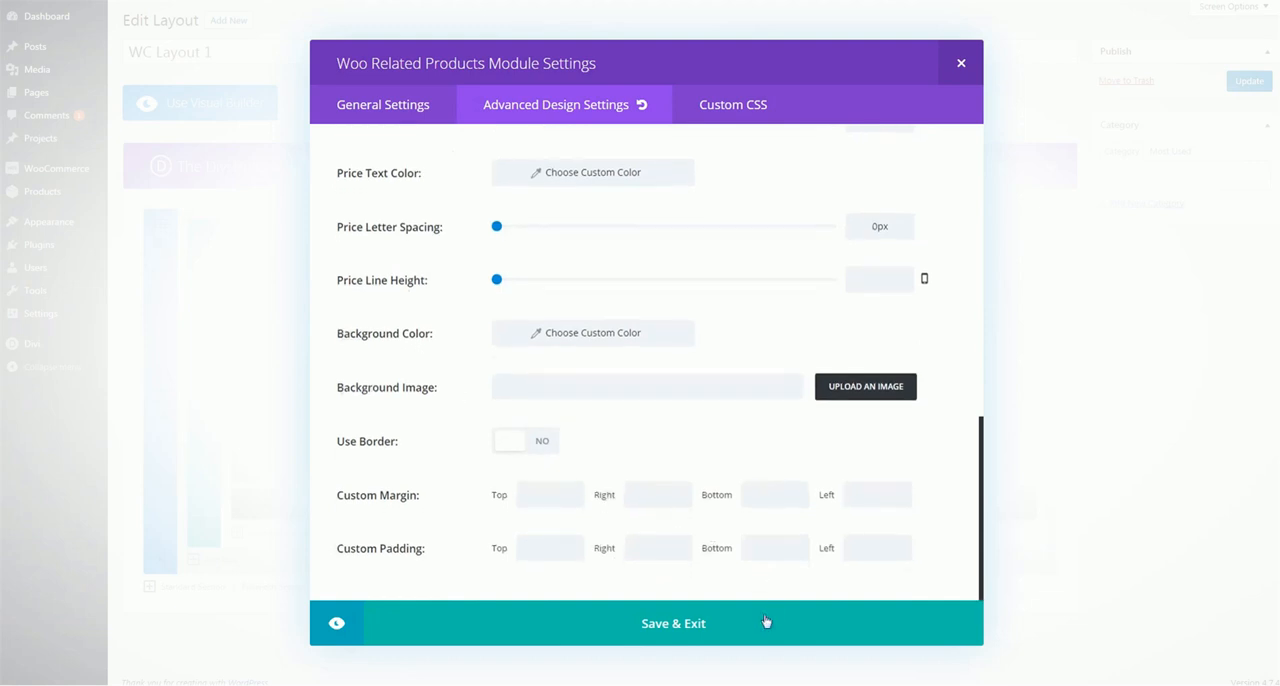
click(714, 623)
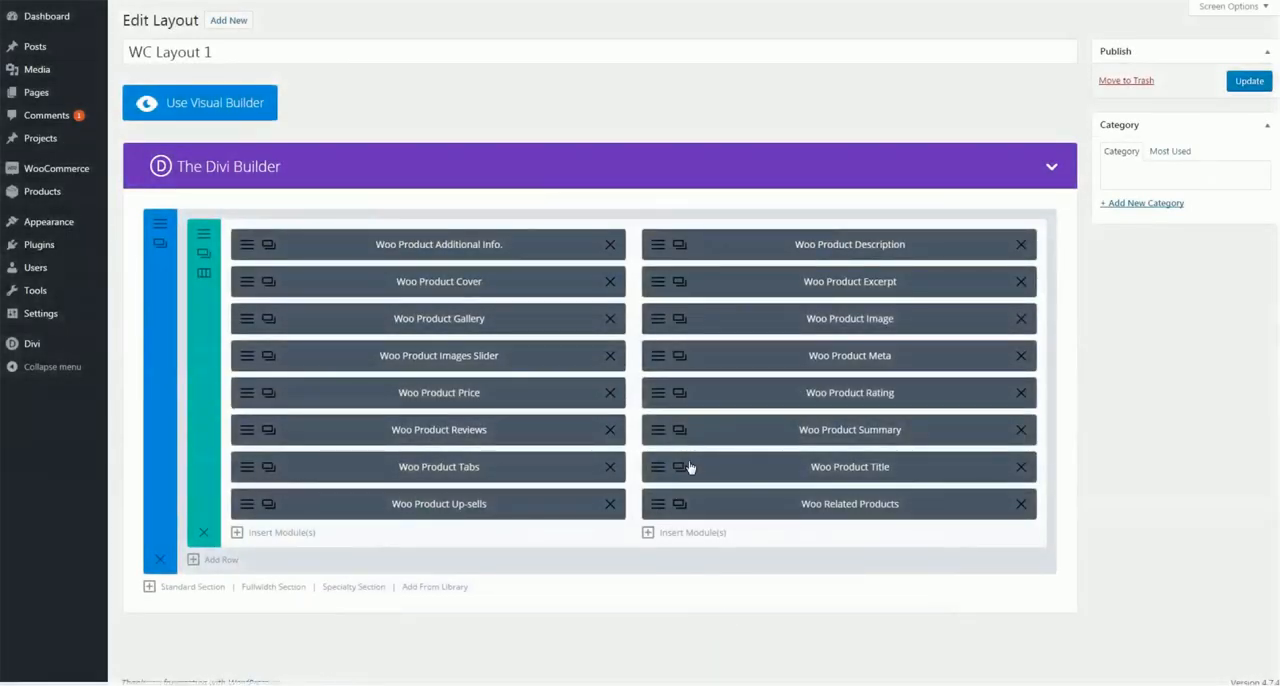